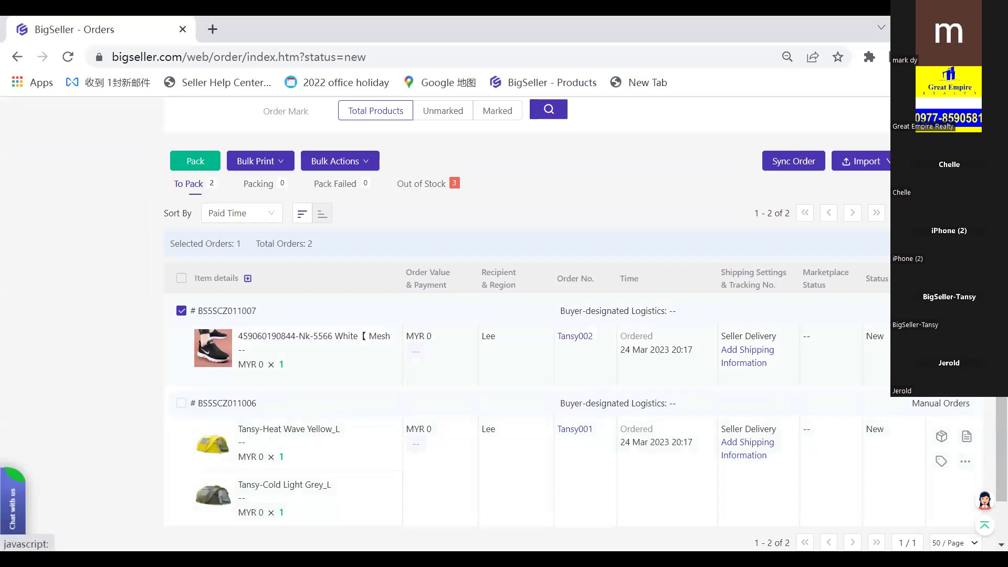
# Select all orders in the To Pack list, pack them and dismiss the result message
pyautogui.click(181, 278)
pyautogui.scroll(3, 183, 294)
pyautogui.click(194, 317)
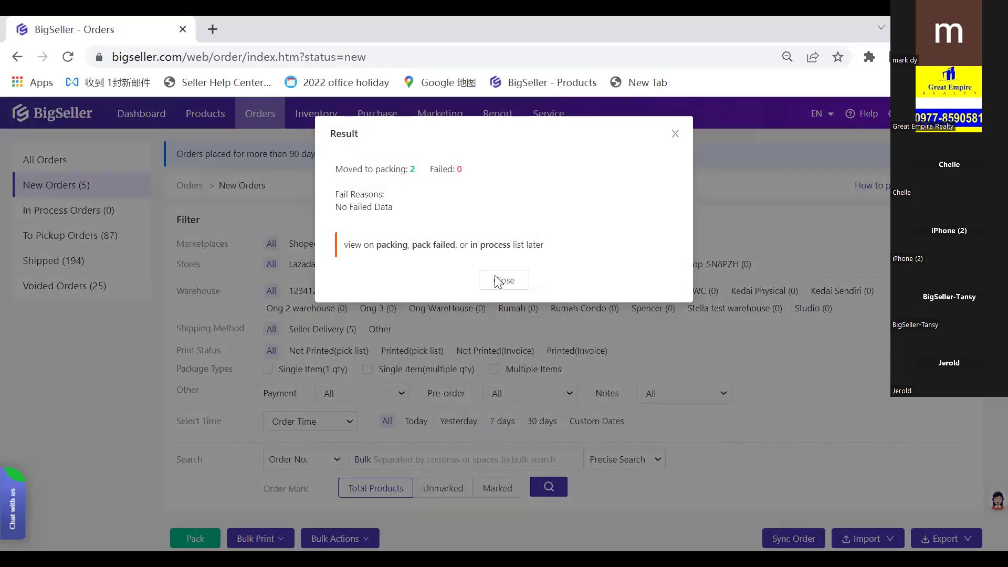
pyautogui.click(502, 278)
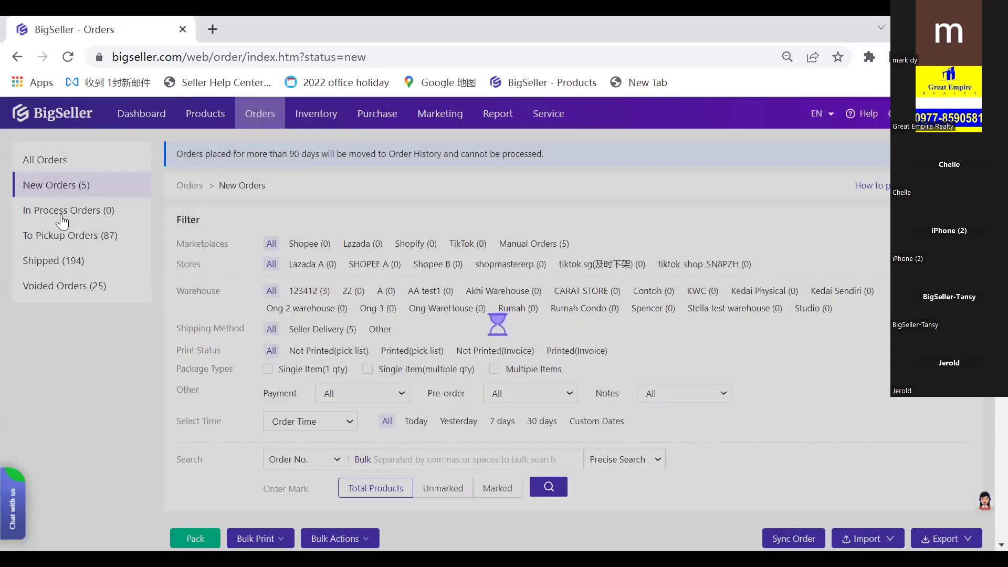
# Review the In Process Orders page and the orders left under New Orders
pyautogui.click(62, 213)
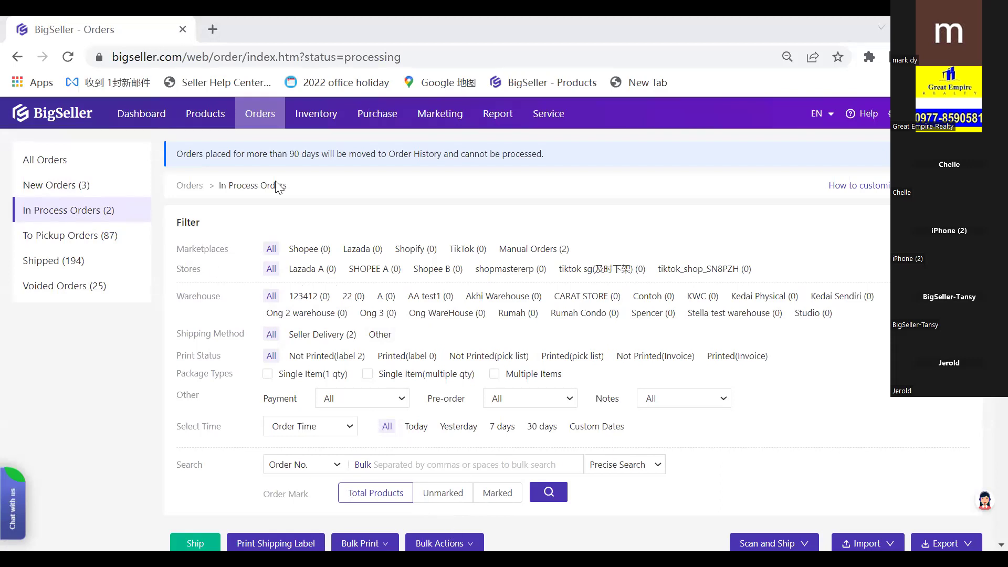
pyautogui.click(84, 187)
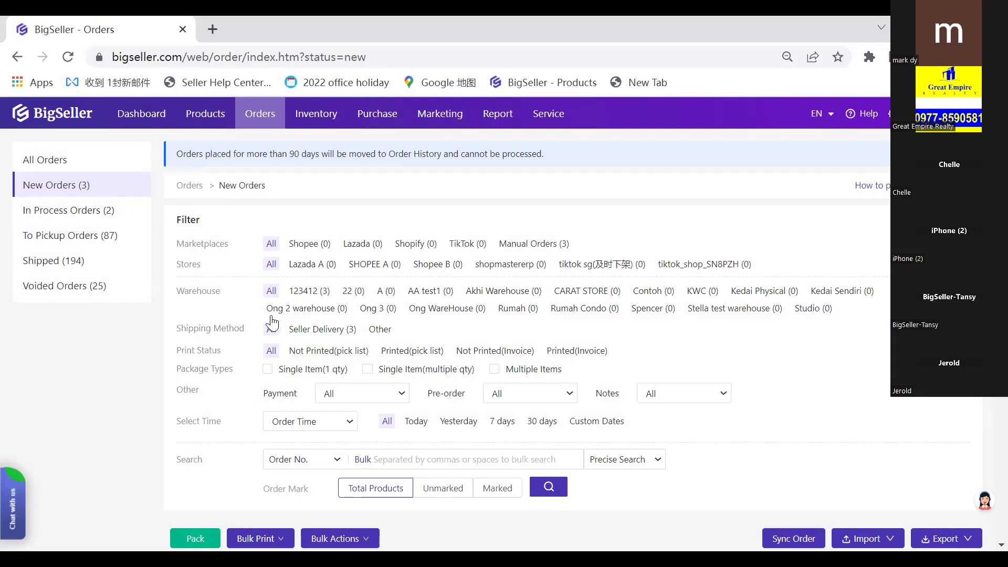
pyautogui.scroll(-4, 333, 305)
pyautogui.scroll(4, 78, 187)
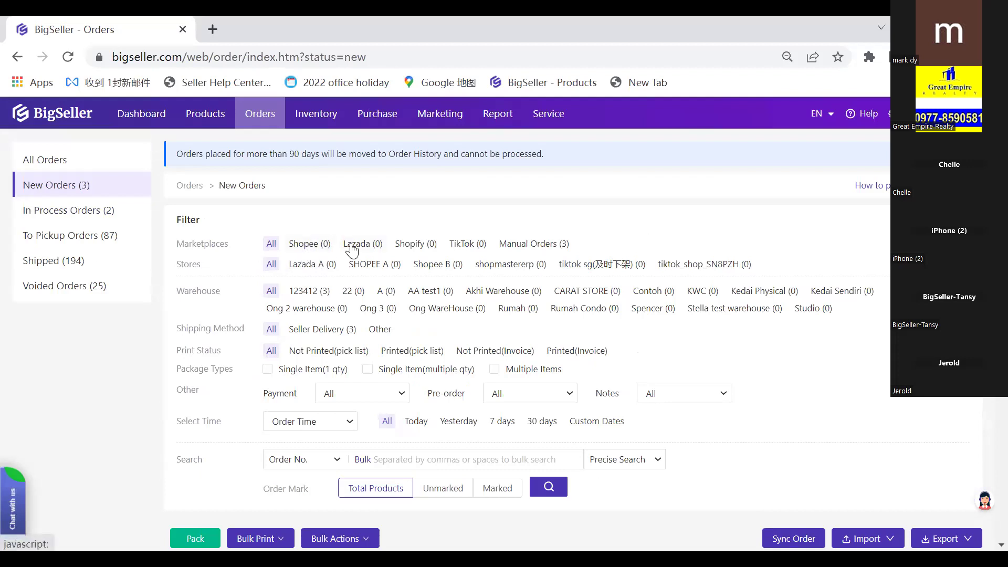
# Select both printable orders, the tents order and the white shoe order, under In Process Orders
pyautogui.click(108, 213)
pyautogui.scroll(-5, 210, 309)
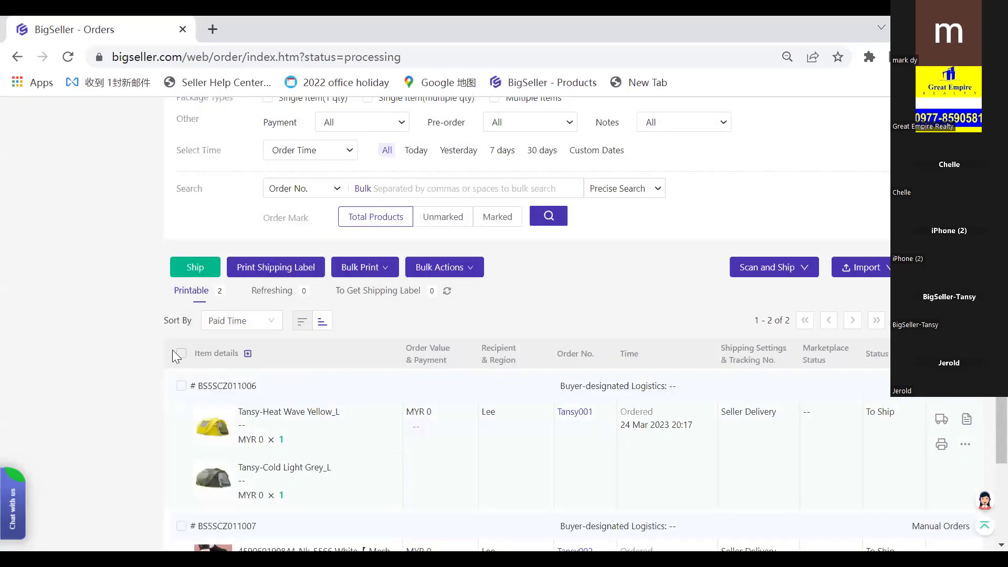
pyautogui.click(181, 304)
pyautogui.scroll(4, 39, 228)
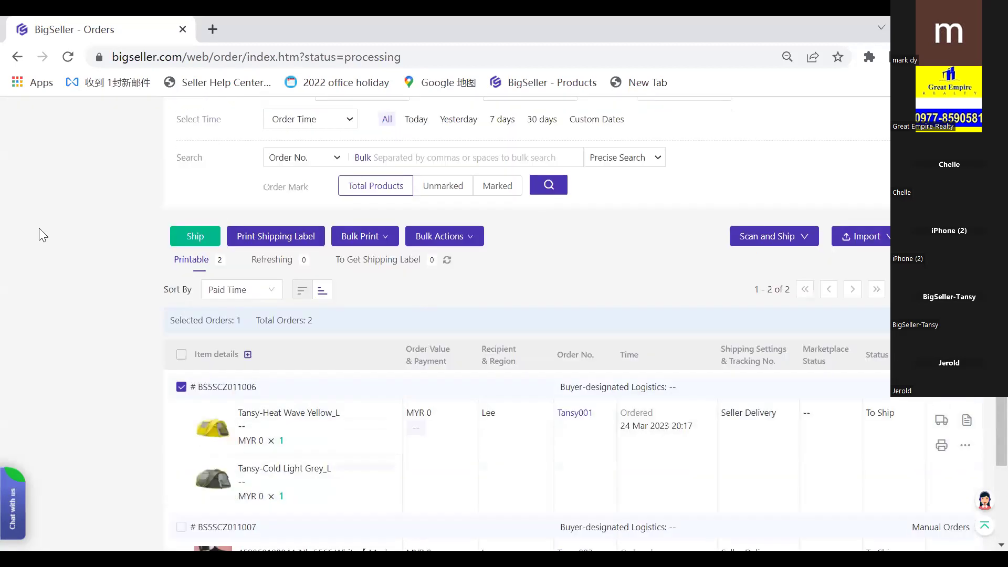
pyautogui.scroll(3, 26, 157)
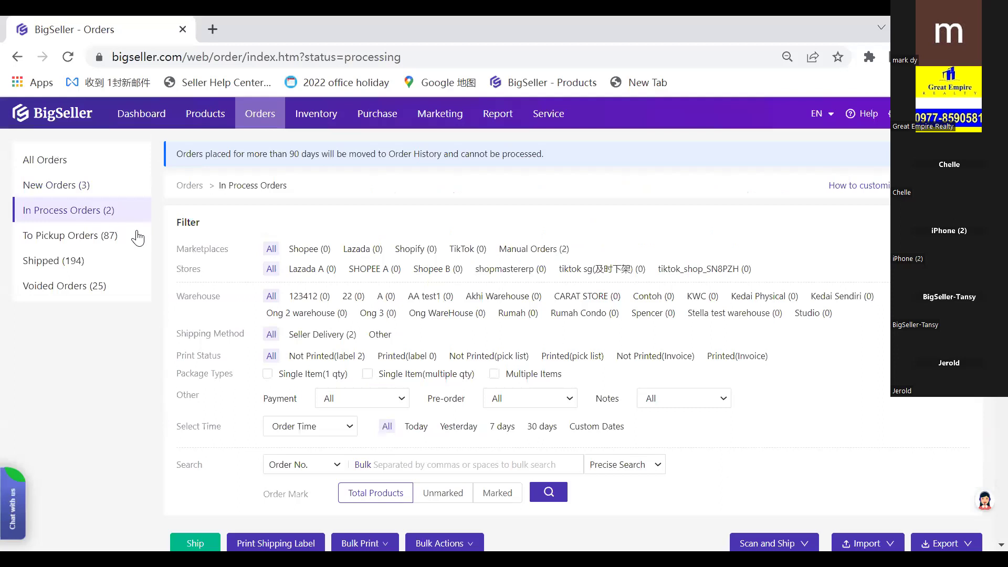
pyautogui.scroll(-8, 189, 336)
pyautogui.click(181, 371)
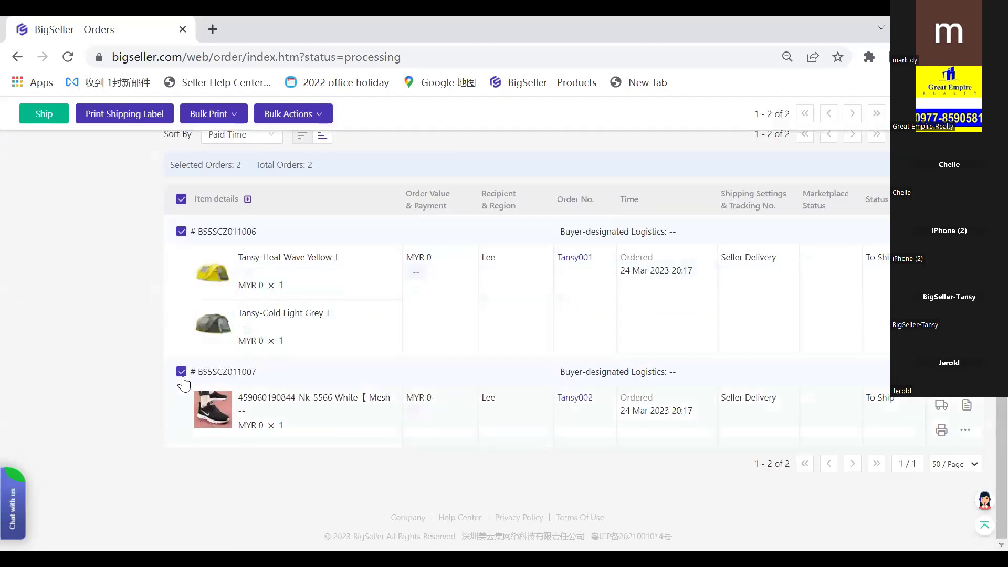
# Bring up the shipping label print management for the two selected orders
pyautogui.scroll(3, 319, 411)
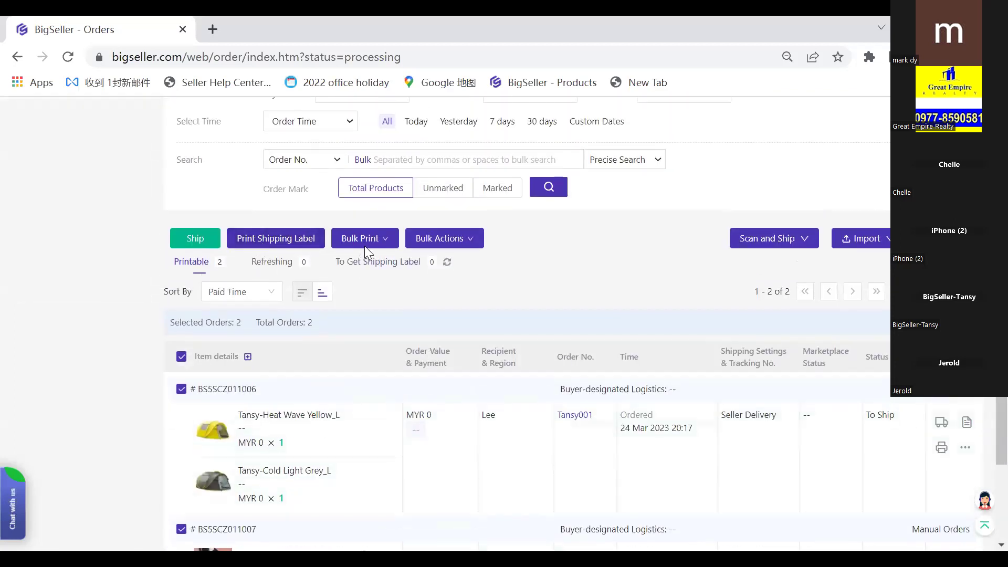
pyautogui.click(364, 242)
pyautogui.scroll(-2, 297, 382)
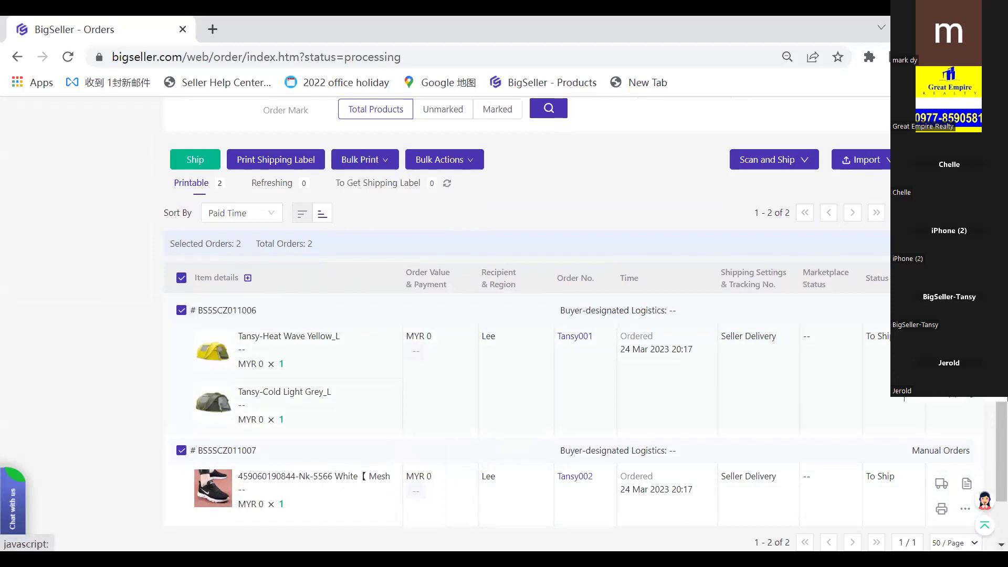
pyautogui.click(276, 167)
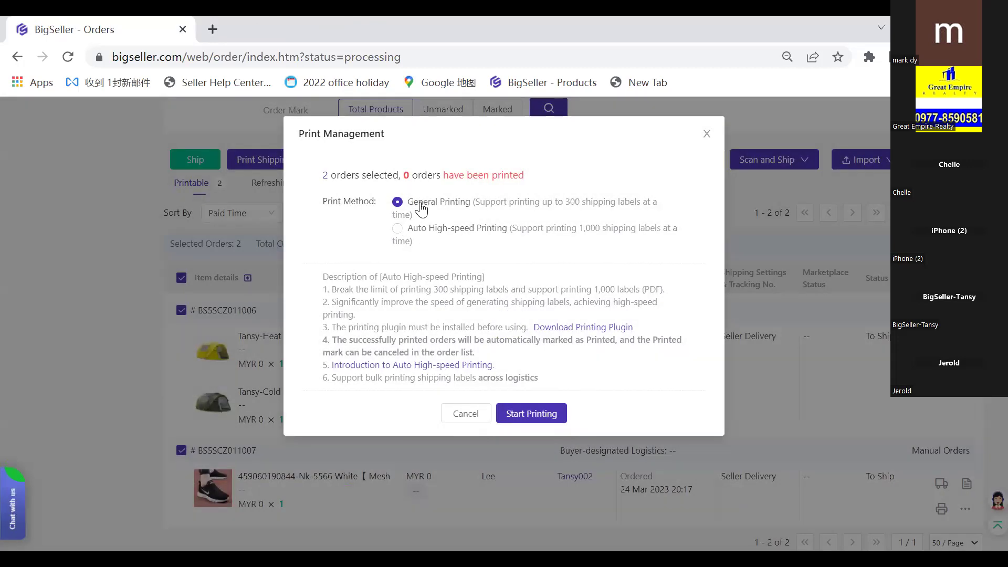
# Try Auto High-speed Printing as the print method and highlight its description
pyautogui.click(443, 238)
pyautogui.moveTo(429, 236); pyautogui.dragTo(503, 239)
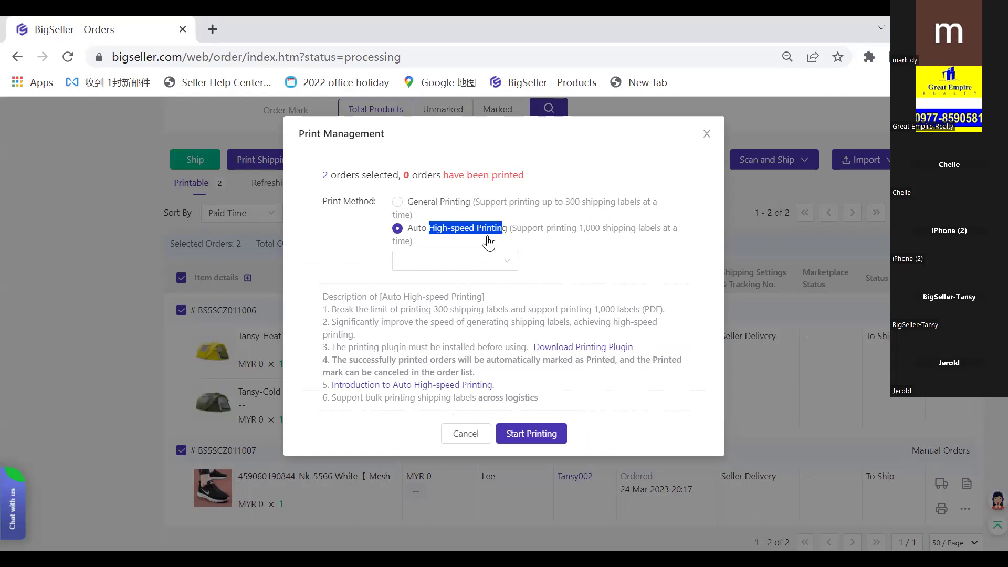
pyautogui.click(478, 237)
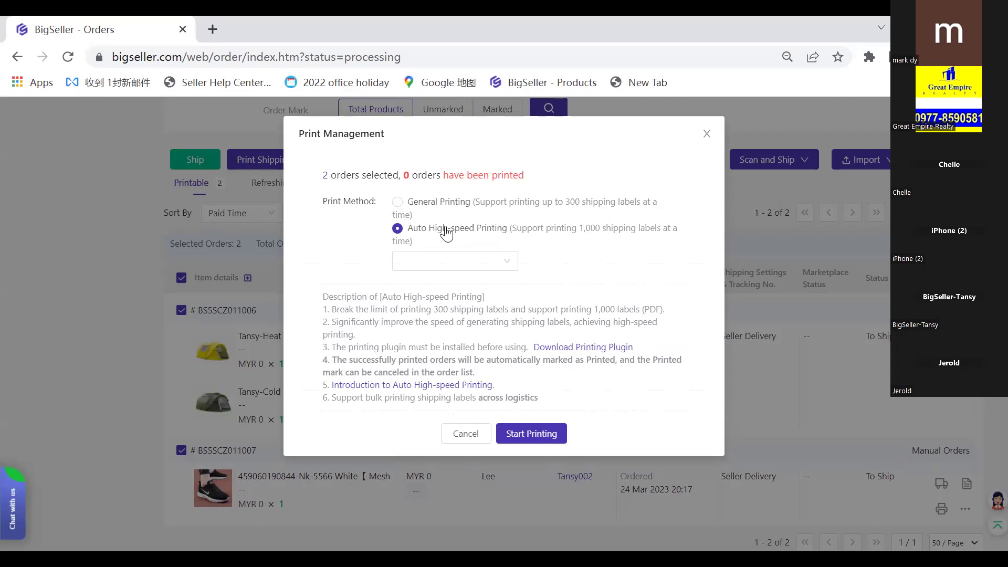
pyautogui.moveTo(450, 236); pyautogui.dragTo(506, 242)
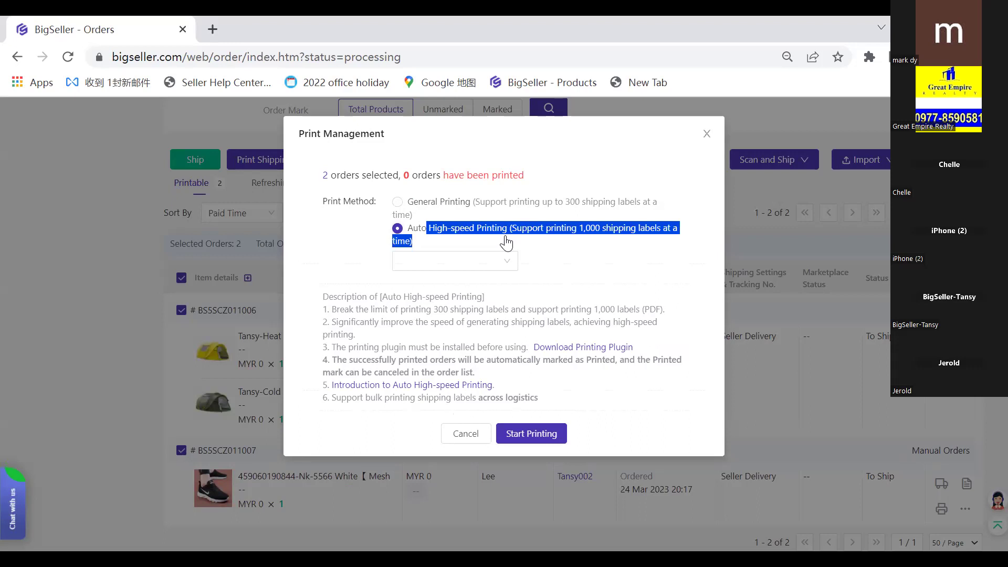
pyautogui.click(529, 255)
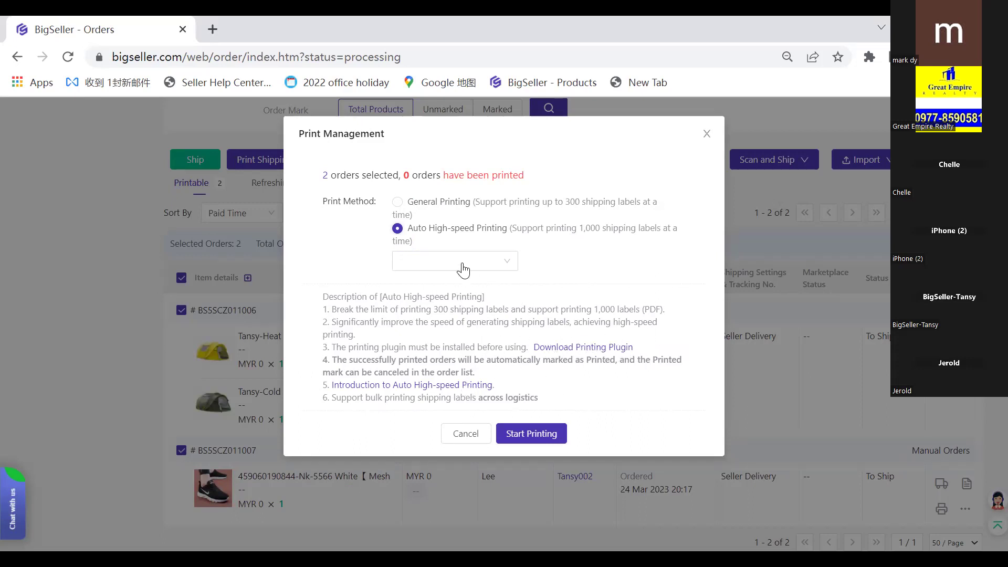
# Generate the shipping labels with General Printing and mark both orders as printed
pyautogui.click(418, 205)
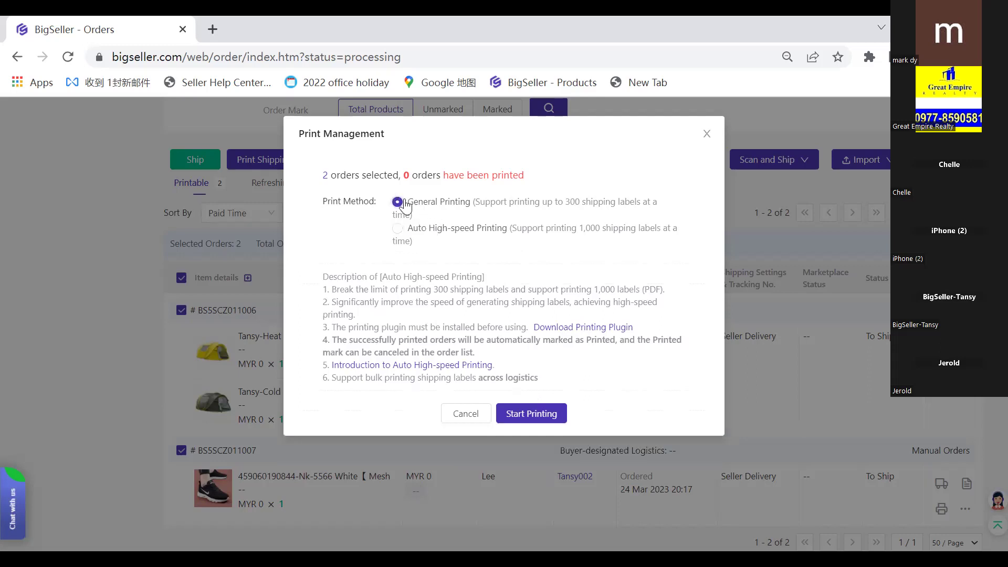
pyautogui.click(538, 417)
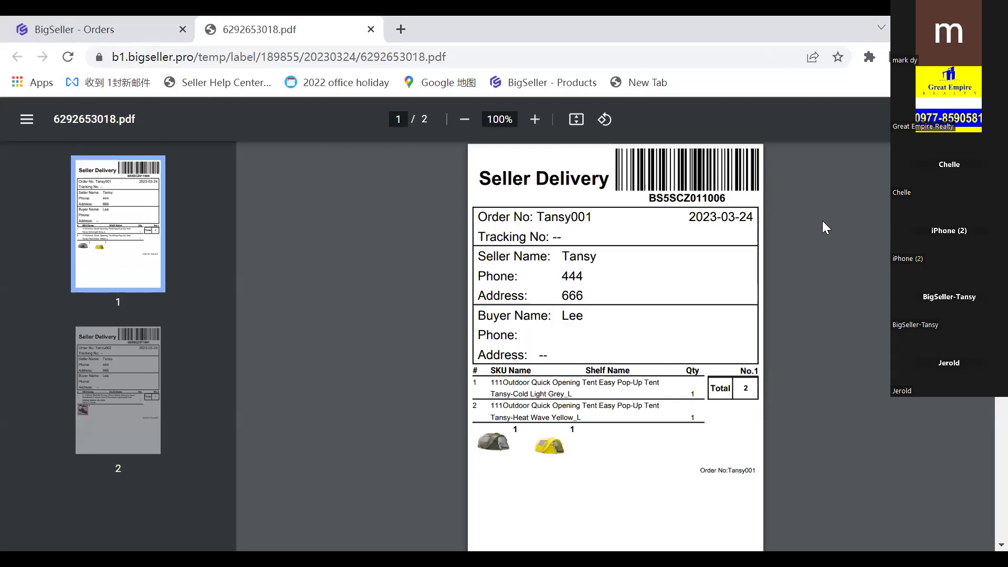
pyautogui.click(105, 30)
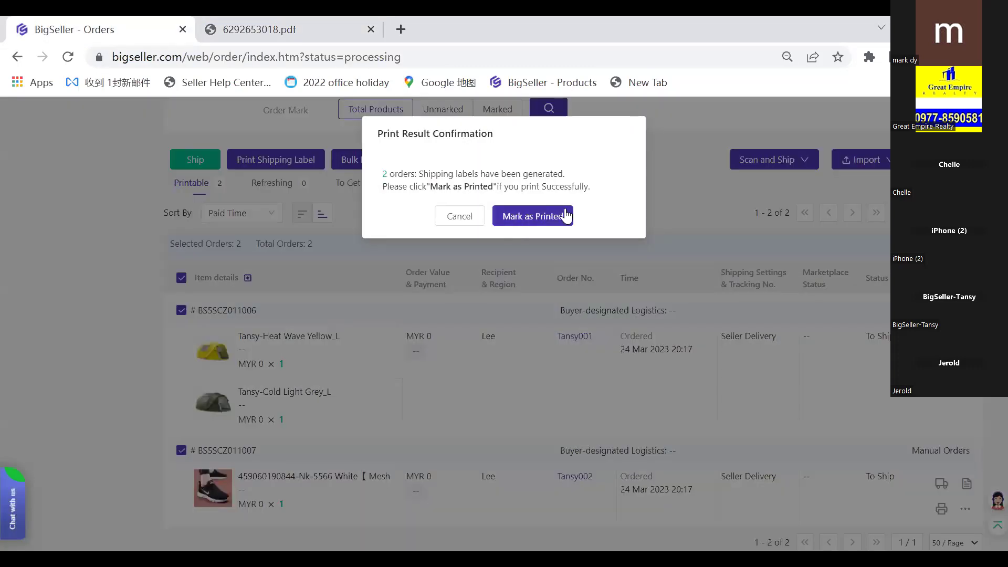
pyautogui.click(555, 216)
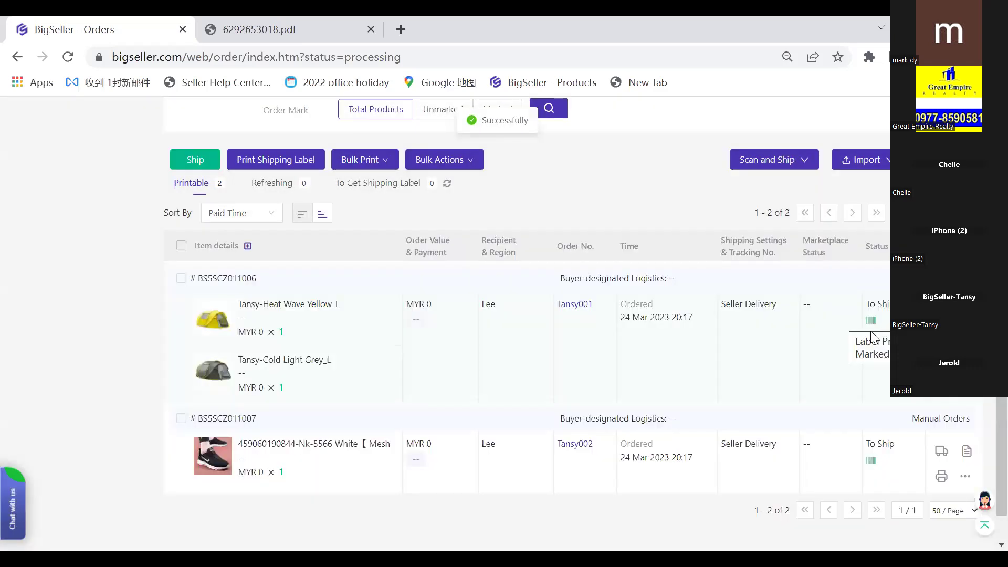
# Check the label-printed mark on the in-process orders and look over the print status filters
pyautogui.moveTo(870, 467)
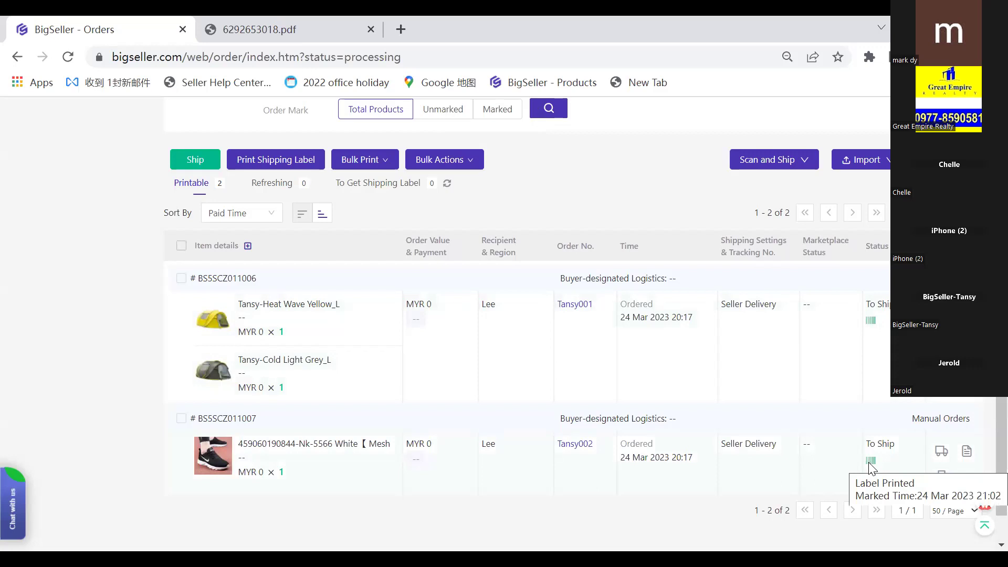
pyautogui.scroll(5, 299, 224)
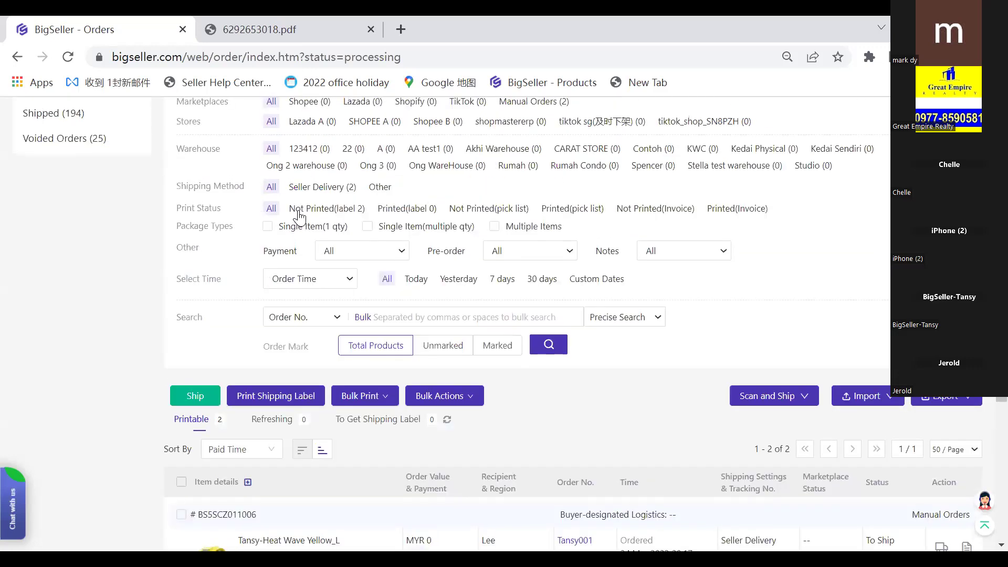
pyautogui.scroll(2, 308, 217)
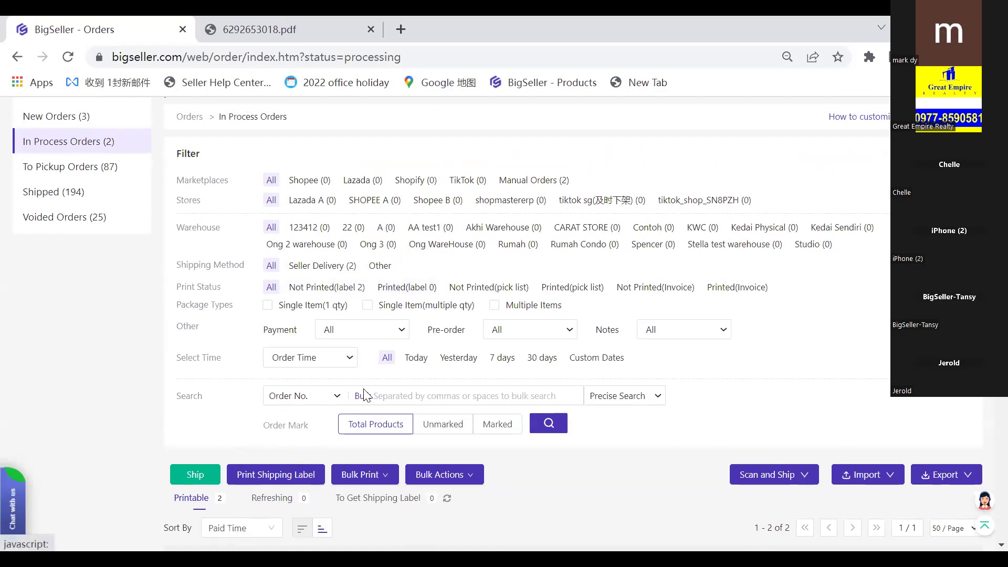
pyautogui.scroll(-3, 234, 436)
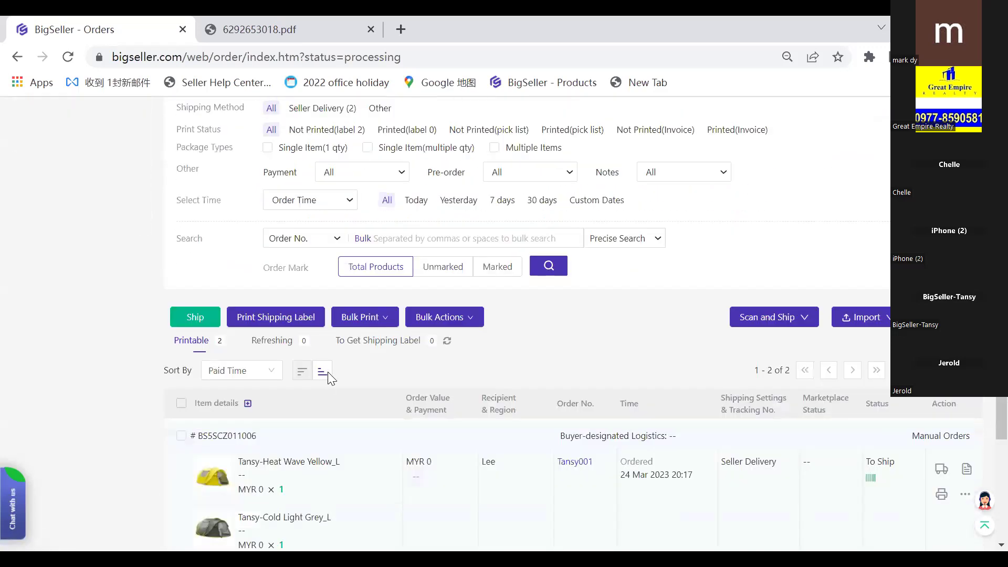
pyautogui.scroll(-3, 327, 372)
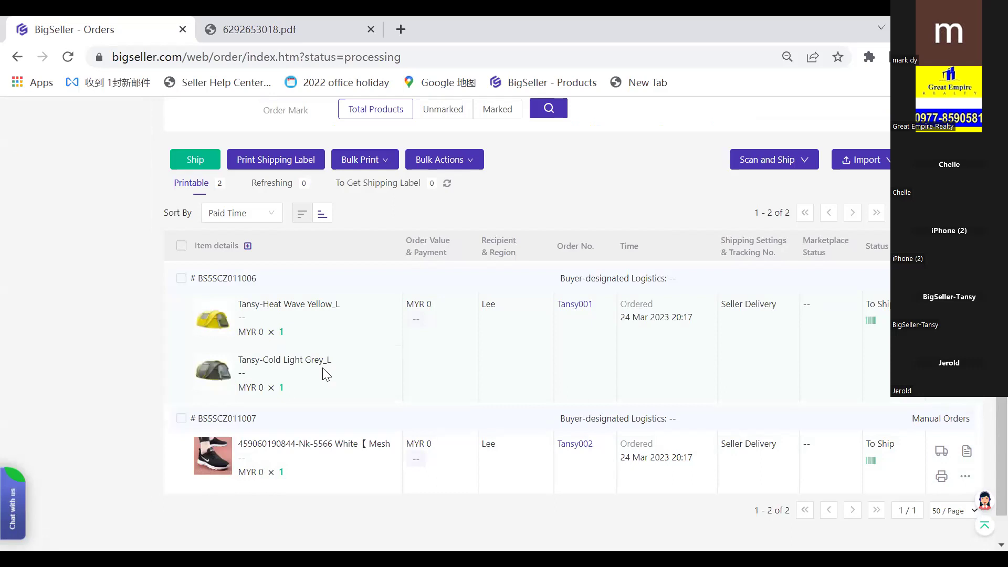
pyautogui.scroll(8, 455, 325)
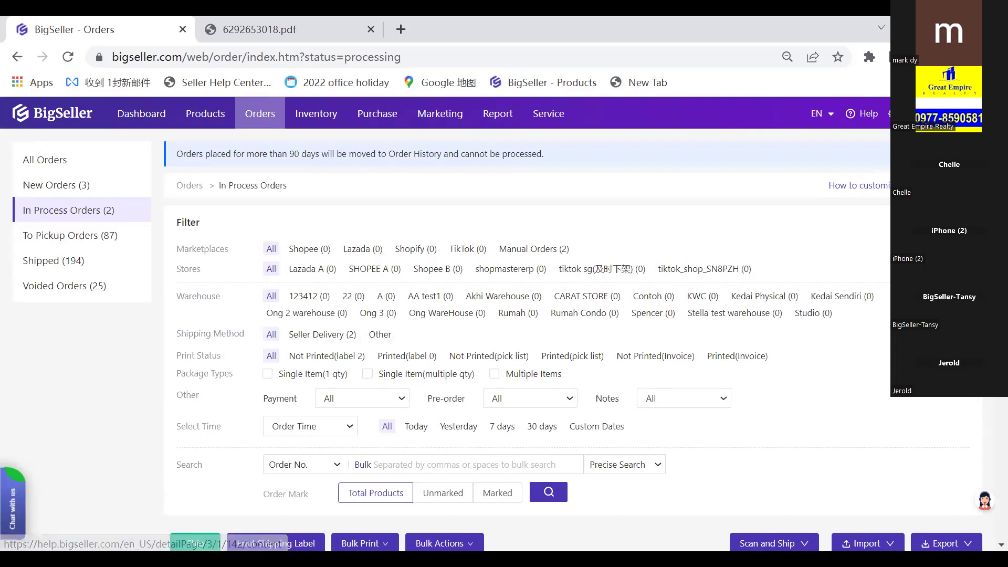
# Open the J&T Express configuration among Shopee's Philippines shipping methods in Logistics and AWB Settings
pyautogui.click(841, 163)
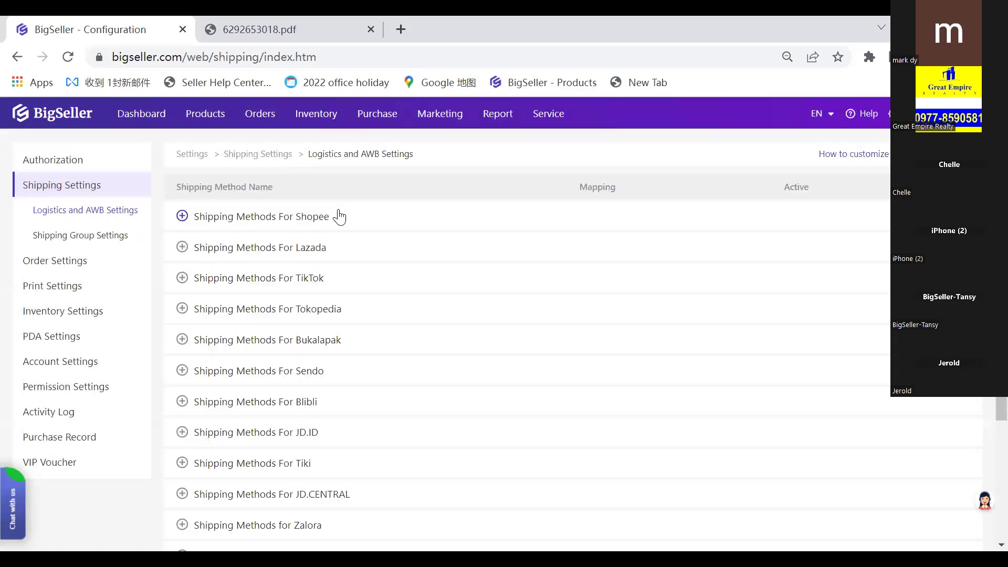
pyautogui.click(337, 215)
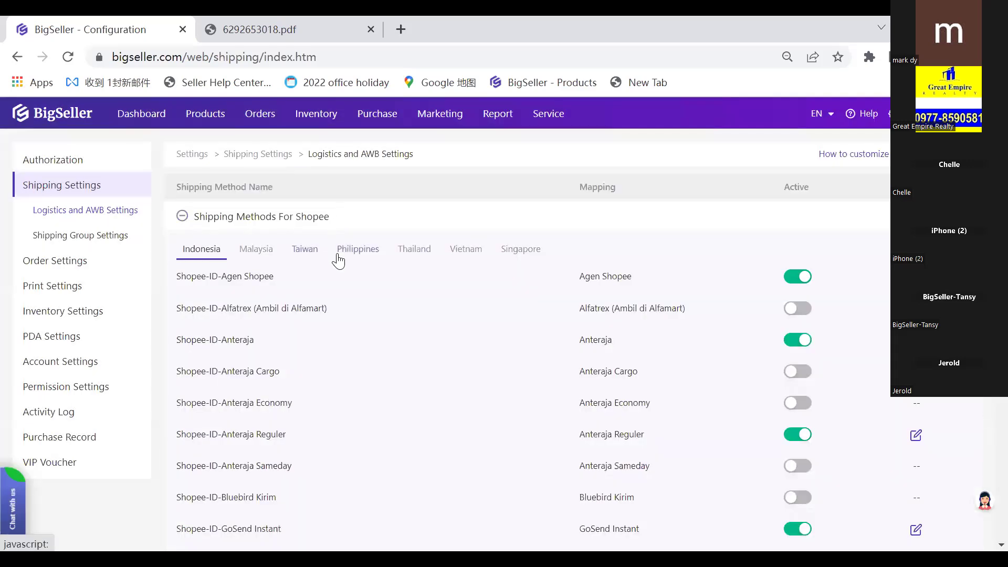
pyautogui.click(338, 257)
pyautogui.moveTo(181, 371); pyautogui.dragTo(264, 377)
pyautogui.click(254, 373)
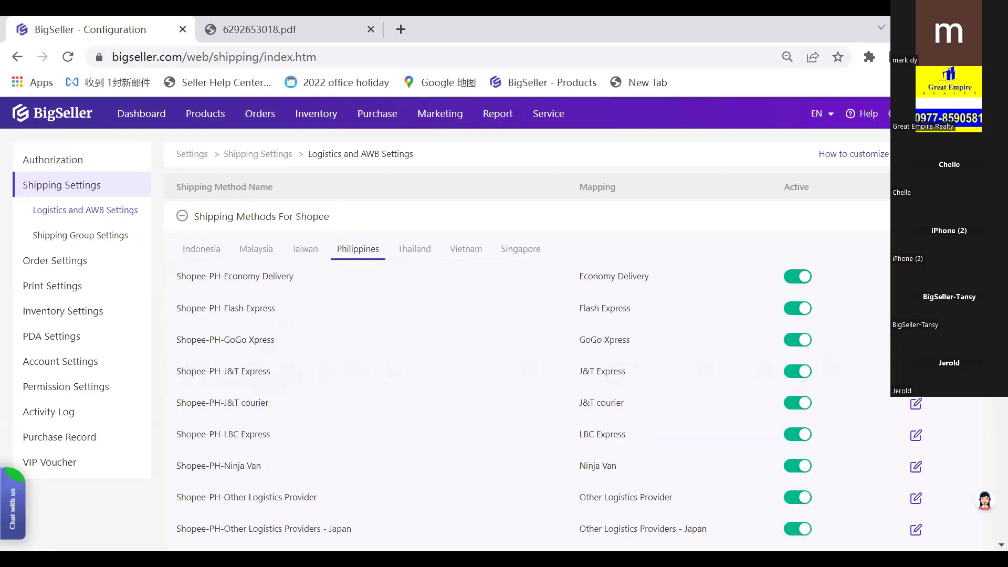
pyautogui.click(524, 475)
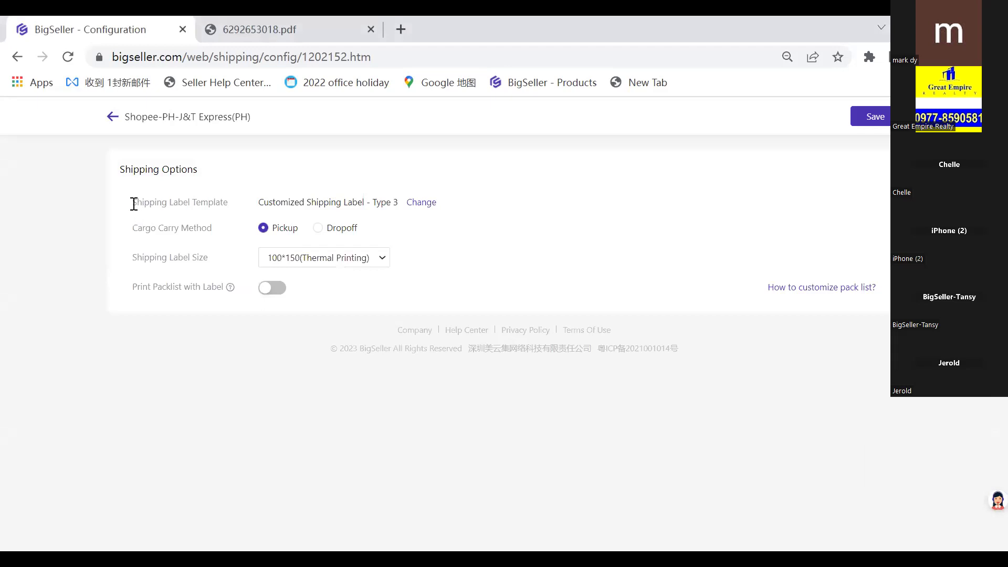
# Open the default label template choices for J&T Express and preview the Standard Shipping Label
pyautogui.moveTo(131, 202); pyautogui.dragTo(190, 203)
pyautogui.click(219, 210)
pyautogui.click(431, 205)
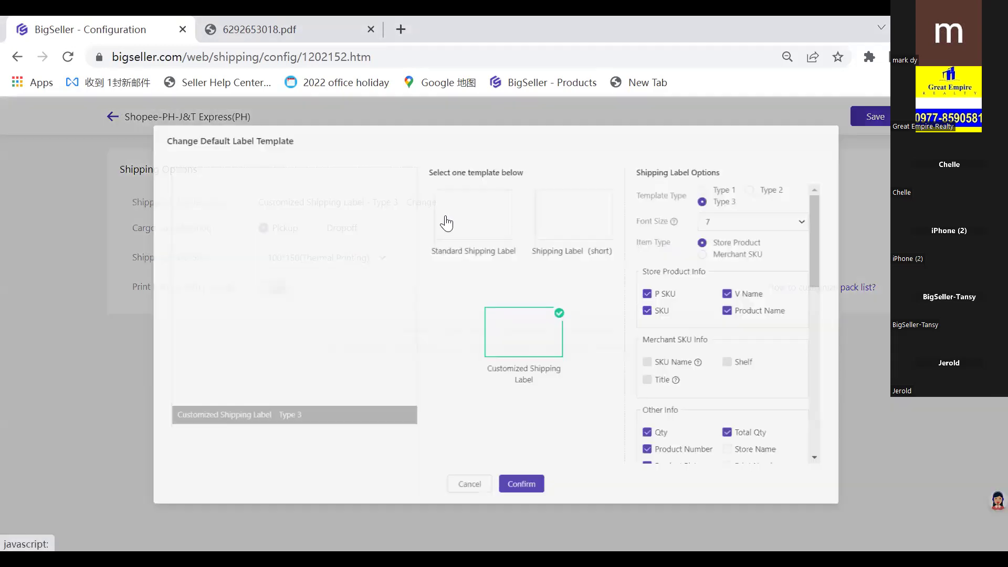
pyautogui.click(451, 225)
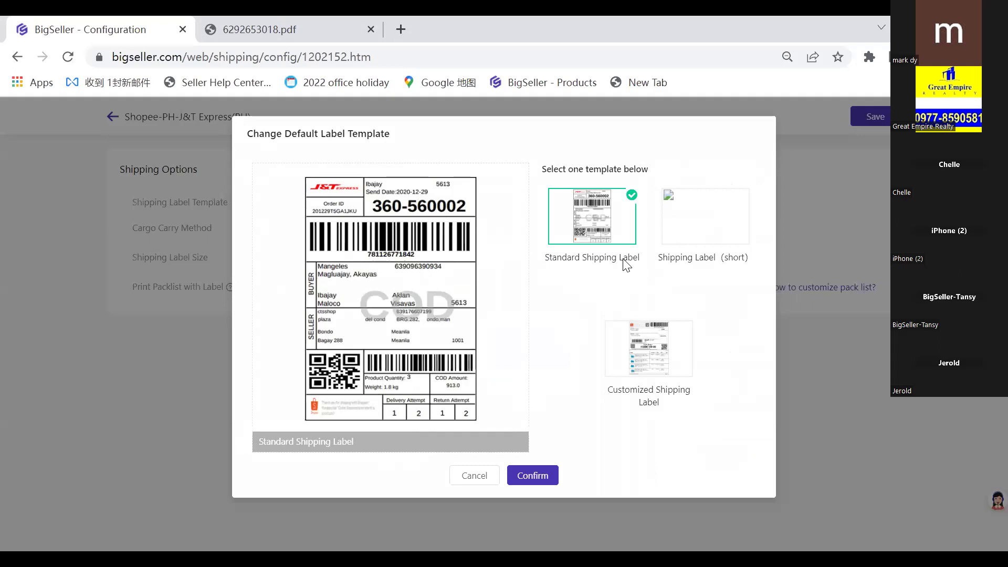
# Choose the Customized Shipping Label and compare template Type 1 and Type 2, finishing on Type 3
pyautogui.click(638, 360)
pyautogui.moveTo(493, 390); pyautogui.dragTo(576, 404)
pyautogui.click(730, 189)
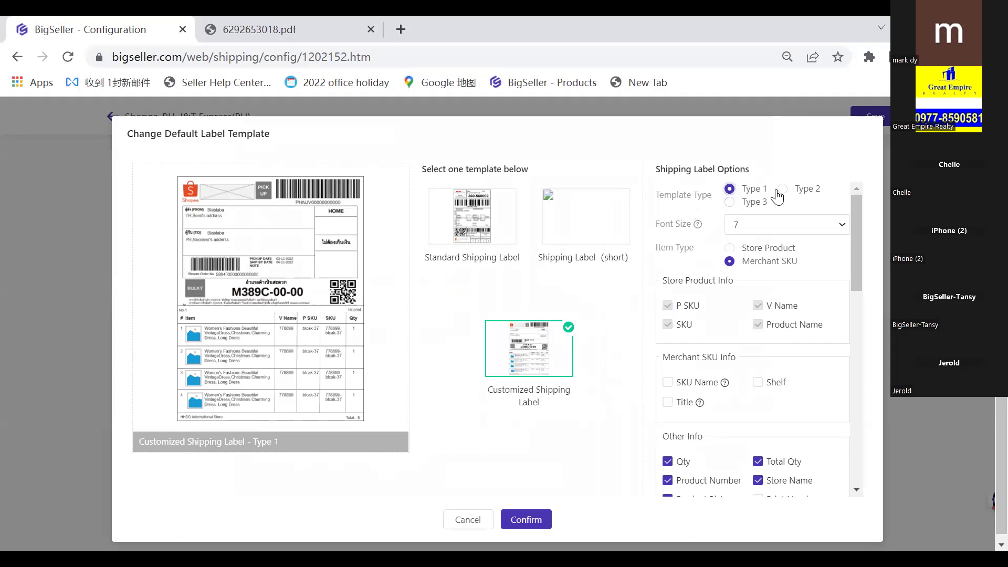
pyautogui.click(798, 190)
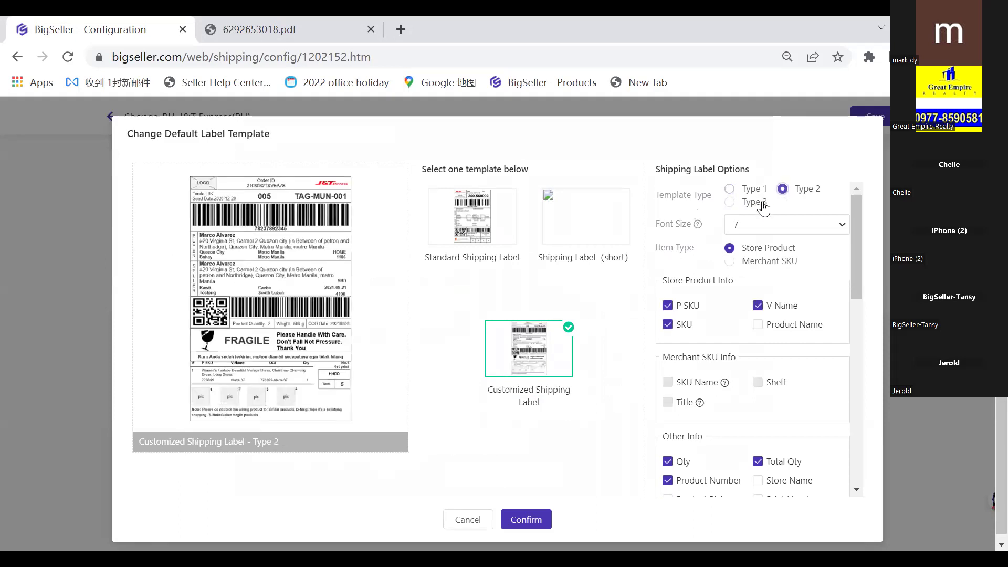
pyautogui.click(754, 204)
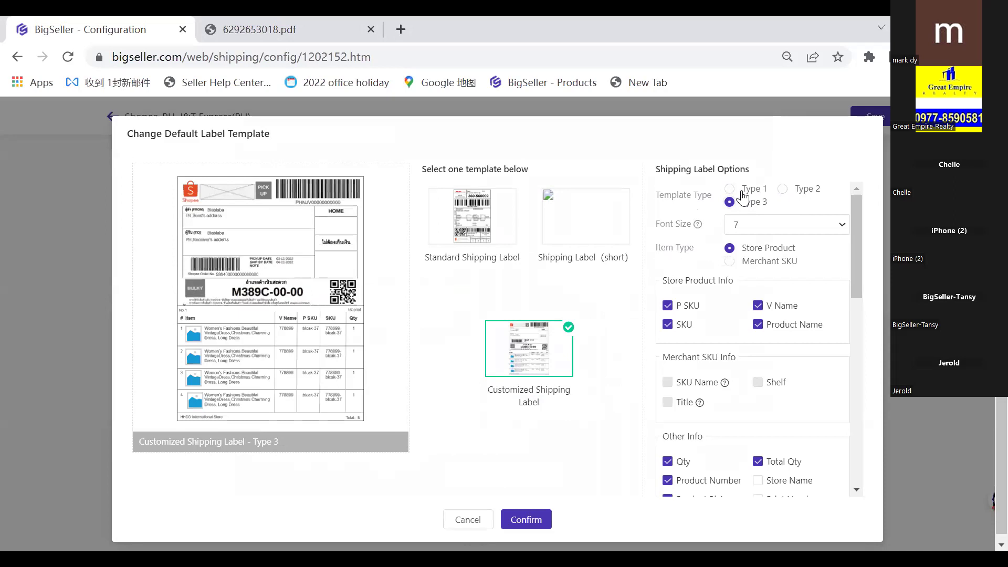
# Keep template Type 3 and review its remaining label options, from the product and order information down to the logo, label note and image
pyautogui.click(751, 190)
pyautogui.click(748, 205)
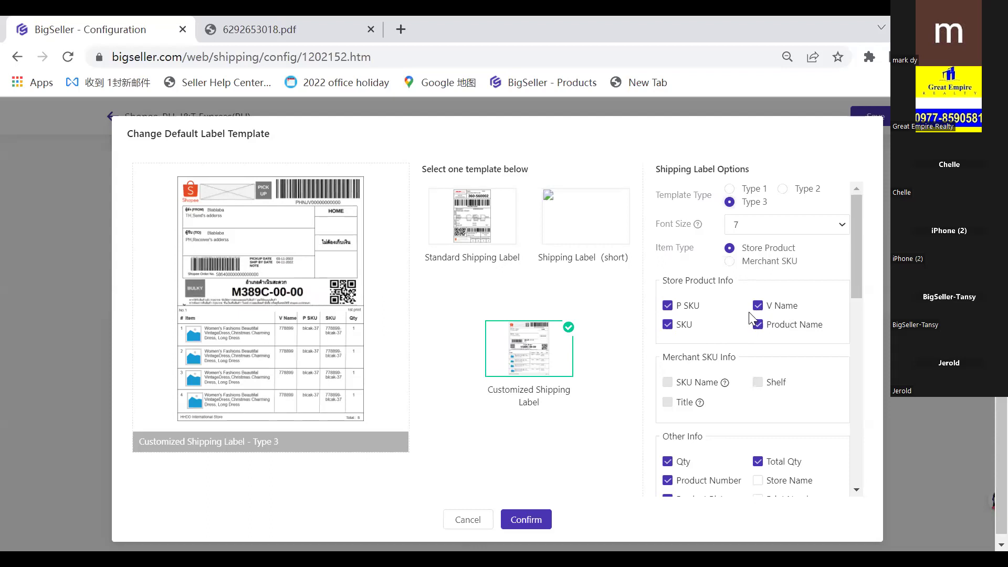
pyautogui.scroll(-3, 685, 330)
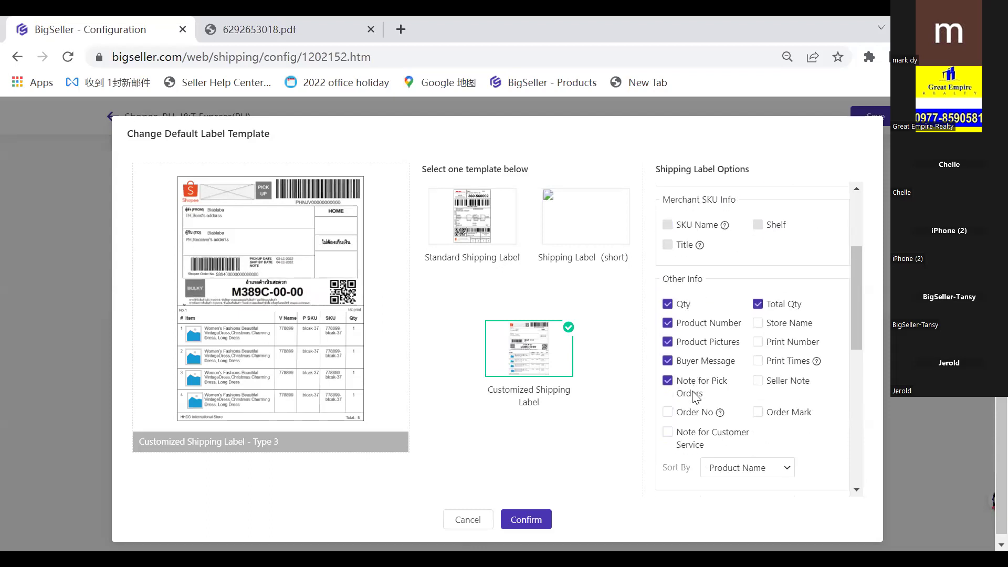
pyautogui.scroll(-2, 692, 389)
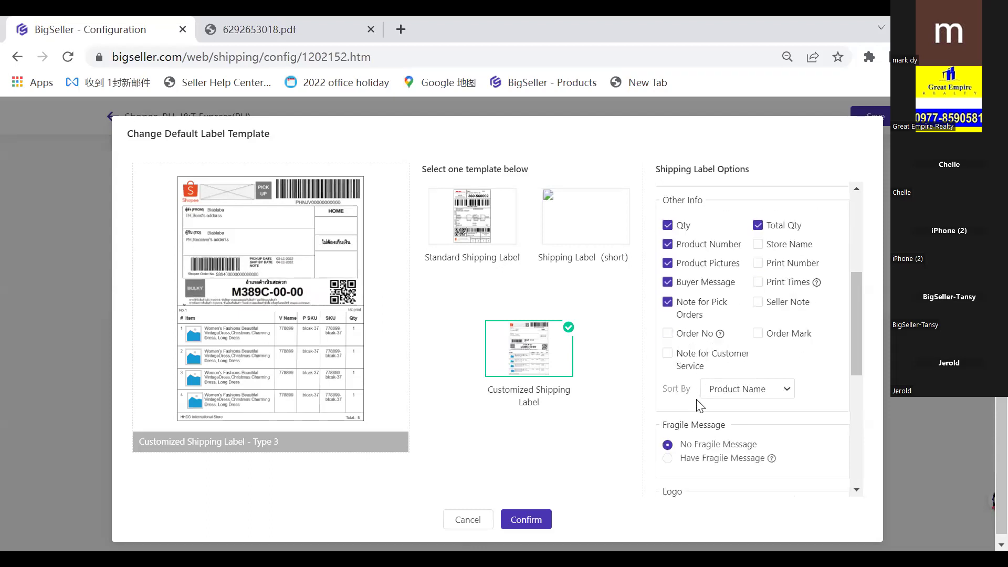
pyautogui.scroll(-5, 697, 424)
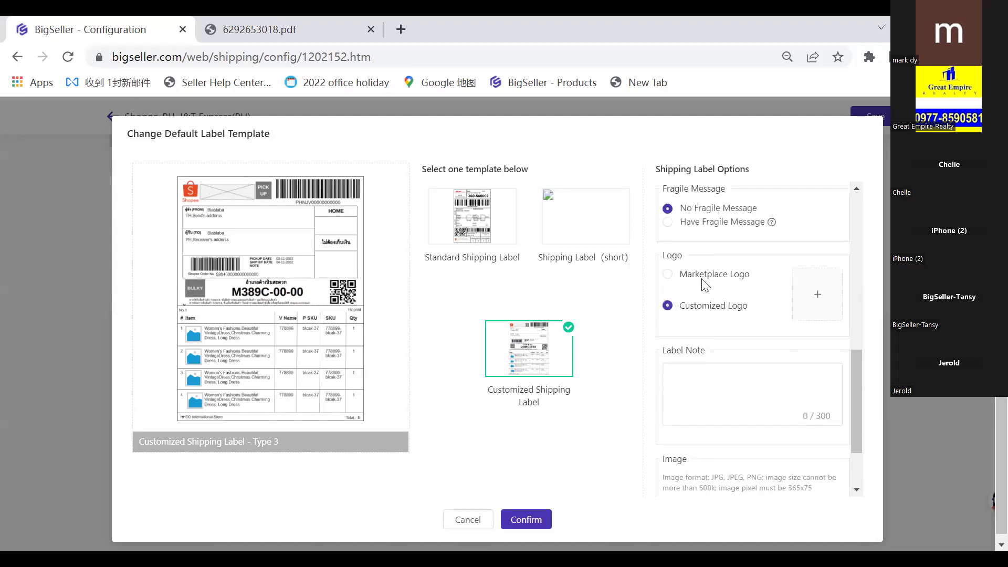
pyautogui.scroll(-2, 725, 355)
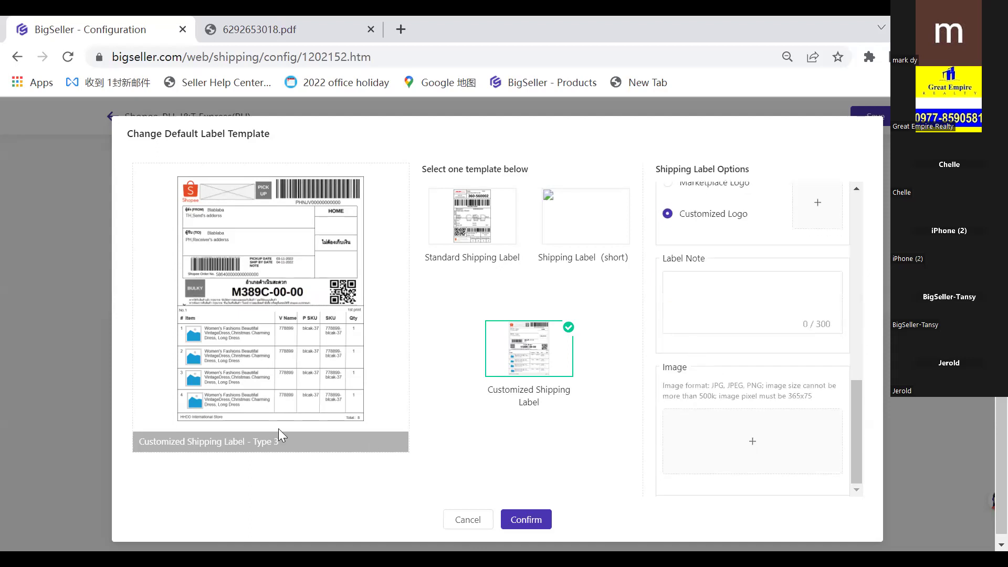
pyautogui.scroll(4, 677, 441)
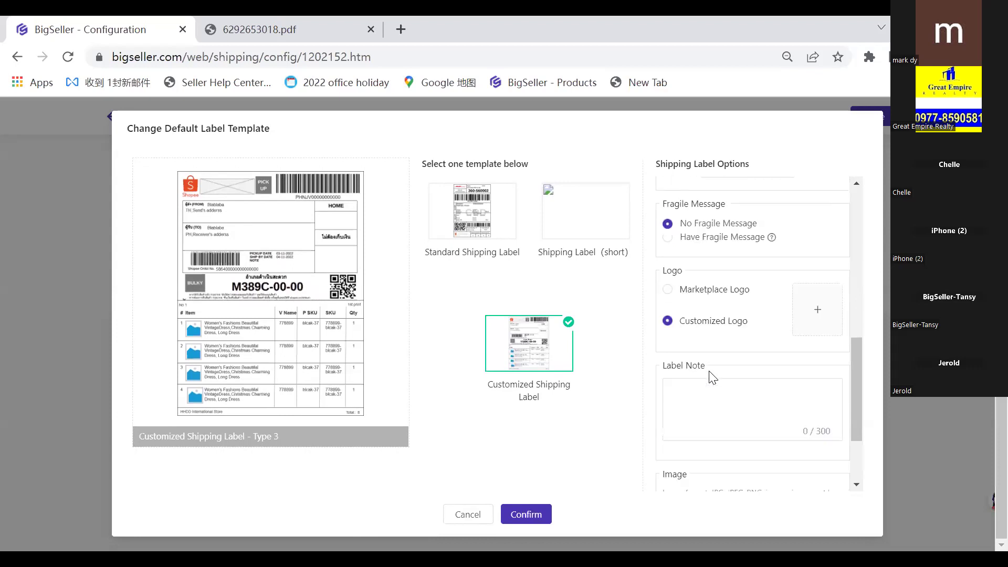
pyautogui.scroll(3, 703, 392)
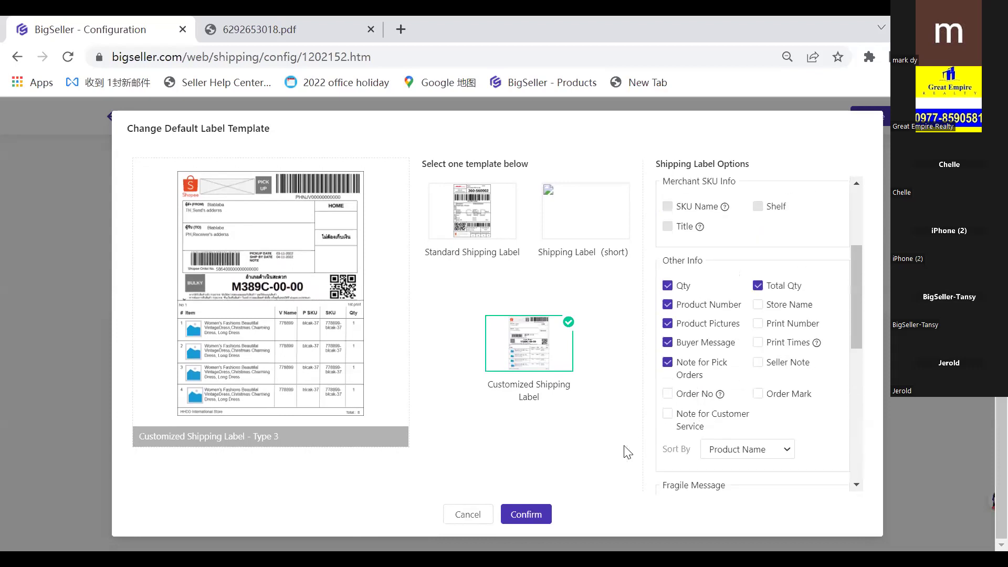
# Confirm Customized Shipping Label - Type 3 as the default template and save the J&T Express shipping options
pyautogui.click(537, 507)
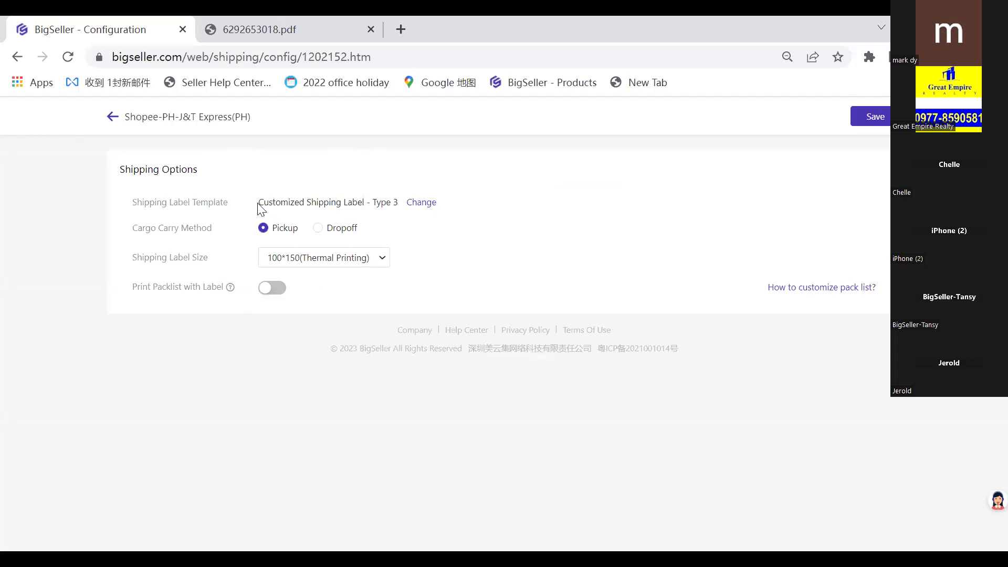
pyautogui.moveTo(259, 202); pyautogui.dragTo(352, 202)
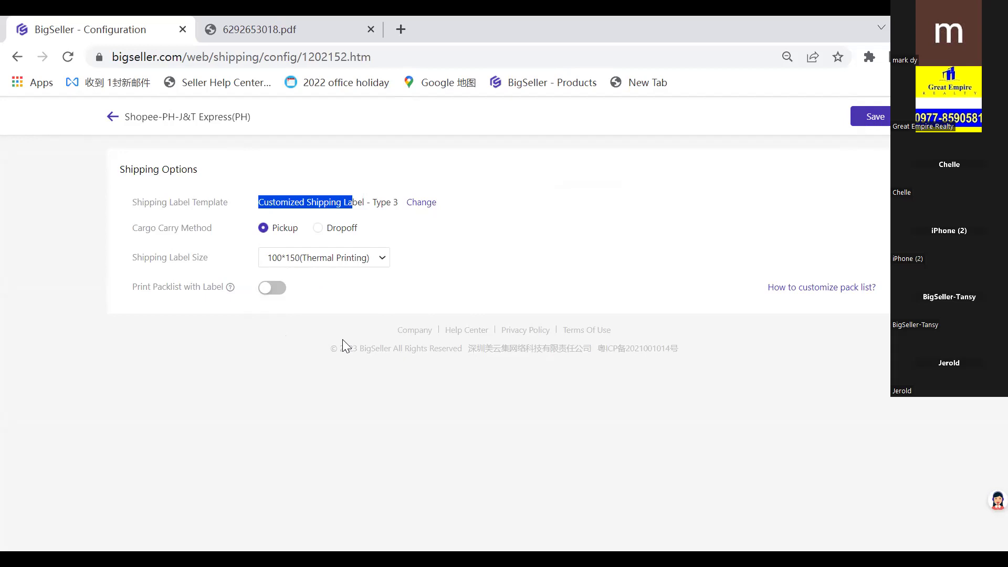
pyautogui.click(878, 117)
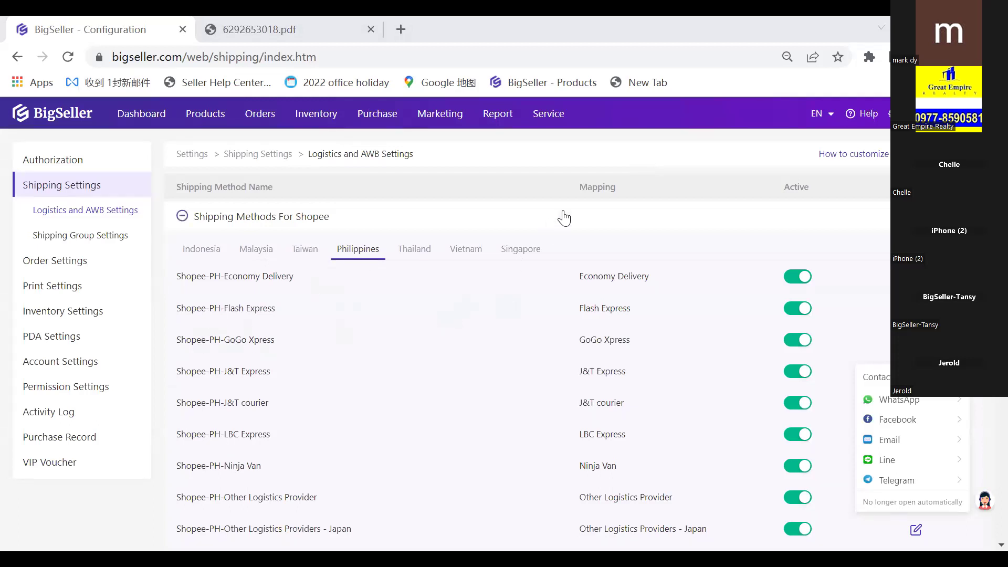
# Open Print Settings and look over the common templates for pack, pick and summary lists, plus the invoice templates
pyautogui.click(378, 224)
pyautogui.click(376, 230)
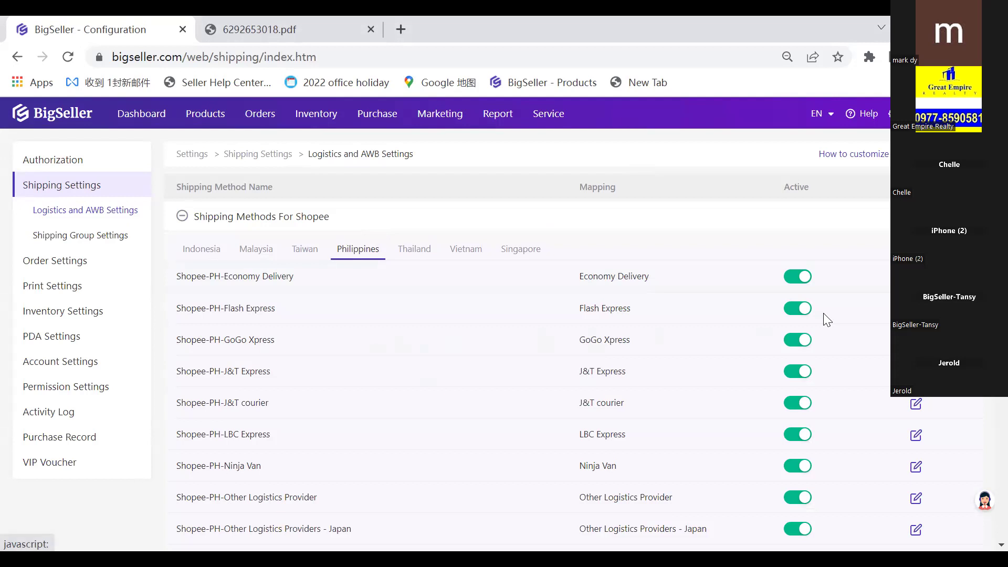
pyautogui.click(61, 289)
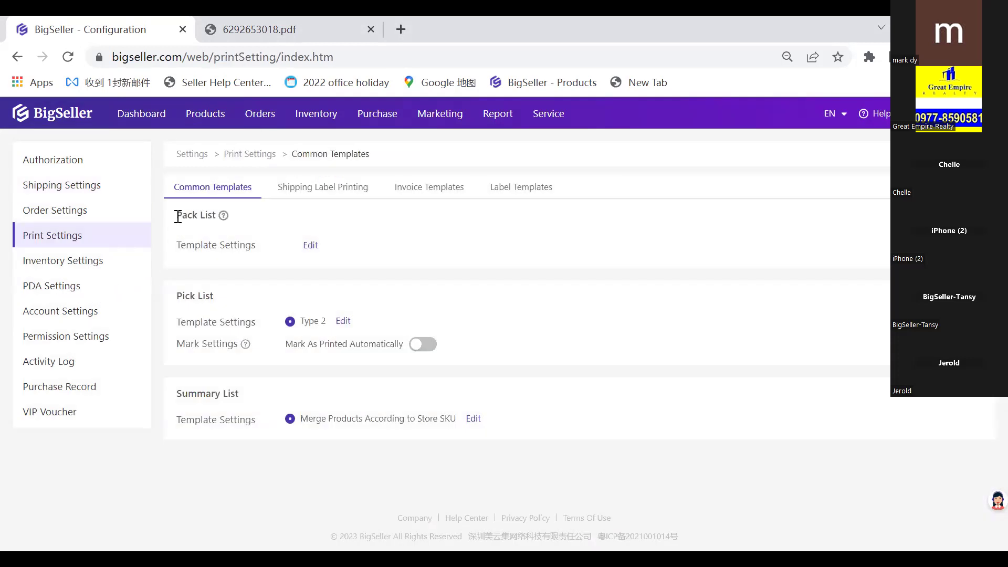
pyautogui.moveTo(188, 394); pyautogui.dragTo(223, 393)
pyautogui.click(402, 189)
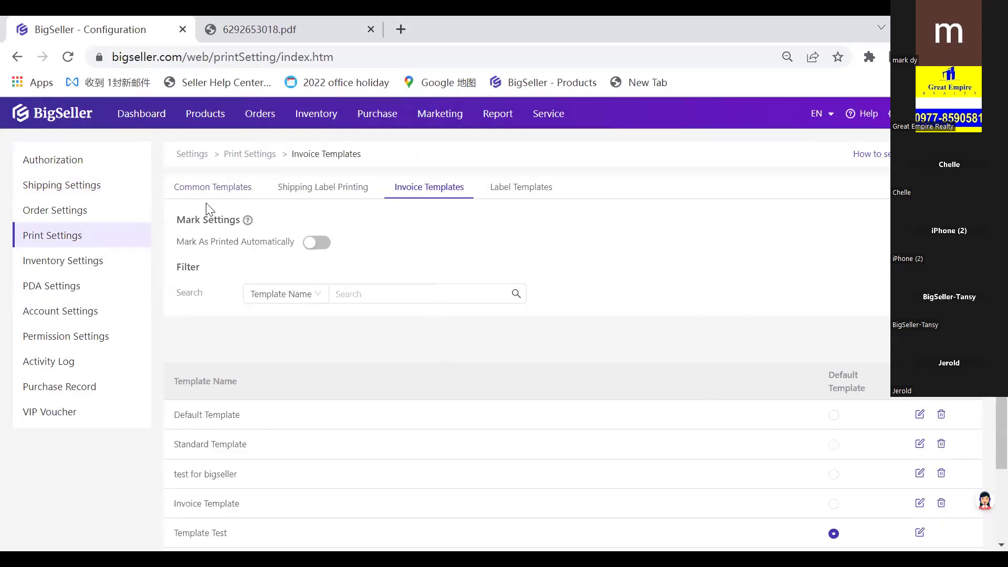
# Open the In Process Orders list, check its bulk printing operations, and close the label PDF
pyautogui.moveTo(257, 126)
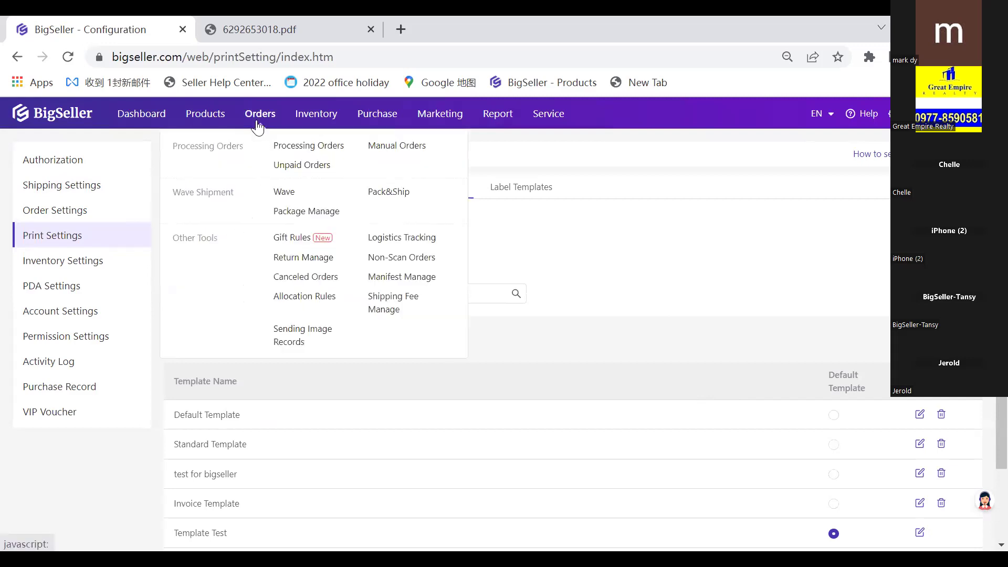
pyautogui.click(282, 151)
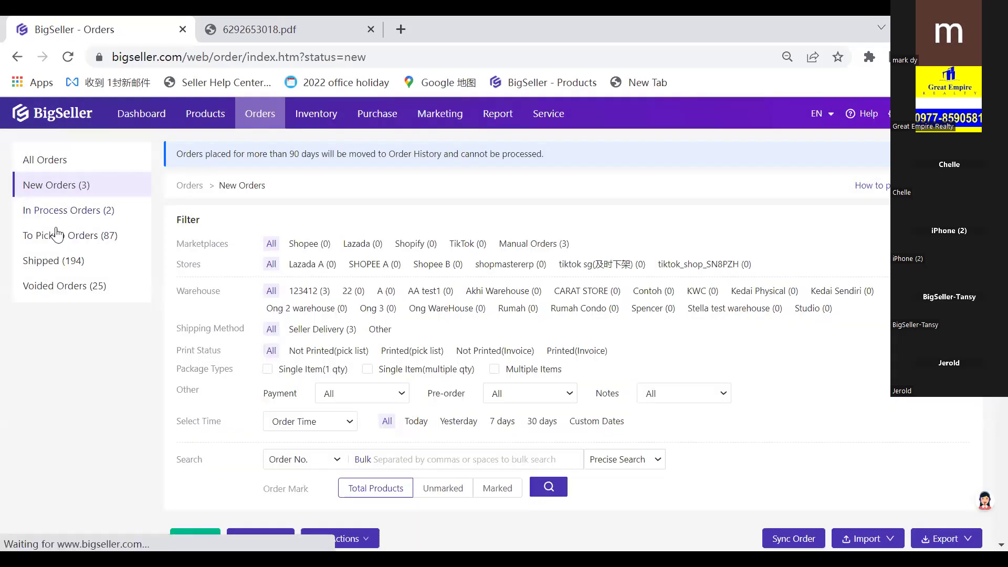
pyautogui.click(39, 213)
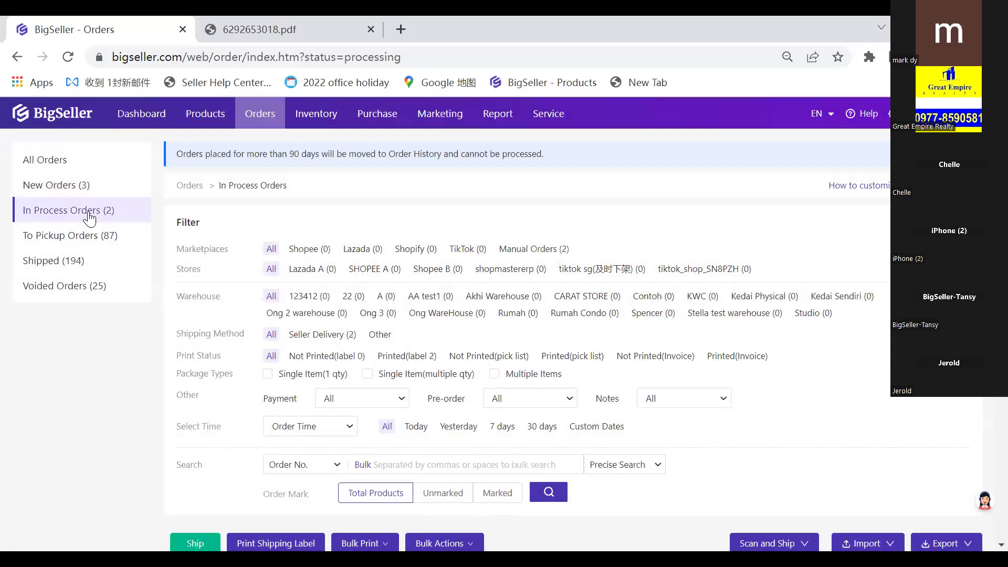
pyautogui.scroll(-3, 288, 229)
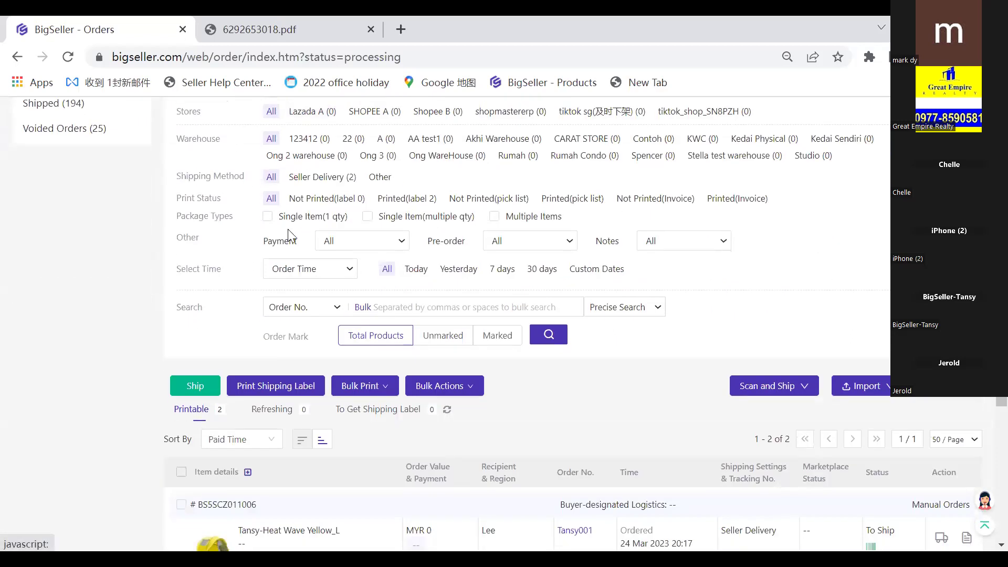
pyautogui.scroll(-3, 287, 231)
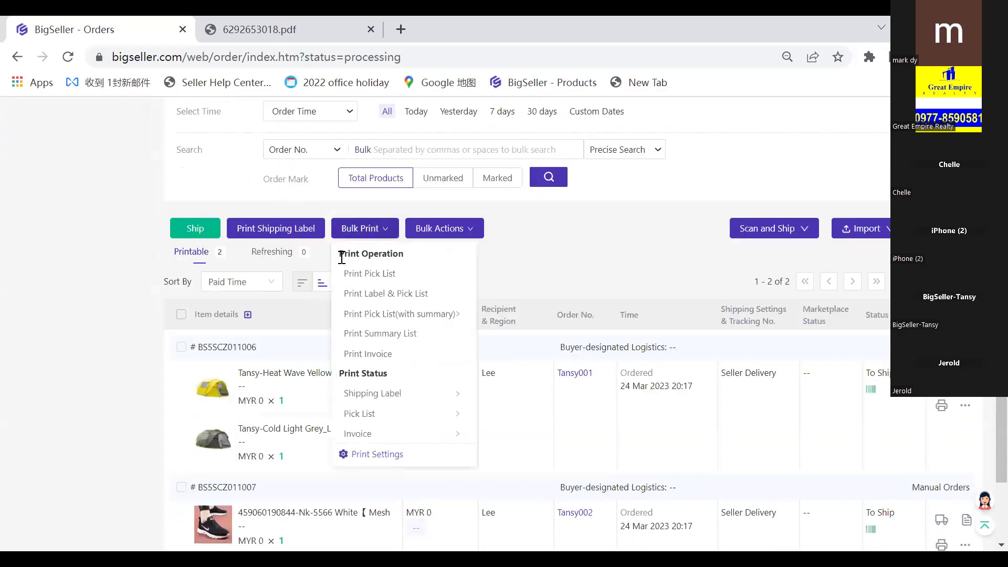
pyautogui.moveTo(381, 242)
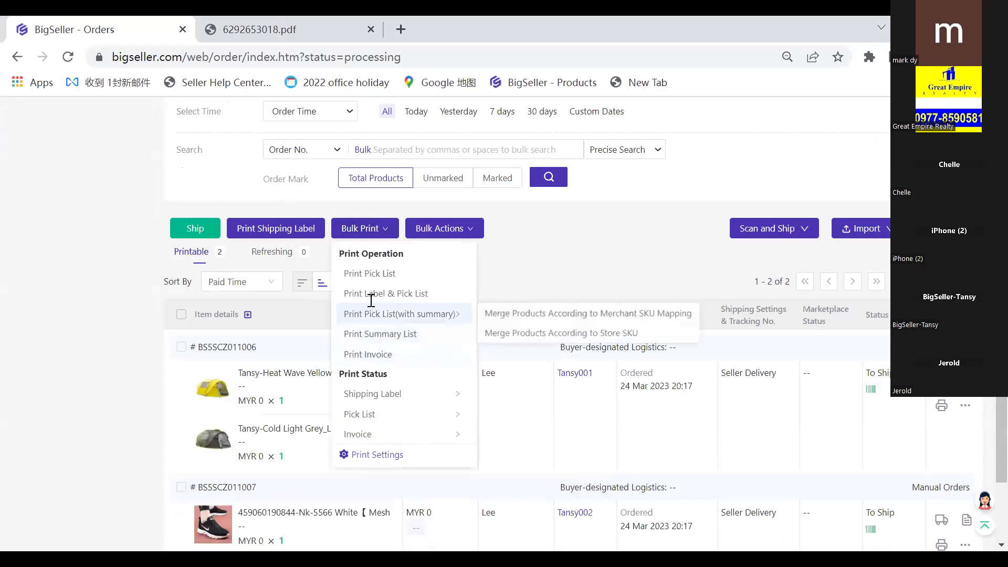
pyautogui.click(371, 29)
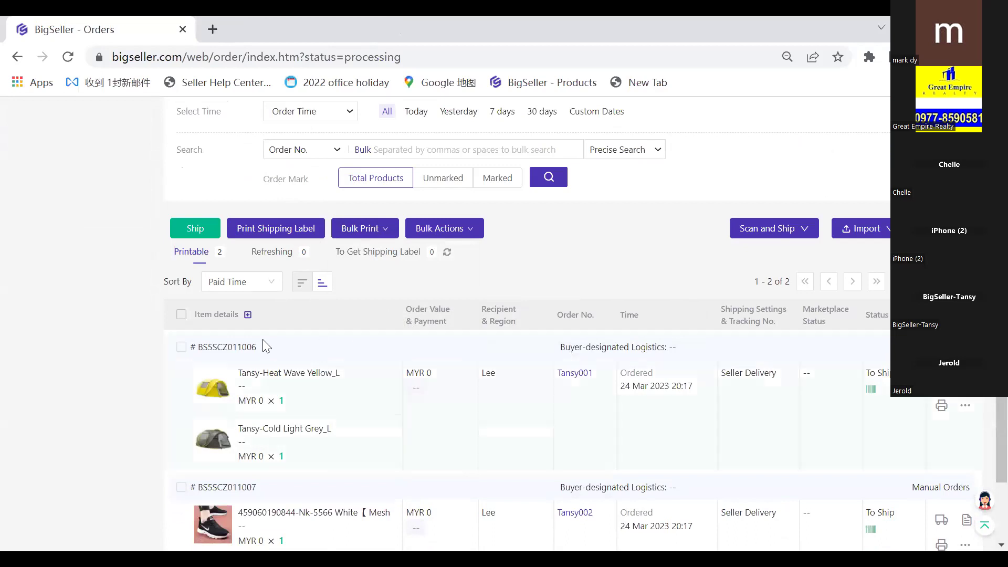
# Select all the printable in-process orders and ship them, confirming the shipment
pyautogui.click(183, 315)
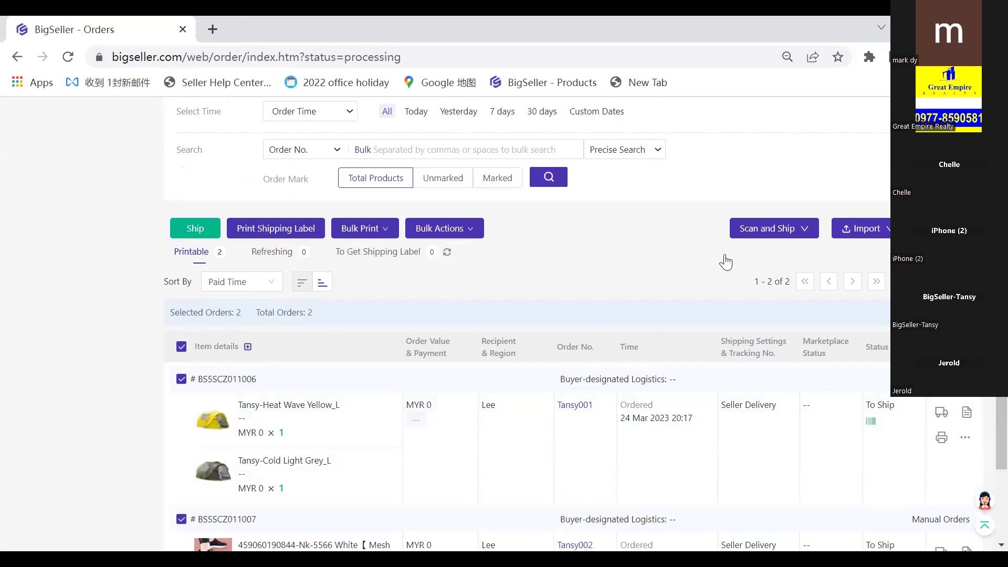
pyautogui.moveTo(740, 236)
pyautogui.scroll(5, 194, 237)
pyautogui.click(194, 467)
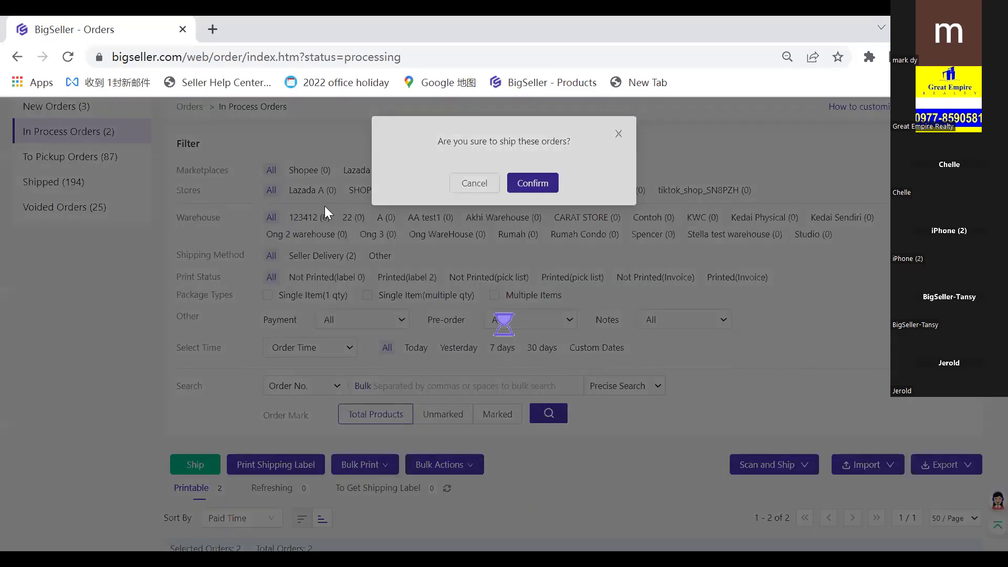
pyautogui.click(532, 183)
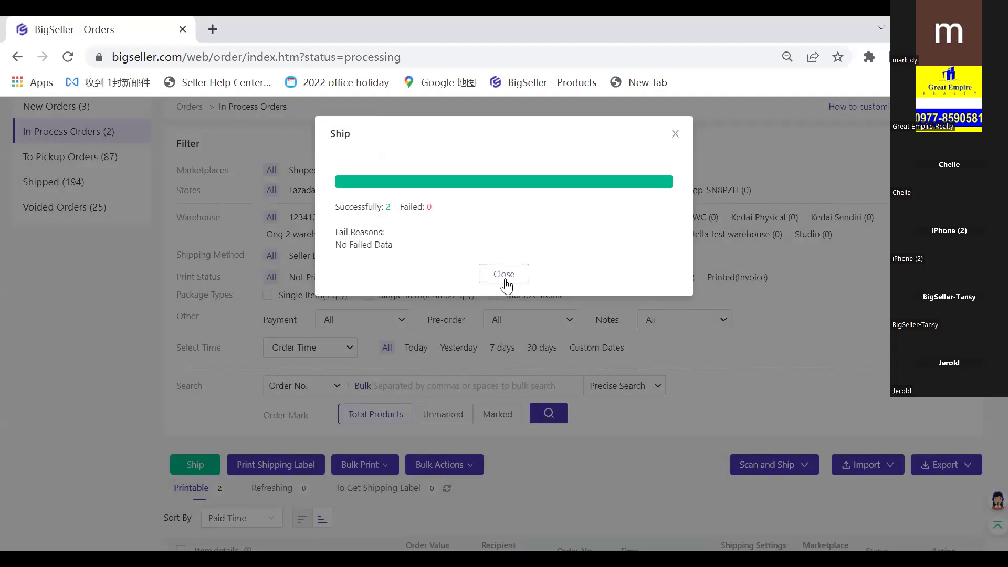
pyautogui.click(88, 198)
# Check the To Pickup Orders list, and view the successfully shipped orders among the Shipped orders
pyautogui.click(57, 158)
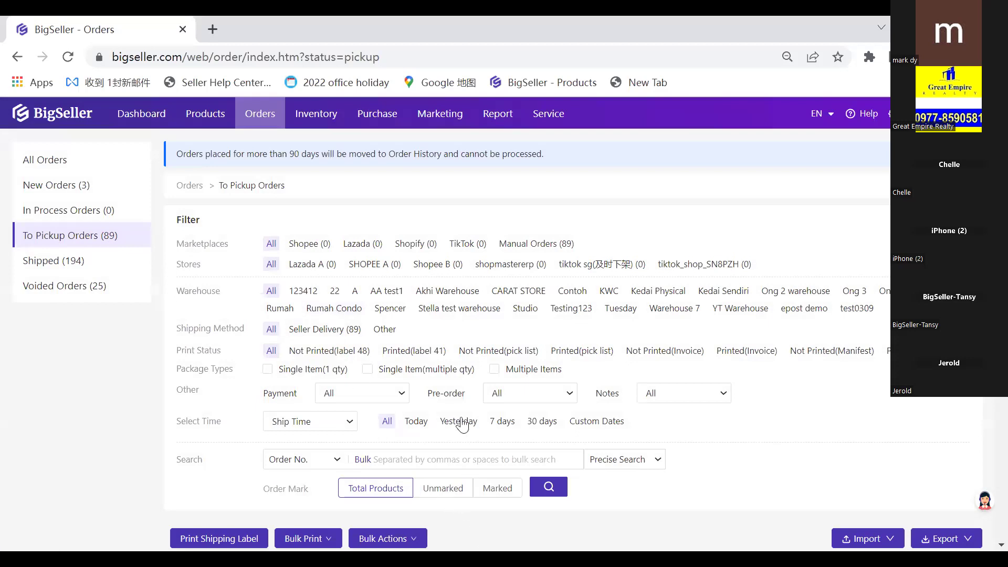
pyautogui.click(100, 263)
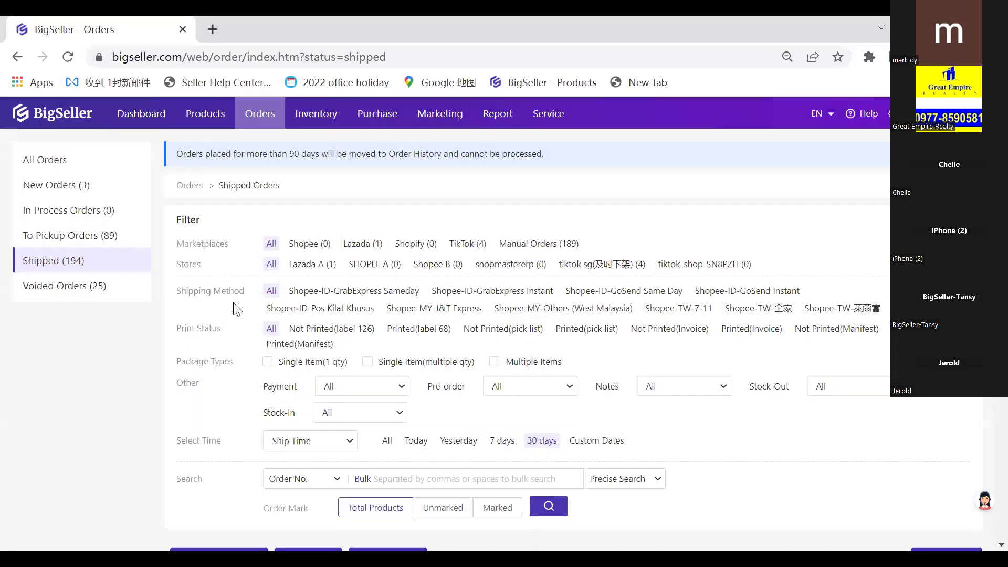
pyautogui.scroll(-3, 247, 322)
pyautogui.scroll(-2, 247, 321)
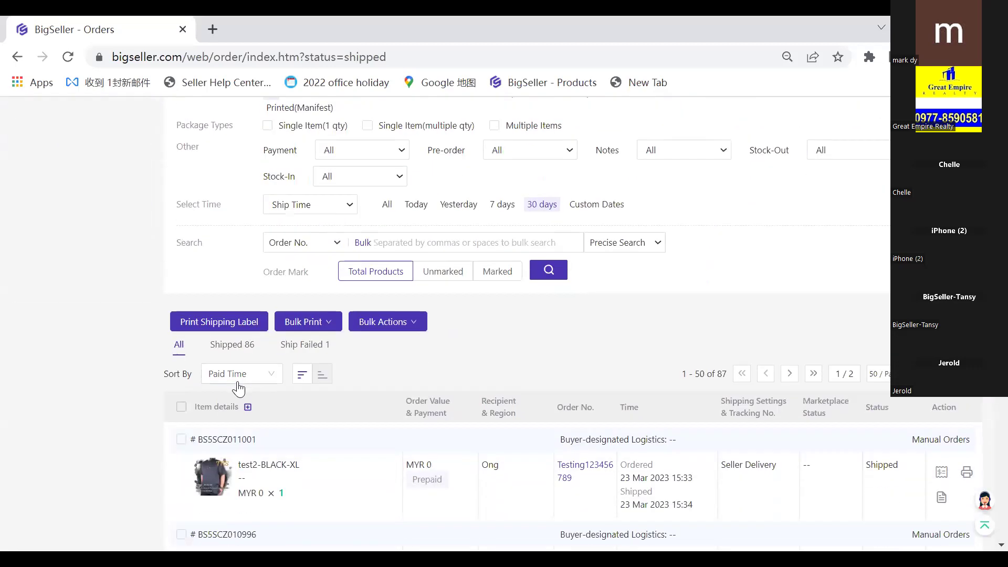
pyautogui.click(230, 348)
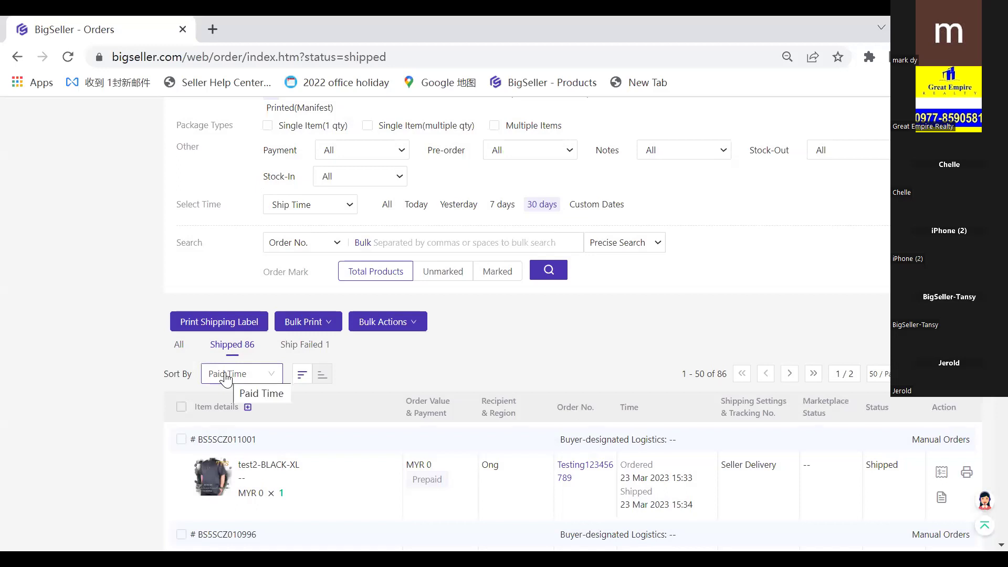
# Examine the Ship Failed orders and the actions available for them, such as Canceled Order Stock-In and Move to Shipped
pyautogui.click(291, 347)
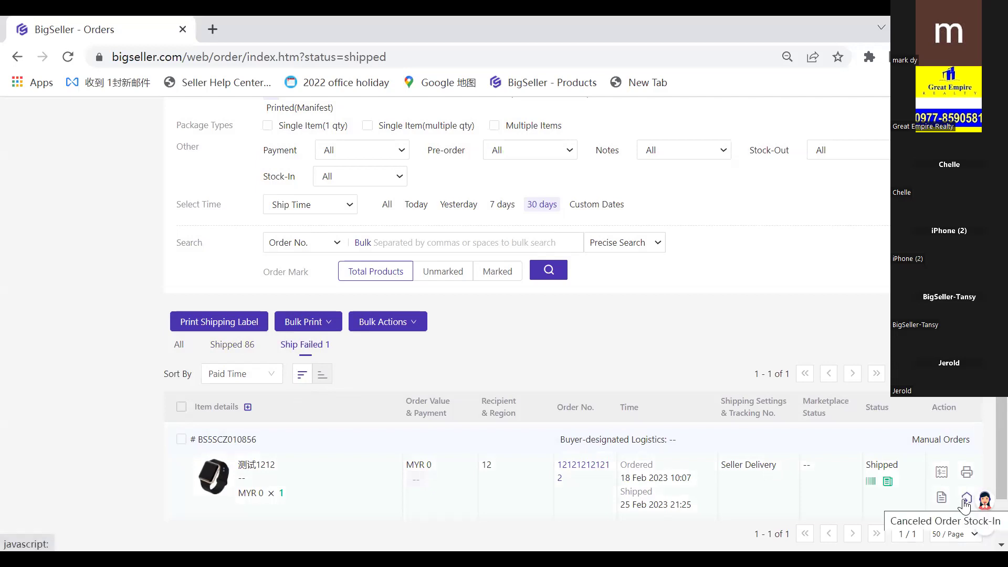
pyautogui.scroll(-2, 965, 505)
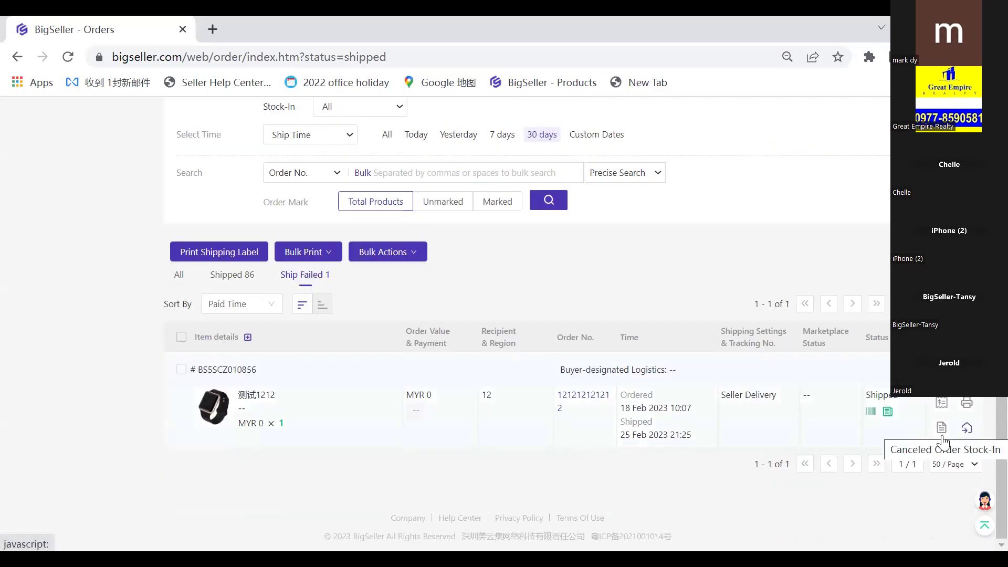
pyautogui.moveTo(374, 259)
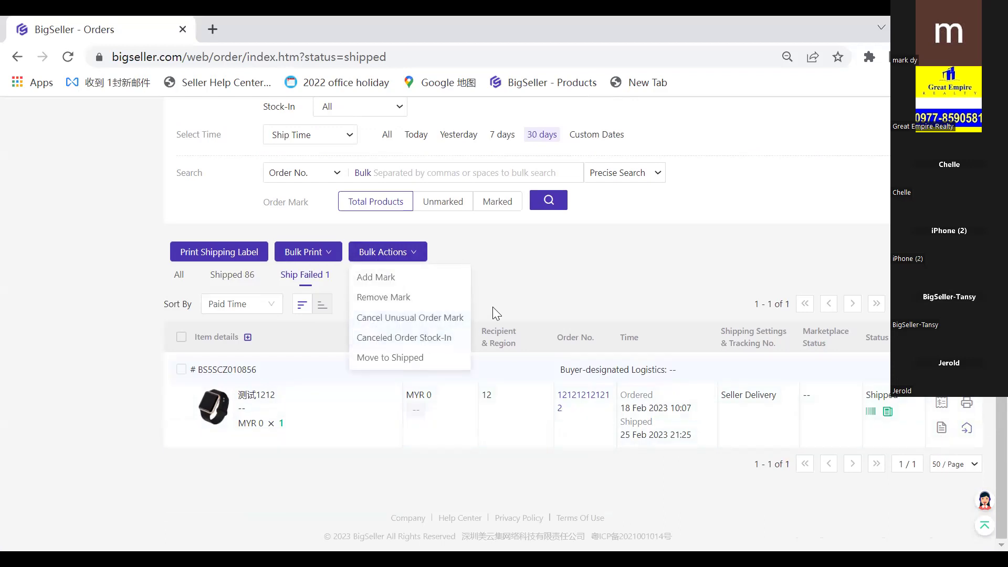
pyautogui.scroll(5, 501, 302)
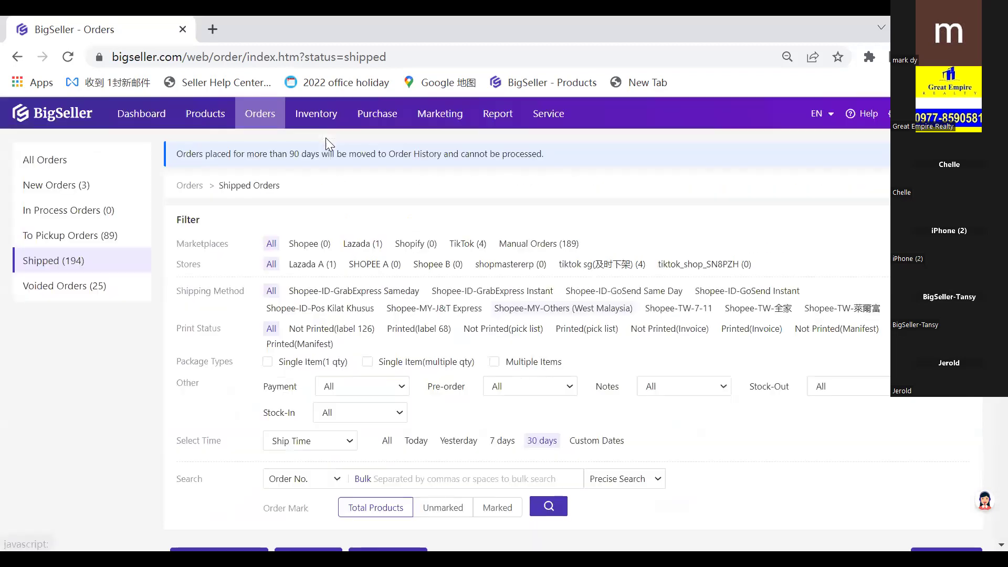
pyautogui.scroll(3, 492, 303)
pyautogui.moveTo(315, 120)
pyautogui.scroll(-5, 236, 279)
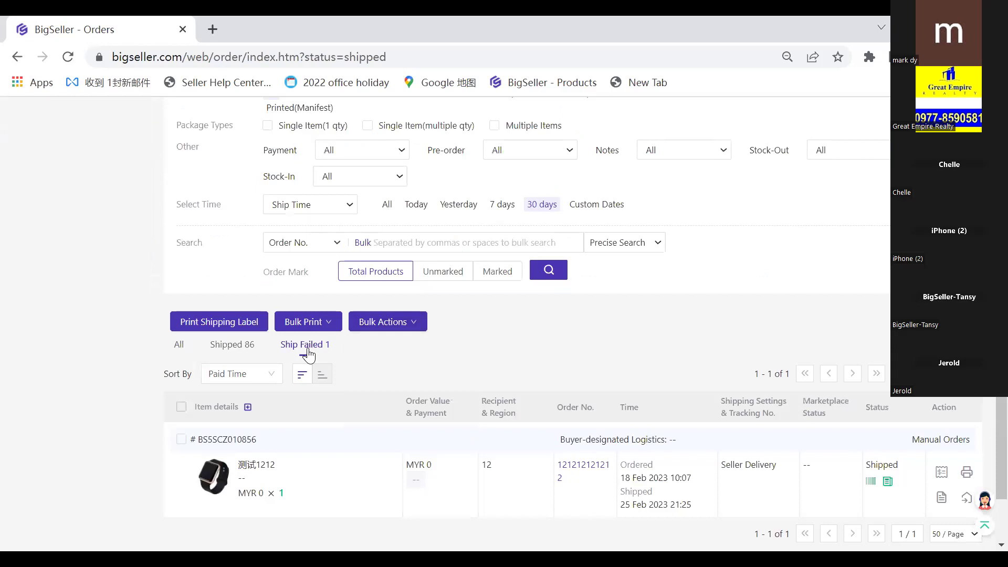
pyautogui.moveTo(389, 323)
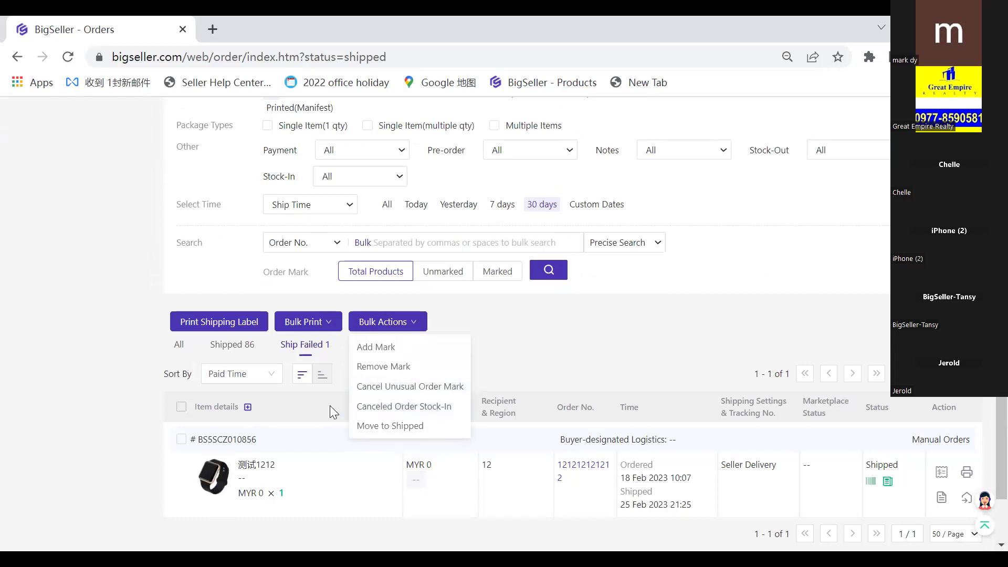
# Return to the New Orders list
pyautogui.scroll(5, 259, 353)
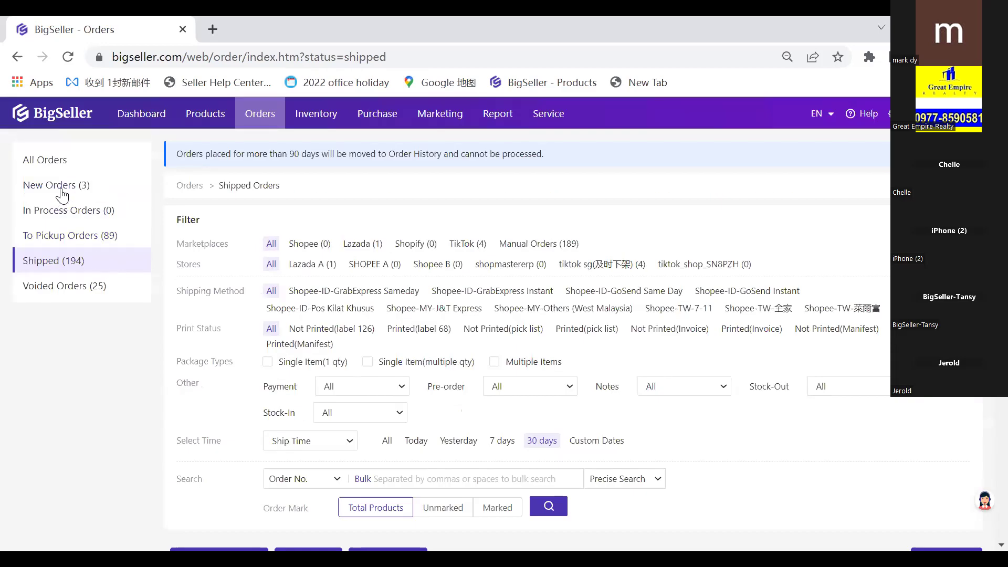
pyautogui.click(62, 195)
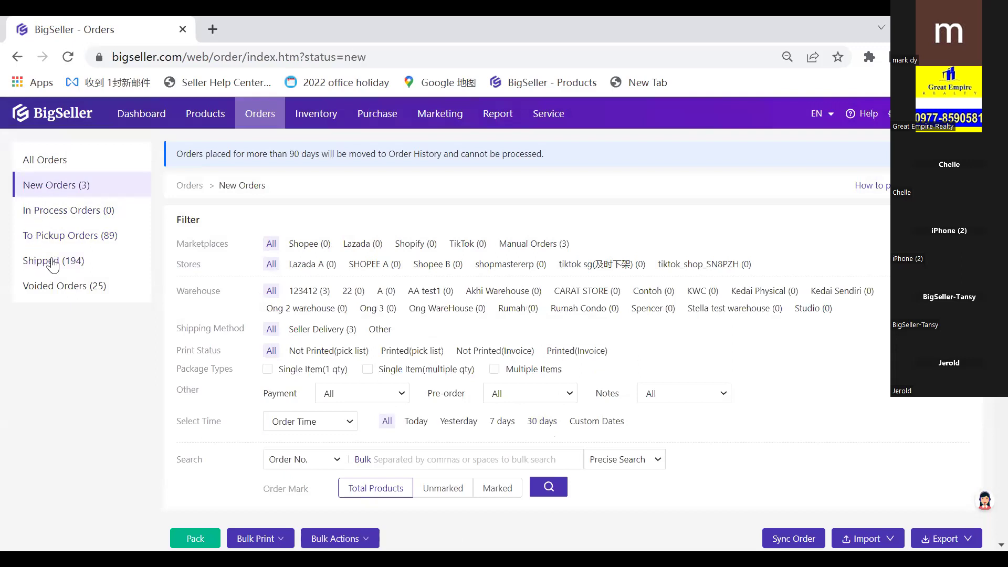
# Check the In Process Orders list and the To Pickup Orders list
pyautogui.scroll(-2, 198, 286)
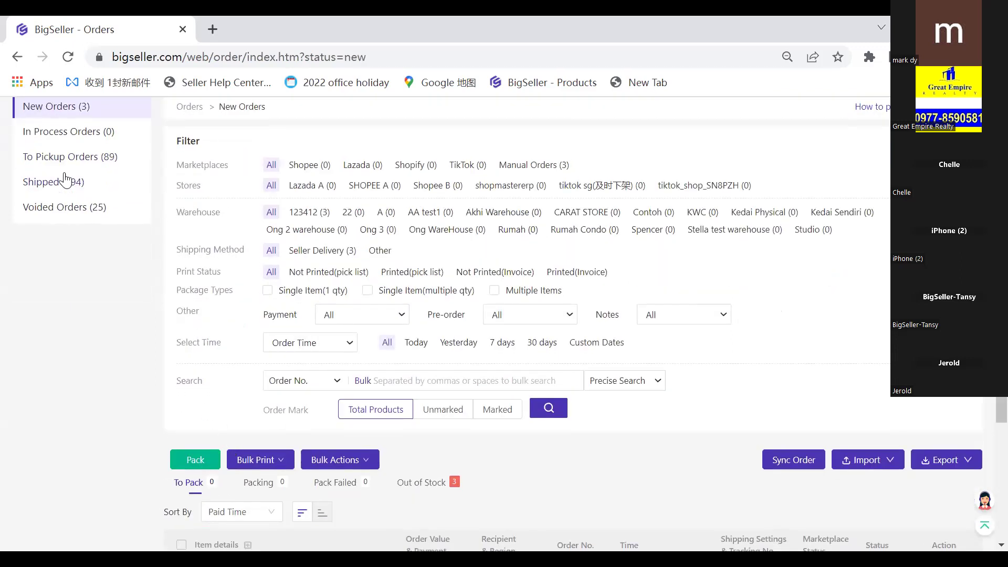
pyautogui.click(63, 132)
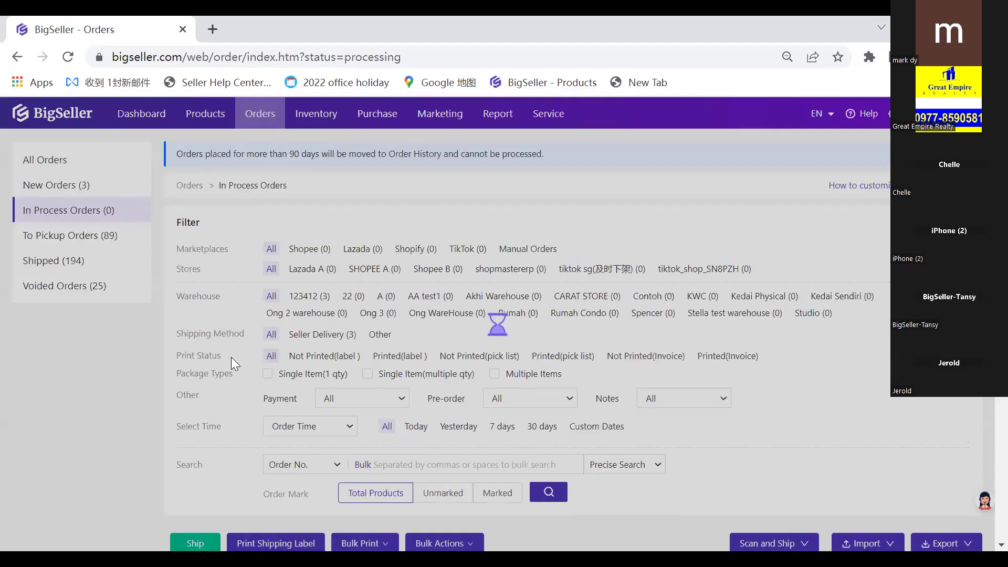
pyautogui.scroll(-3, 231, 357)
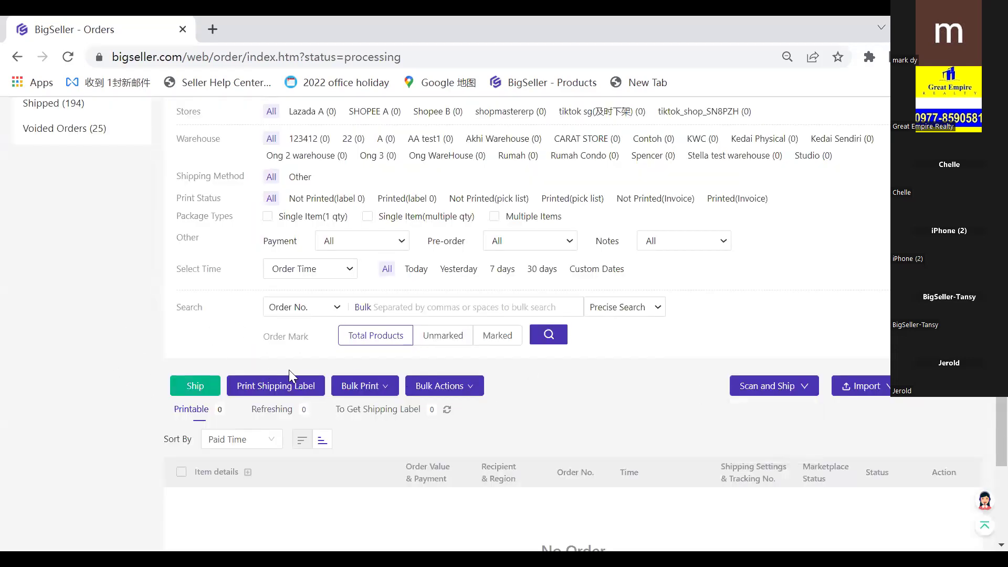
pyautogui.scroll(2, 288, 370)
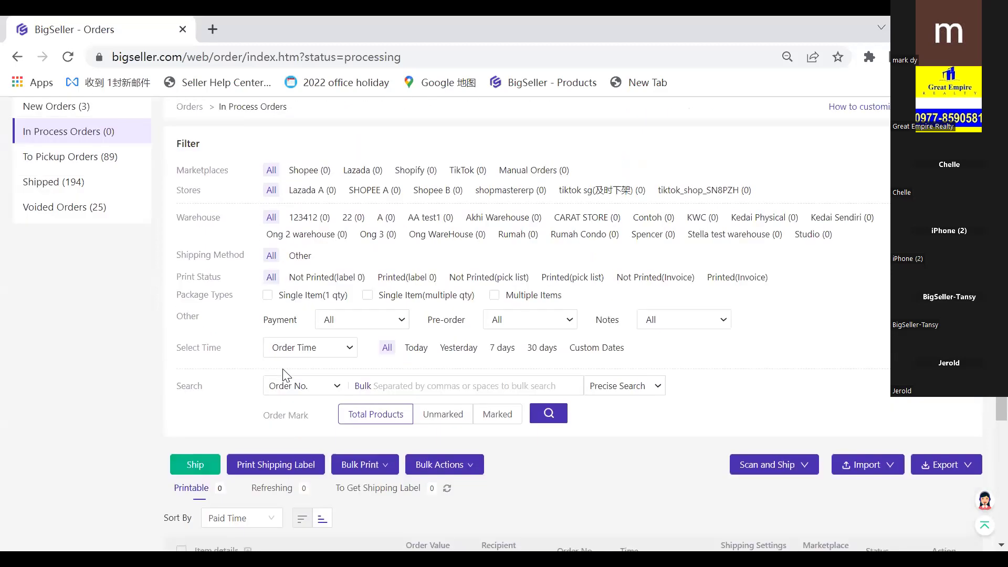
pyautogui.click(87, 166)
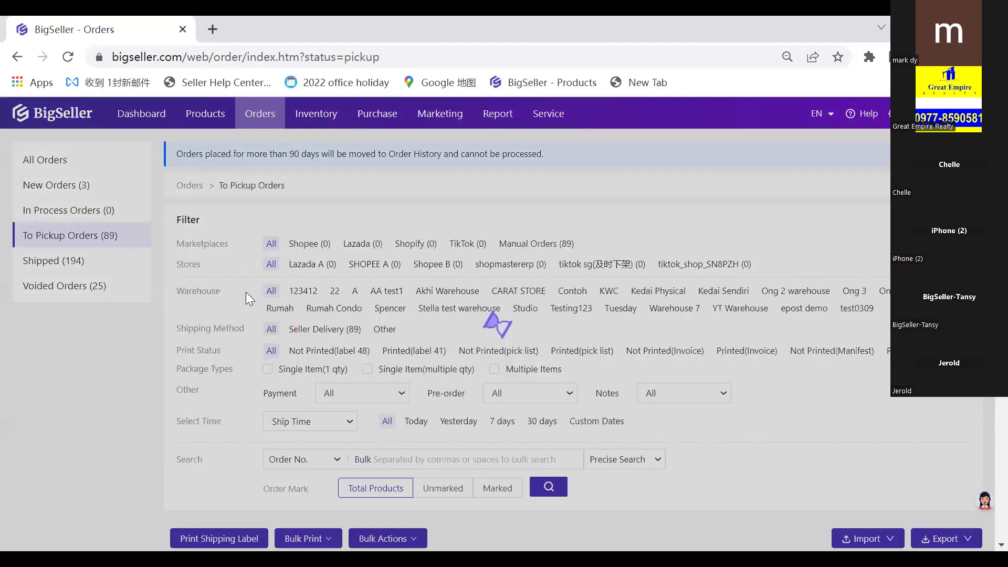
pyautogui.scroll(-2, 36, 200)
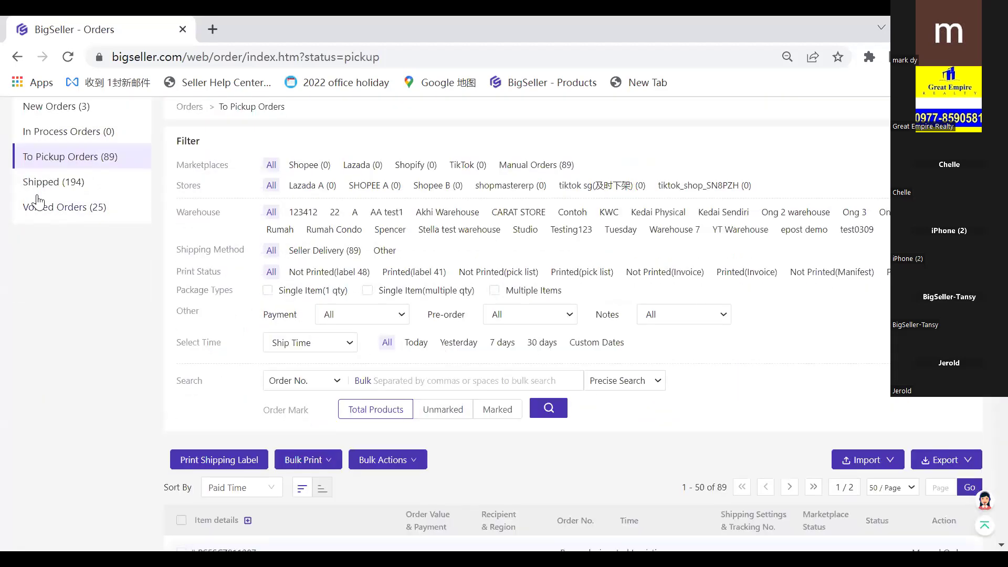
# View the successfully shipped orders under Shipped, and return through New Orders to the All Orders list
pyautogui.click(99, 186)
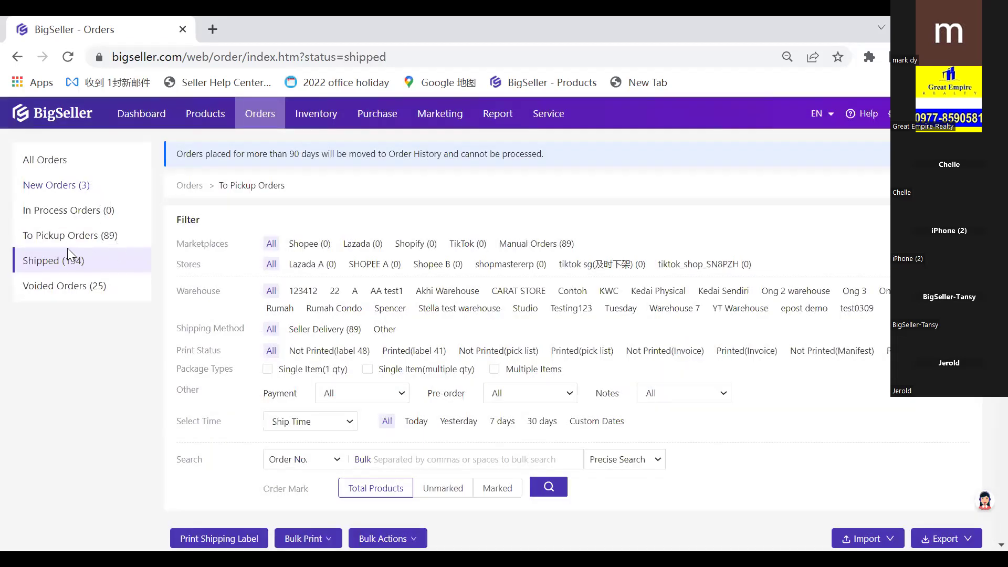
pyautogui.scroll(-5, 277, 333)
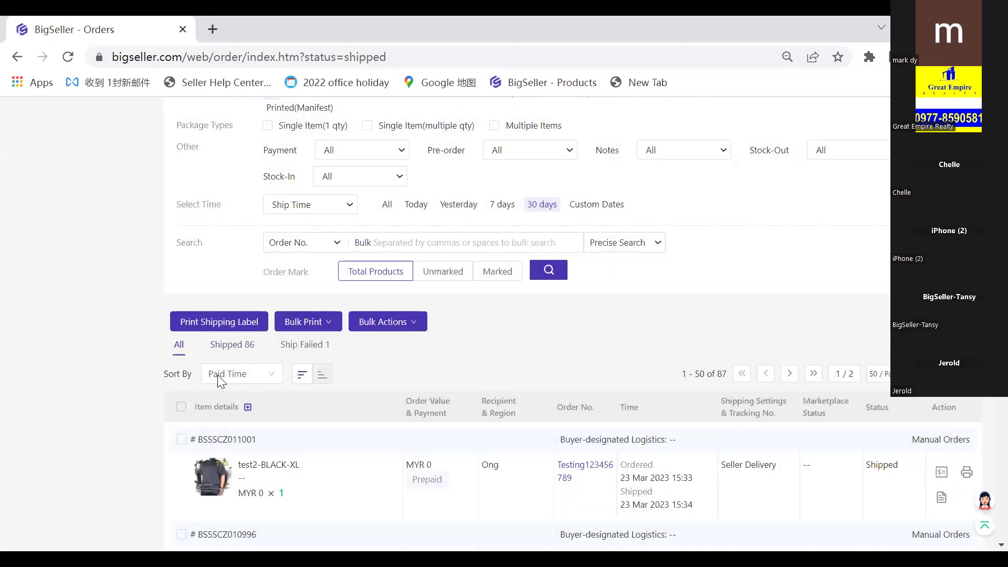
pyautogui.click(233, 346)
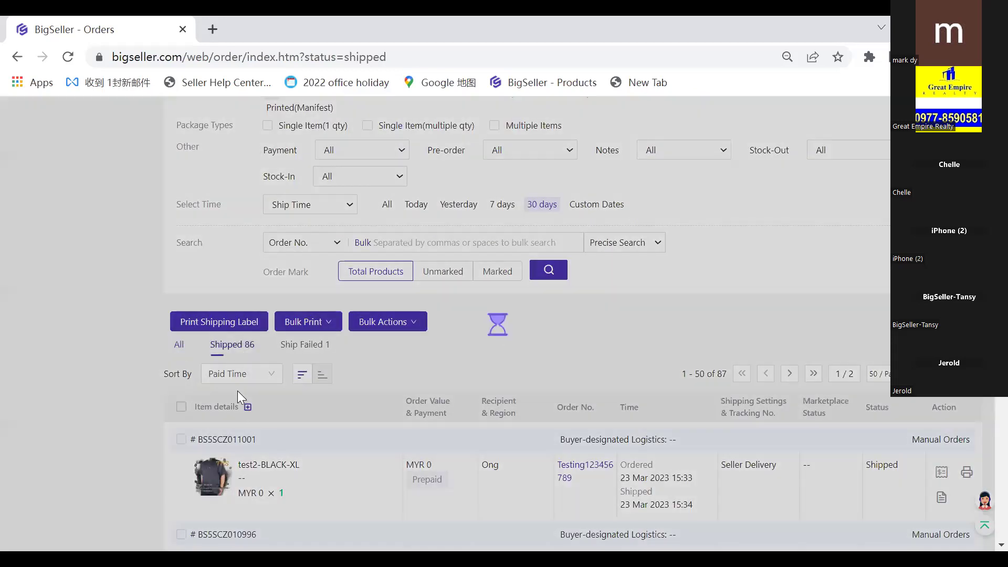
pyautogui.scroll(5, 251, 389)
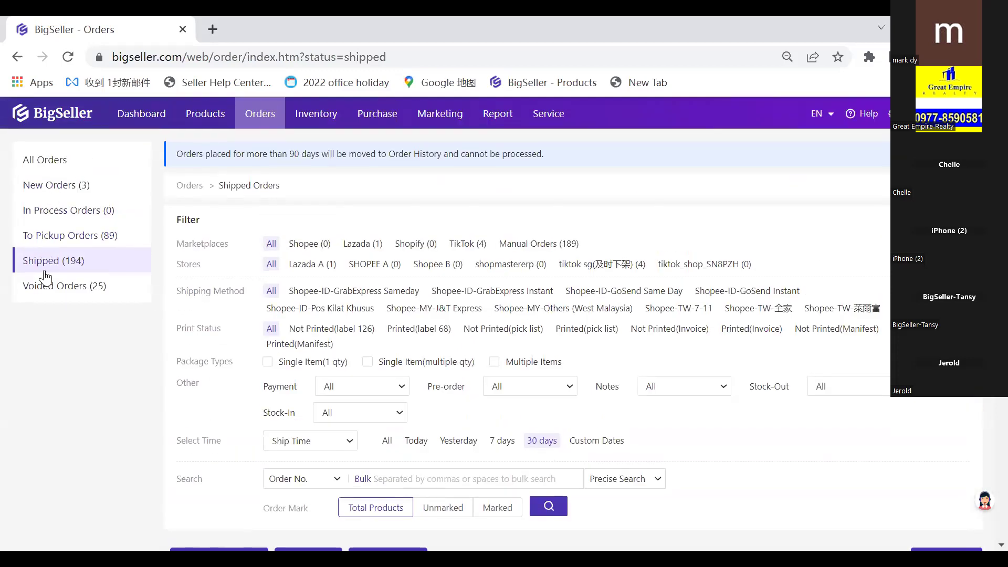
pyautogui.click(58, 196)
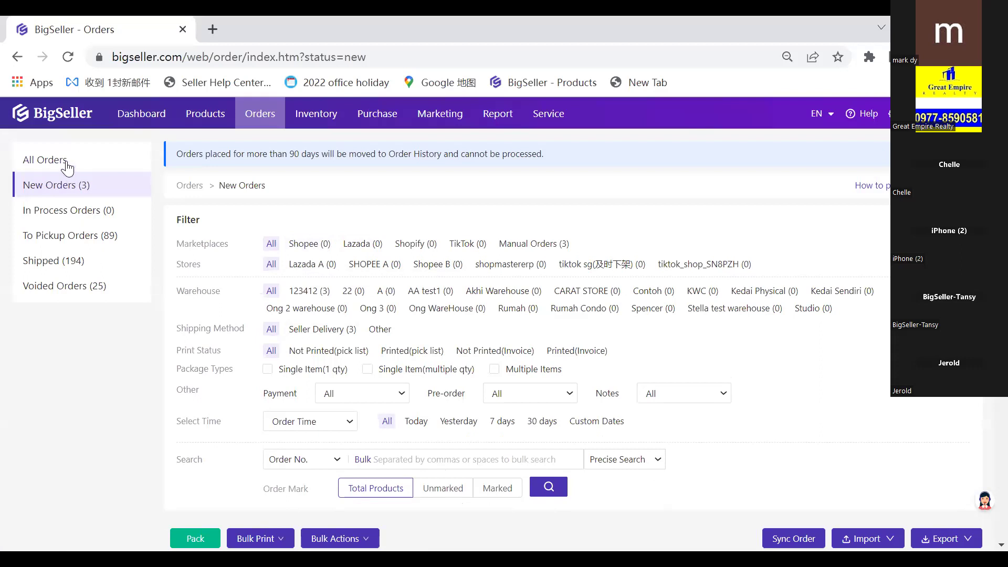
pyautogui.click(45, 160)
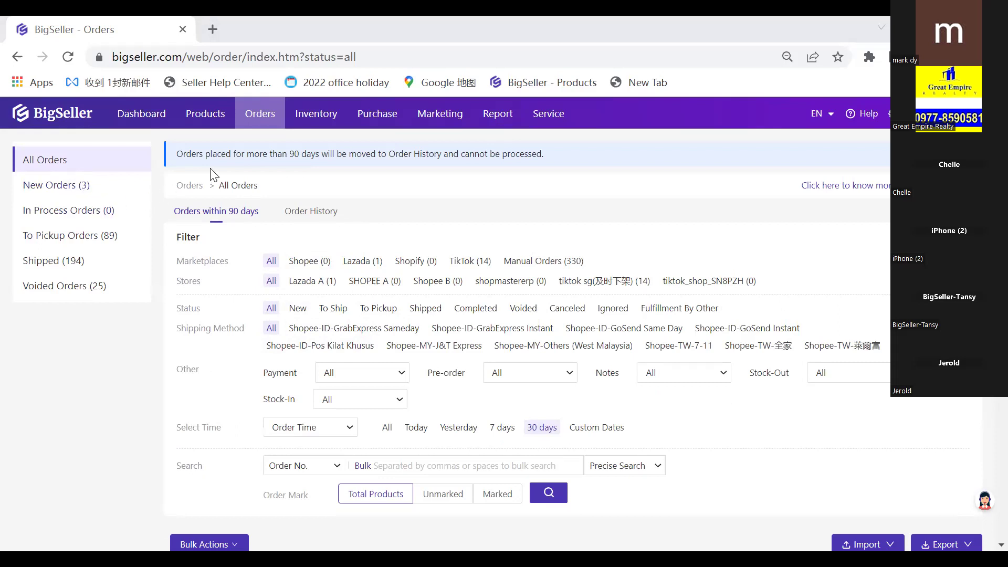
# Open Logistics Tracking and highlight the note on which marketplaces it supports
pyautogui.moveTo(251, 126)
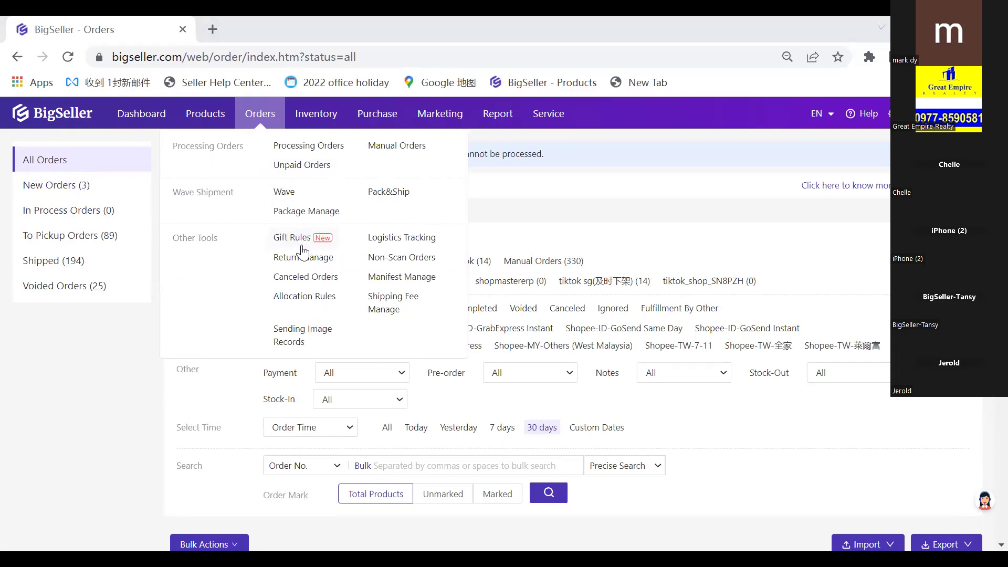
pyautogui.click(418, 242)
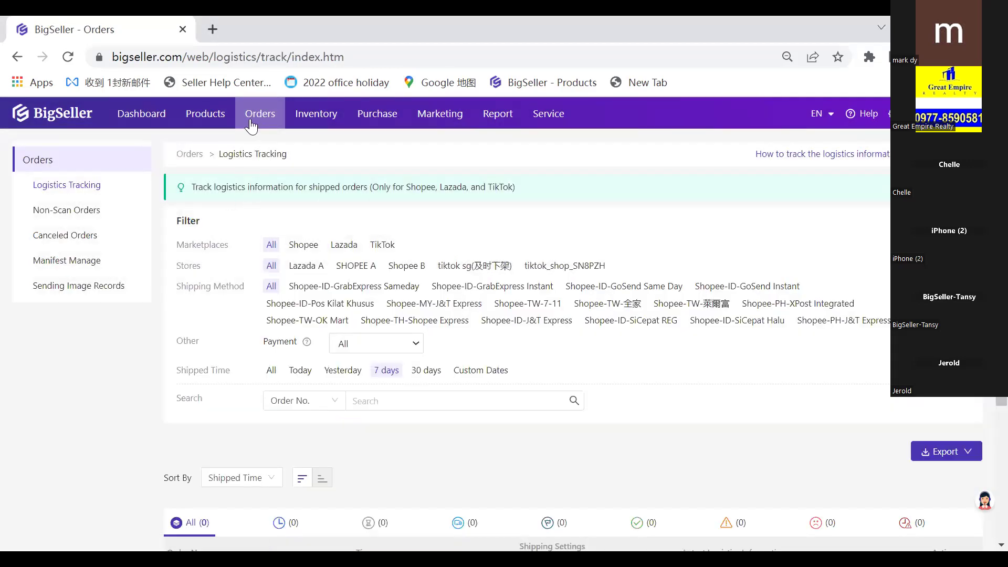
pyautogui.moveTo(387, 189); pyautogui.dragTo(504, 197)
# Open Shipping Fee Manage for Shopee and examine its order table, including the Shipping Subtotal column
pyautogui.click(261, 125)
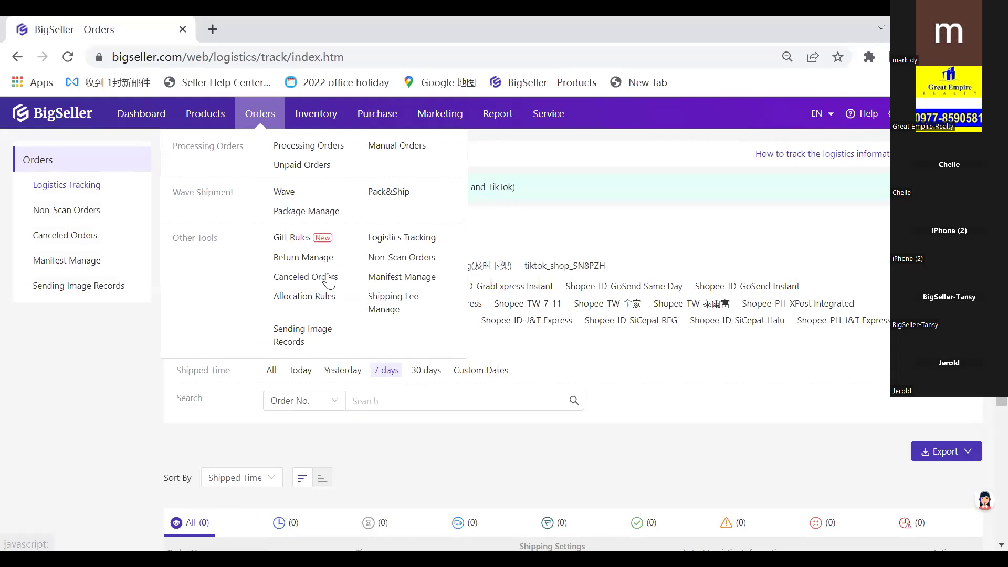
pyautogui.click(380, 309)
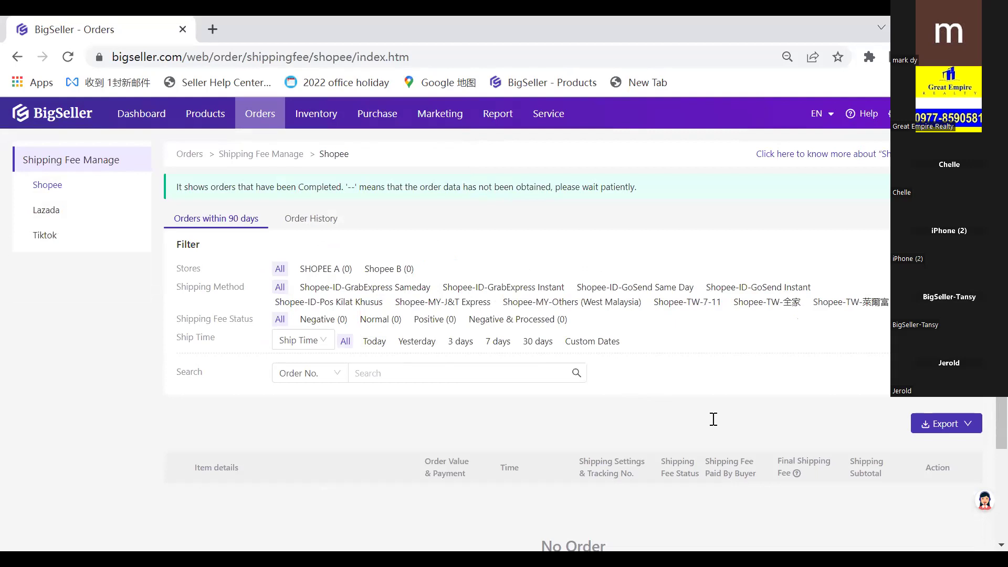
pyautogui.scroll(-1, 730, 425)
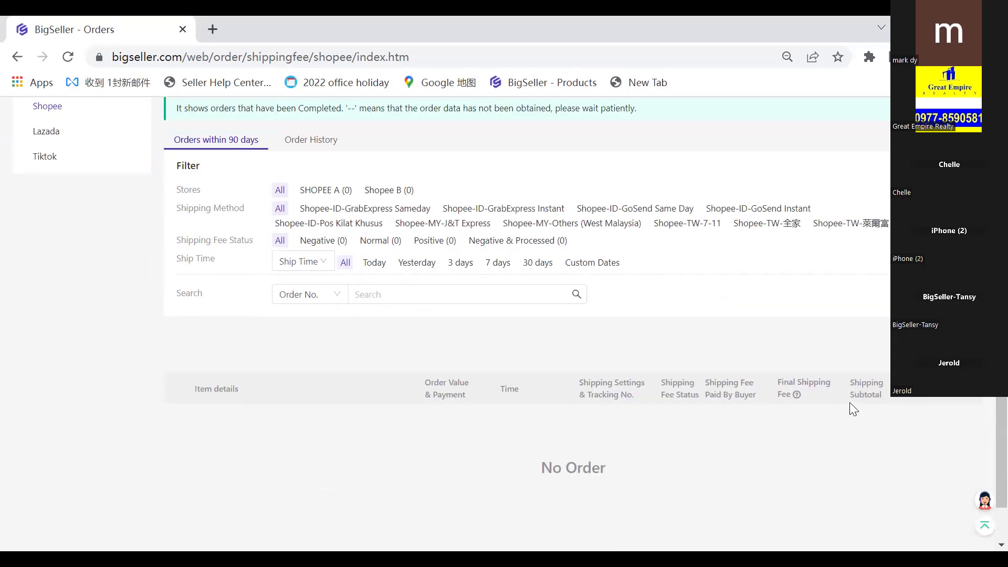
pyautogui.moveTo(849, 381); pyautogui.dragTo(875, 401)
pyautogui.click(875, 401)
pyautogui.scroll(1, 214, 259)
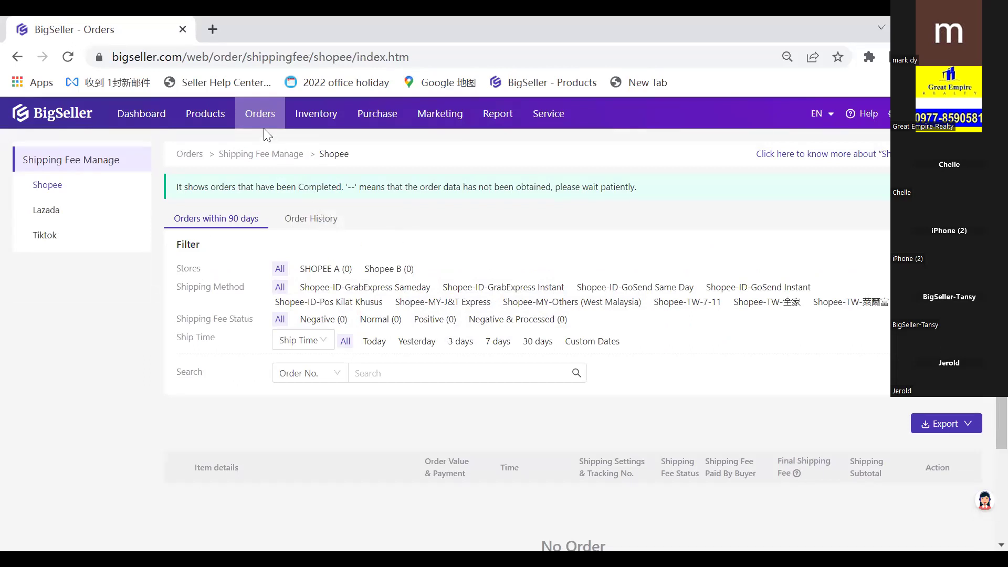
pyautogui.moveTo(262, 127)
pyautogui.moveTo(247, 111)
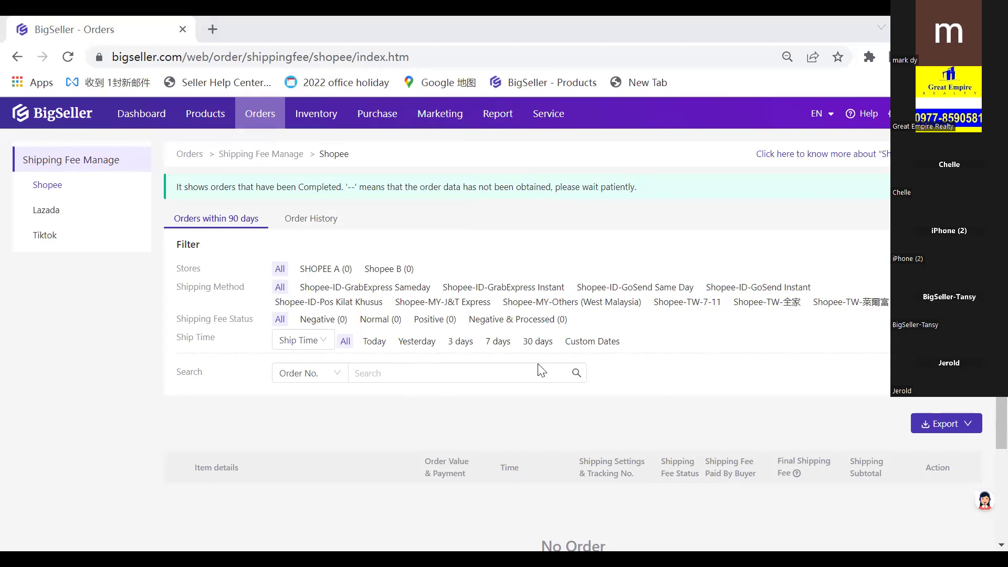
# Switch to the BigSeller subscription plans, view the one-month Basic Plan price in PHP, and leave the purchase dialog
pyautogui.hotkey('alt', 'Tab')
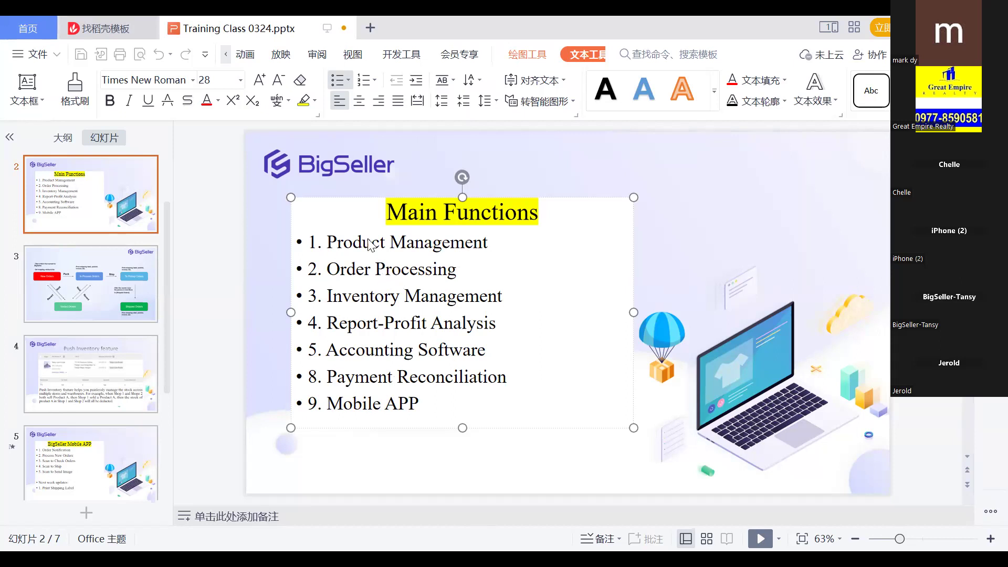
pyautogui.hotkey('alt', 'Tab')
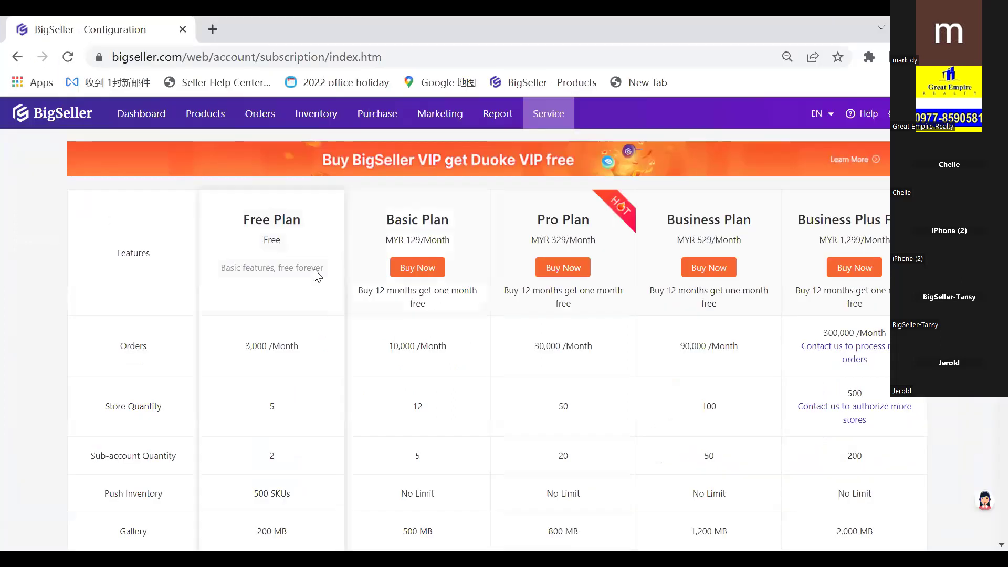
pyautogui.click(406, 271)
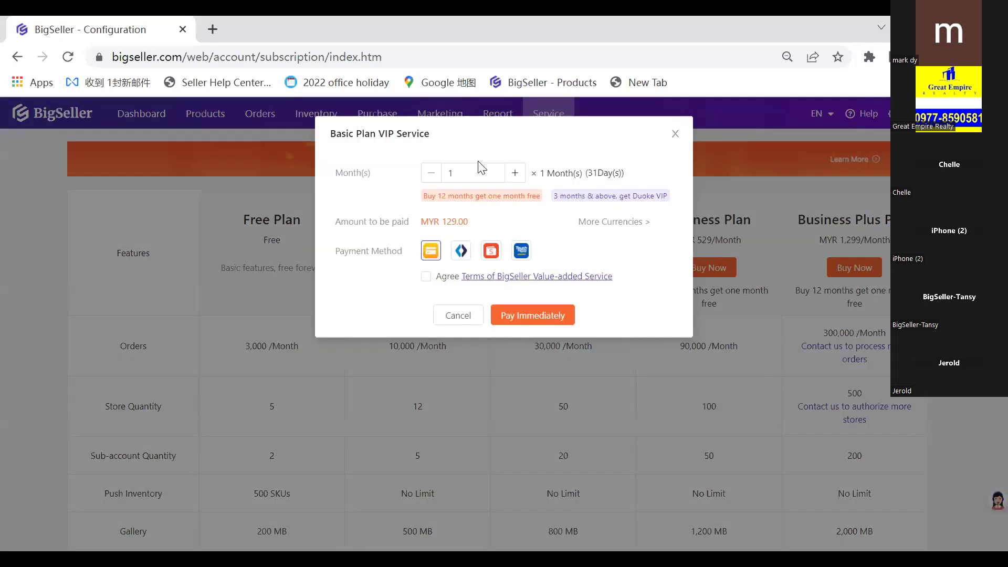
pyautogui.click(583, 222)
pyautogui.click(471, 231)
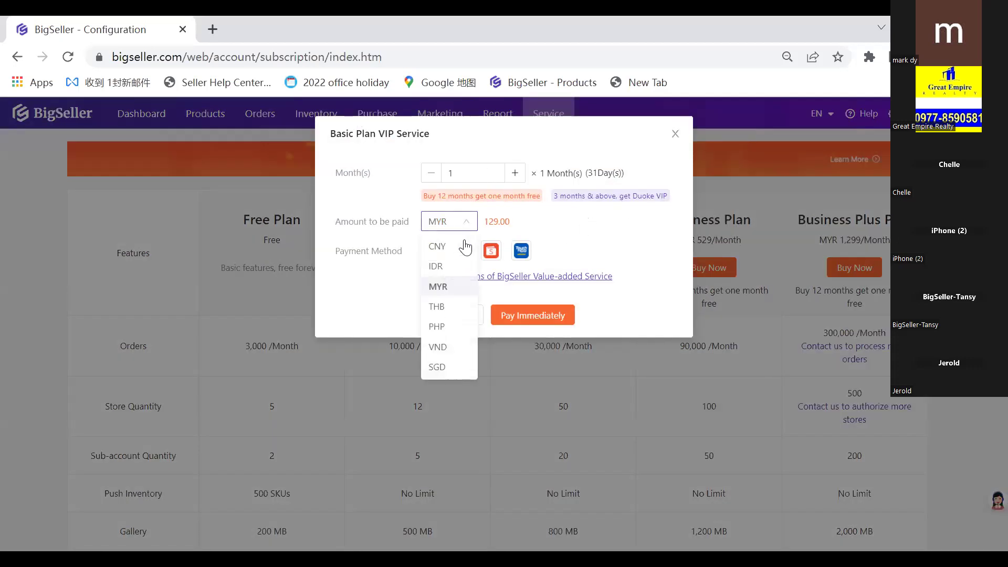
pyautogui.click(441, 328)
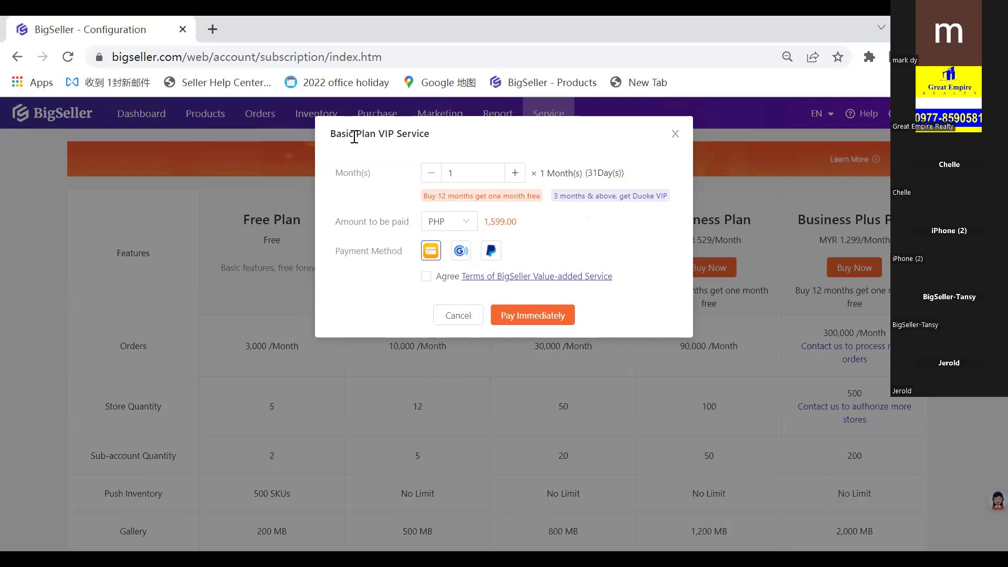
pyautogui.moveTo(330, 134); pyautogui.dragTo(379, 135)
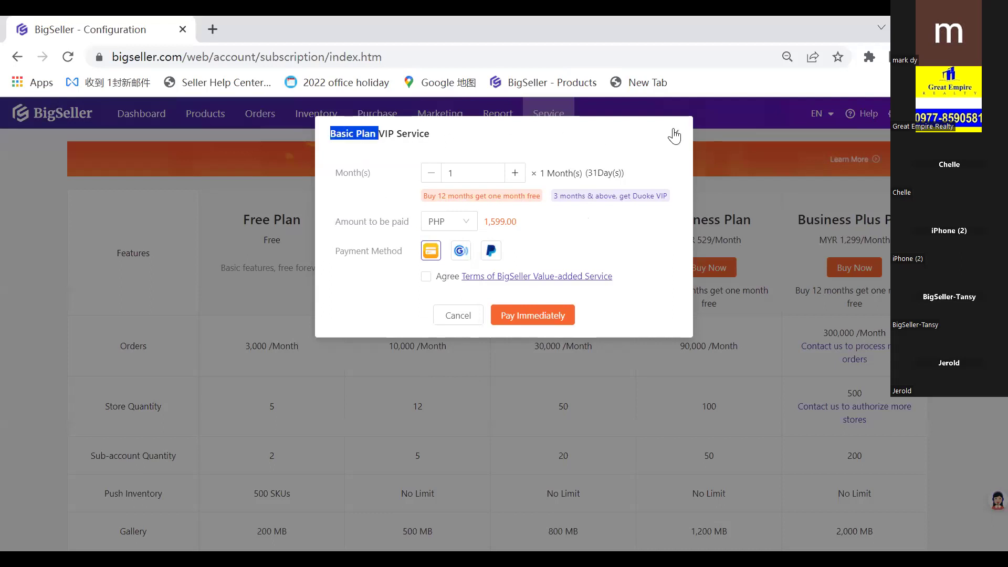
pyautogui.click(310, 294)
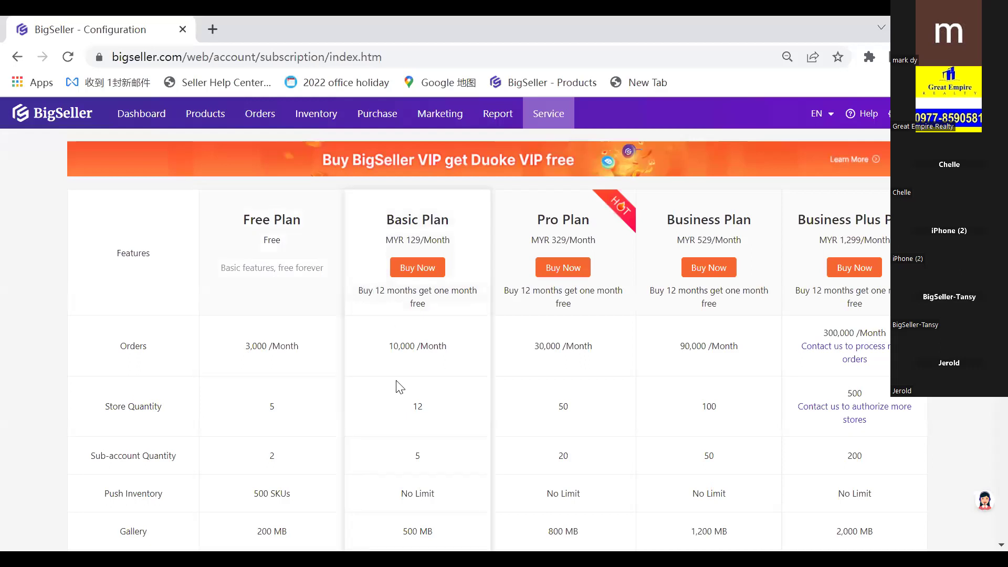
# Reopen the Basic Plan purchase dialog, show the amount in PHP again, and close it without paying
pyautogui.click(413, 271)
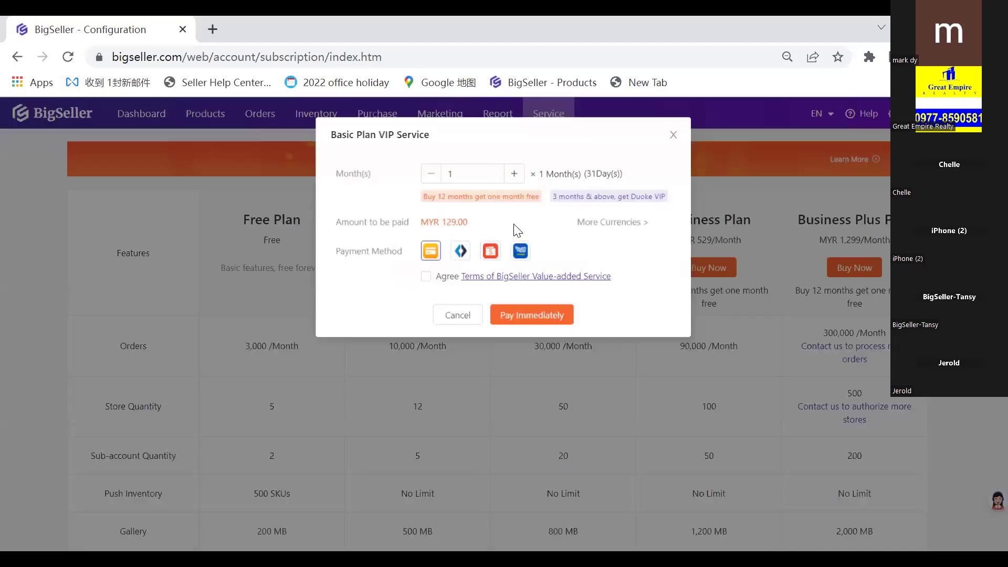
pyautogui.click(582, 232)
pyautogui.click(451, 225)
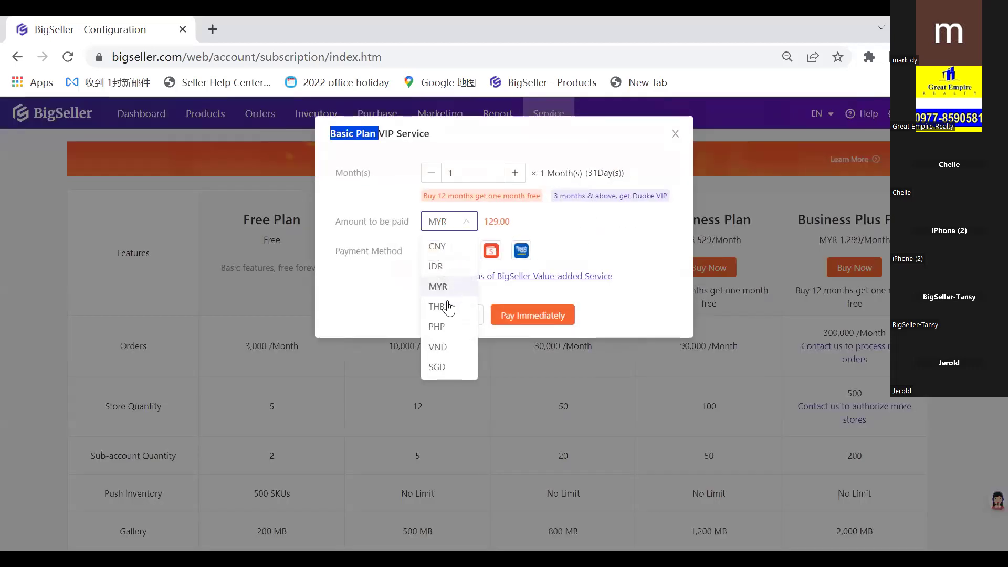
pyautogui.click(439, 326)
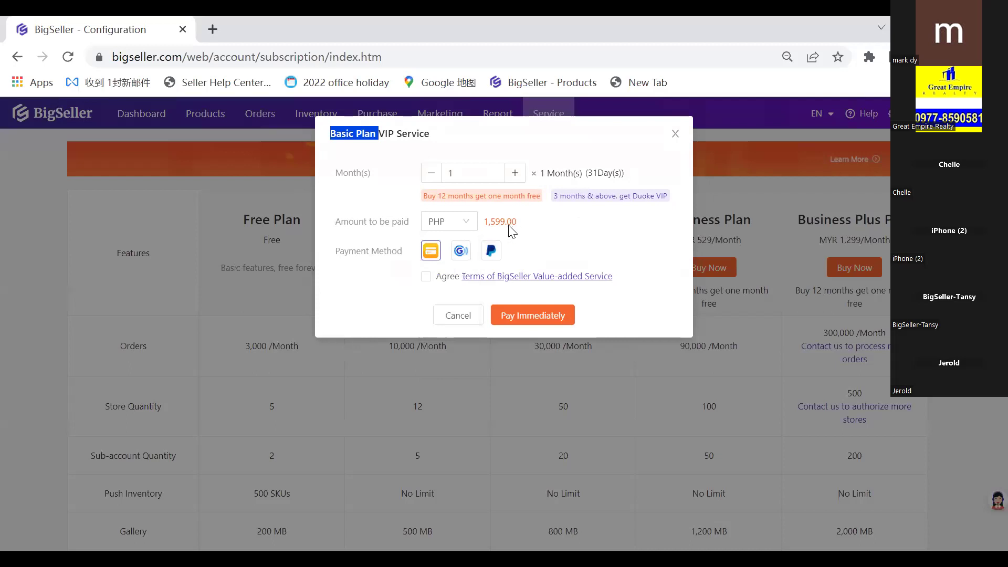
pyautogui.click(674, 134)
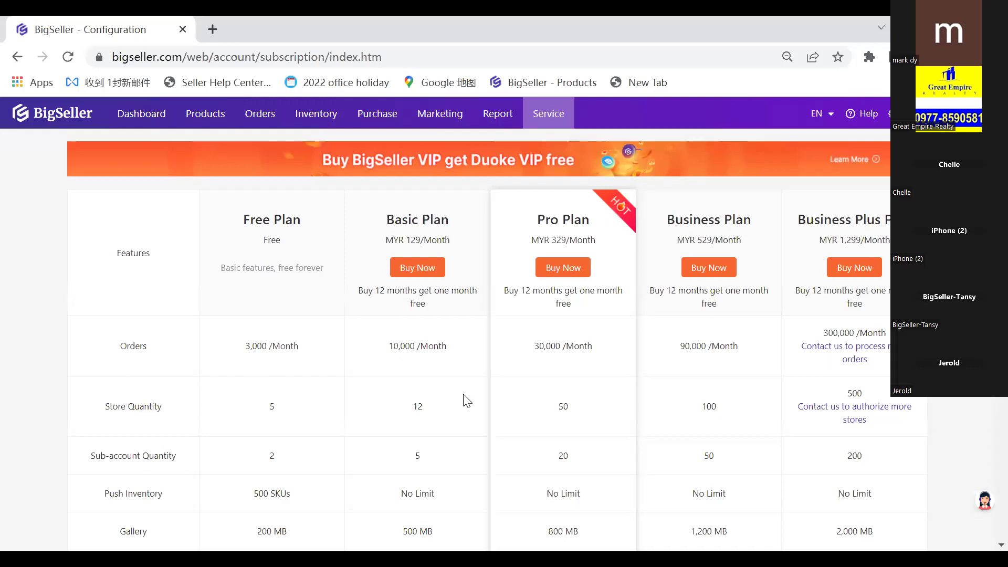
# Switch to the Training Class 0324.pptx presentation, look over the order flow and Push Inventory slides, and return to Main Functions
pyautogui.hotkey('alt', 'Tab')
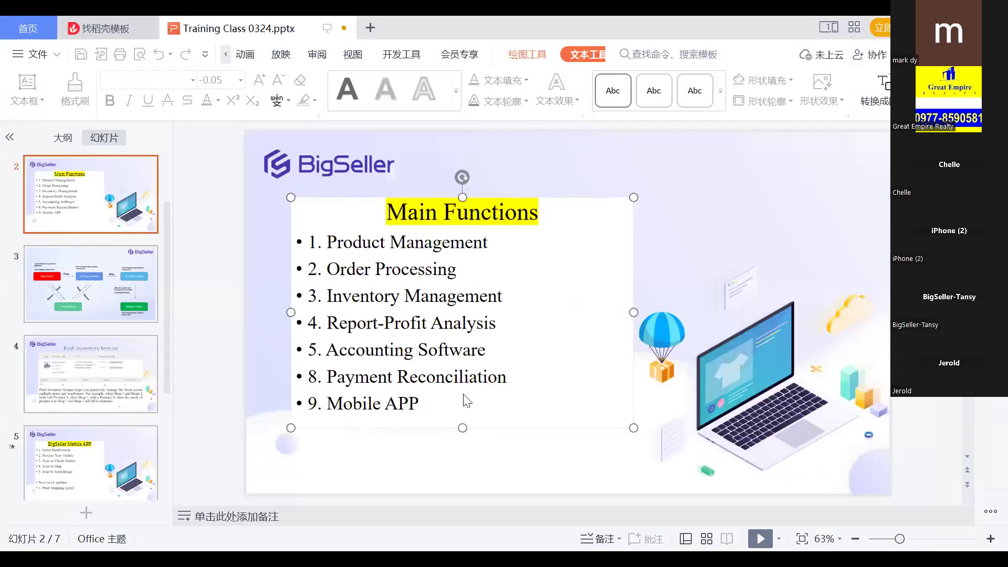
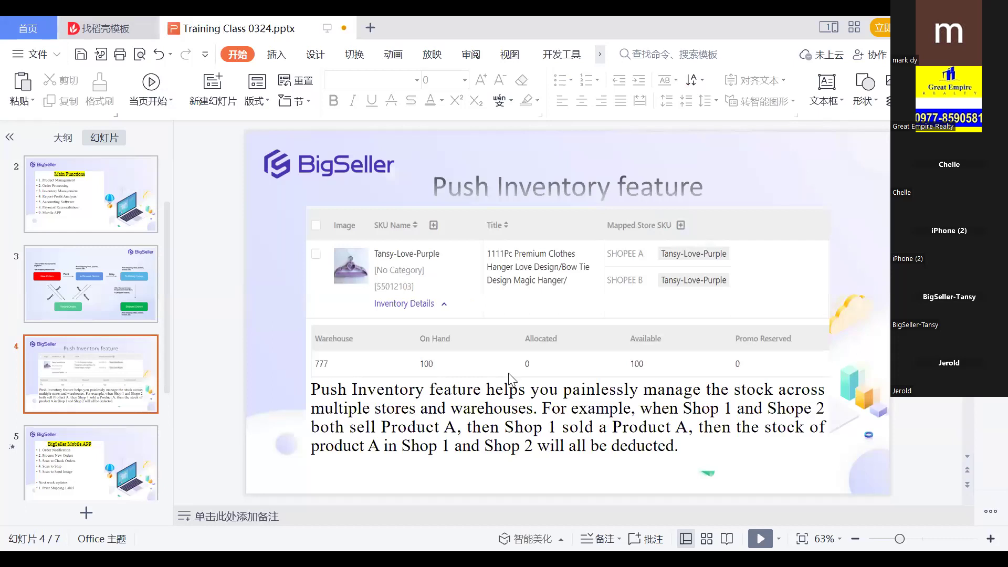
pyautogui.click(105, 288)
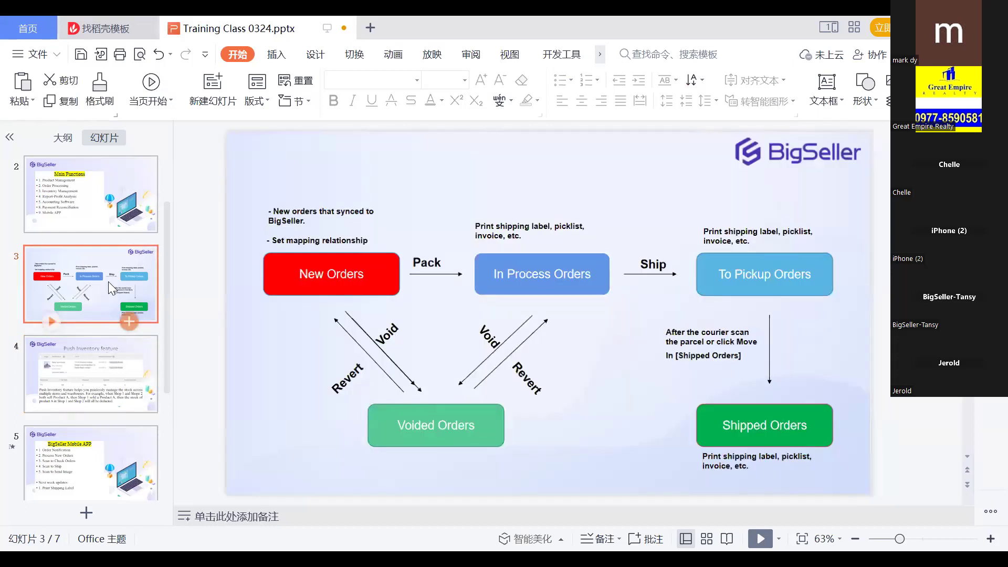
pyautogui.press('Down')
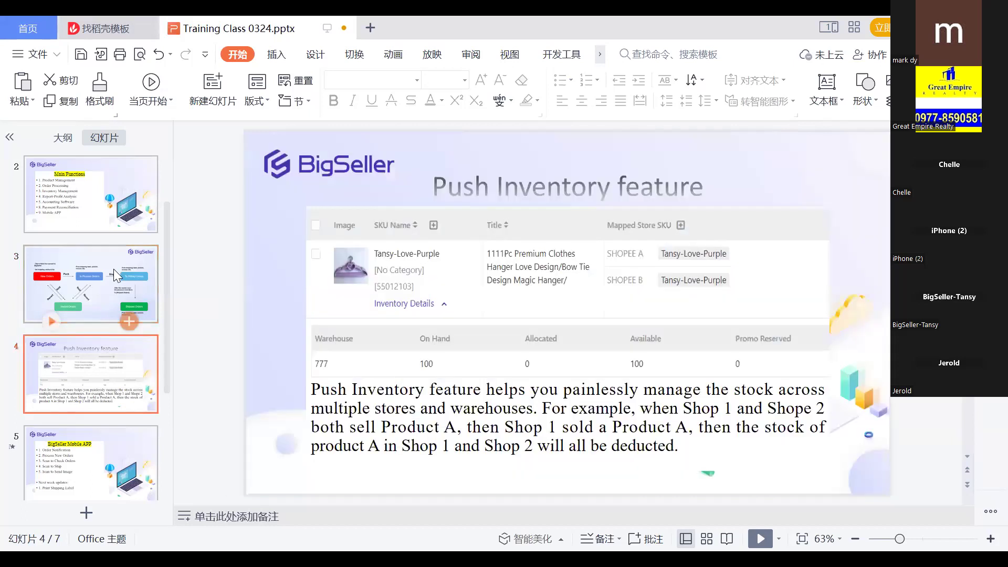
pyautogui.click(78, 168)
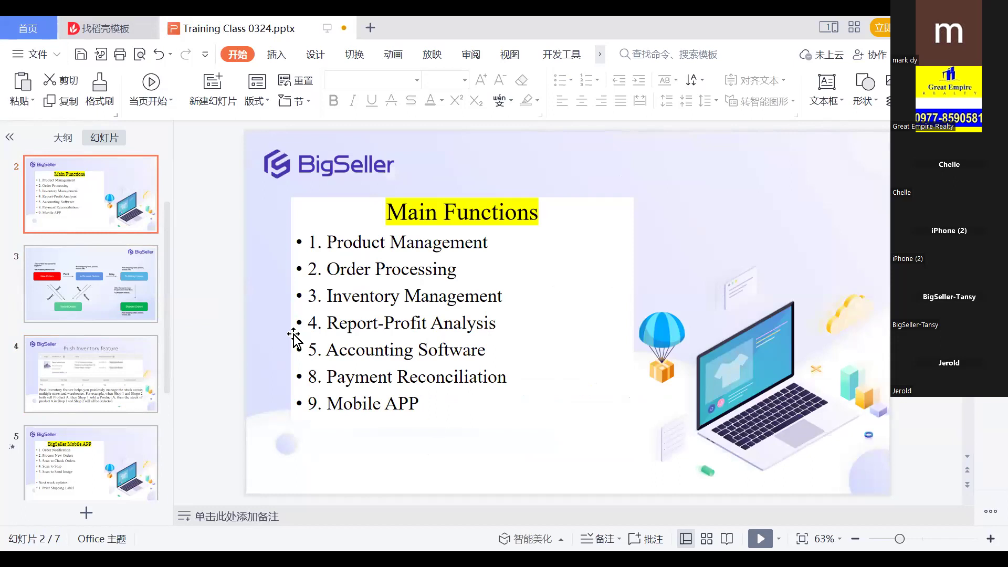
# Look over the Push Inventory feature slide and its explanatory text, and return to the Main Functions slide
pyautogui.click(77, 357)
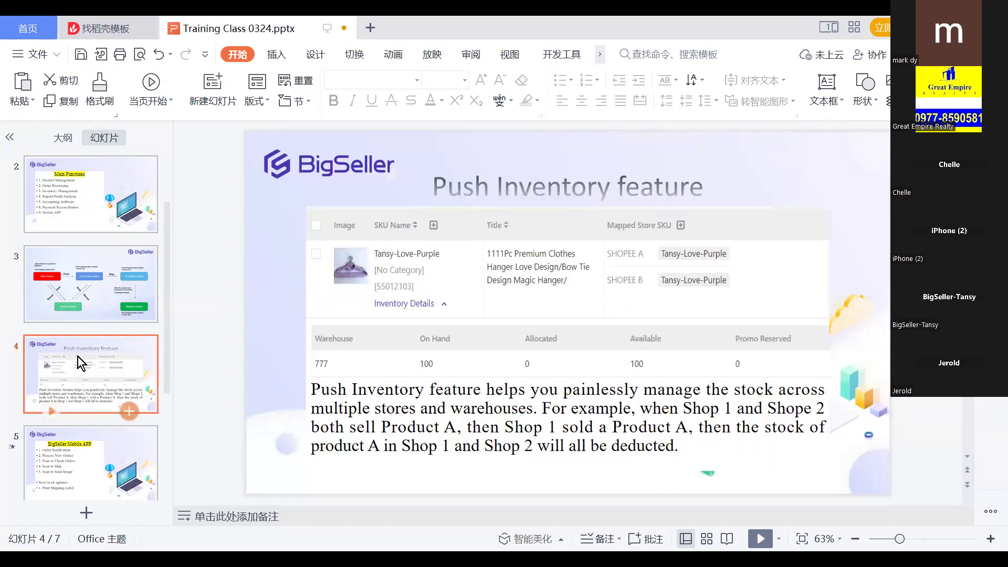
pyautogui.click(105, 209)
pyautogui.click(123, 367)
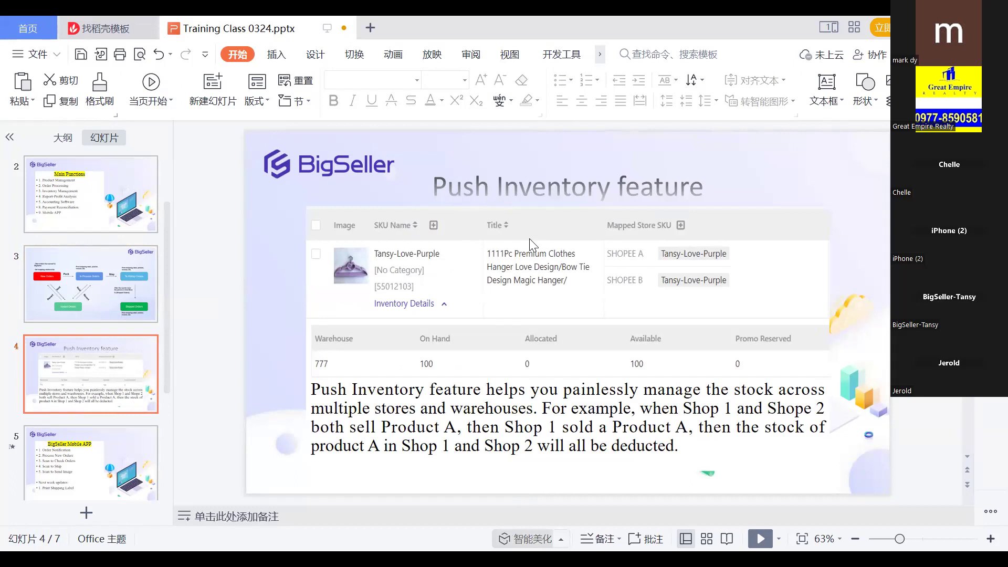
pyautogui.click(589, 434)
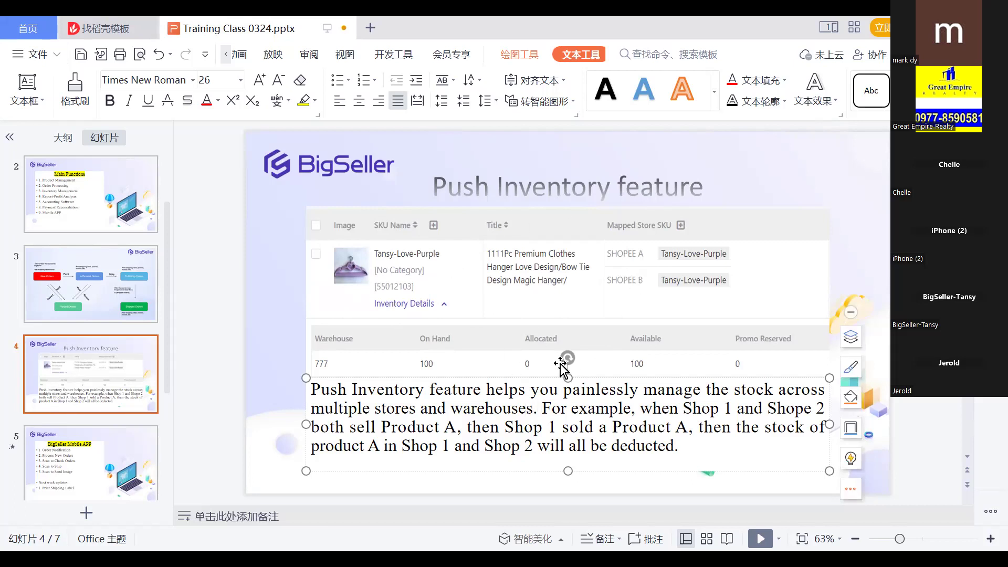
pyautogui.press('Right')
pyautogui.press('Right')
pyautogui.press('Right')
pyautogui.press('Right')
pyautogui.click(53, 188)
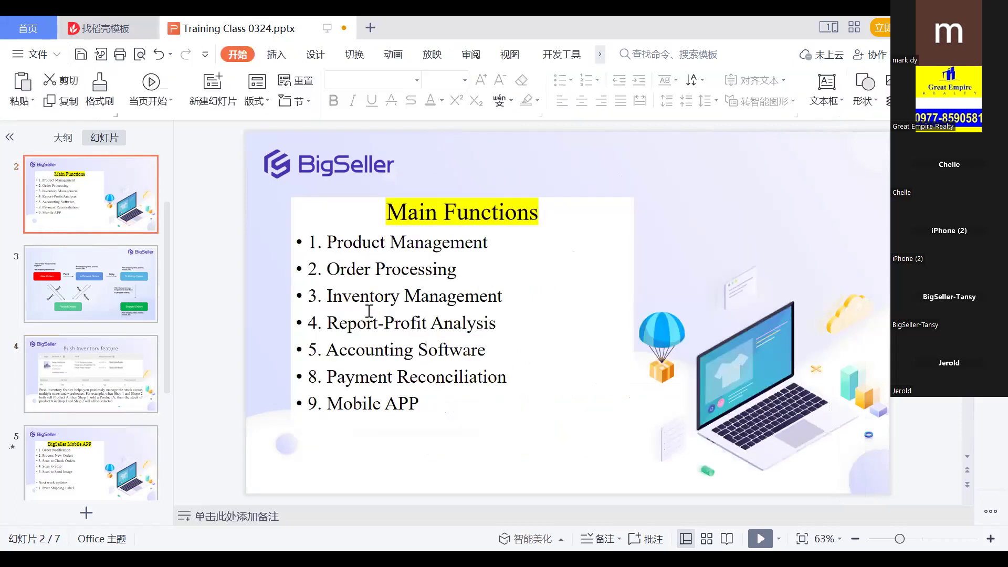
pyautogui.click(125, 344)
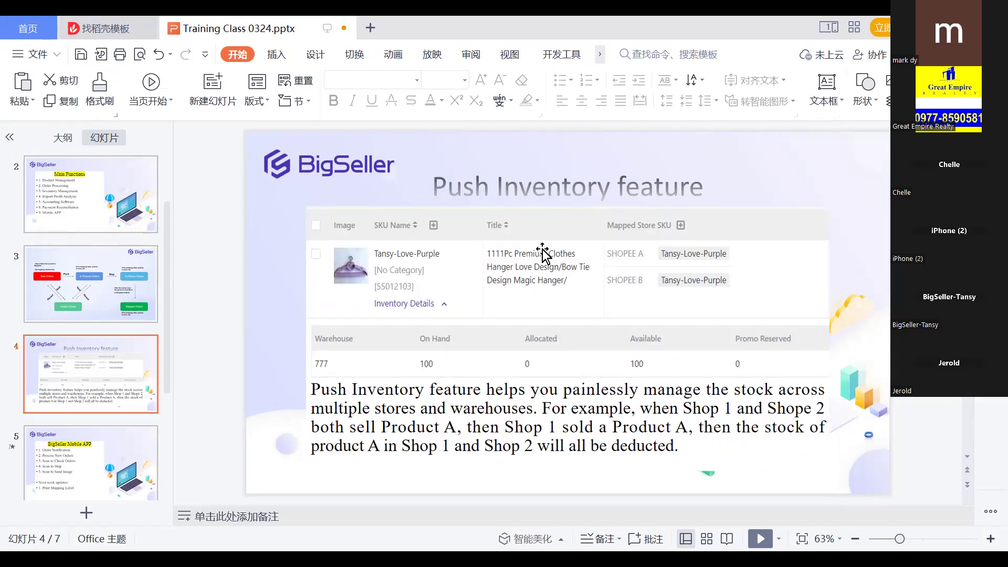
pyautogui.click(127, 181)
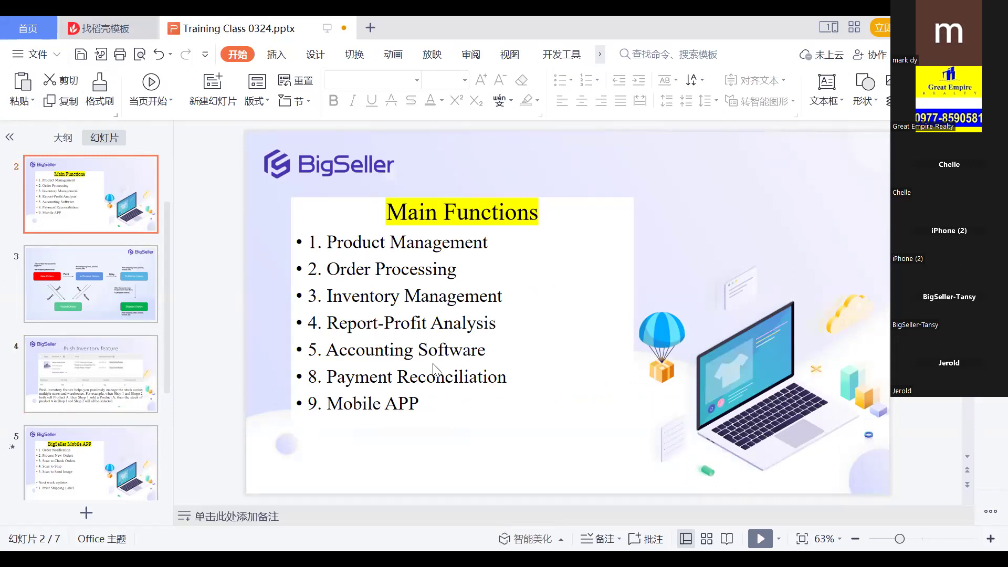
# Switch to BigSeller in the browser and look over the Store Analysis, Order Analysis and Sales Analysis reports
pyautogui.hotkey('alt', 'Tab')
pyautogui.moveTo(493, 124)
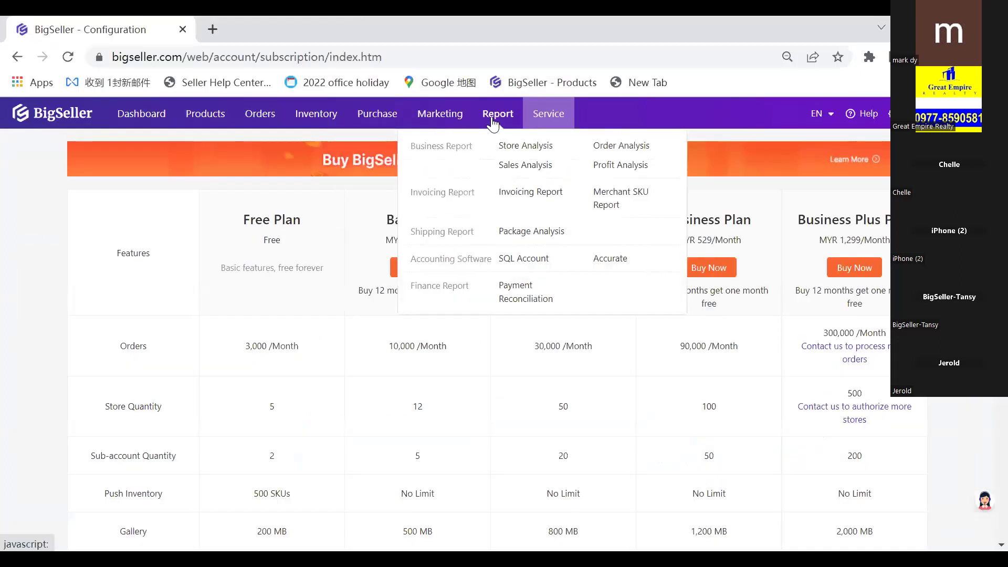
pyautogui.click(505, 146)
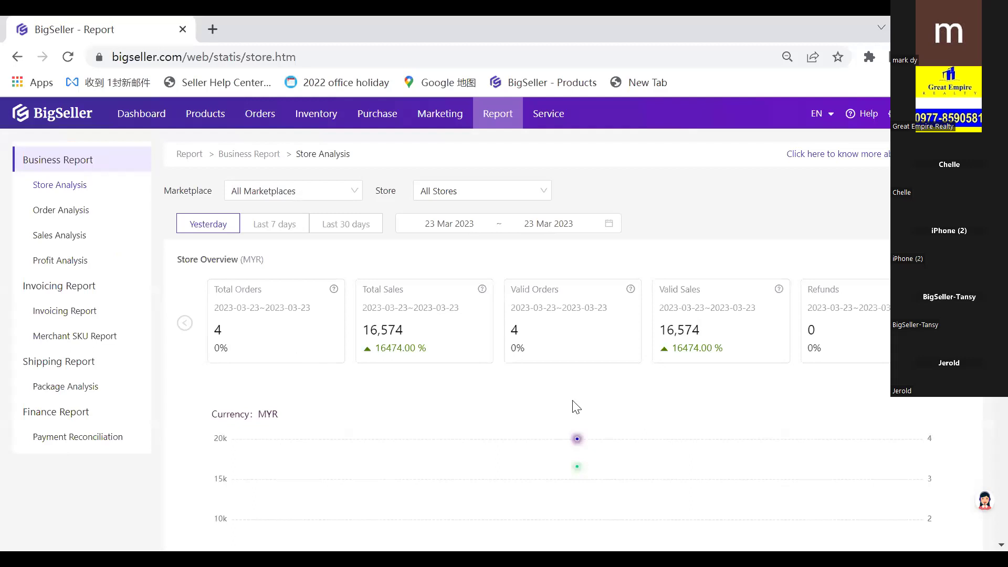
pyautogui.scroll(-10, 446, 367)
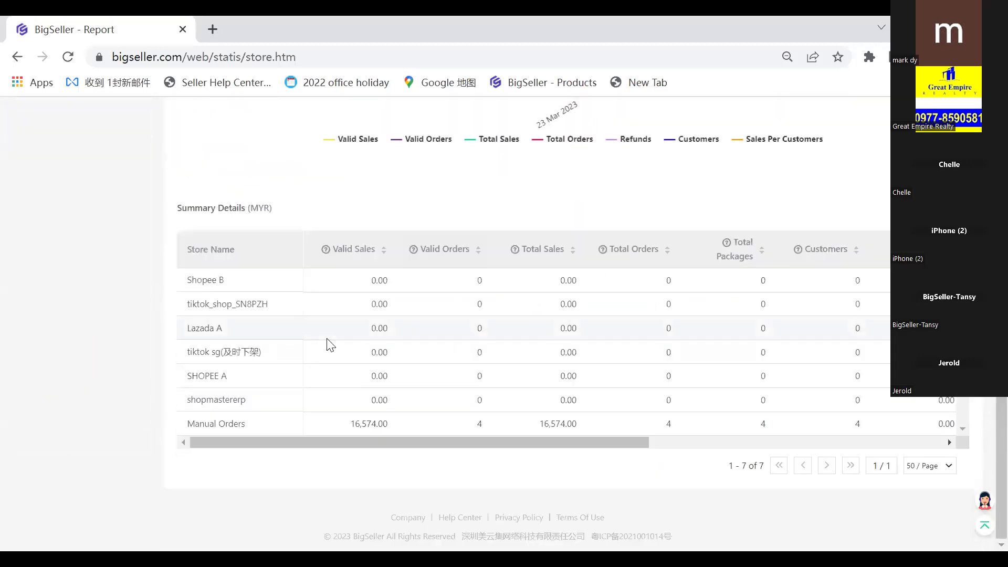
pyautogui.scroll(10, 330, 345)
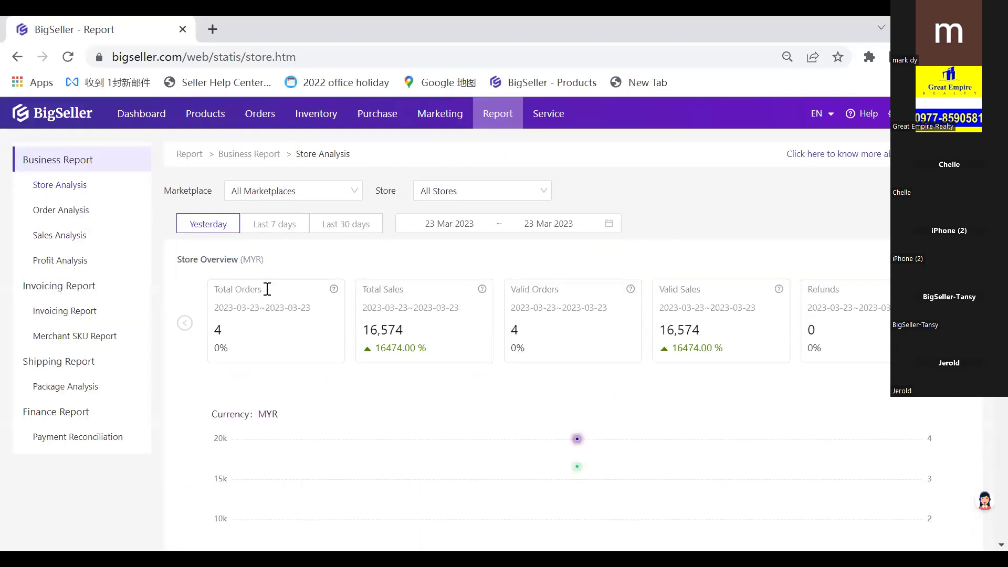
pyautogui.click(73, 210)
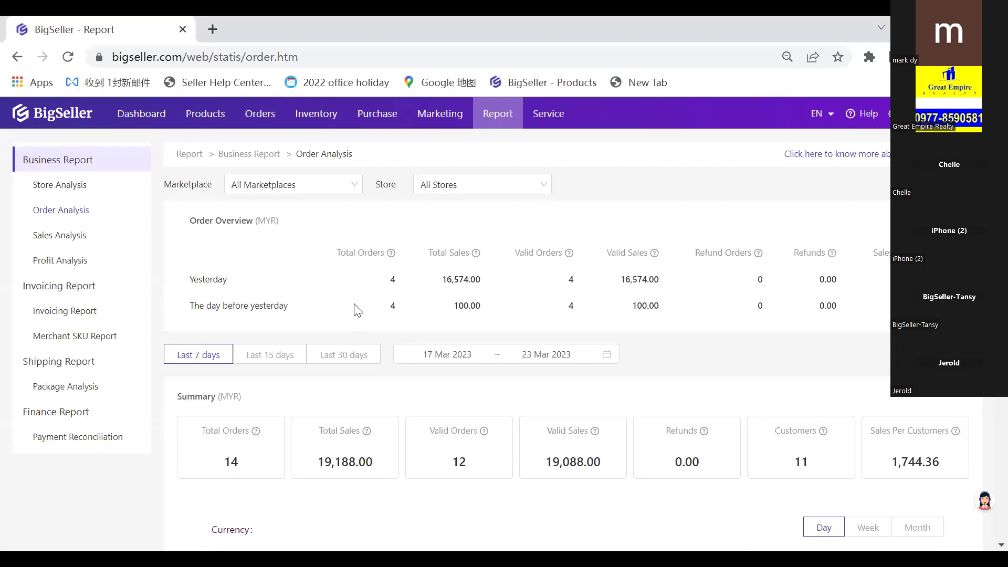
pyautogui.click(64, 241)
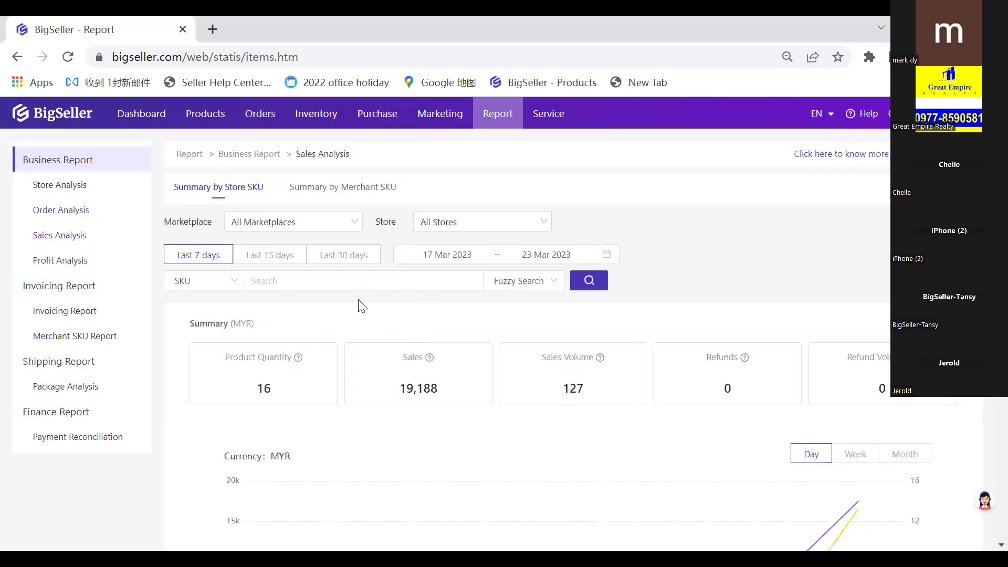
# Examine the order profit table in Profit Analysis, view the Package Analysis report, and return to Profit Analysis
pyautogui.click(96, 266)
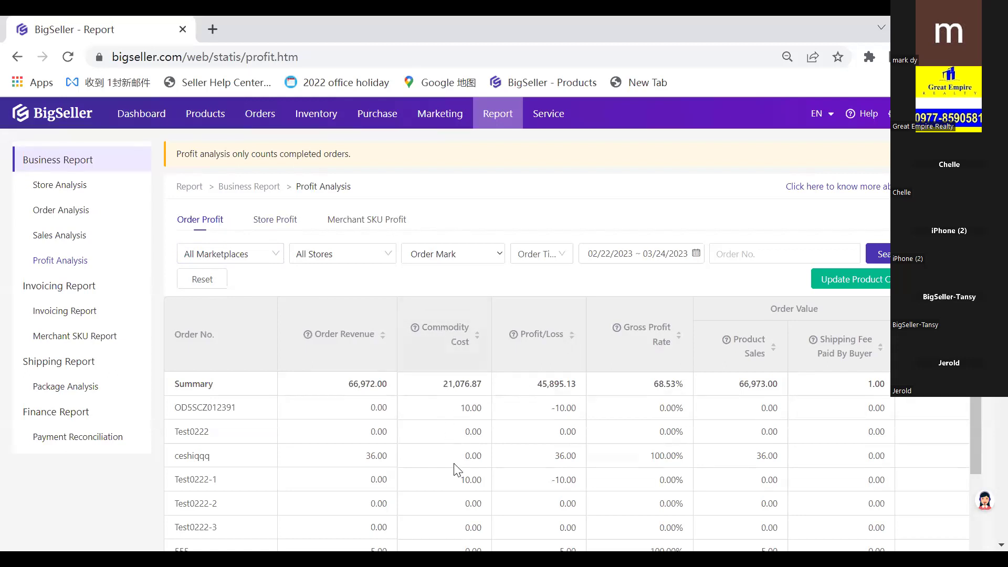
pyautogui.scroll(-3, 448, 378)
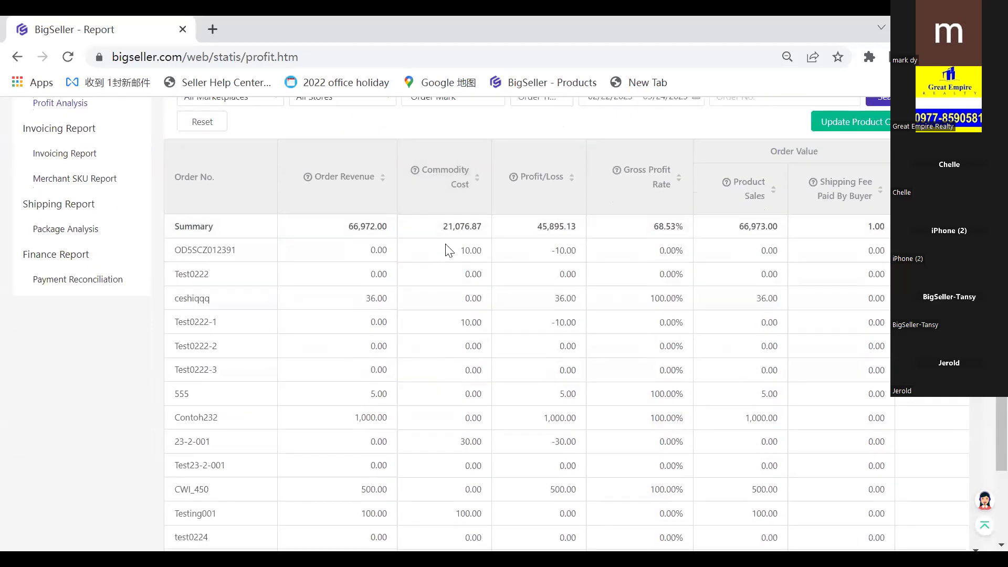
pyautogui.scroll(3, 448, 351)
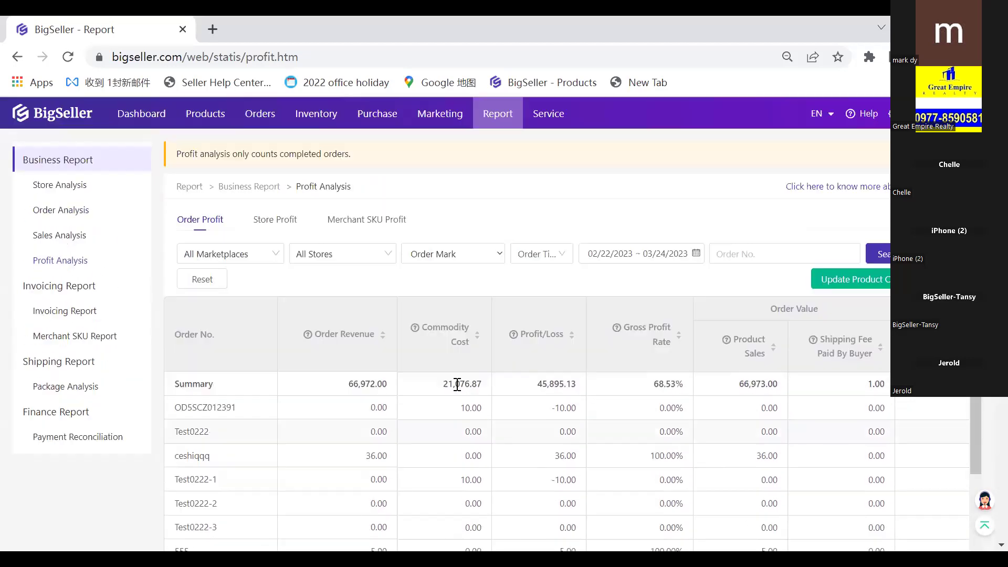
pyautogui.moveTo(263, 154); pyautogui.dragTo(338, 157)
pyautogui.click(379, 163)
pyautogui.click(80, 394)
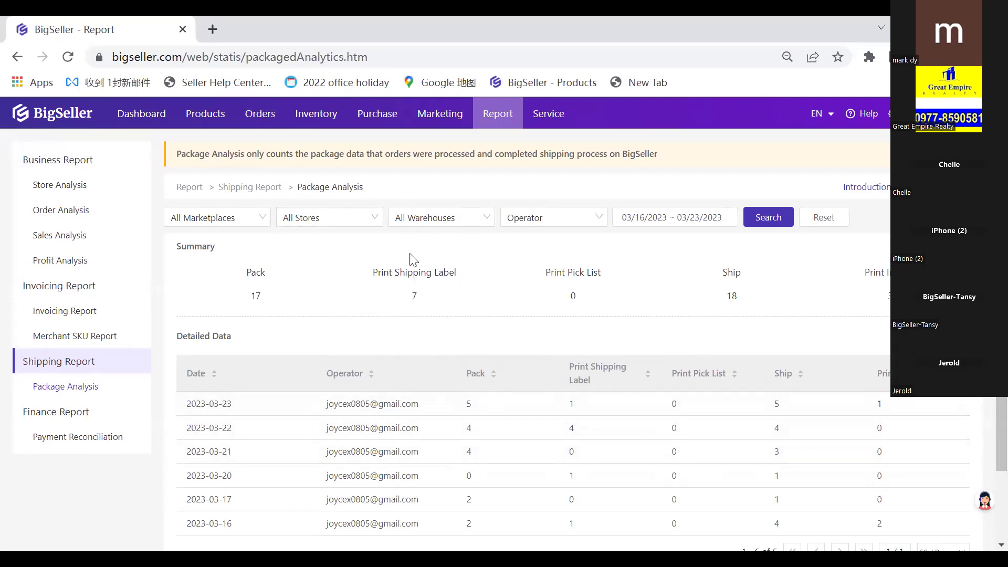
pyautogui.click(97, 262)
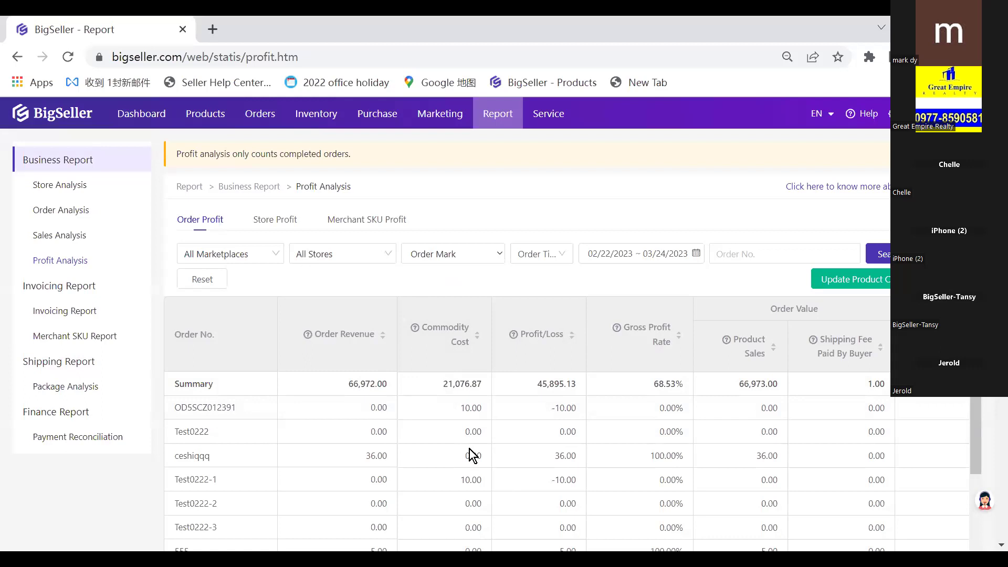
# Check the Main Functions slide, return to BigSeller, and view the SQL Account page of the accounting software reports
pyautogui.hotkey('alt', 'Tab')
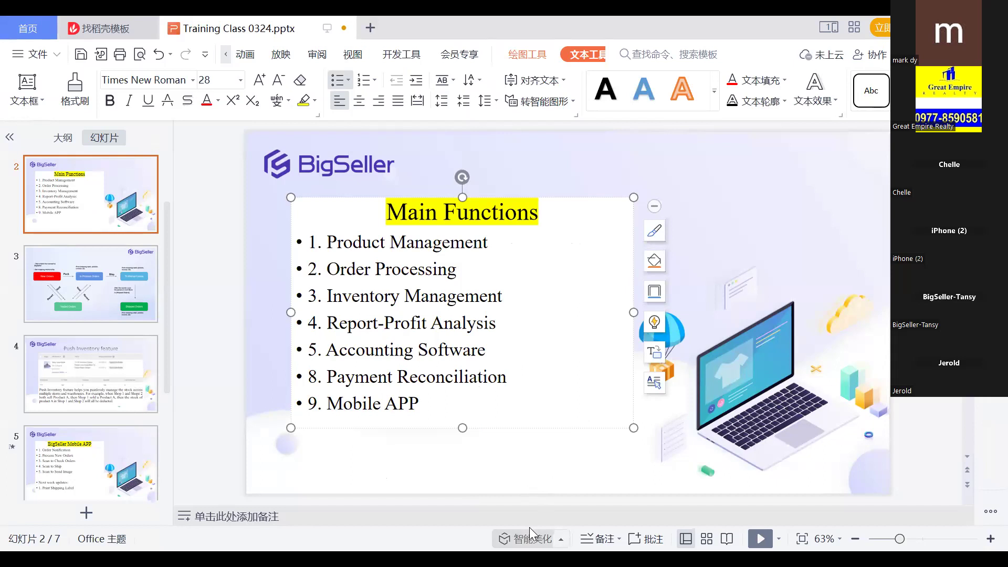
pyautogui.hotkey('alt', 'Tab')
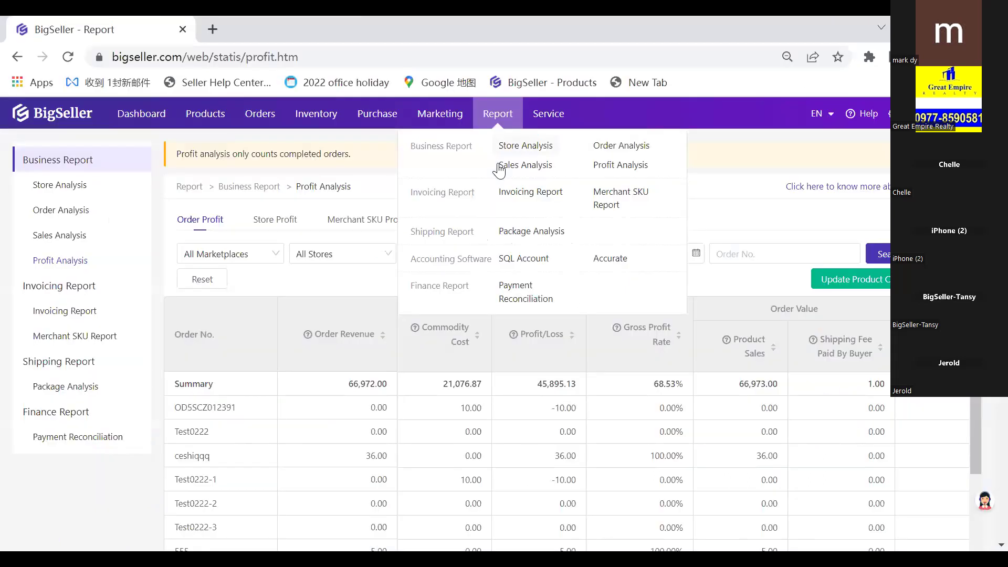
pyautogui.click(500, 262)
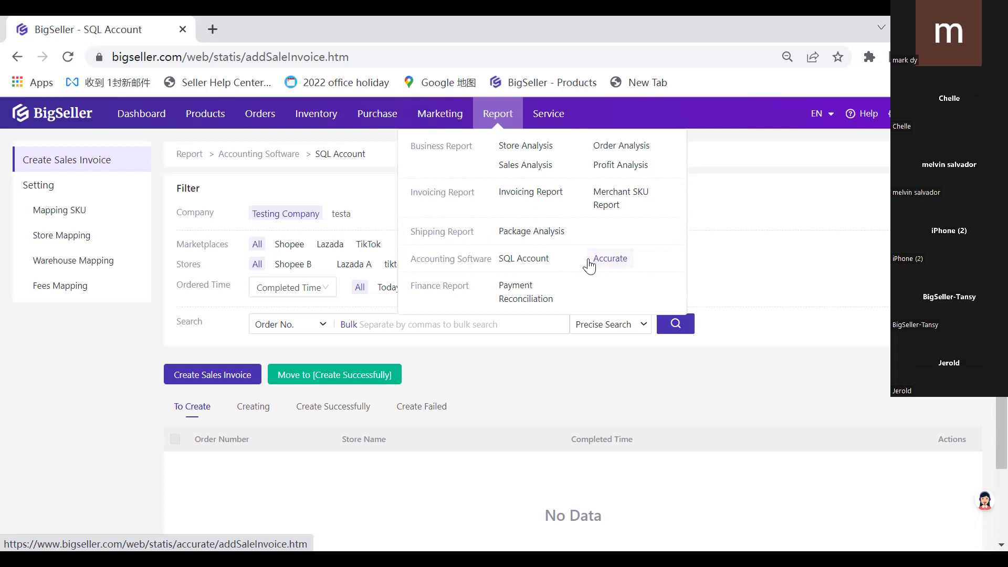
pyautogui.moveTo(425, 259); pyautogui.dragTo(479, 262)
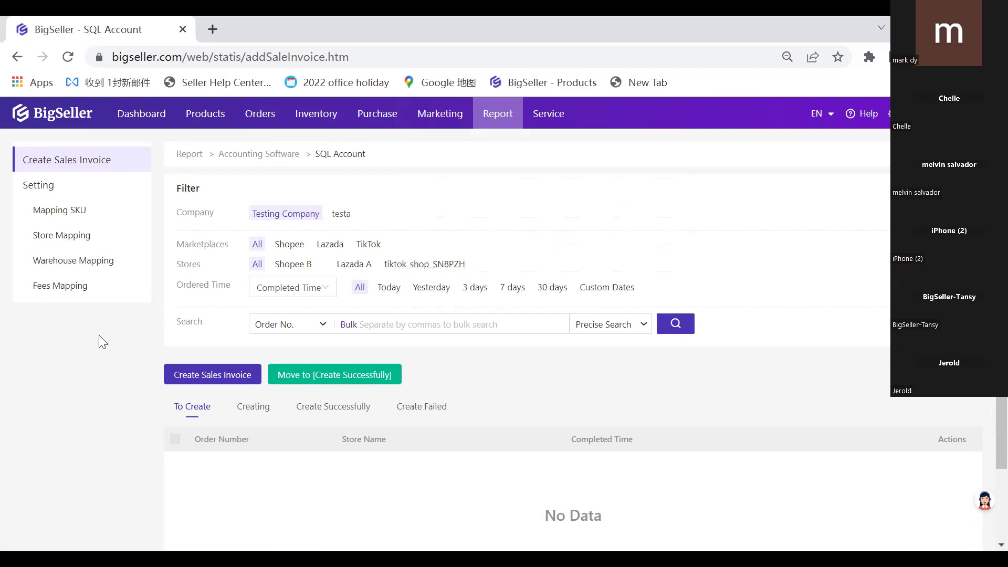
pyautogui.moveTo(497, 122)
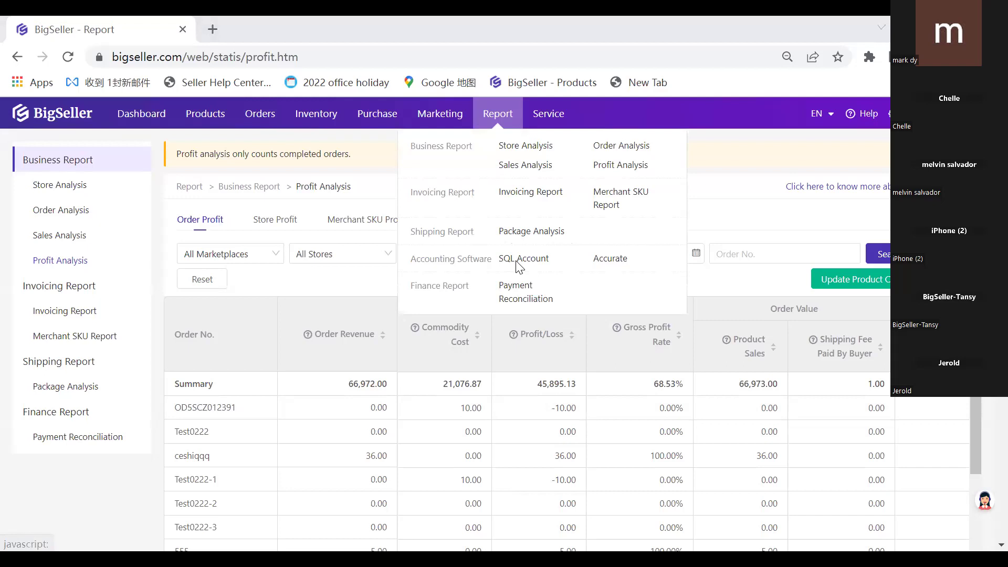
pyautogui.click(519, 260)
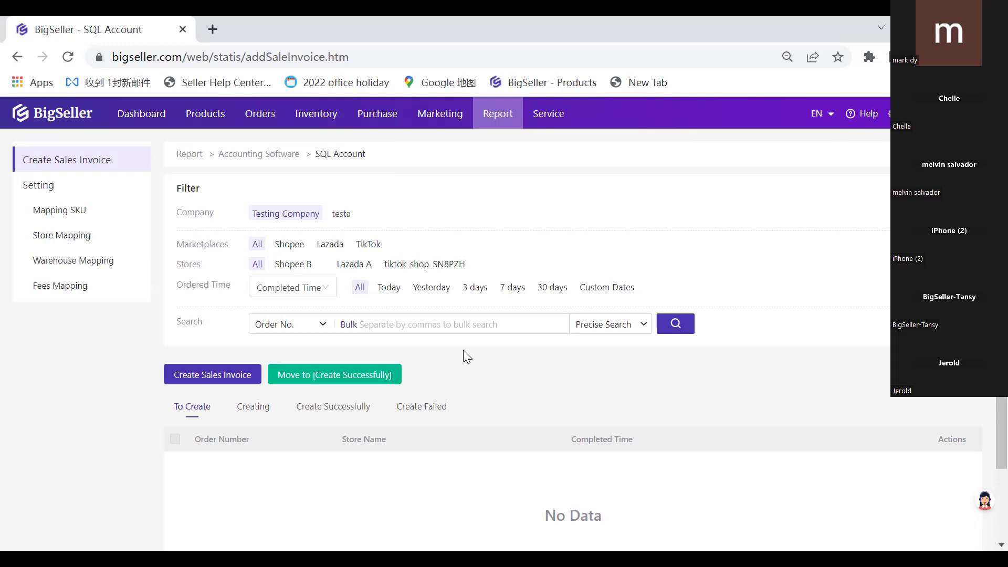
# Switch to Training Class 0324.pptx and renumber Payment Reconciliation as 6 and Mobile APP as 7 on the Main Functions slide
pyautogui.hotkey('alt', 'Tab')
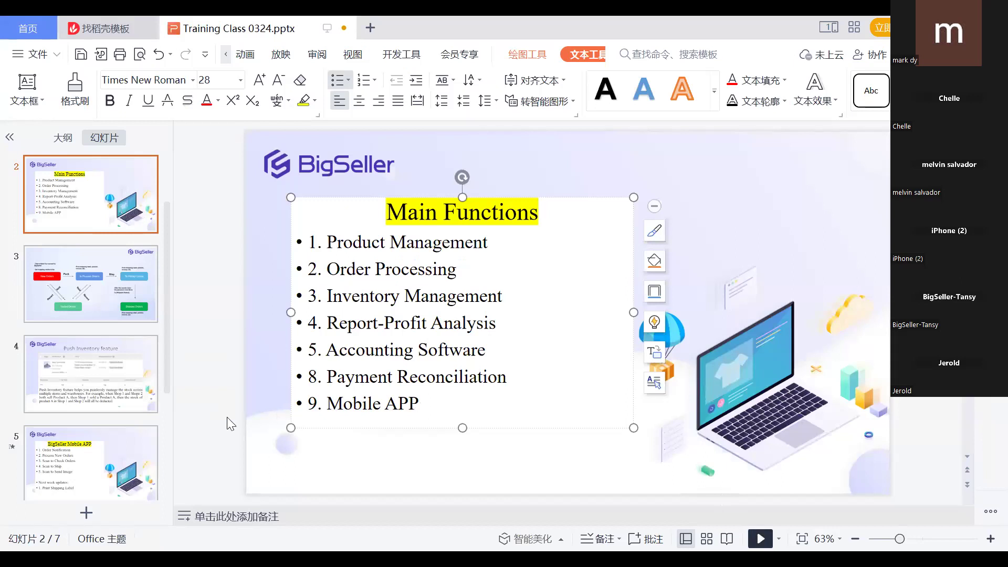
pyautogui.hotkey('shift', 'F5')
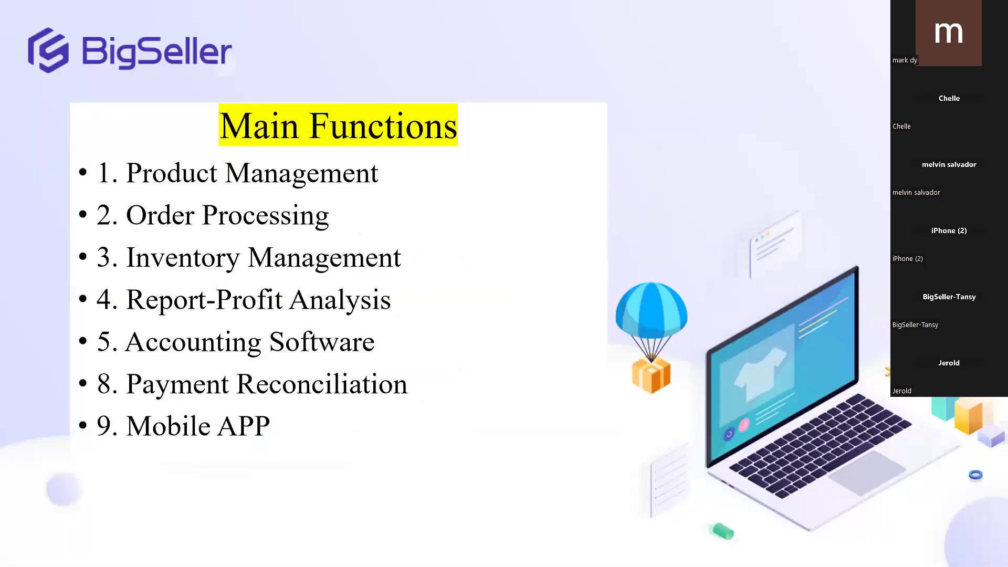
pyautogui.press('Escape')
pyautogui.click(317, 376)
pyautogui.press('BackSpace')
pyautogui.write('6')
pyautogui.doubleClick(316, 405)
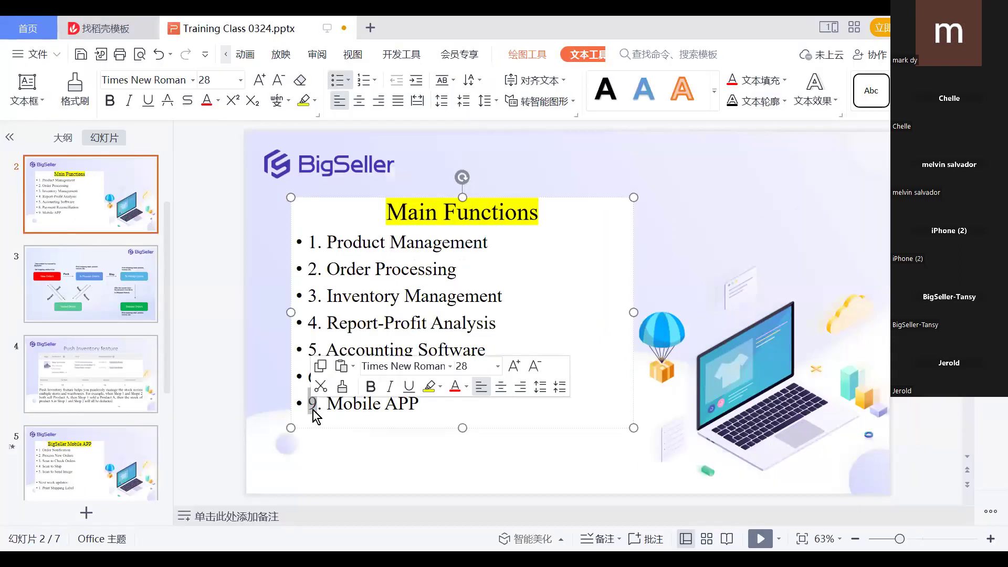
pyautogui.write('7')
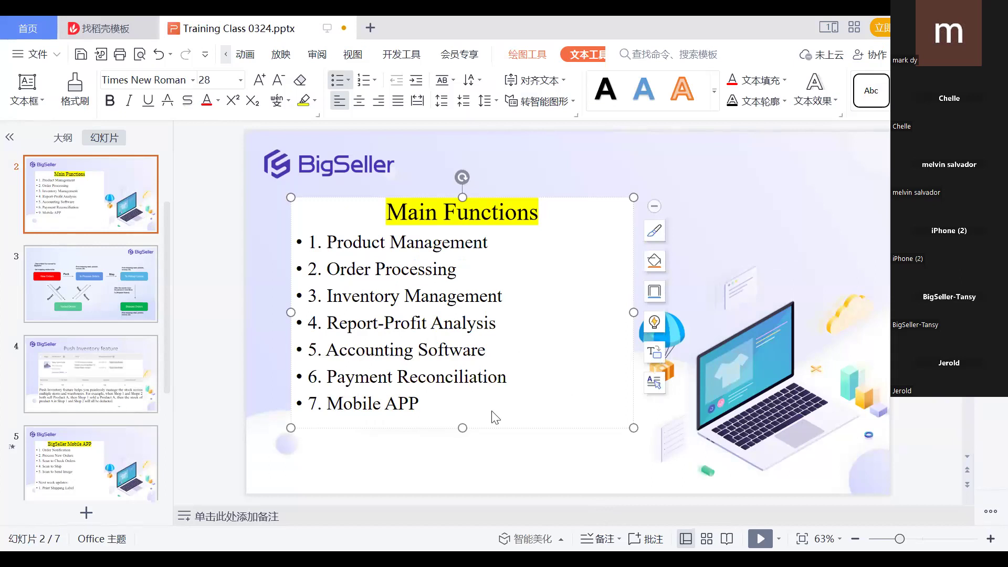
# Switch to BigSeller, examine the To Release and Released lists in Payment Reconciliation, and return to the Main Functions slide
pyautogui.hotkey('alt', 'Tab')
pyautogui.click(509, 293)
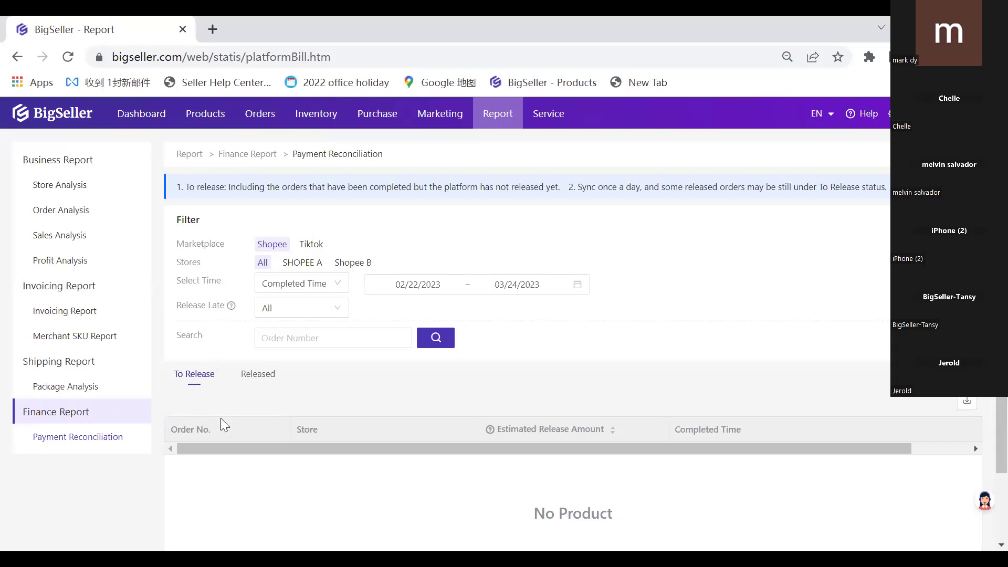
pyautogui.scroll(-2, 220, 418)
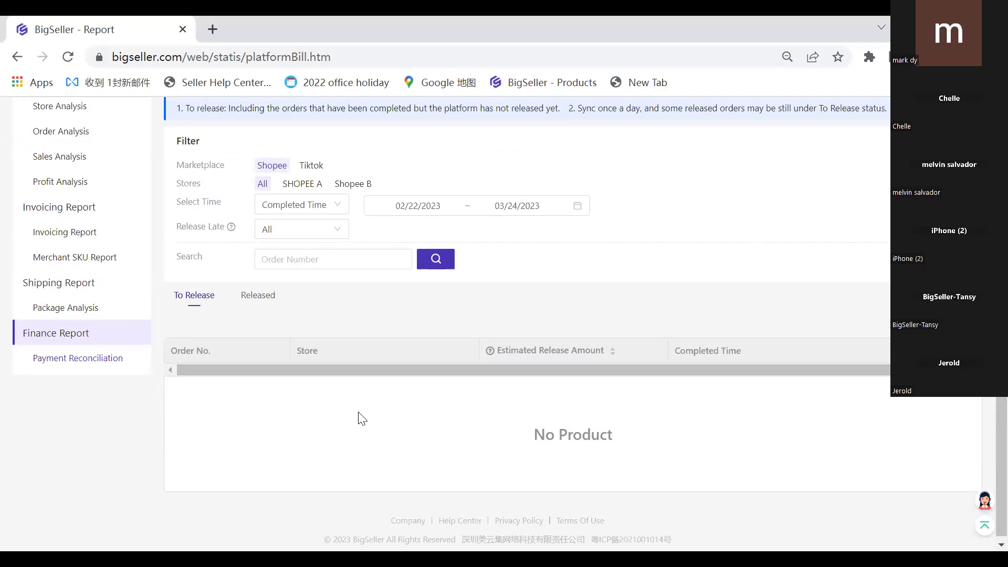
pyautogui.click(258, 296)
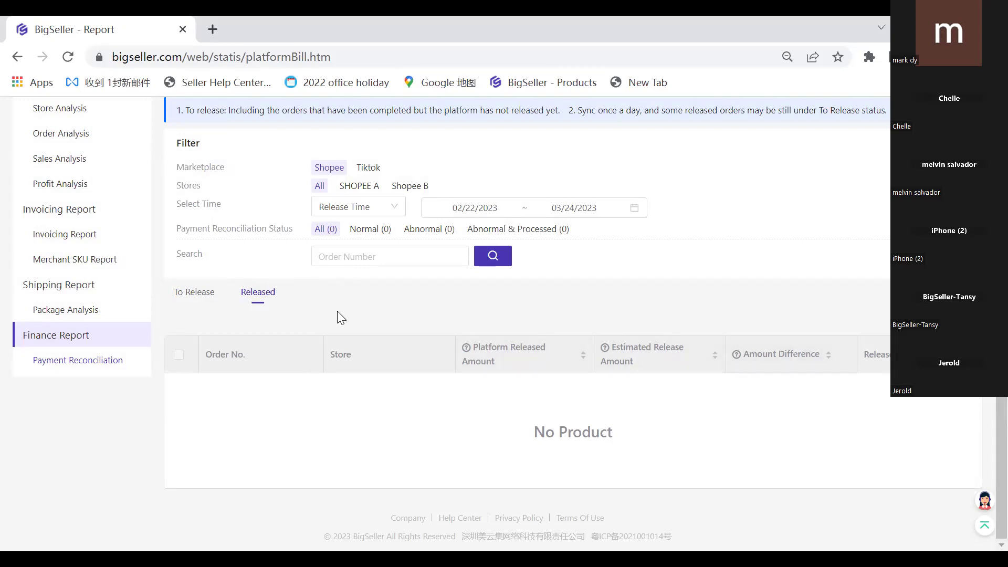
pyautogui.scroll(2, 301, 330)
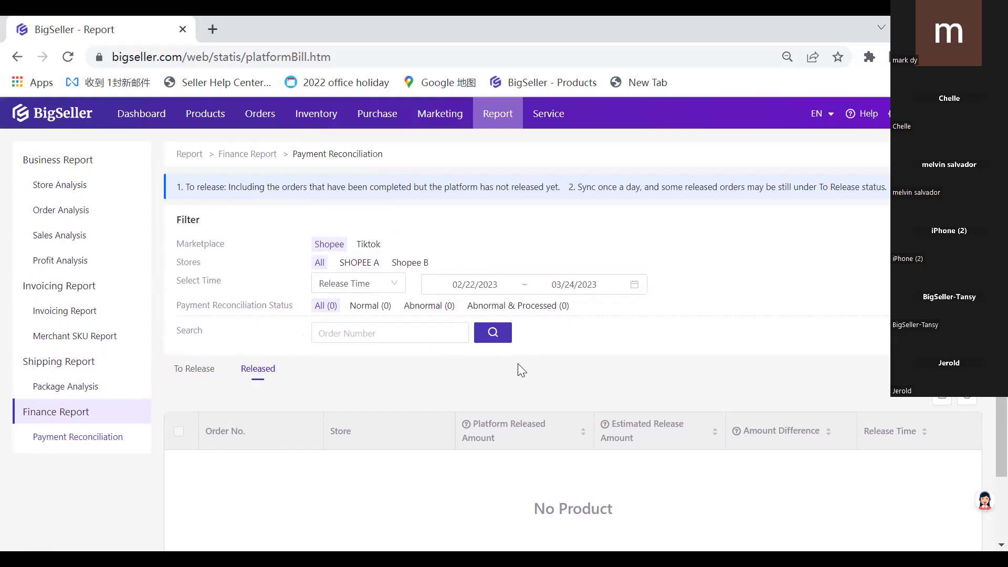
pyautogui.click(943, 399)
pyautogui.moveTo(499, 123)
pyautogui.click(198, 370)
pyautogui.click(271, 372)
pyautogui.hotkey('alt', 'Tab')
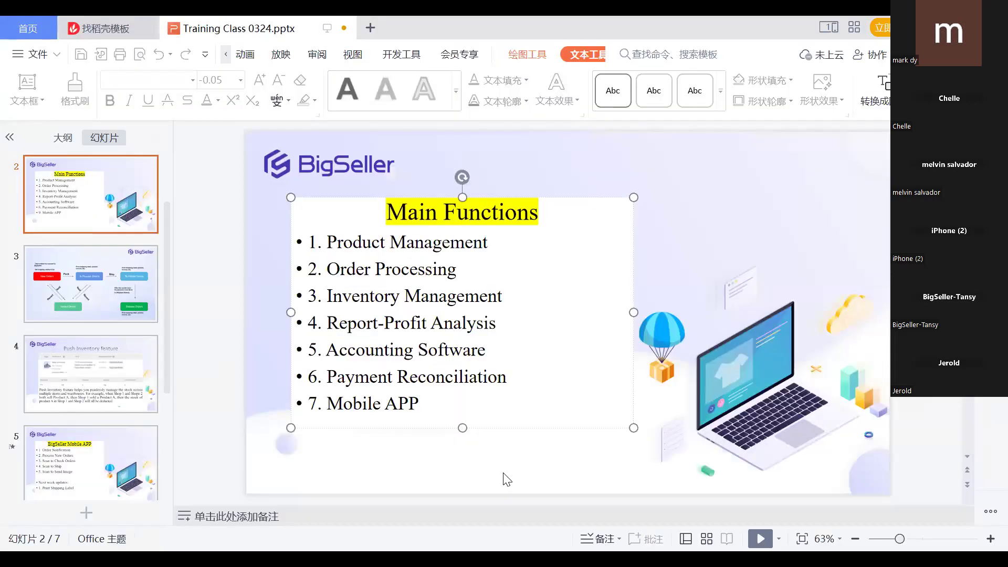
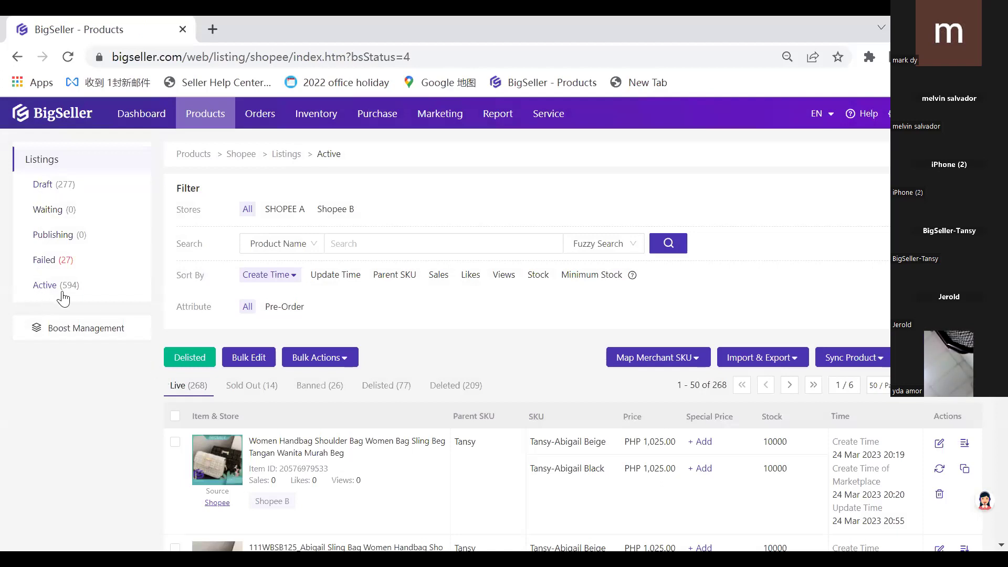
# Open the first live Shopee B handbag listing for editing and open the AI generator for its product name
pyautogui.scroll(-1, 247, 410)
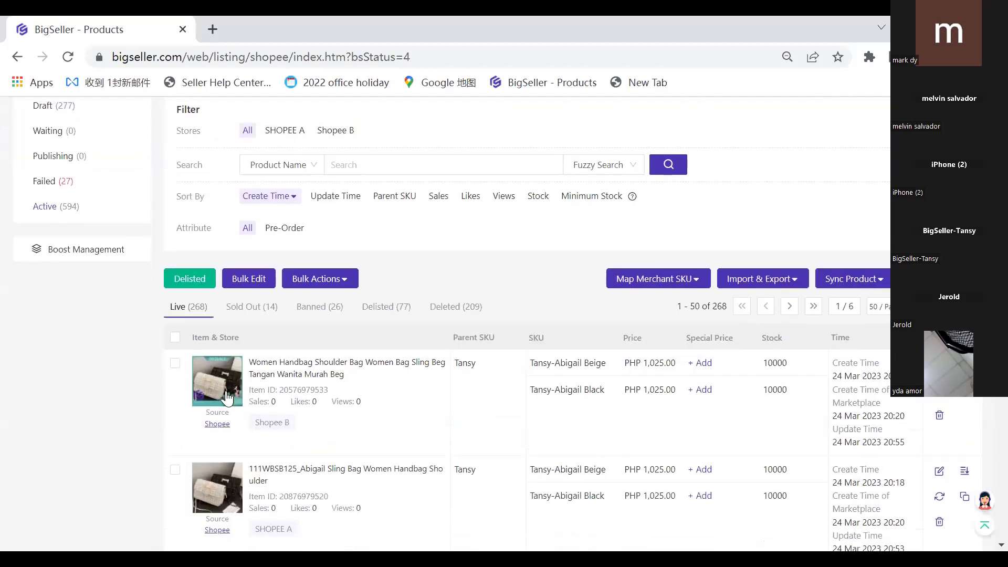
pyautogui.click(175, 363)
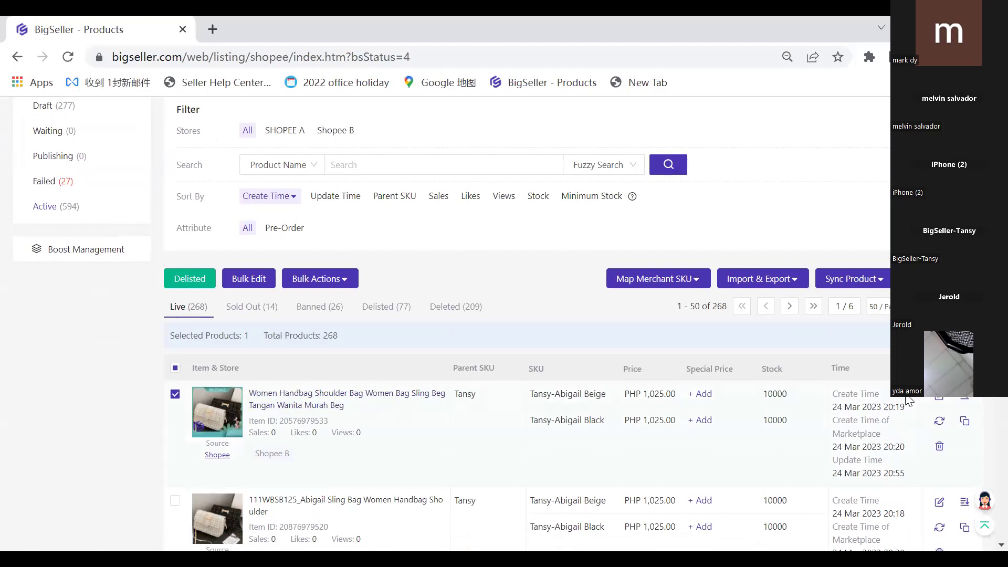
pyautogui.click(940, 402)
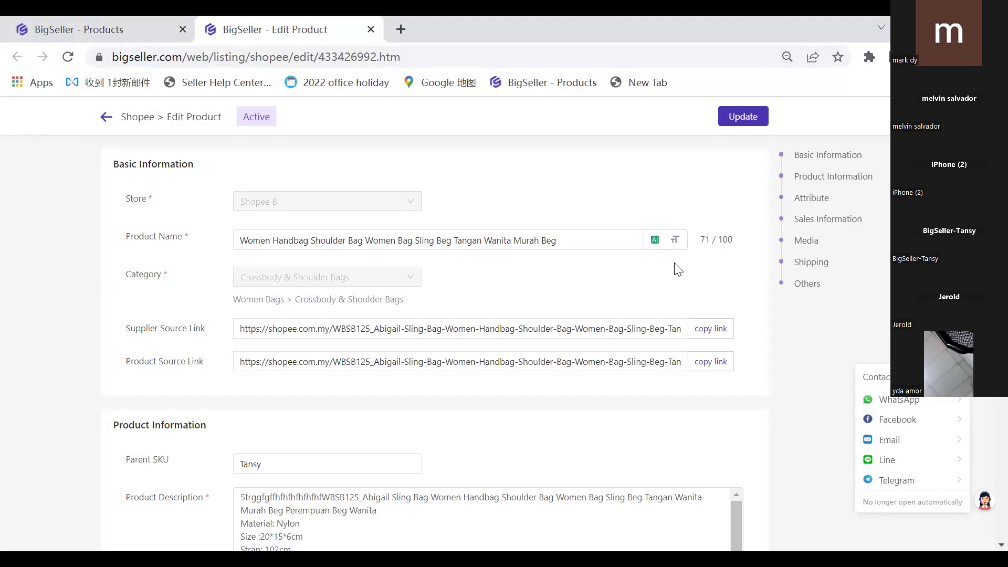
pyautogui.click(653, 244)
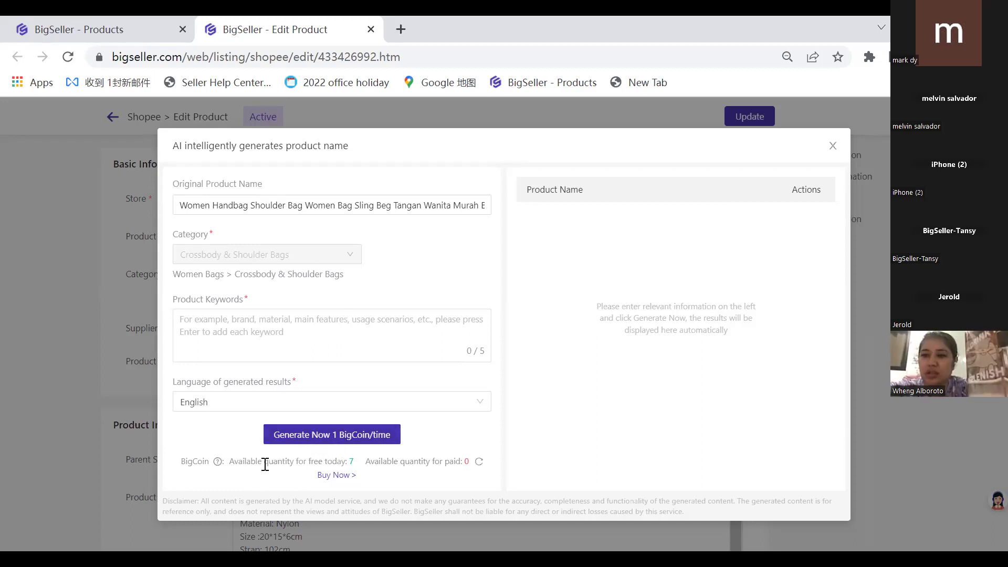
# View the subscription plan comparison and examine the daily Free BigCoin allowance of the Free Plan
pyautogui.click(65, 34)
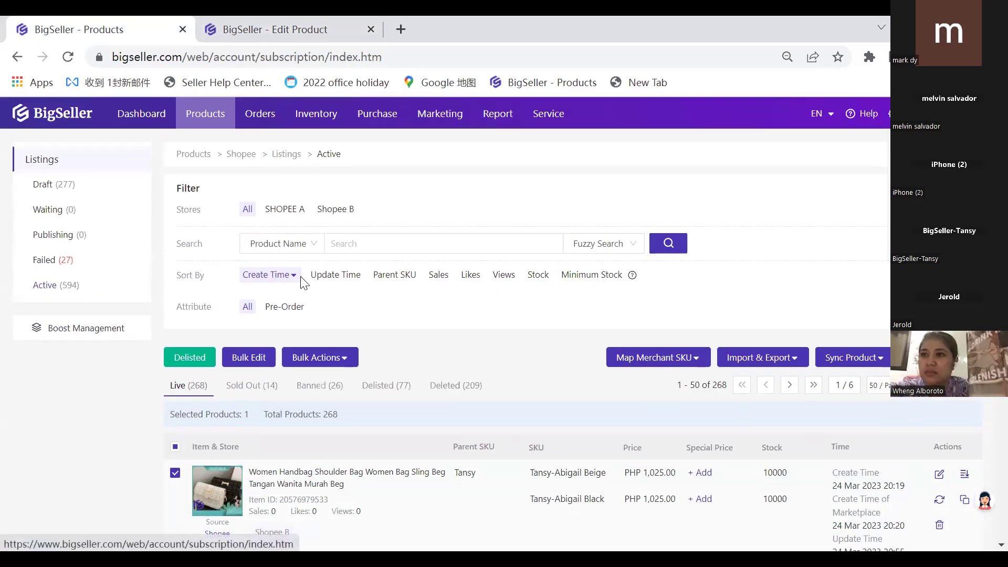
pyautogui.scroll(-10, 360, 394)
pyautogui.scroll(3, 313, 339)
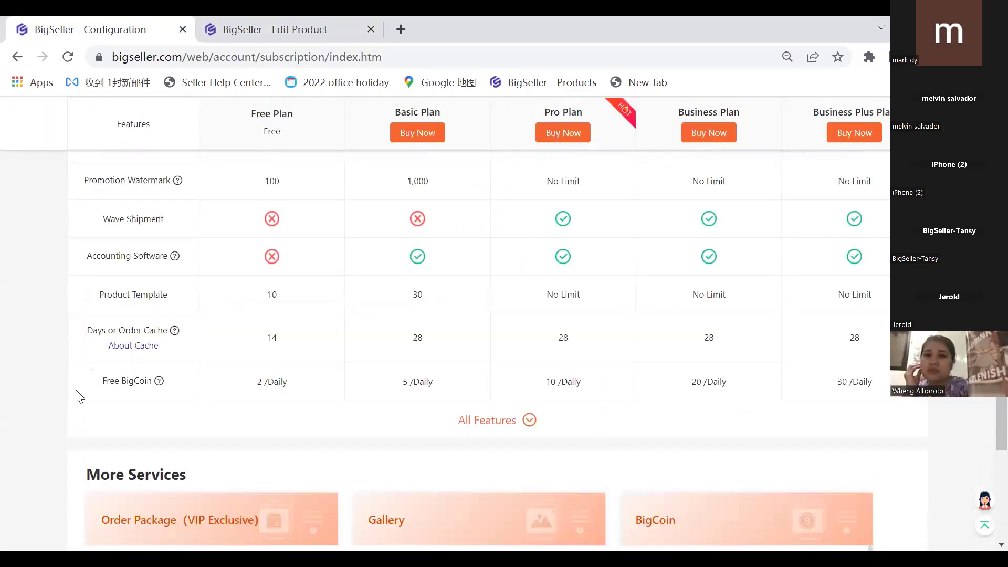
pyautogui.moveTo(111, 383); pyautogui.dragTo(162, 382)
pyautogui.click(261, 382)
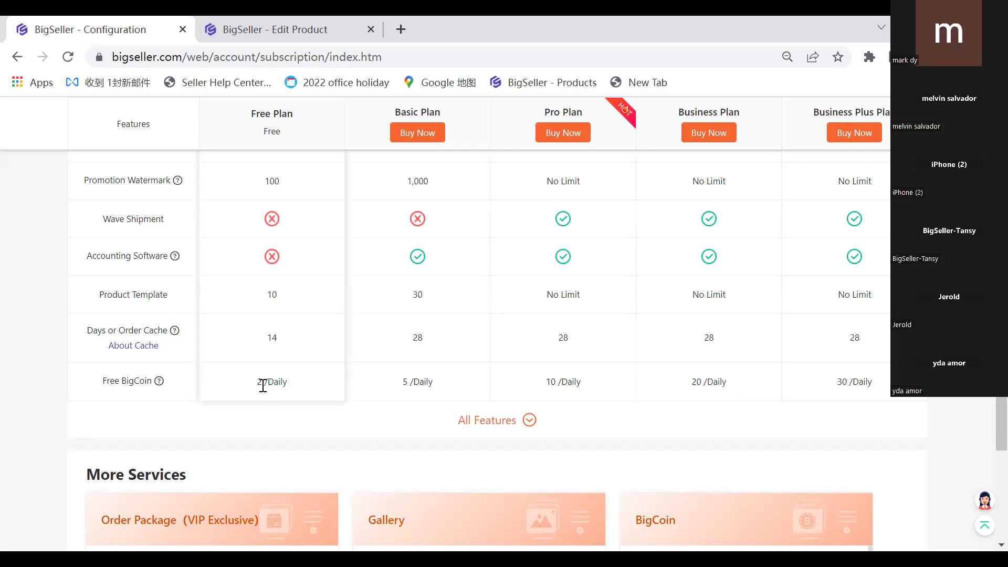
# View the BigCoin purchase price in PHP and close the purchase dialog without paying
pyautogui.scroll(-5, 283, 384)
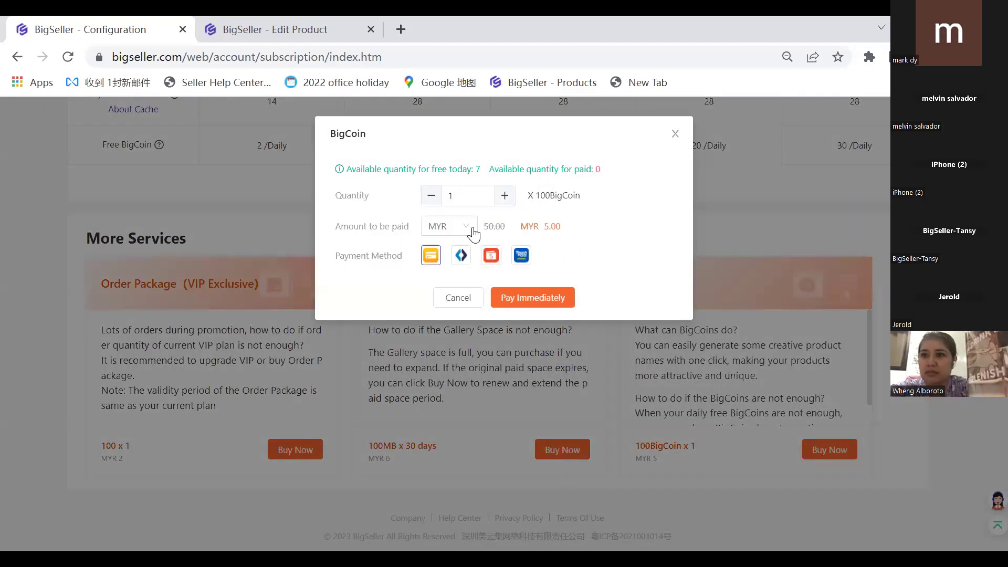
pyautogui.click(447, 226)
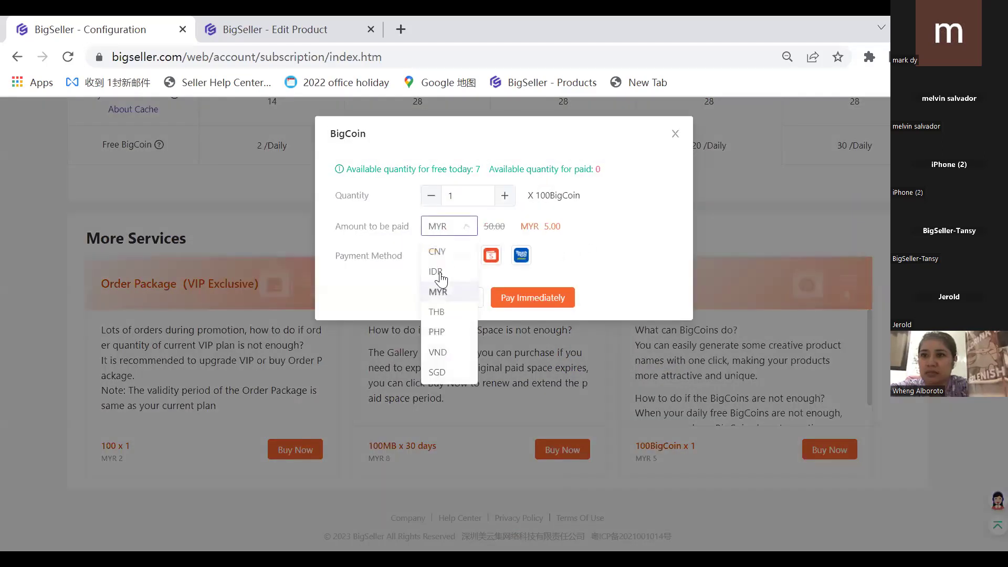
pyautogui.click(436, 333)
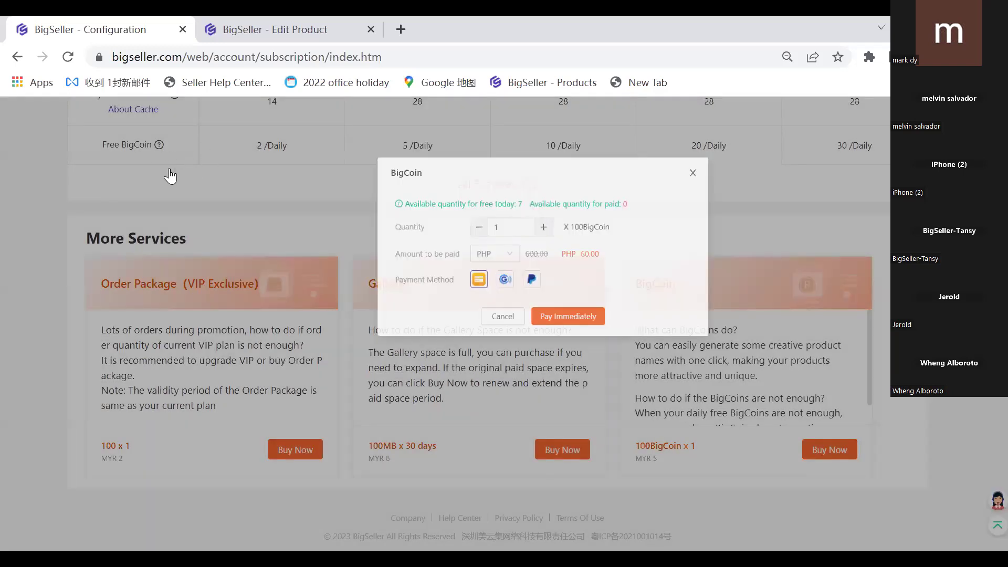
pyautogui.click(163, 142)
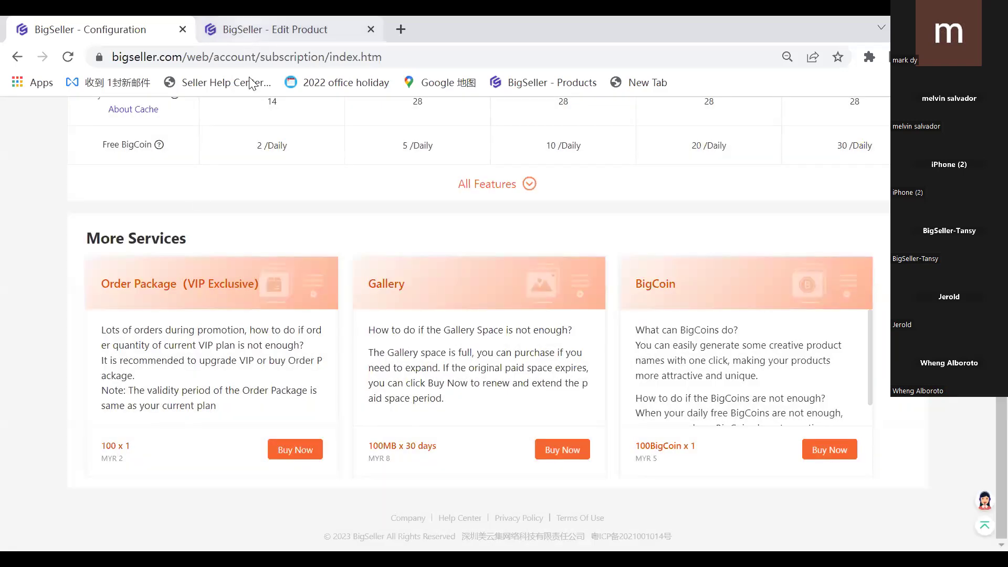
# Return to the AI product name generator and enter "bag women handbad" as a product keyword
pyautogui.click(246, 30)
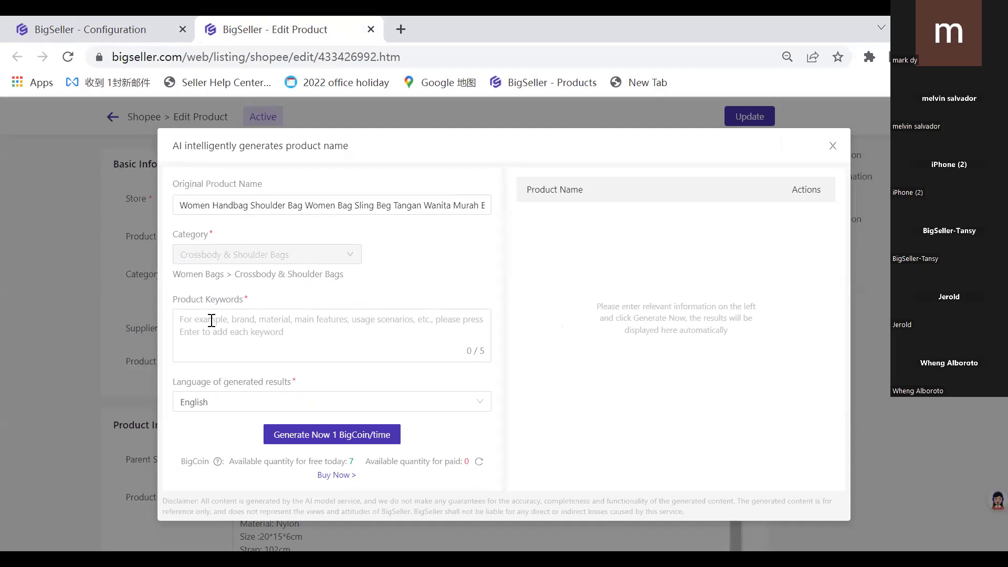
pyautogui.write('bag women handbad')
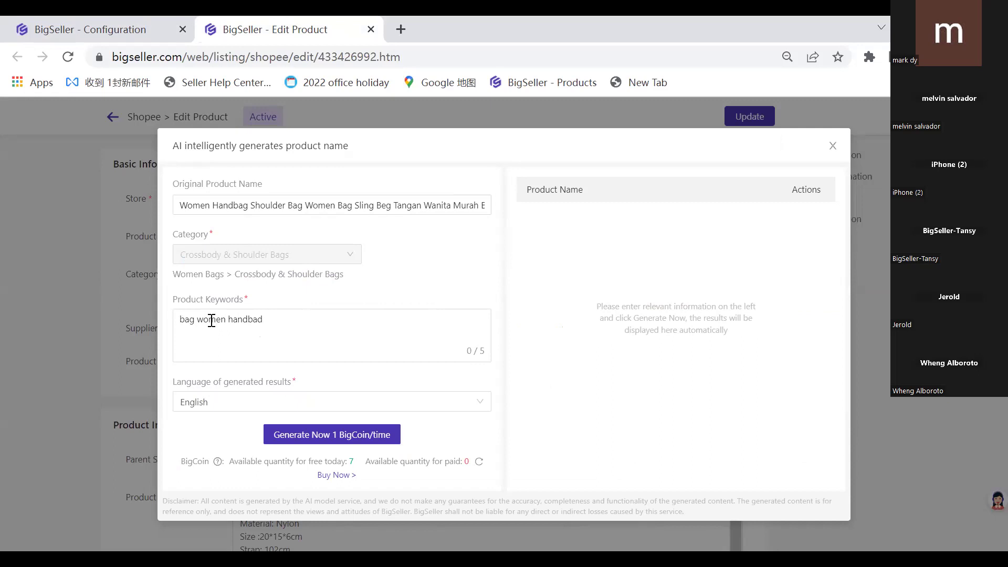
# Reopen the first handbag product for editing from the active Shopee listings and examine its product description and attributes
pyautogui.click(76, 21)
pyautogui.scroll(15, 214, 168)
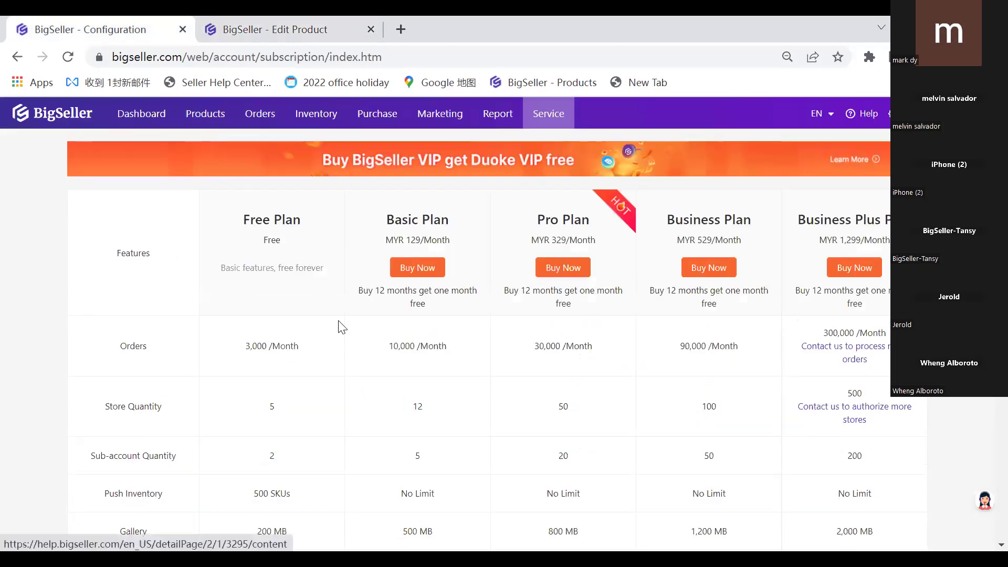
pyautogui.hotkey('alt', 'Left')
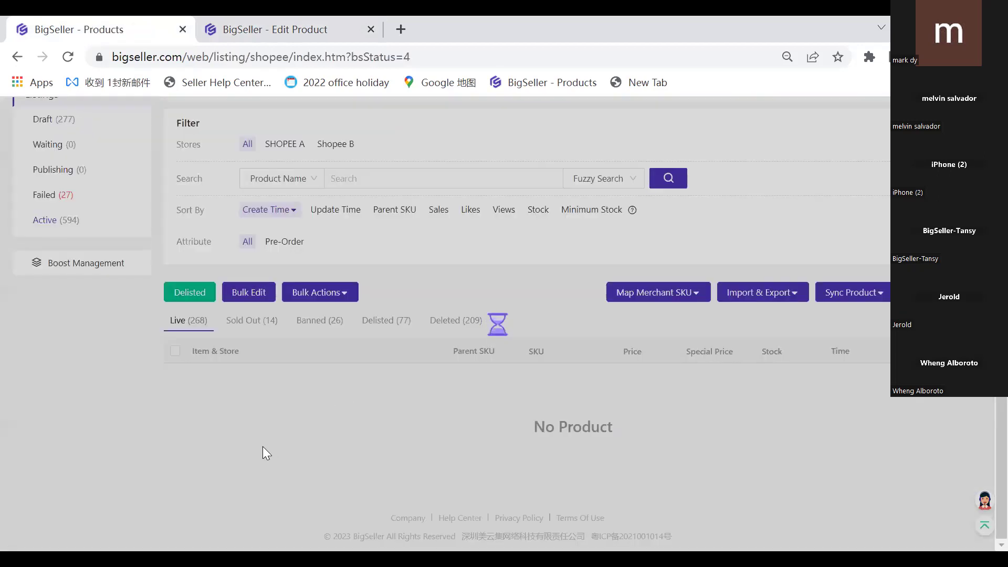
pyautogui.scroll(-2, 205, 415)
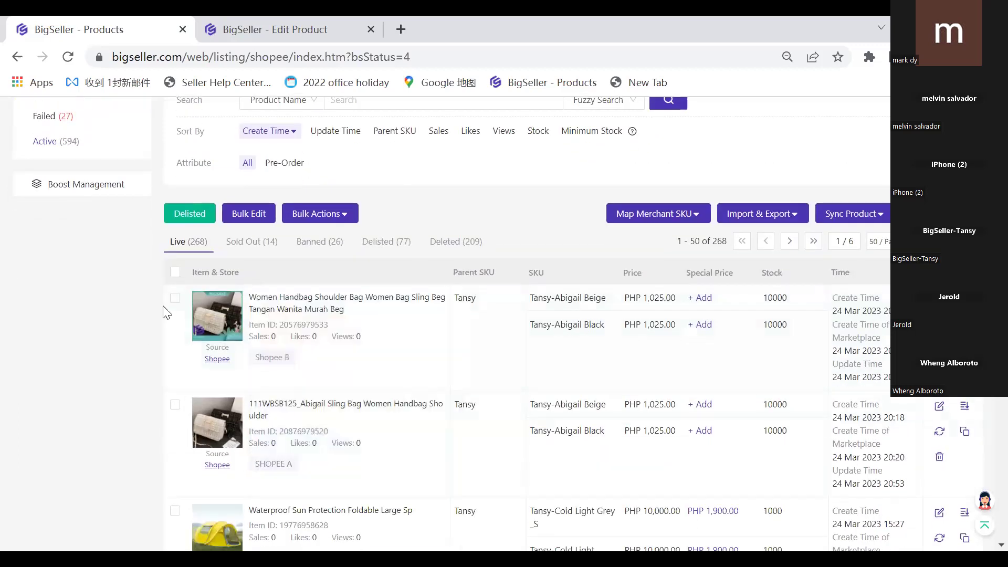
pyautogui.hotkey('ctrl', 'Tab')
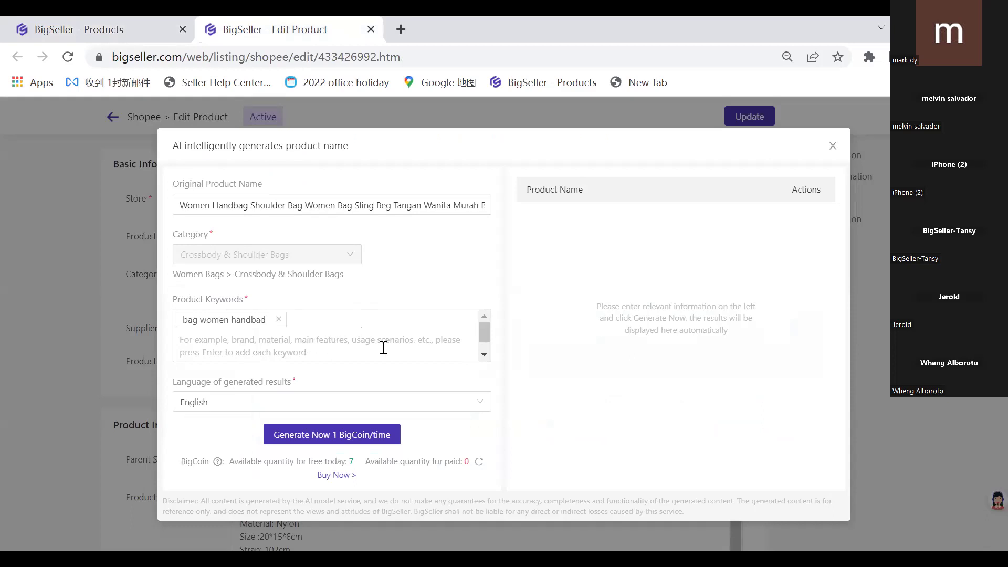
pyautogui.hotkey('ctrl', 'Tab')
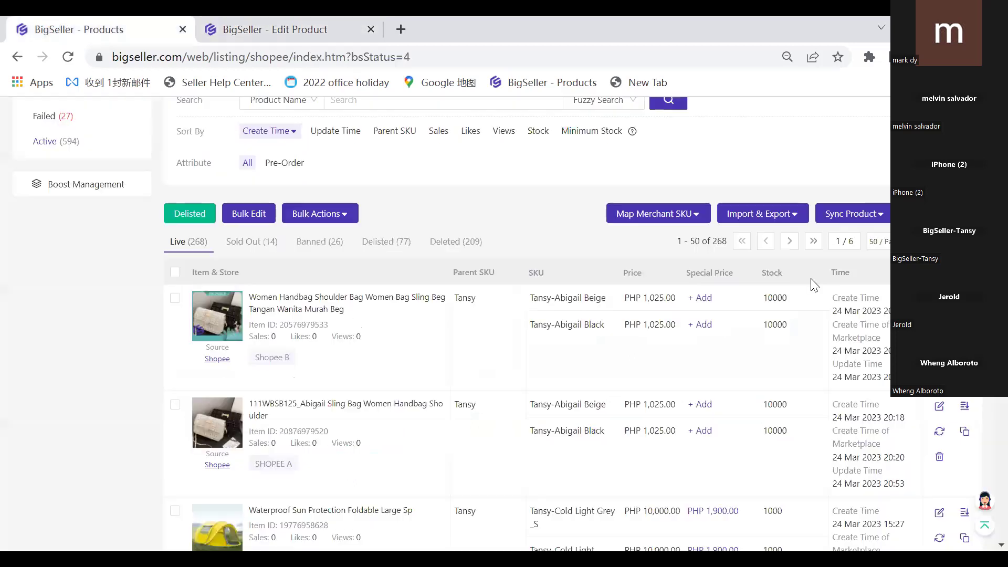
pyautogui.click(754, 294)
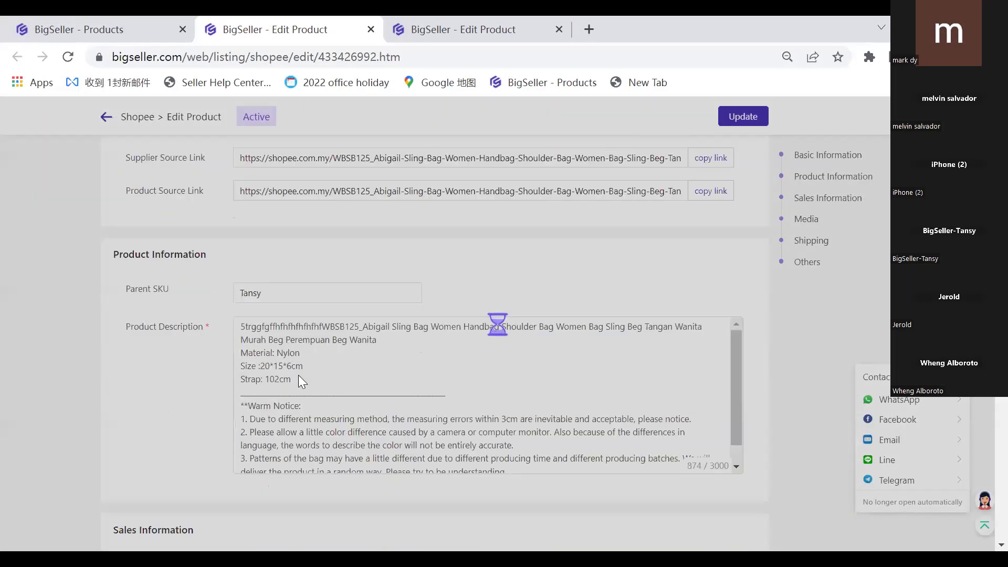
pyautogui.scroll(-5, 318, 418)
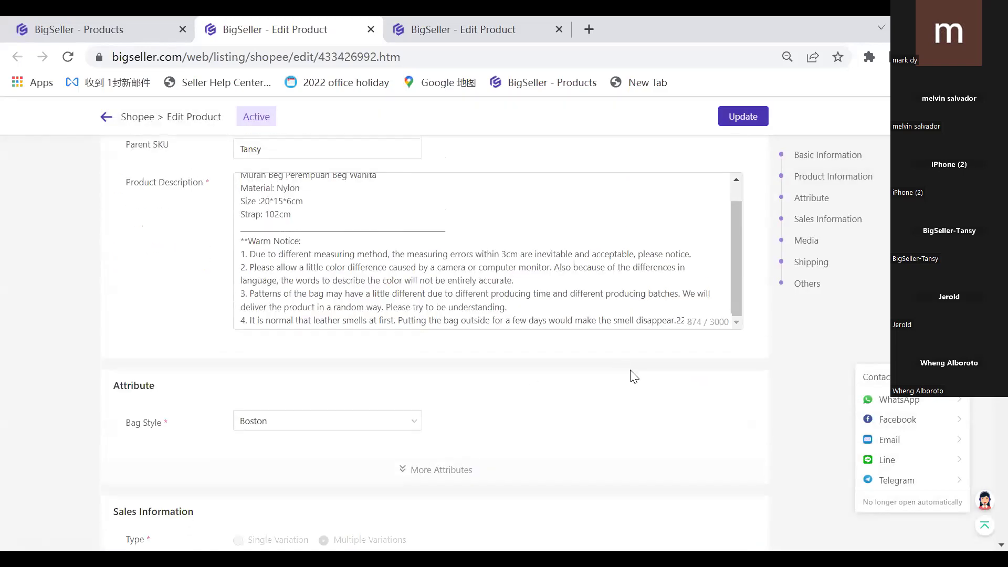
pyautogui.scroll(2, 597, 288)
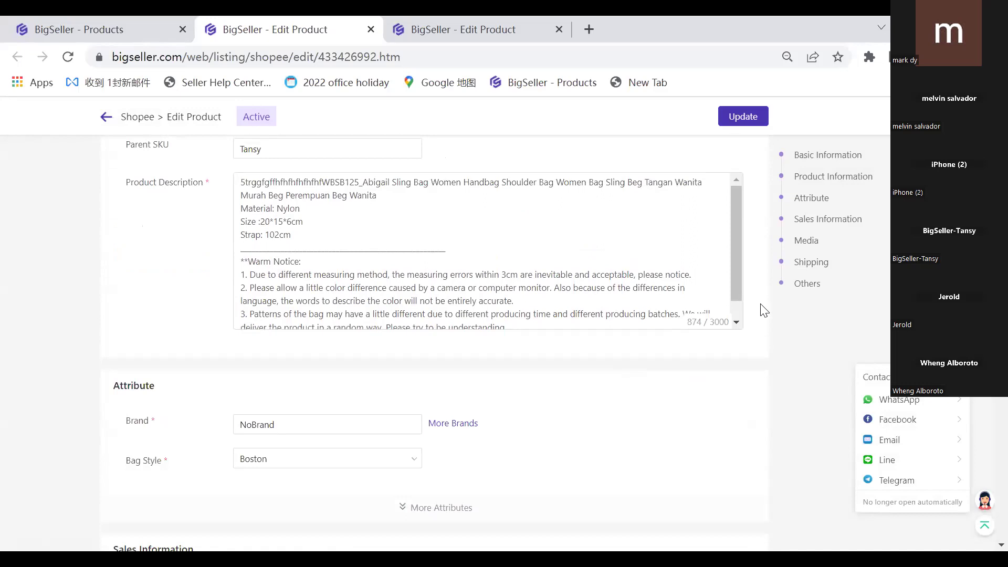
pyautogui.scroll(1, 760, 304)
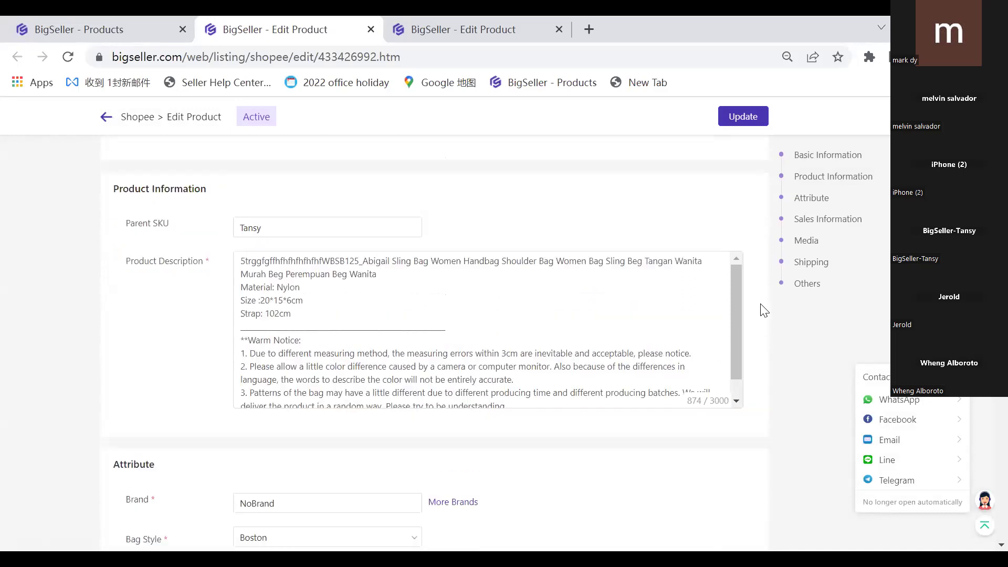
# Generate English product names with AI from the keywords "handbag", "women" and "good touch"
pyautogui.click(458, 24)
pyautogui.click(276, 319)
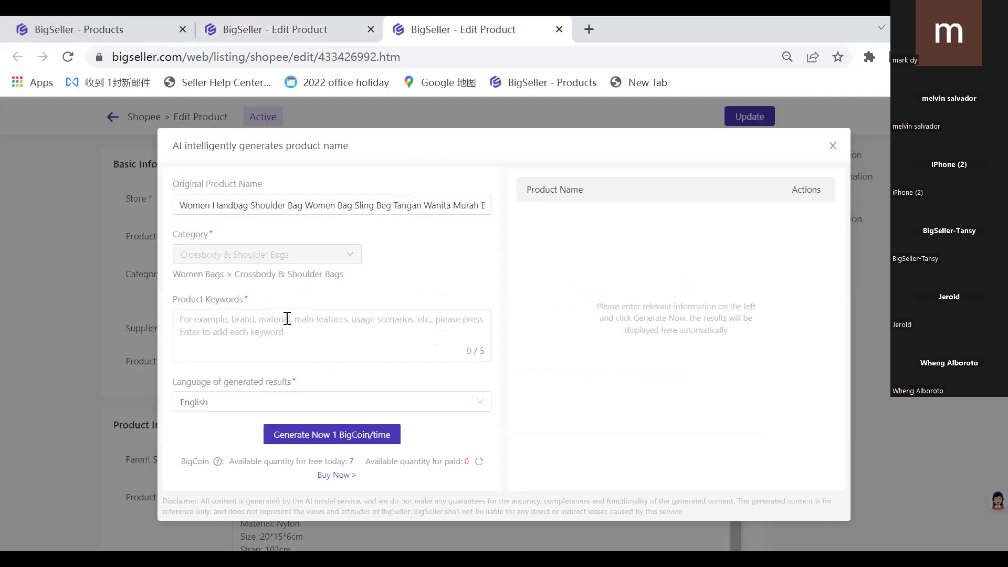
pyautogui.write('ha')
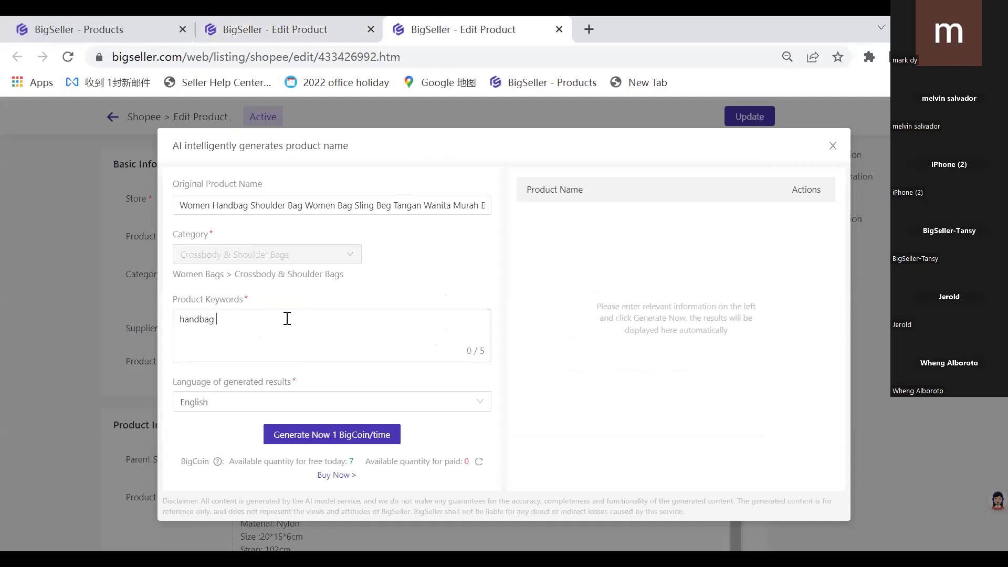
pyautogui.write('ndbag')
pyautogui.press('Return')
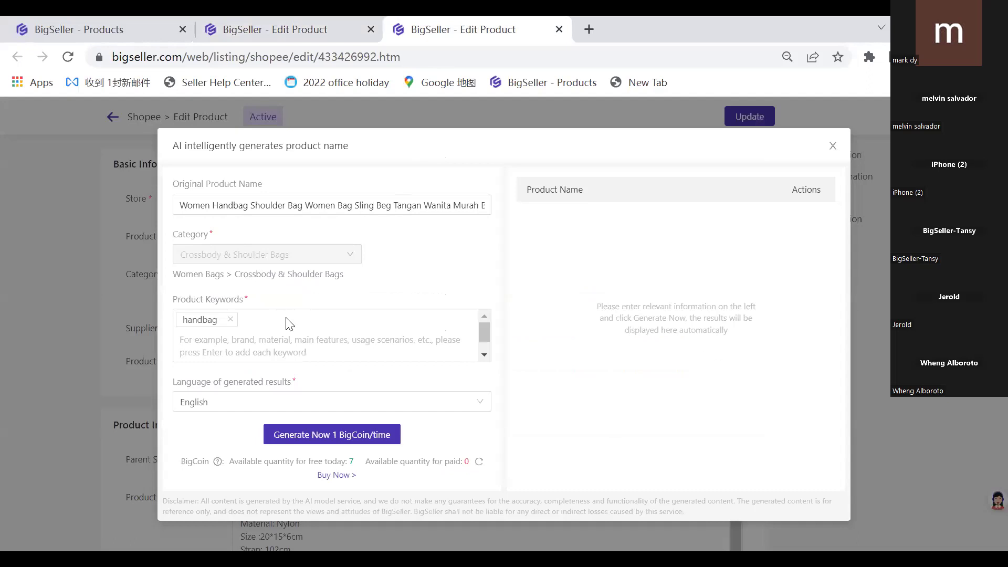
pyautogui.write('women')
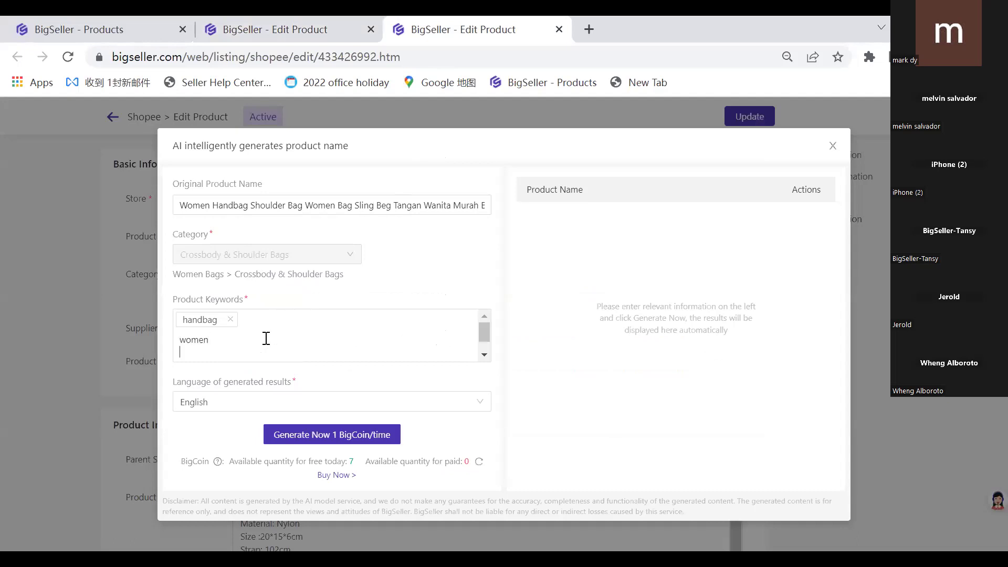
pyautogui.press('Return')
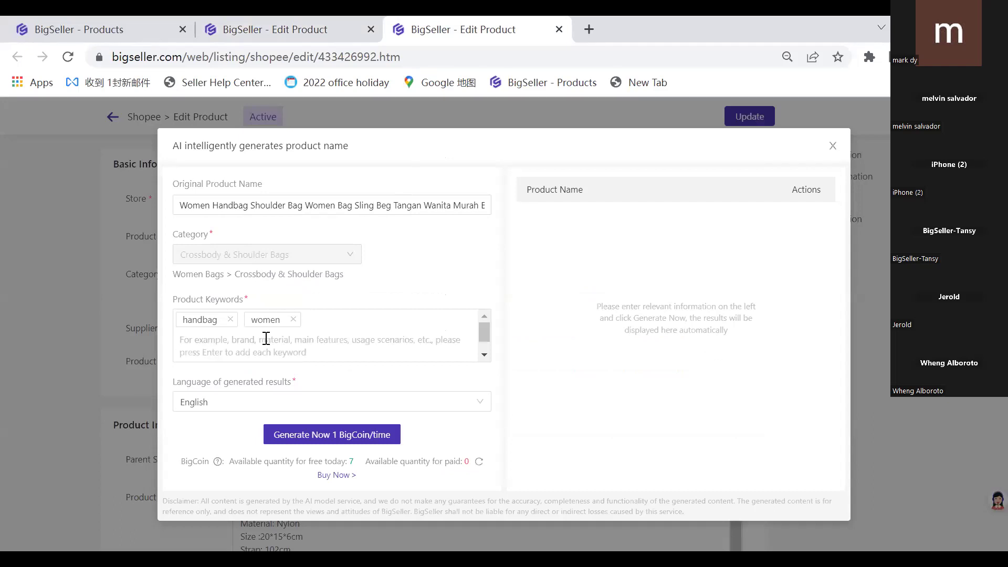
pyautogui.write('good touc')
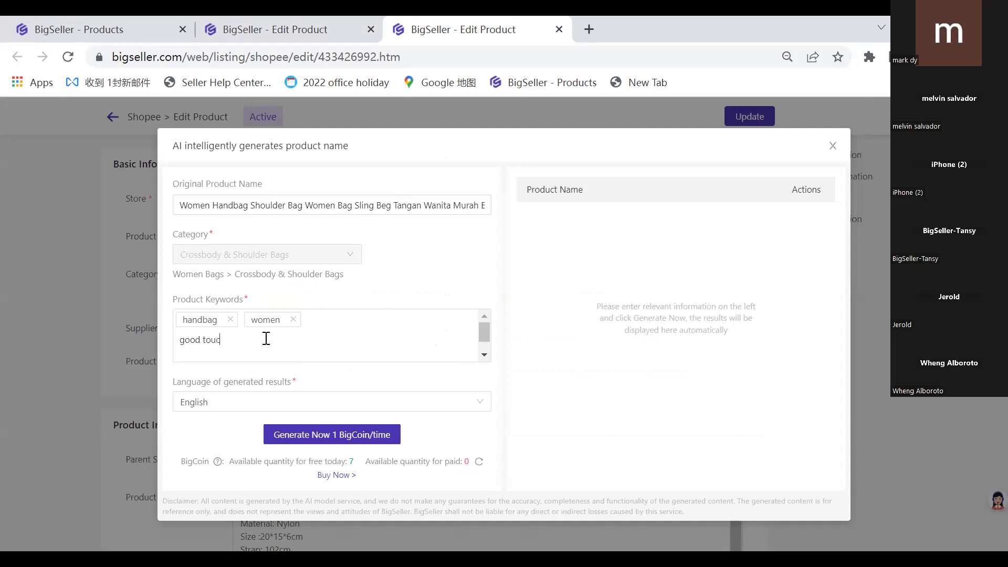
pyautogui.write('h')
pyautogui.press('Return')
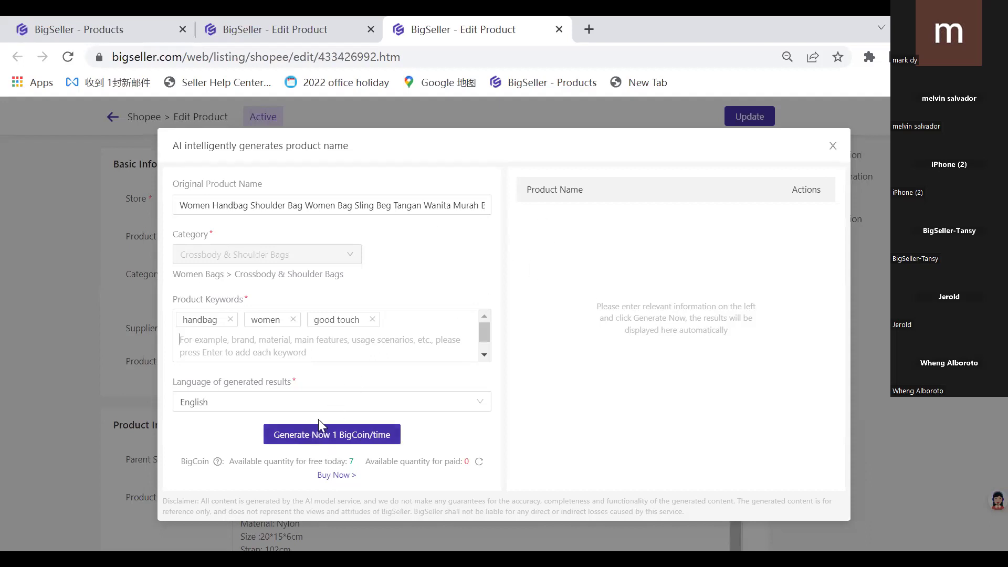
pyautogui.click(360, 440)
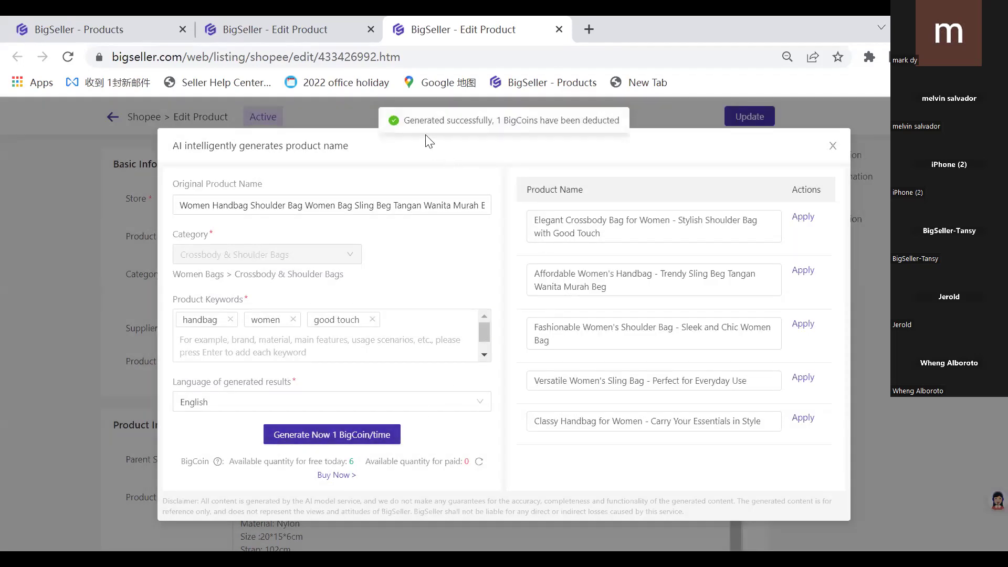
# Examine the deduction notice and compare the AI-generated product name suggestions
pyautogui.moveTo(406, 120); pyautogui.dragTo(593, 122)
pyautogui.click(546, 134)
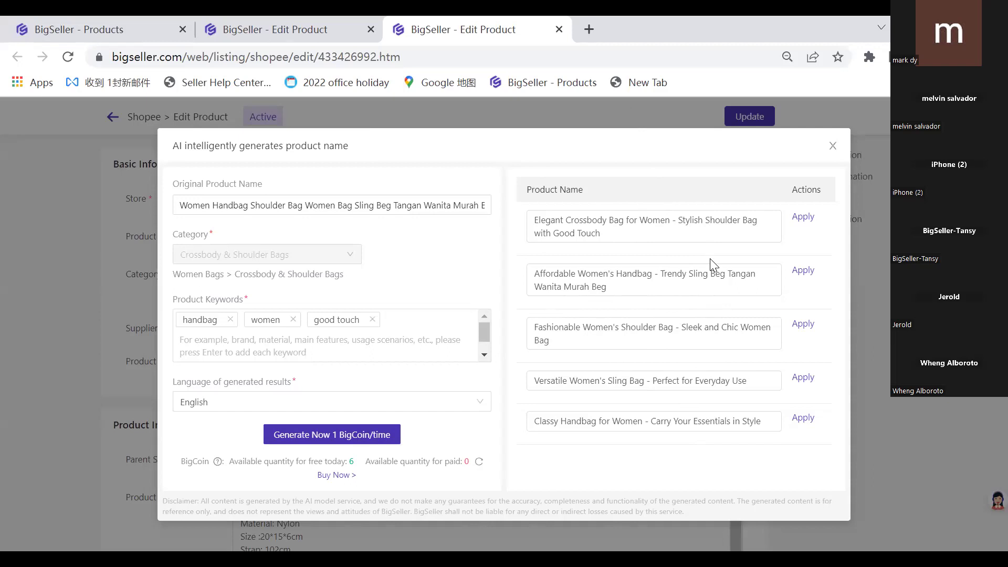
pyautogui.click(701, 348)
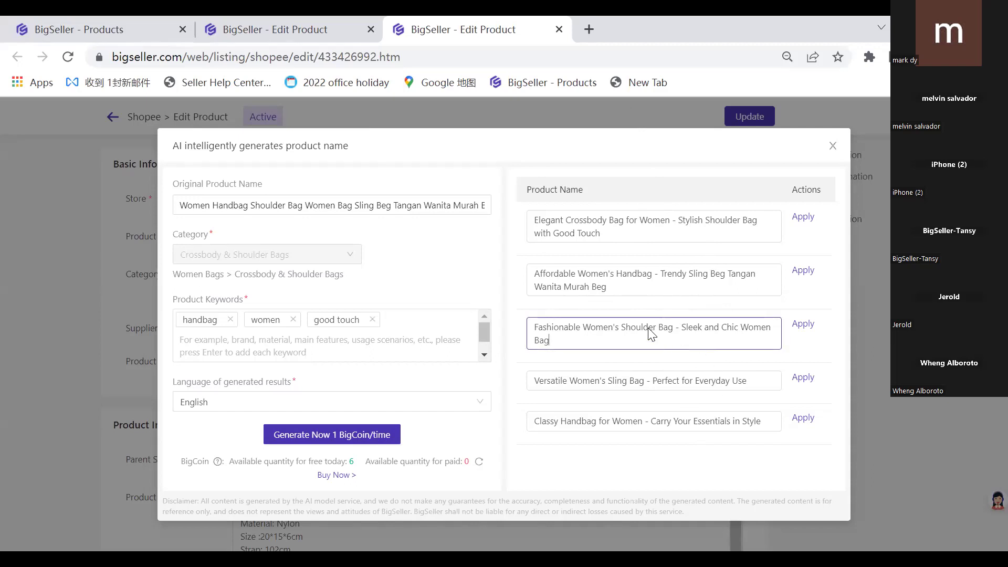
pyautogui.click(632, 292)
pyautogui.click(615, 234)
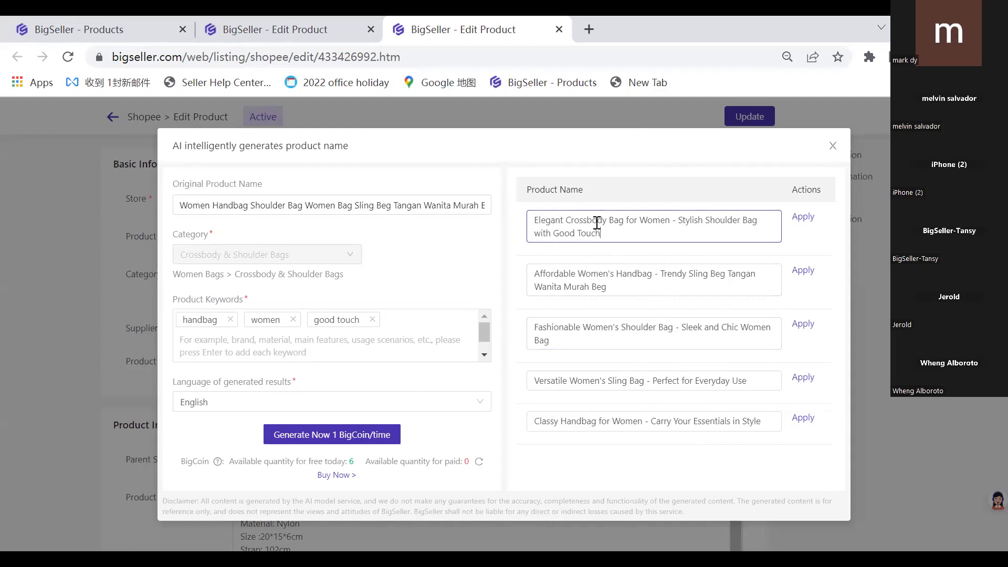
pyautogui.click(581, 279)
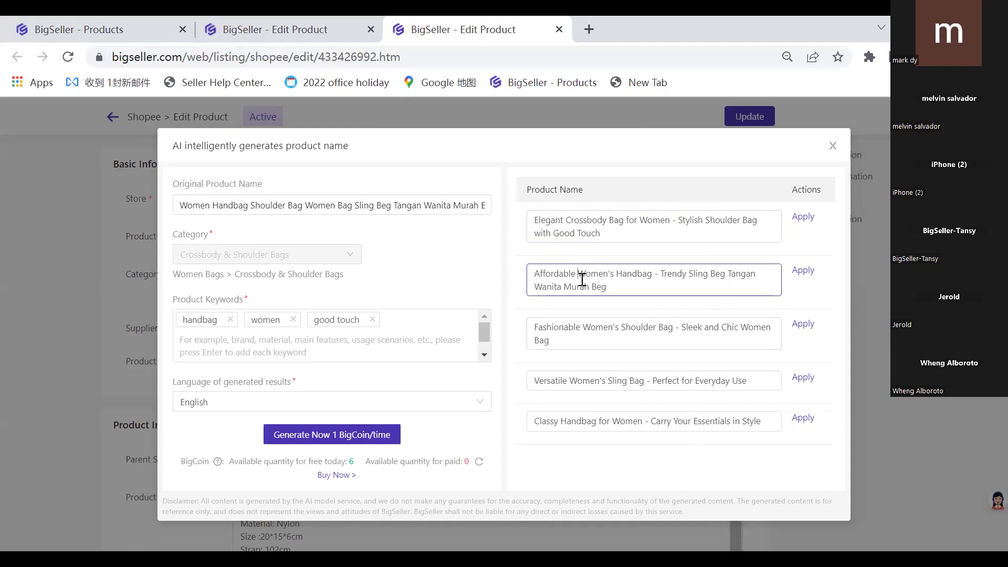
pyautogui.click(604, 235)
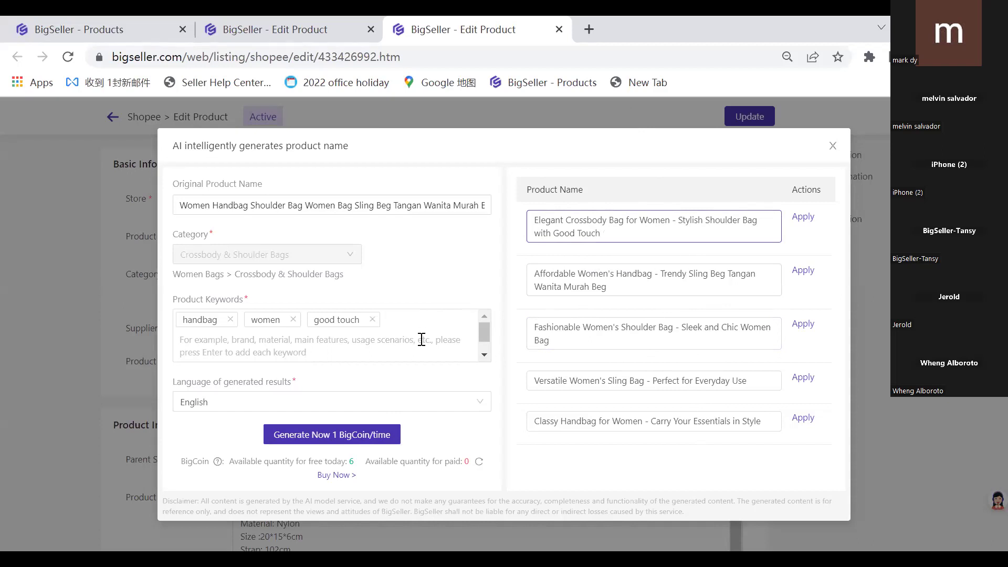
# Examine the first AI-generated product name suggestions and the available free and paid BigCoin quantities
pyautogui.click(617, 282)
pyautogui.moveTo(612, 229); pyautogui.dragTo(533, 221)
pyautogui.click(574, 226)
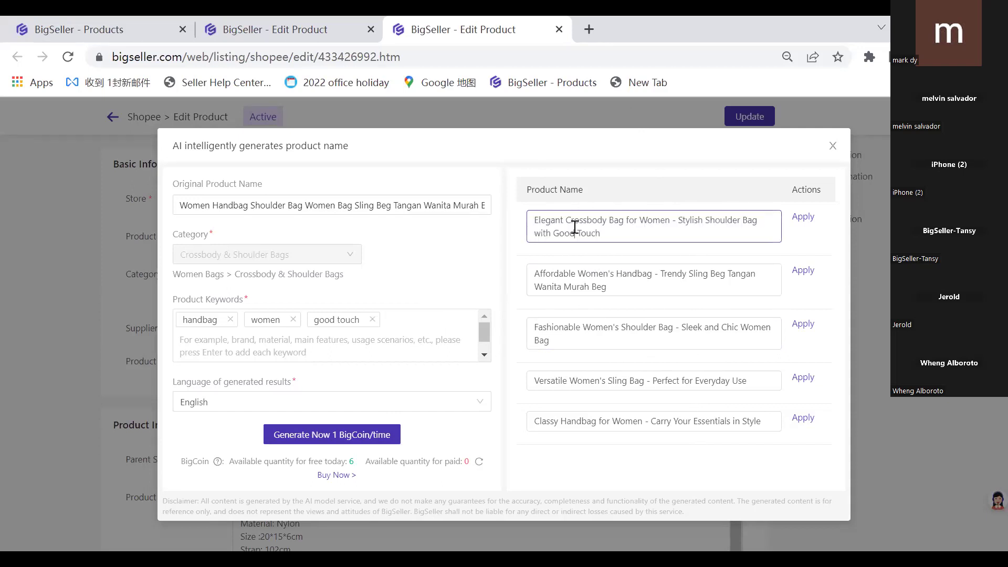
pyautogui.moveTo(601, 234); pyautogui.dragTo(542, 216)
pyautogui.click(610, 234)
pyautogui.doubleClick(352, 462)
pyautogui.click(366, 469)
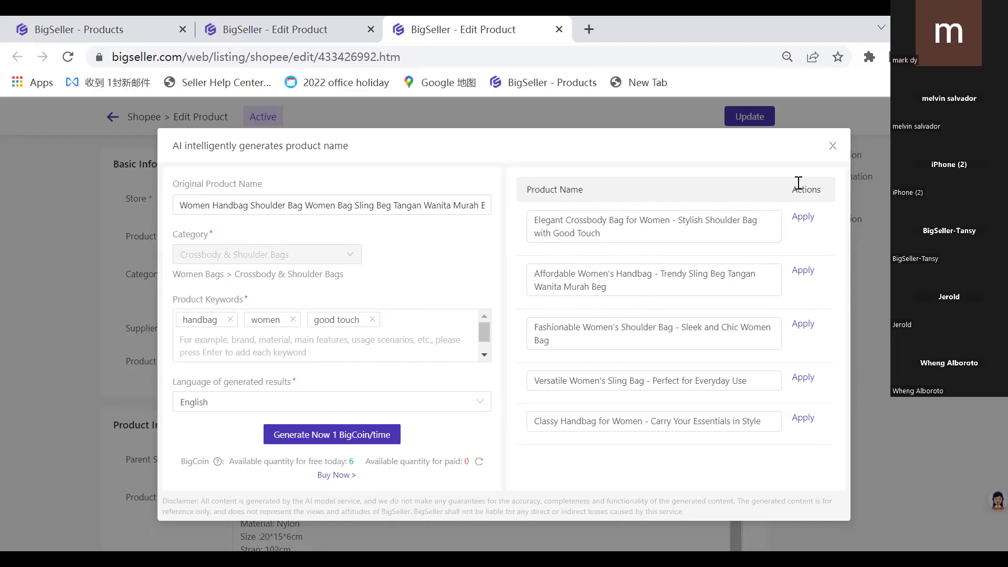
# Close the AI product name generator and discard the generated names without applying any
pyautogui.click(832, 146)
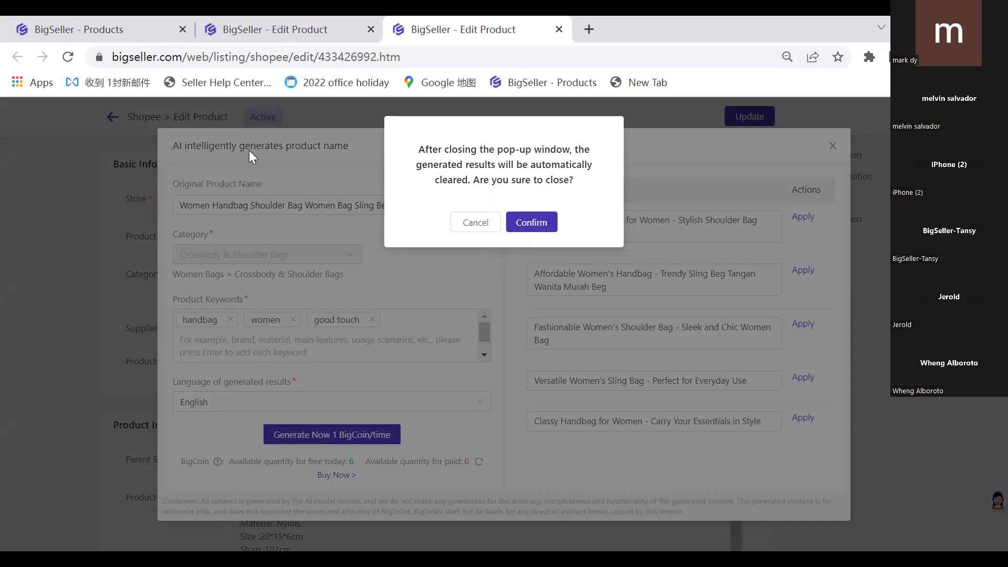
pyautogui.click(470, 226)
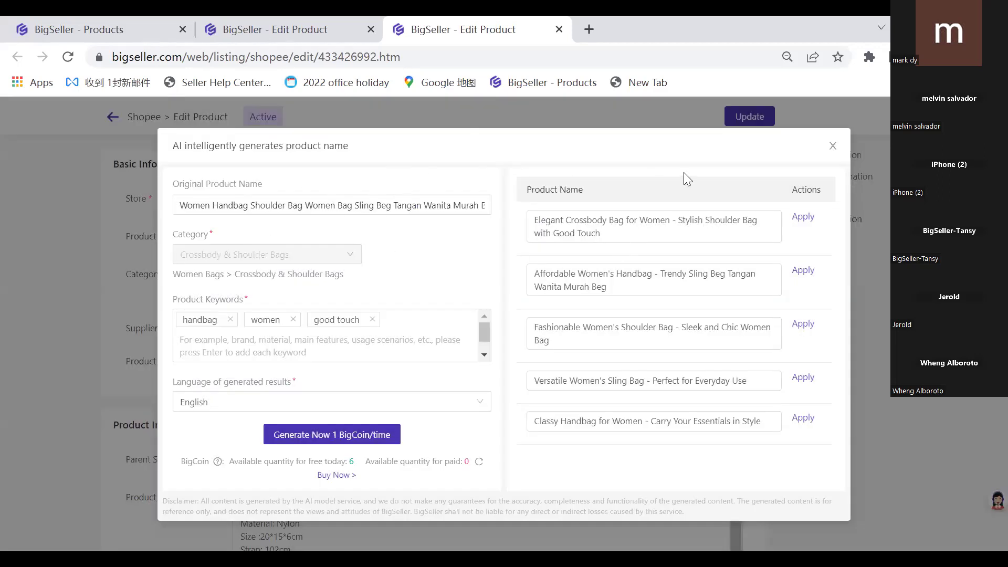
pyautogui.click(829, 146)
pyautogui.click(546, 223)
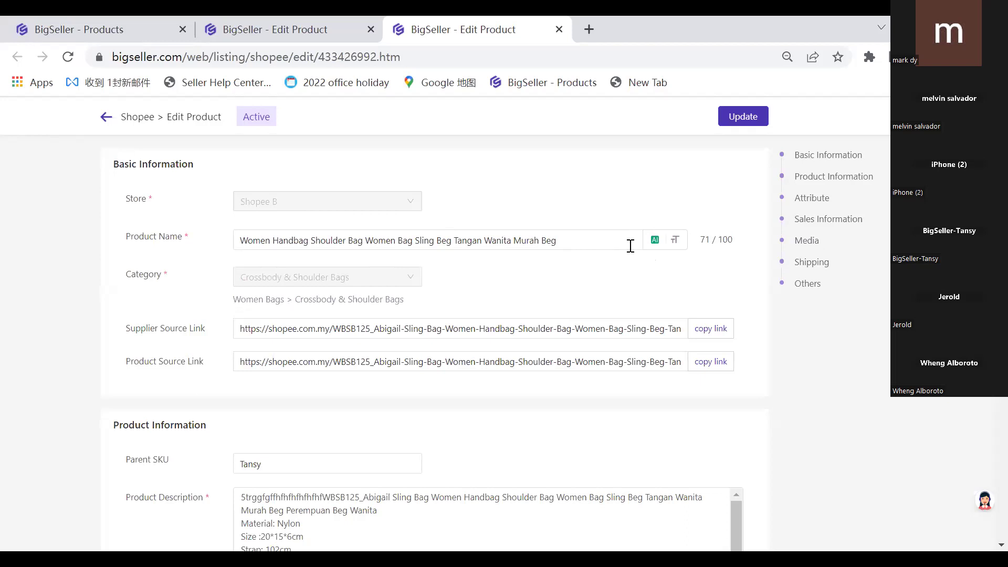
# Examine the handbag listing's product description in the product information section
pyautogui.scroll(-1, 630, 246)
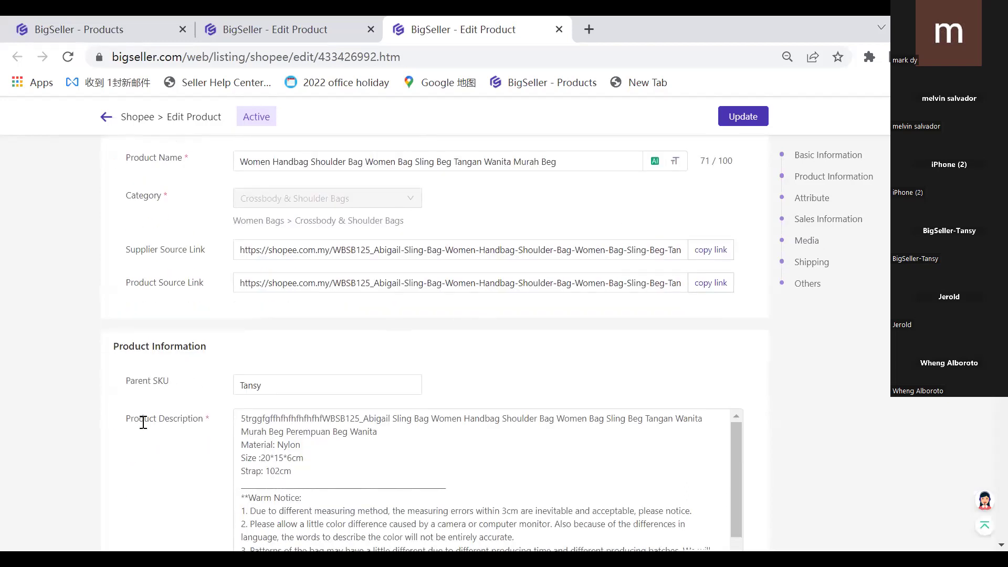
pyautogui.moveTo(140, 420); pyautogui.dragTo(183, 433)
pyautogui.scroll(-1, 513, 405)
pyautogui.scroll(-1, 683, 378)
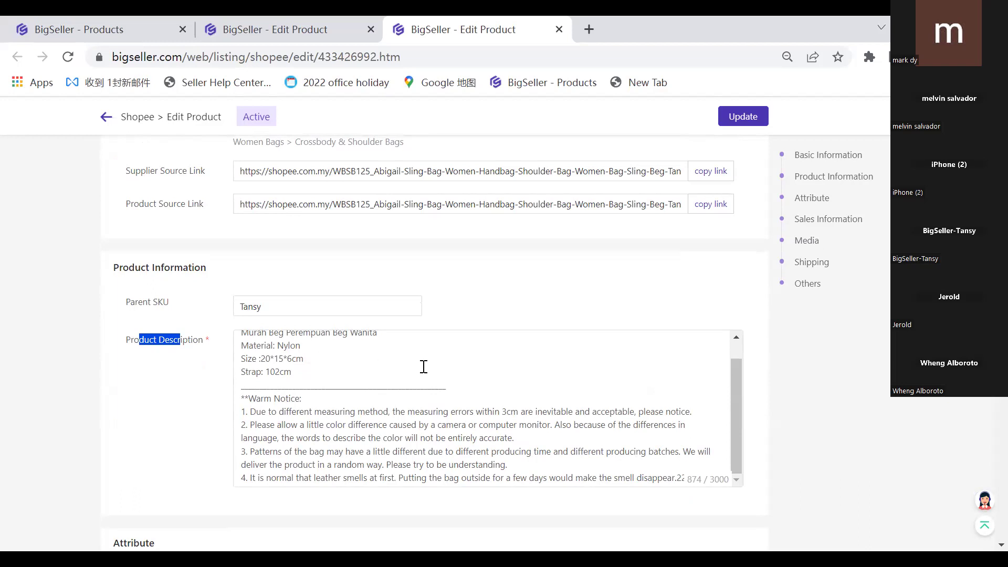
pyautogui.click(538, 339)
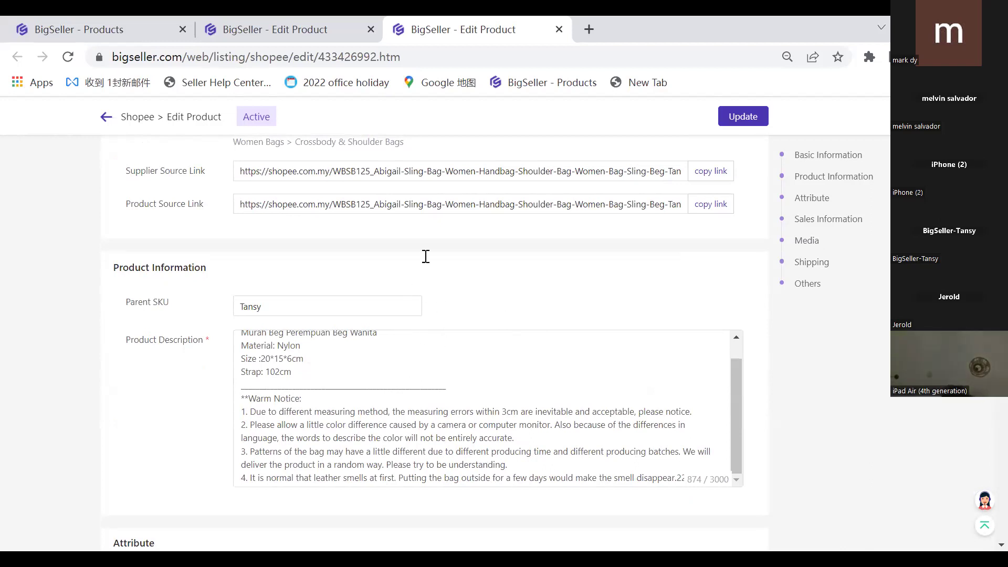
pyautogui.moveTo(139, 340); pyautogui.dragTo(194, 341)
pyautogui.click(206, 358)
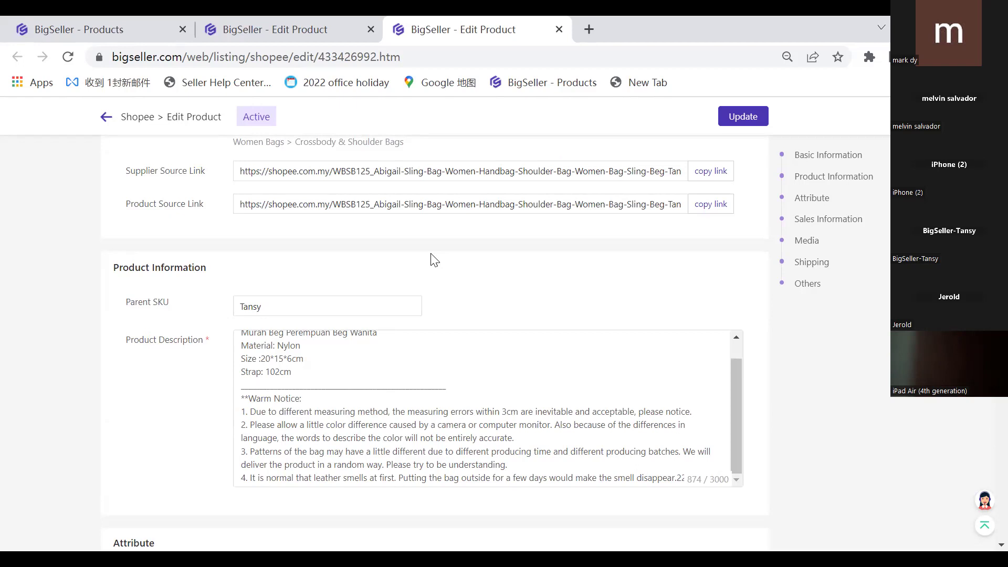
pyautogui.scroll(1, 433, 259)
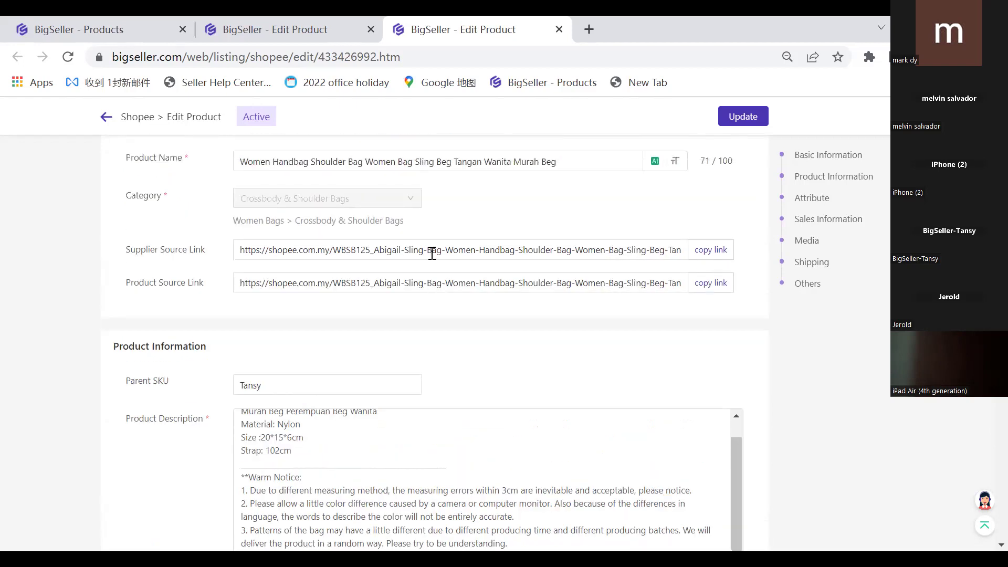
pyautogui.scroll(1, 431, 254)
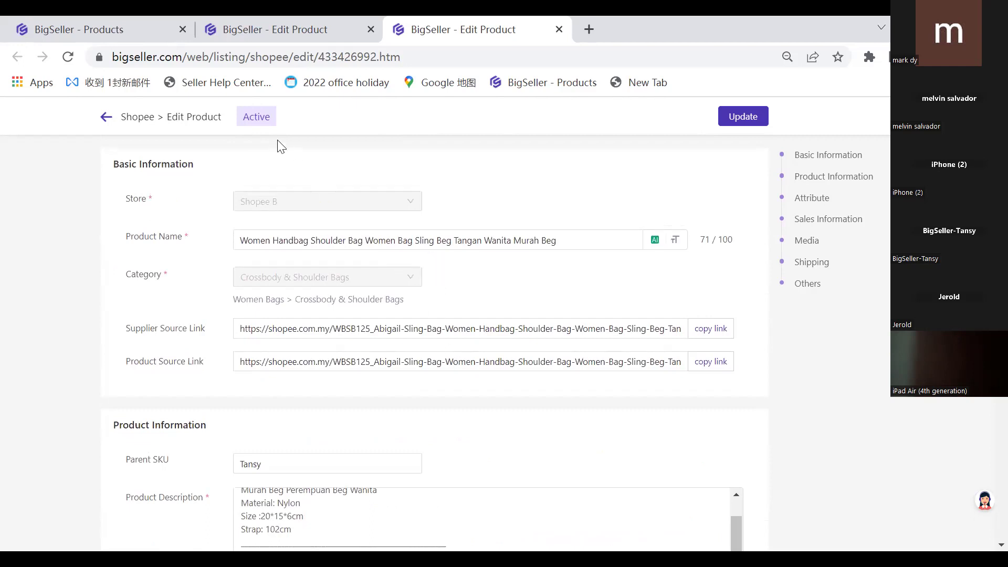
# Look over the product functions for each marketplace and compare the product name and description fields in the handbag's edit page
pyautogui.click(121, 31)
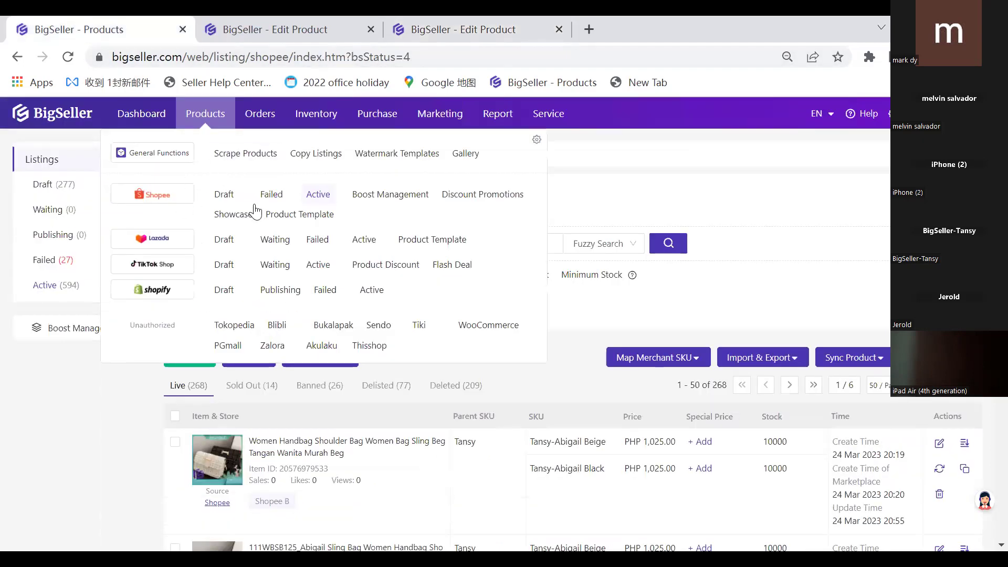
pyautogui.click(446, 33)
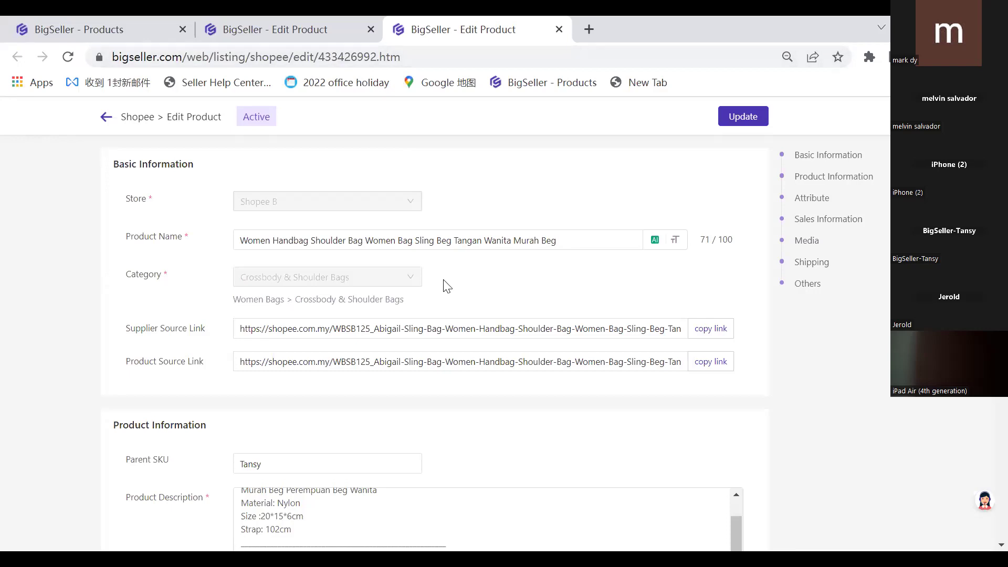
pyautogui.scroll(-2, 368, 389)
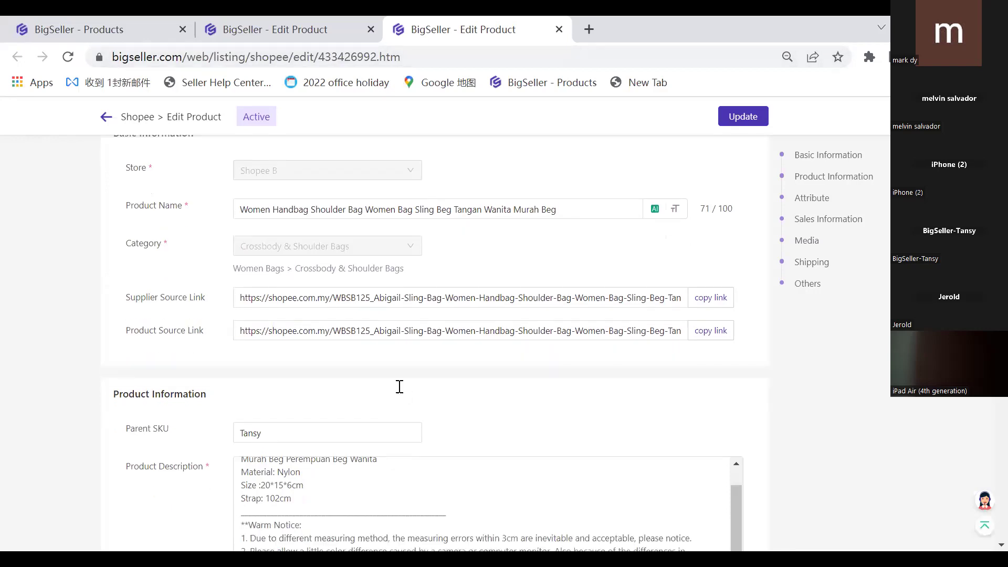
pyautogui.moveTo(153, 419); pyautogui.dragTo(182, 419)
pyautogui.moveTo(138, 159); pyautogui.dragTo(156, 163)
pyautogui.moveTo(164, 419); pyautogui.dragTo(178, 418)
pyautogui.click(181, 422)
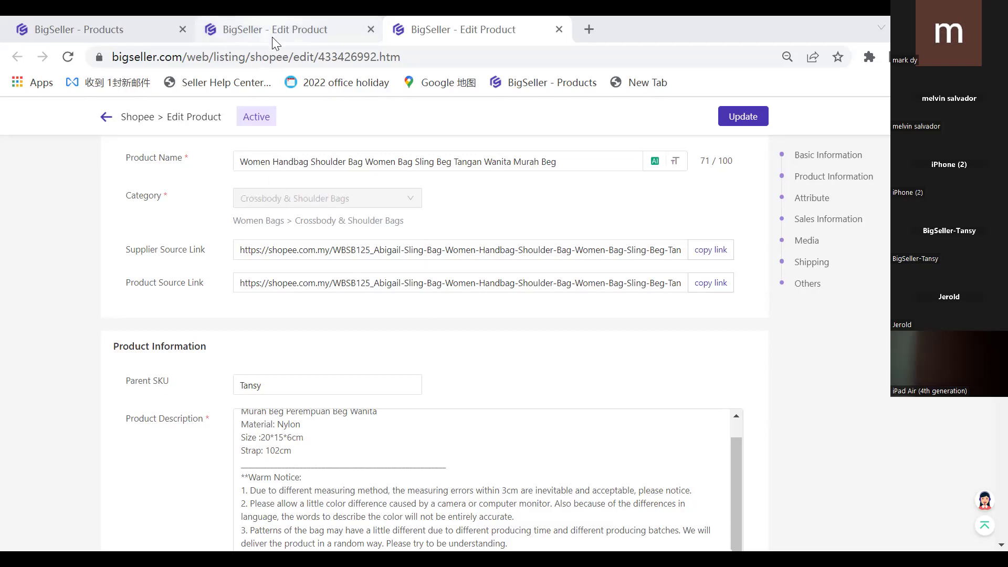
pyautogui.moveTo(132, 160); pyautogui.dragTo(182, 160)
pyautogui.moveTo(159, 419); pyautogui.dragTo(183, 418)
pyautogui.click(221, 400)
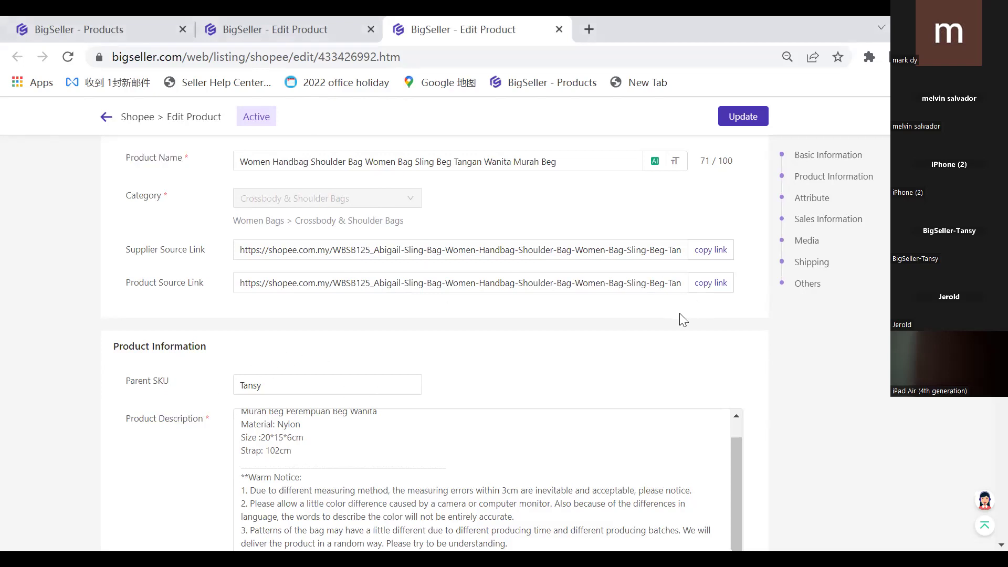
# Check the other open handbag edit page and the "Tools to Benefit your Business" slide, and return to the browser
pyautogui.click(291, 30)
pyautogui.scroll(5, 439, 293)
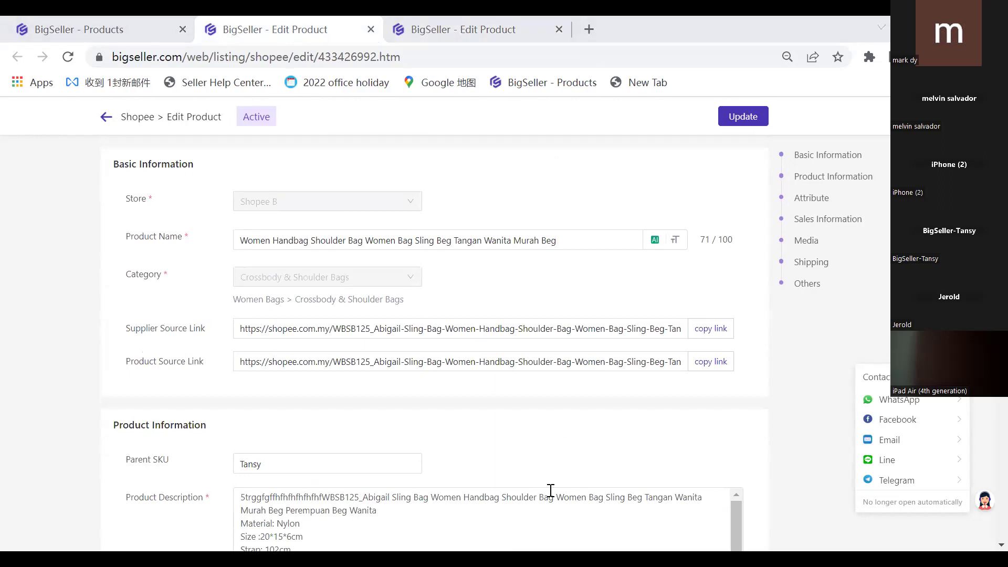
pyautogui.hotkey('alt', 'Tab')
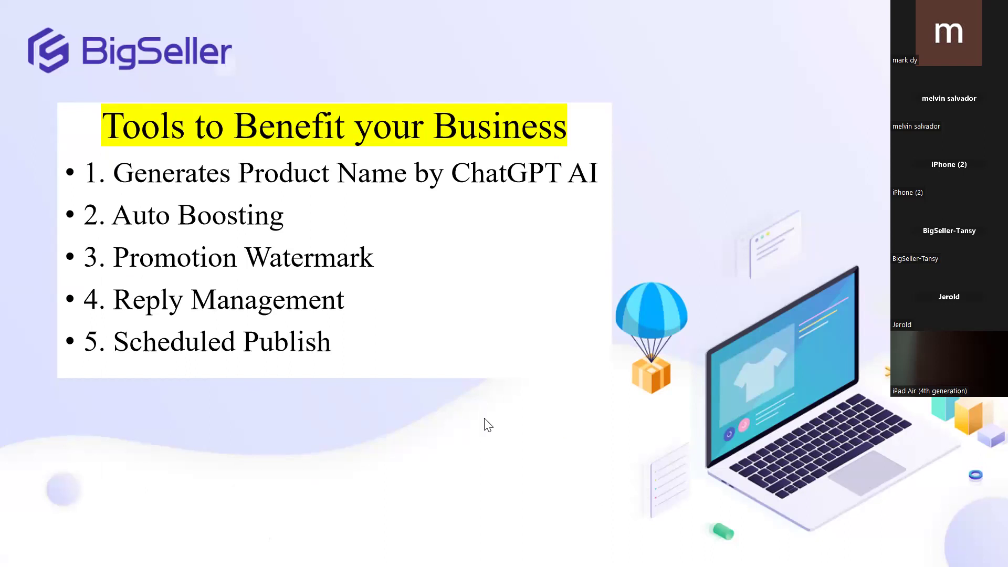
pyautogui.hotkey('alt', 'Tab')
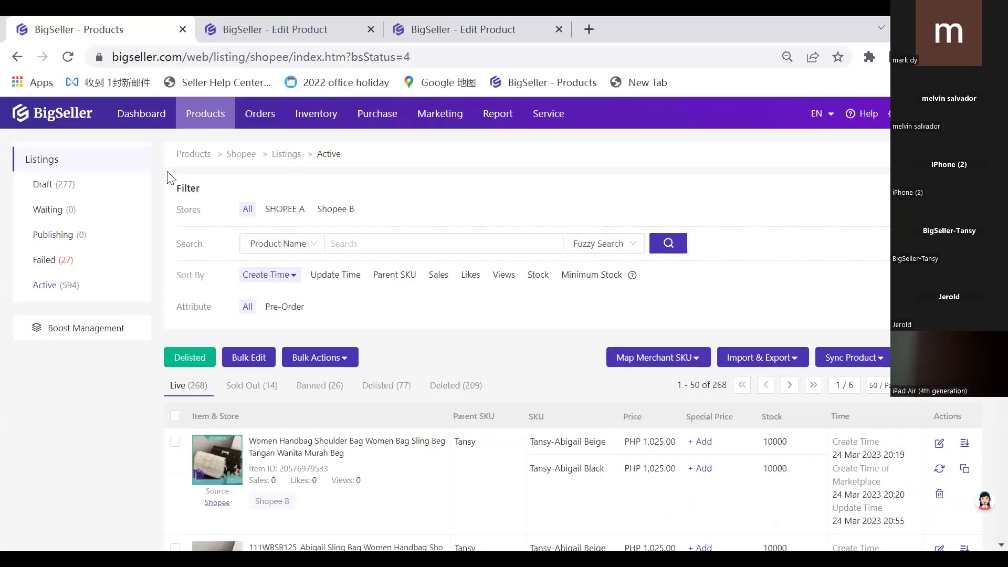
# Open Shopee's Boost Management and examine the boosting products of SHOPEE A and Shopee B
pyautogui.moveTo(210, 120)
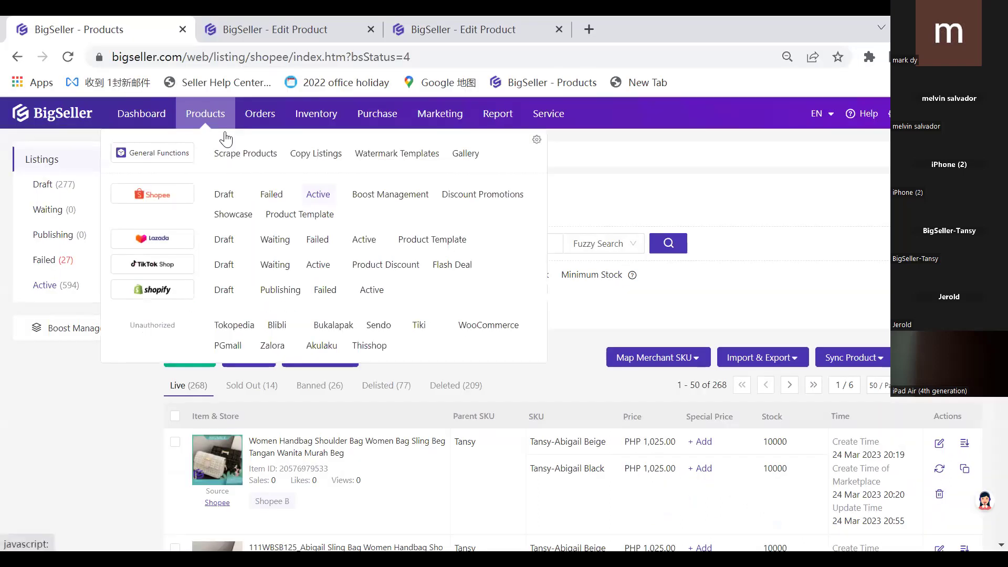
pyautogui.click(374, 195)
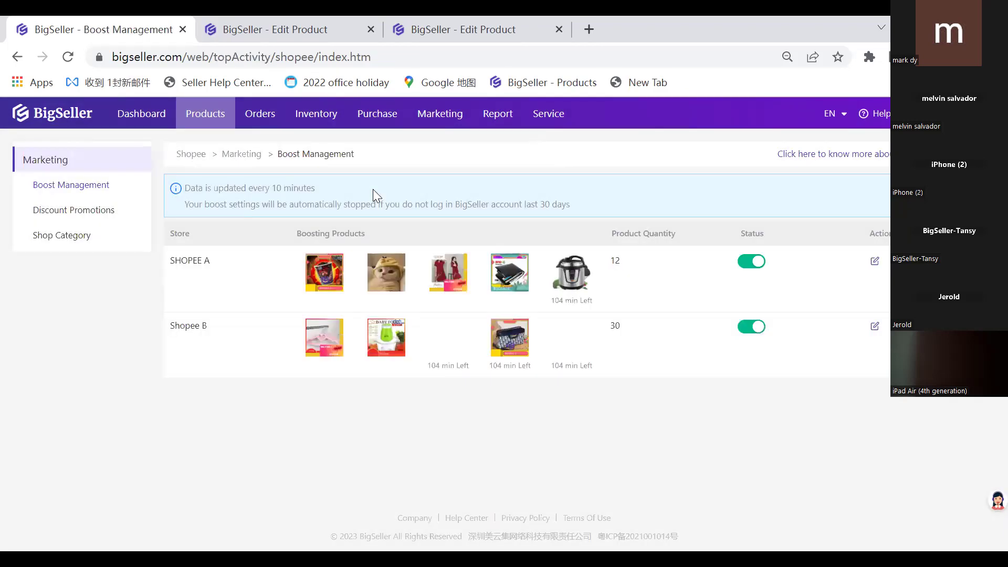
pyautogui.moveTo(433, 326)
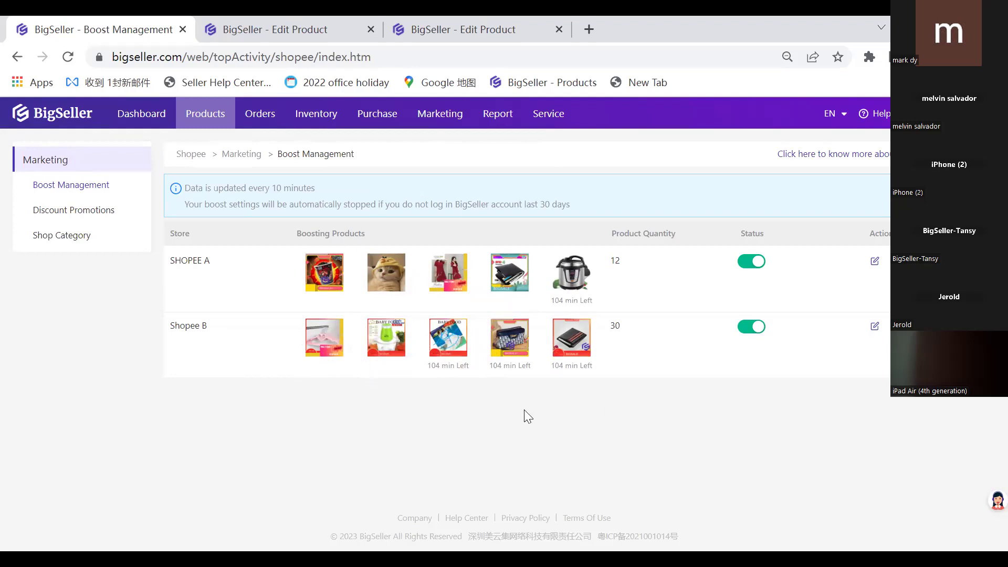
pyautogui.moveTo(312, 288)
pyautogui.moveTo(175, 259); pyautogui.dragTo(212, 265)
pyautogui.click(168, 336)
# Open the auto boosting settings of SHOPEE A and check the maximum product quantity
pyautogui.click(835, 270)
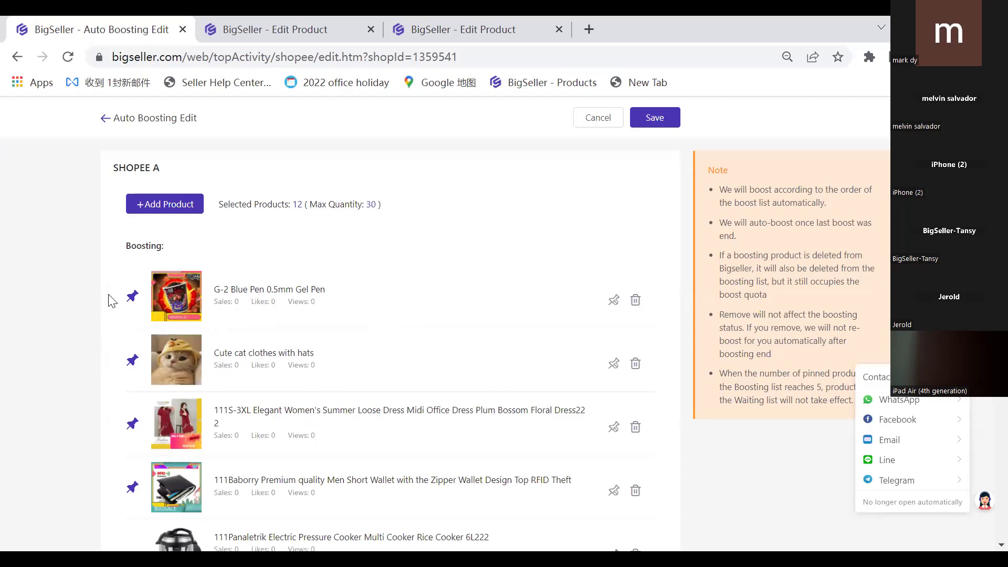
pyautogui.moveTo(307, 205); pyautogui.dragTo(363, 207)
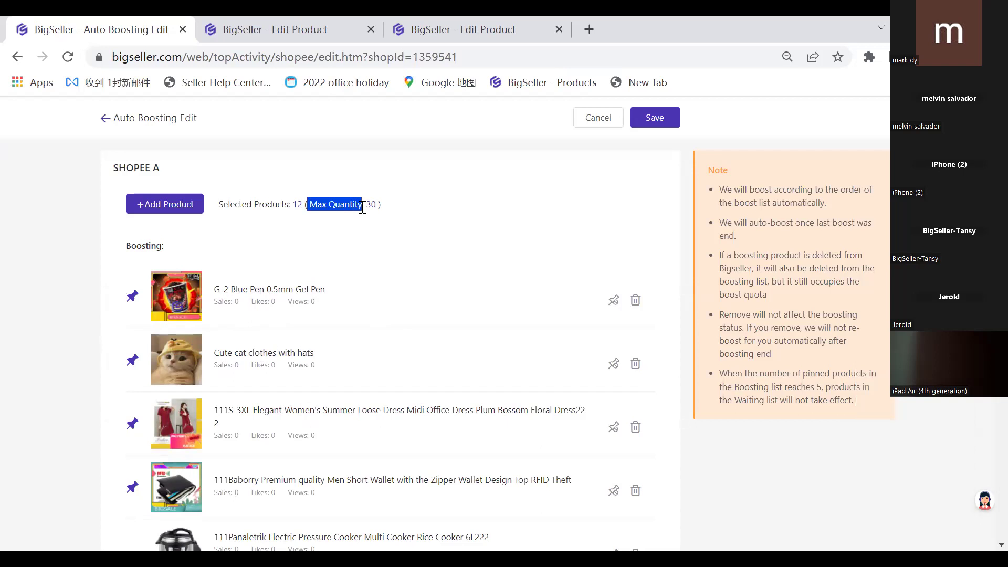
pyautogui.click(373, 205)
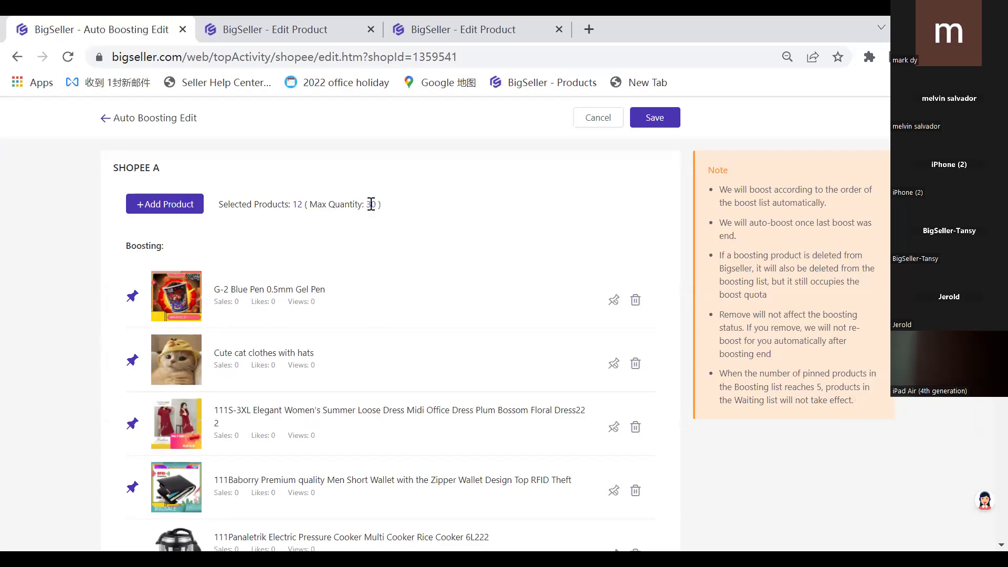
# Examine SHOPEE A's boosting and waiting lists, including the pinned products and the electric pressure cooker's boost countdown
pyautogui.scroll(-5, 263, 336)
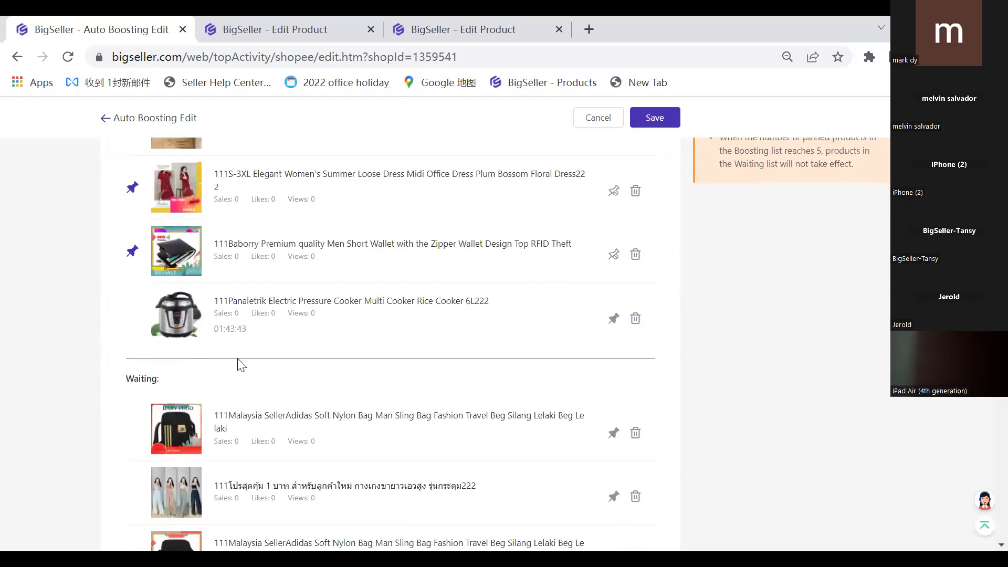
pyautogui.scroll(5, 193, 293)
pyautogui.scroll(-3, 201, 353)
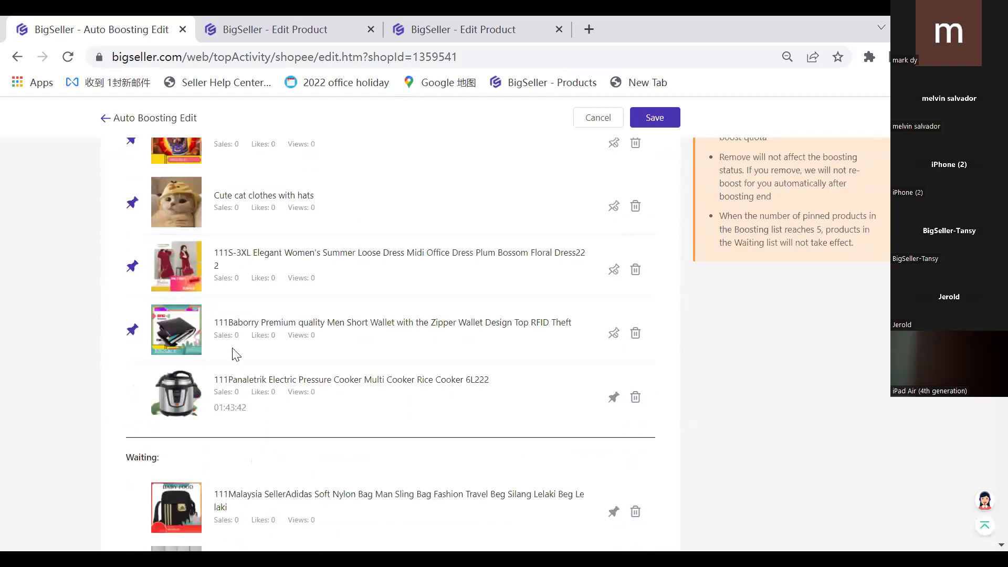
pyautogui.scroll(1, 175, 257)
pyautogui.scroll(2, 183, 195)
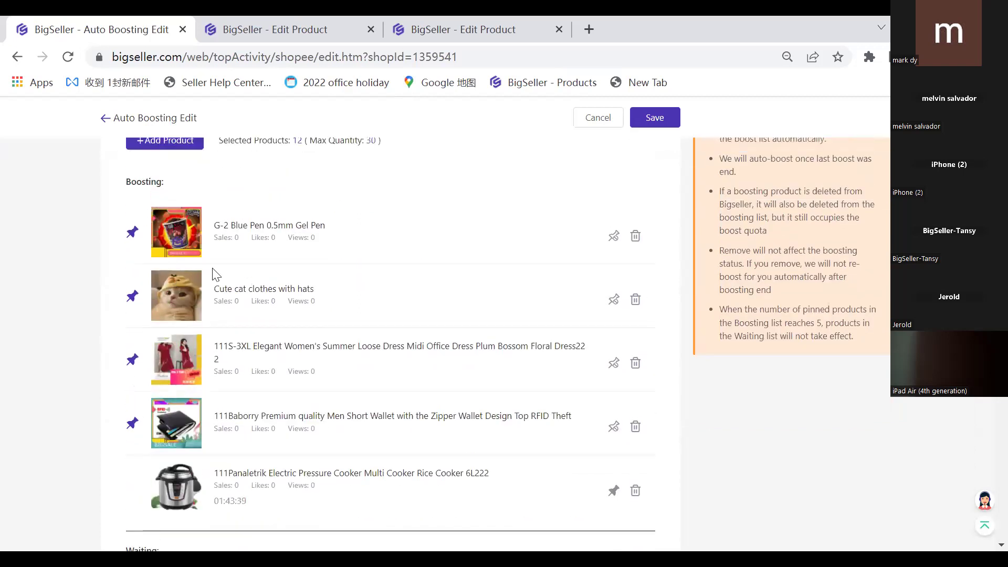
pyautogui.scroll(-2, 152, 304)
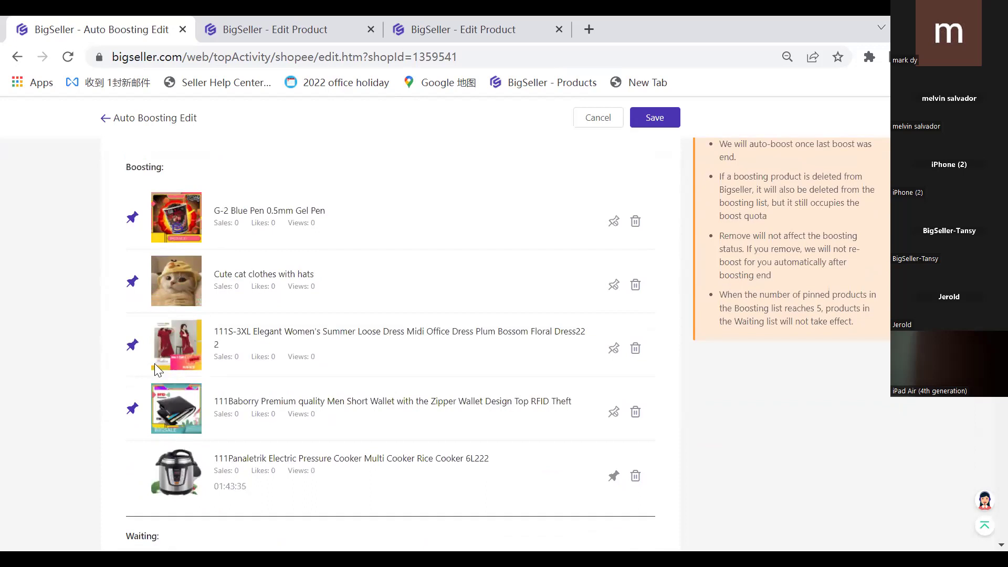
pyautogui.moveTo(215, 489)
pyautogui.mouseDown()
pyautogui.moveTo(254, 493)
pyautogui.moveTo(218, 483)
pyautogui.moveTo(232, 484)
pyautogui.mouseUp()
pyautogui.scroll(-1, 270, 483)
pyautogui.scroll(-2, 202, 377)
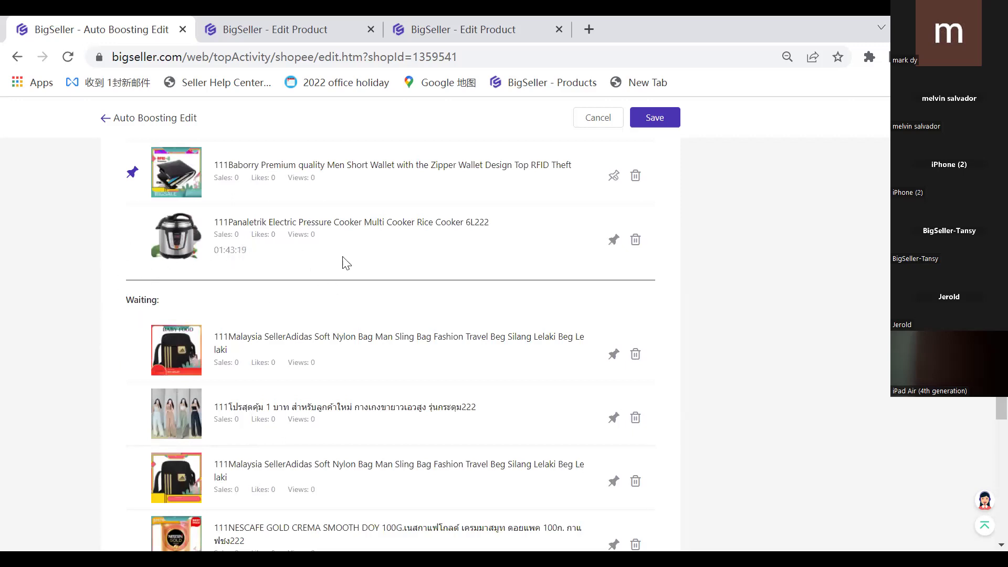
pyautogui.scroll(3, 315, 263)
pyautogui.scroll(2, 489, 419)
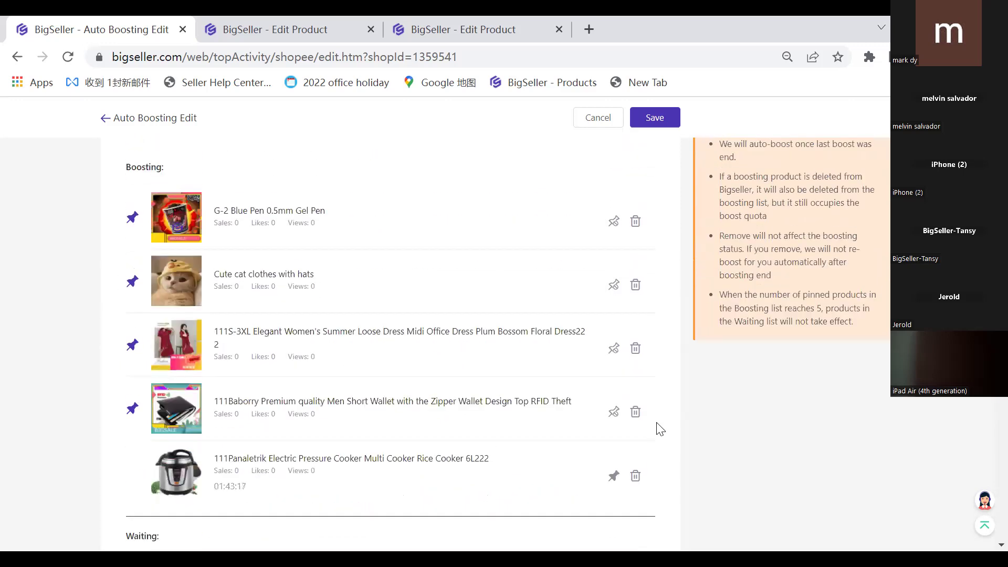
# Unpin the short wallet, the floral dress, the cat clothes and the G-2 Blue Pen in the boosting list
pyautogui.click(614, 413)
pyautogui.click(614, 349)
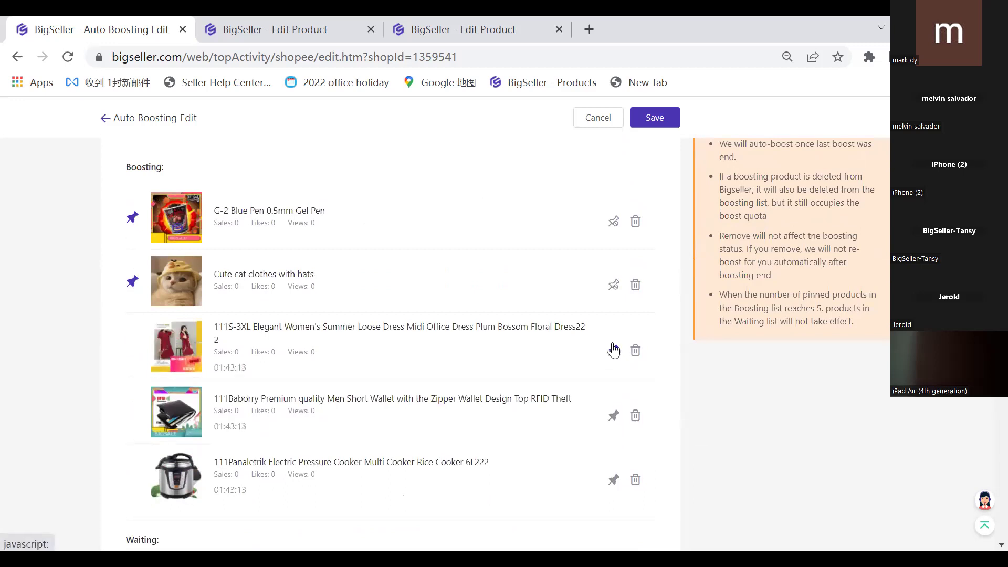
pyautogui.click(613, 286)
pyautogui.click(614, 221)
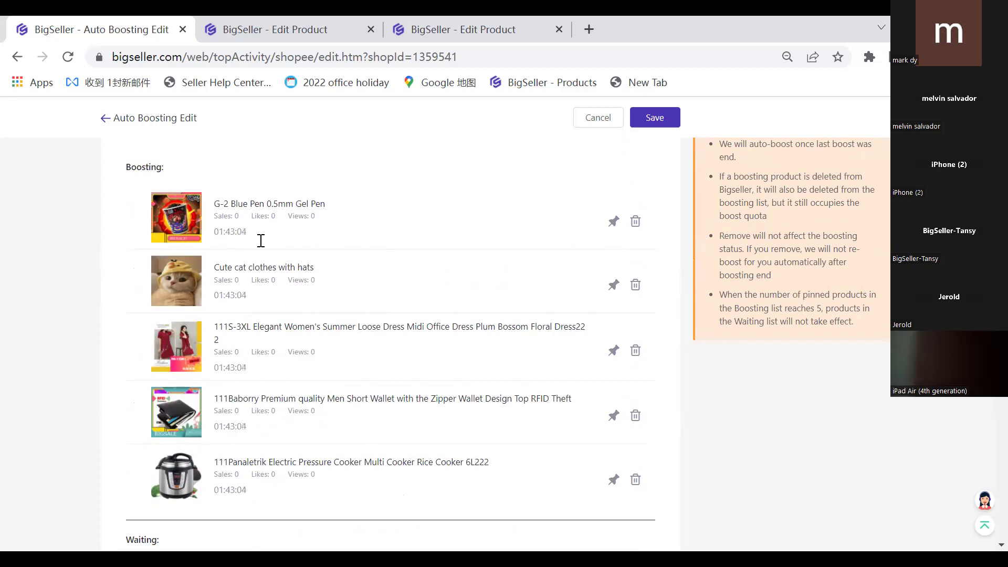
# Examine the boost countdowns of the unpinned products and the products in the waiting list
pyautogui.scroll(-4, 257, 322)
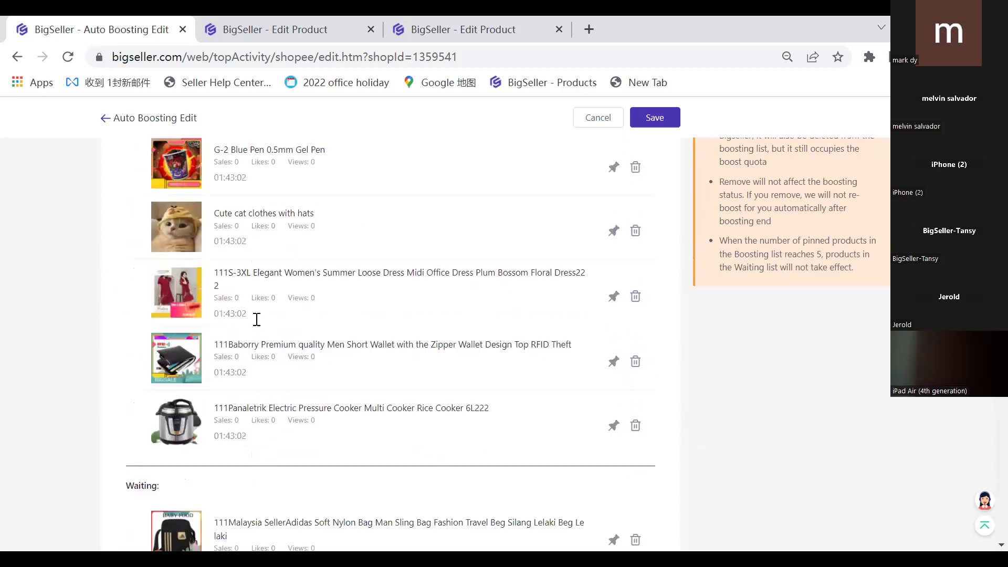
pyautogui.moveTo(219, 253); pyautogui.dragTo(273, 261)
pyautogui.click(252, 200)
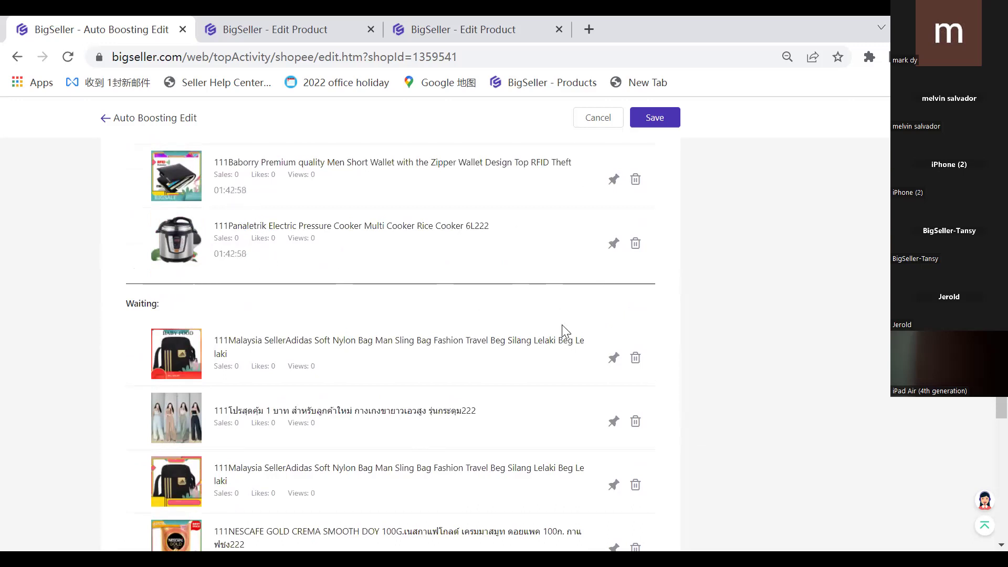
# Leave SHOPEE A's auto boosting settings without saving and return to the Boost Management store list
pyautogui.scroll(1, 491, 320)
pyautogui.scroll(2, 497, 277)
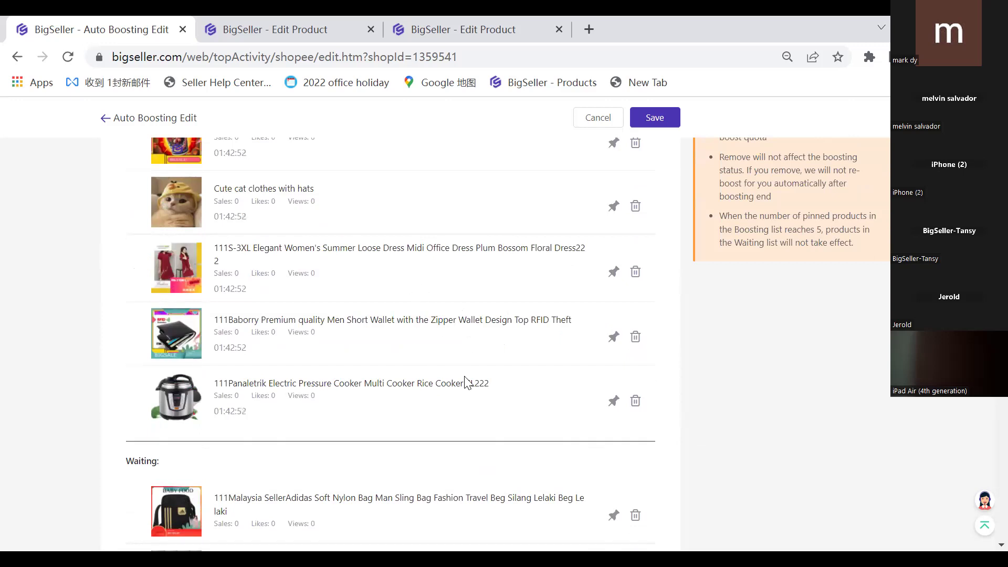
pyautogui.scroll(1, 321, 318)
pyautogui.scroll(3, 323, 321)
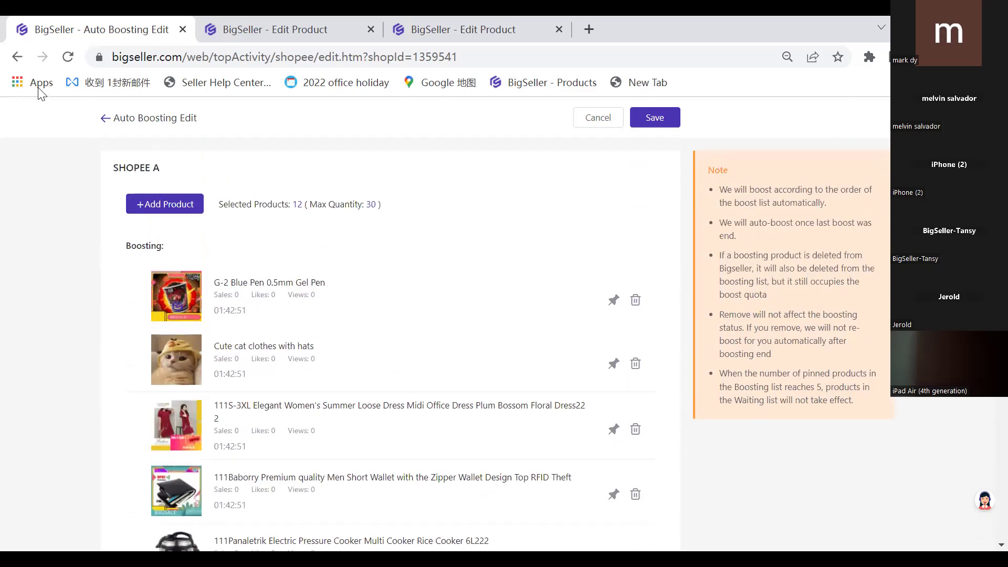
pyautogui.click(103, 119)
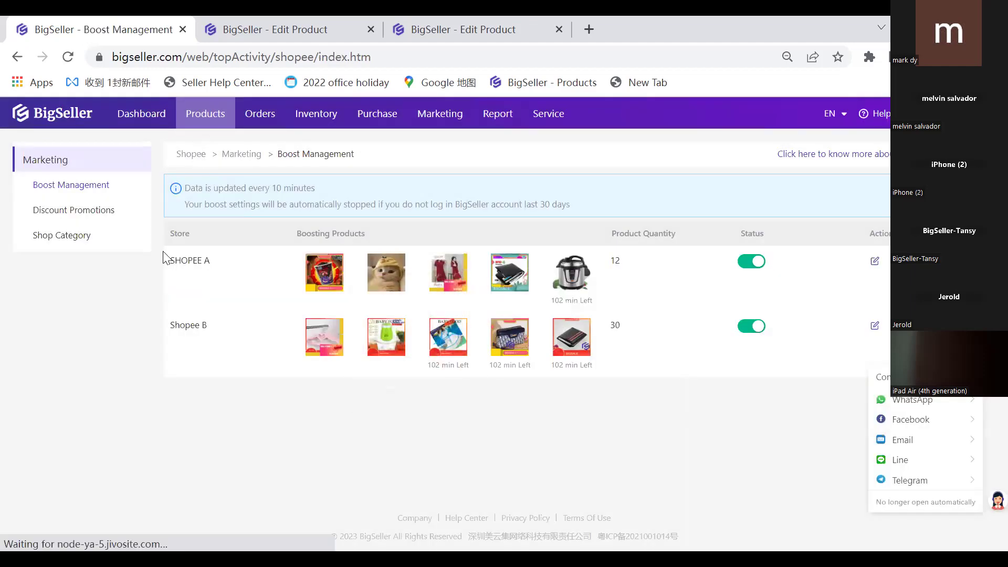
# Open the active Shopee listings and check the available bulk actions, including adding watermarks to product images
pyautogui.moveTo(205, 116)
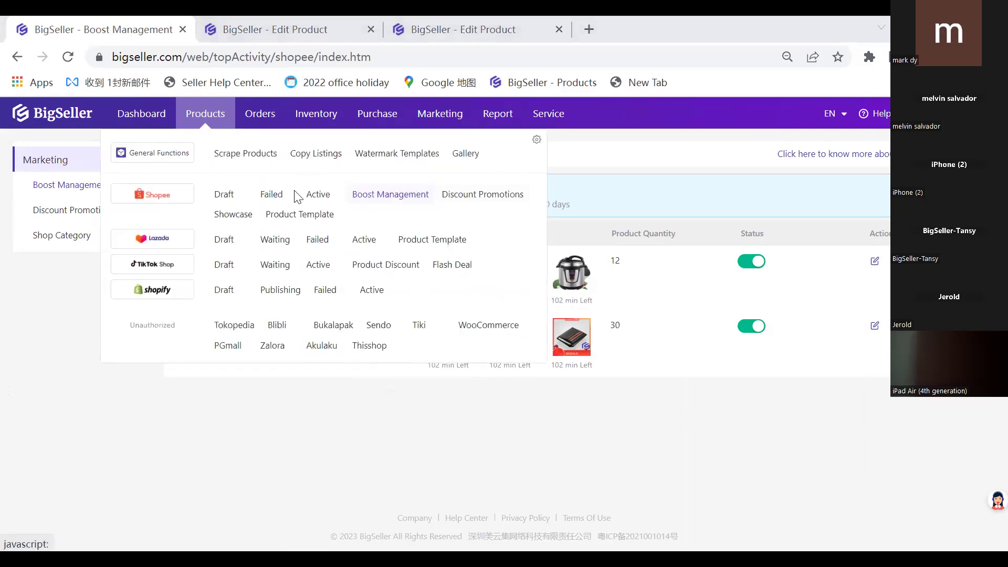
pyautogui.click(315, 195)
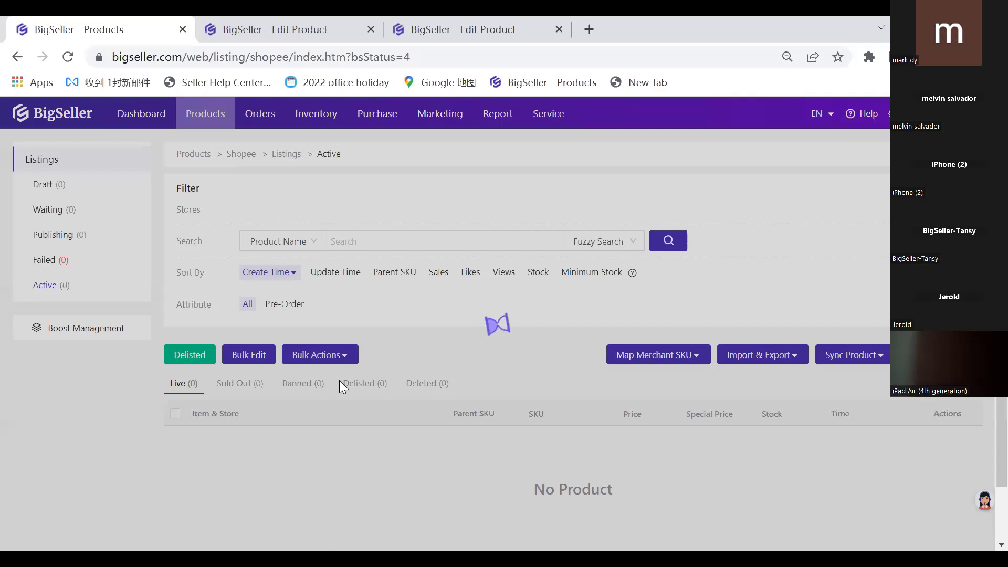
pyautogui.moveTo(318, 358)
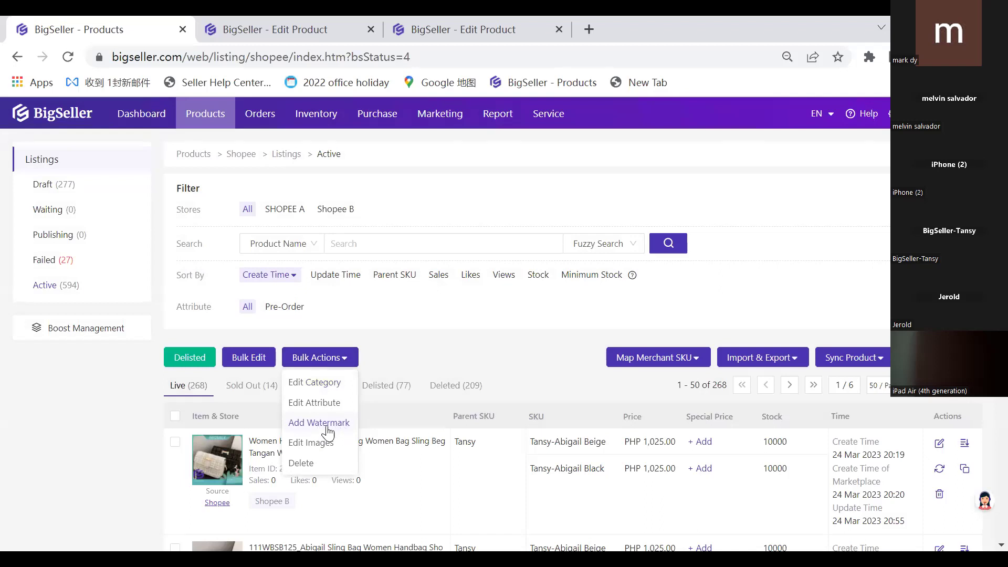
pyautogui.moveTo(238, 456)
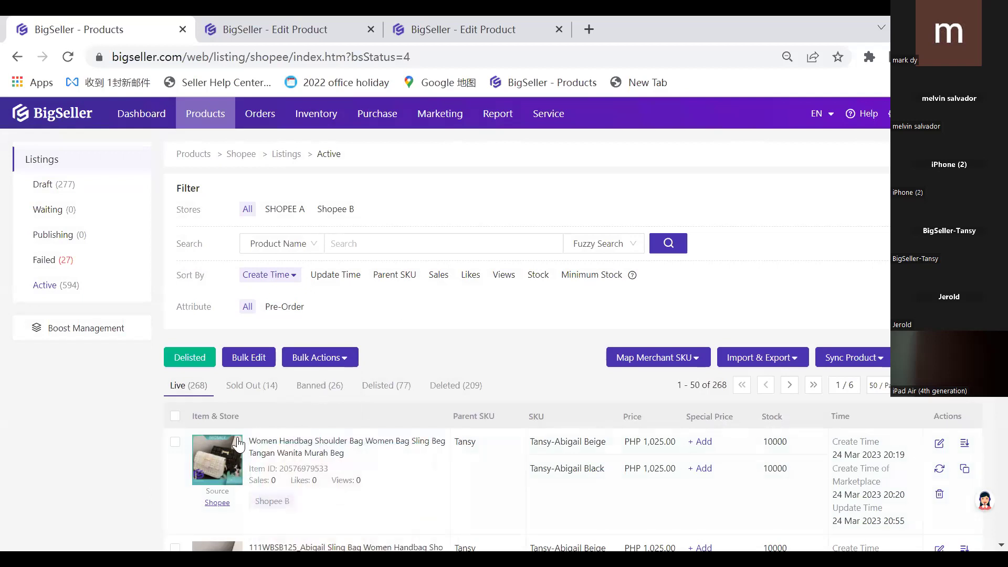
# Open the promotion watermark templates and examine the watermark validity time of the first Shopee template
pyautogui.moveTo(439, 121)
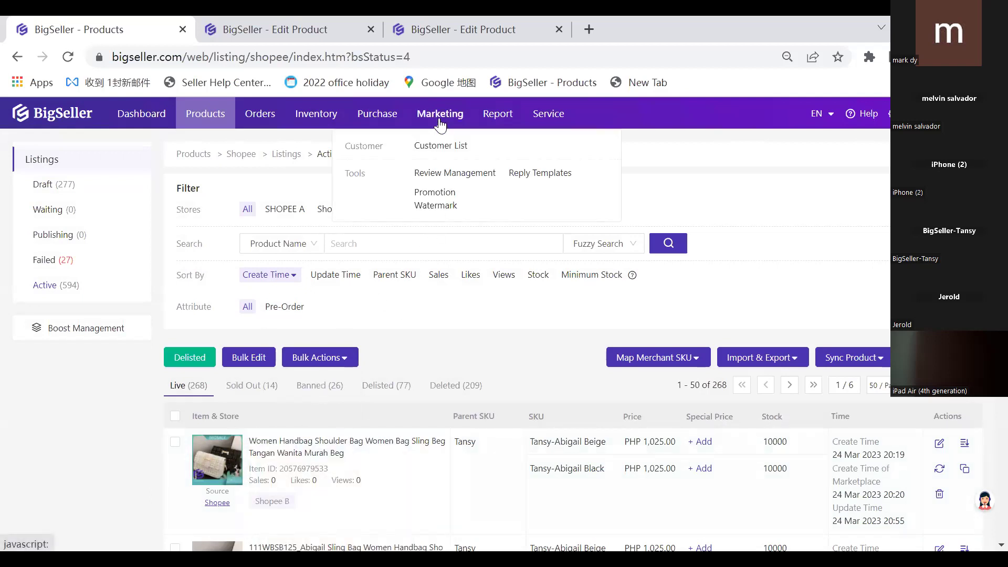
pyautogui.click(423, 204)
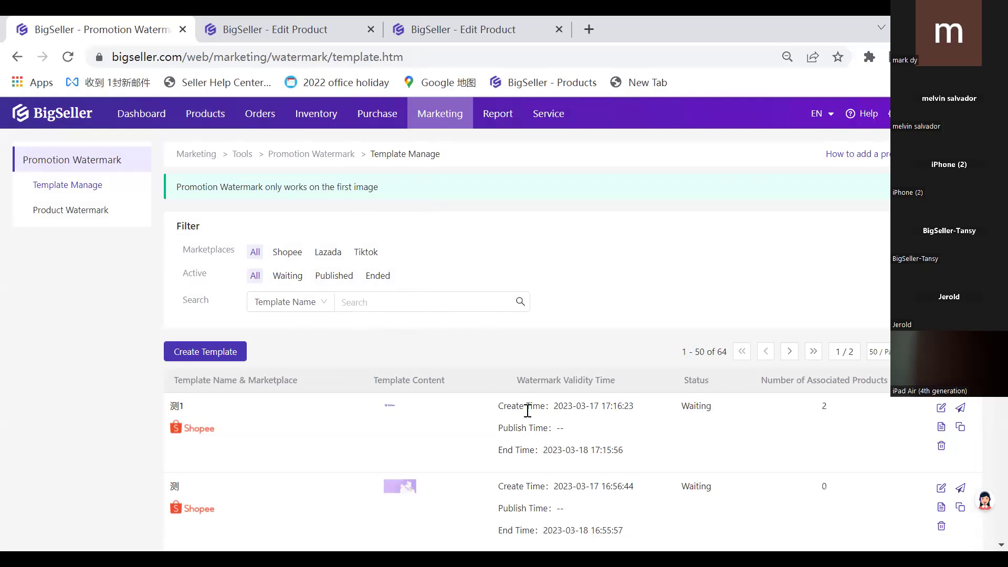
pyautogui.doubleClick(509, 406)
pyautogui.click(534, 357)
pyautogui.moveTo(436, 131)
pyautogui.moveTo(206, 122)
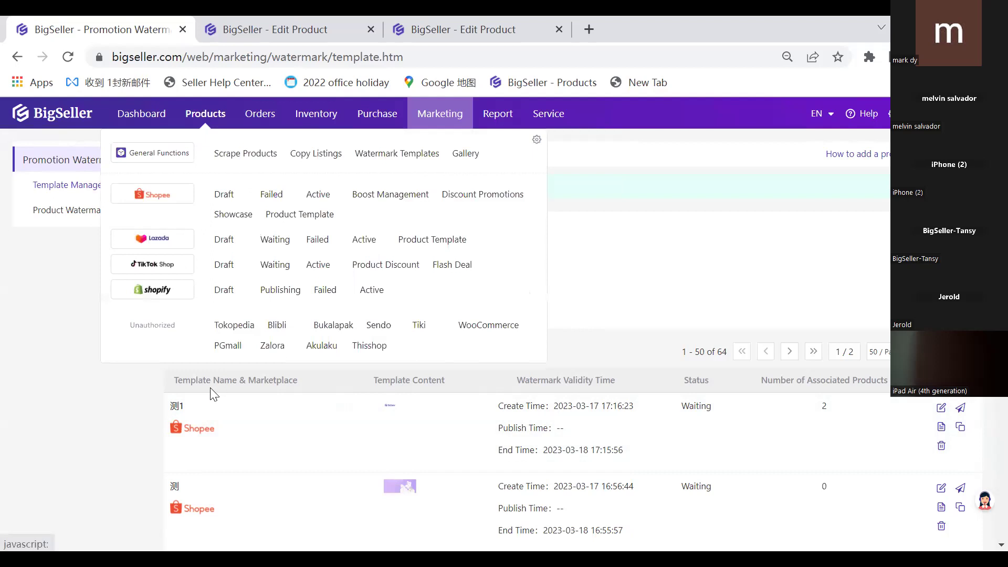
pyautogui.scroll(-1, 711, 369)
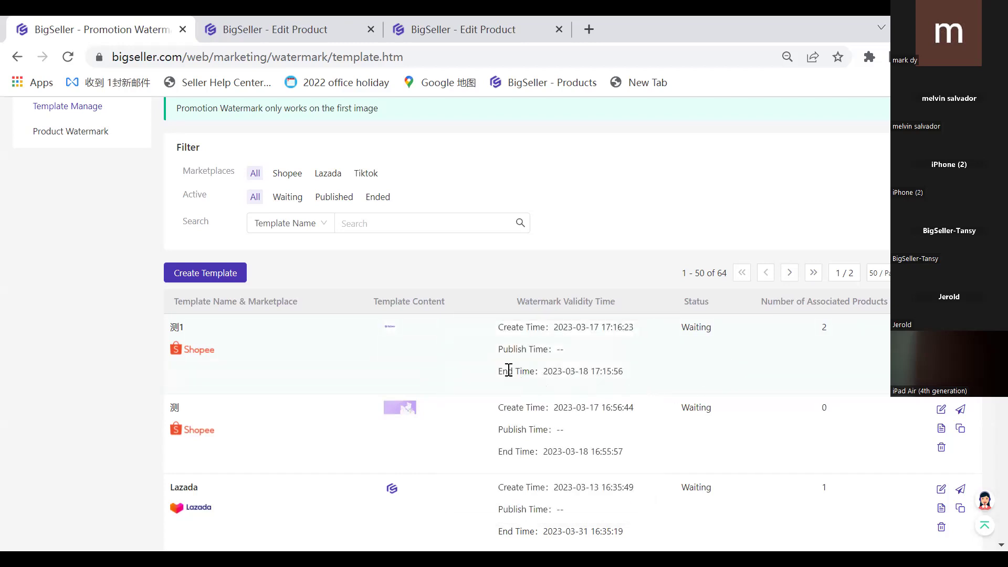
pyautogui.moveTo(505, 369); pyautogui.dragTo(648, 373)
pyautogui.click(648, 373)
pyautogui.scroll(2, 368, 315)
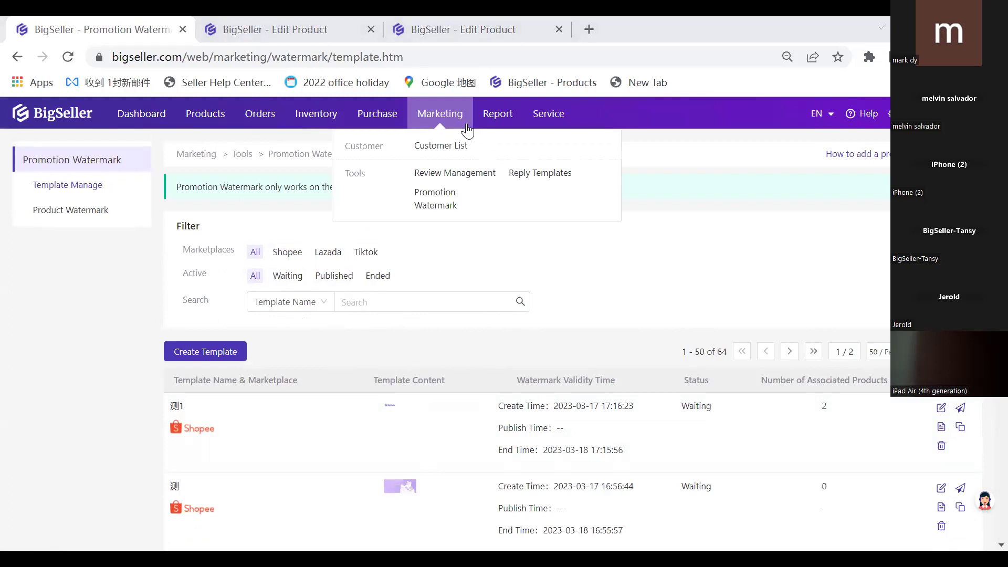
# View the stores' review management settings and start a new reply template named Shopee
pyautogui.click(437, 175)
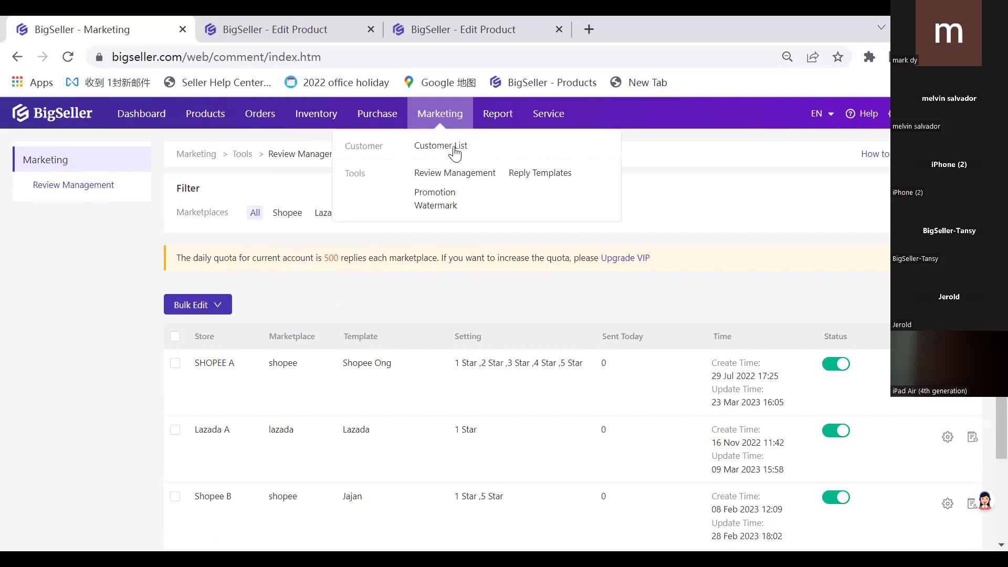
pyautogui.click(556, 177)
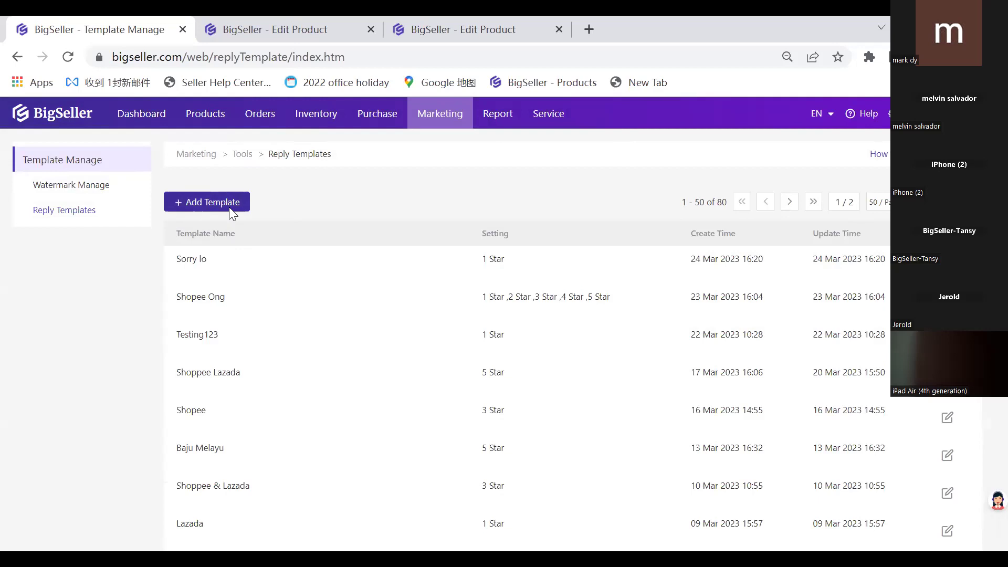
pyautogui.click(229, 207)
pyautogui.click(219, 175)
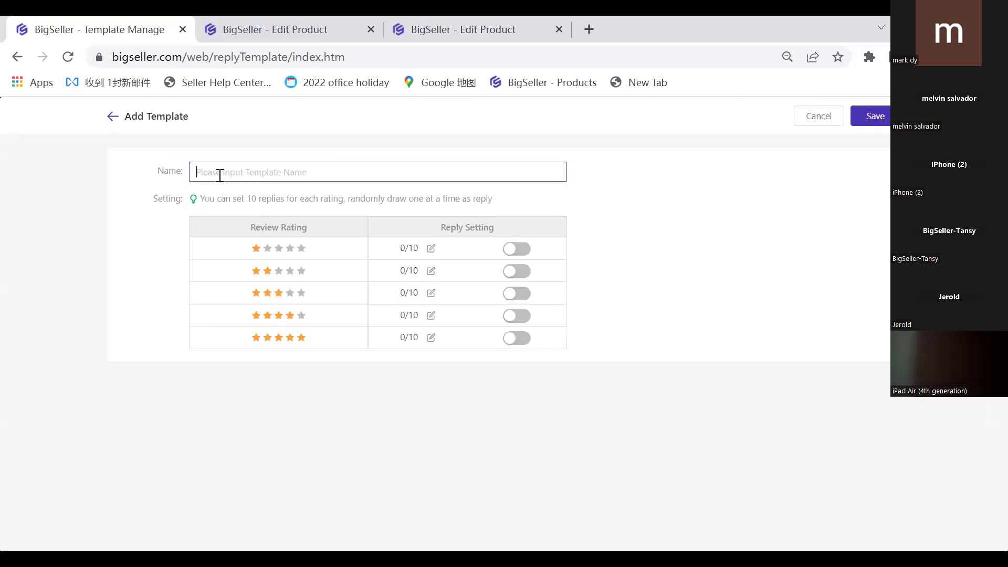
pyautogui.write('S')
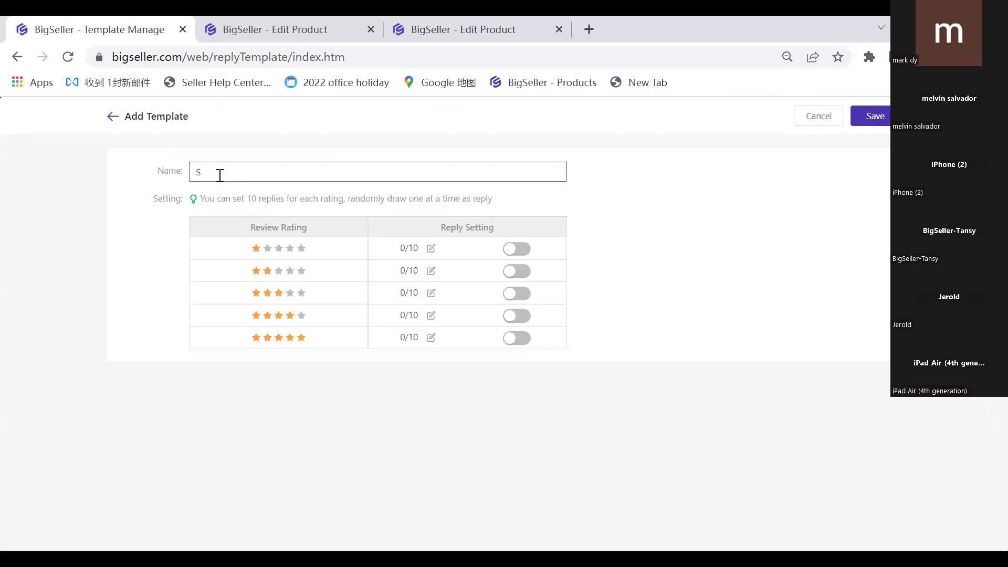
pyautogui.write('hopee')
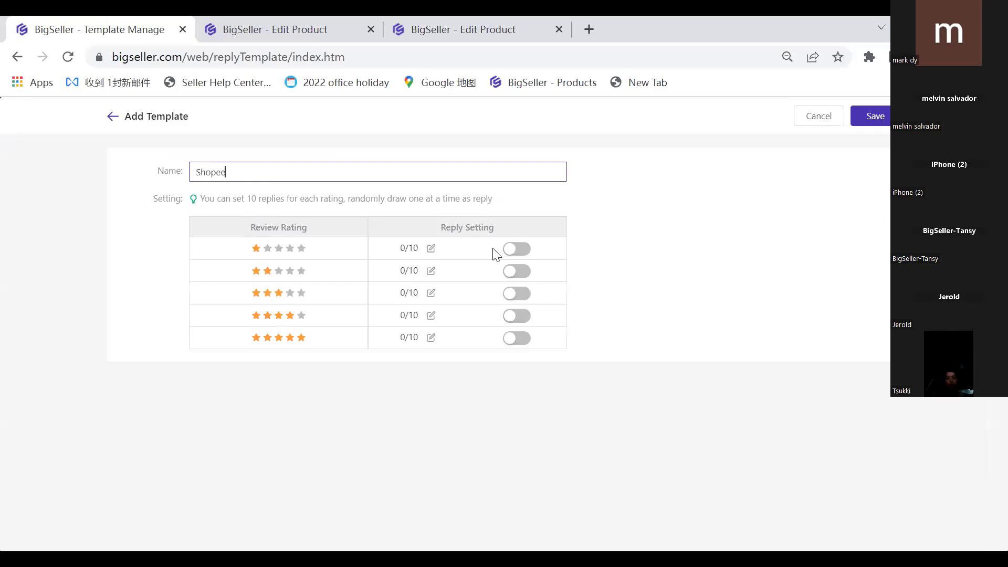
# View the auto reply setting for one-star reviews and close it without entering a reply
pyautogui.click(432, 248)
pyautogui.click(426, 239)
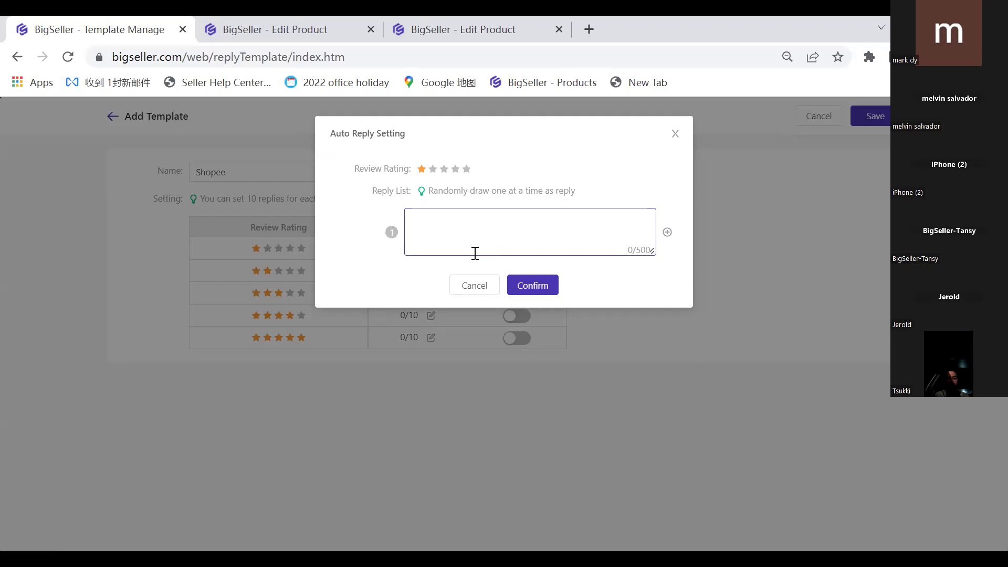
pyautogui.click(675, 133)
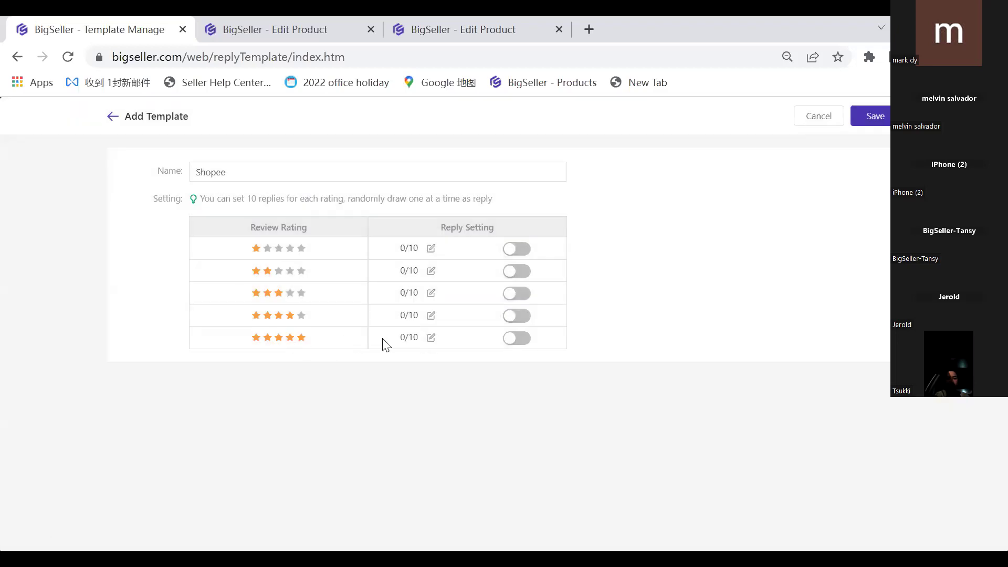
# View the five-star auto-reply setting of the new Shopee template, close it and discard the unsaved template
pyautogui.click(430, 338)
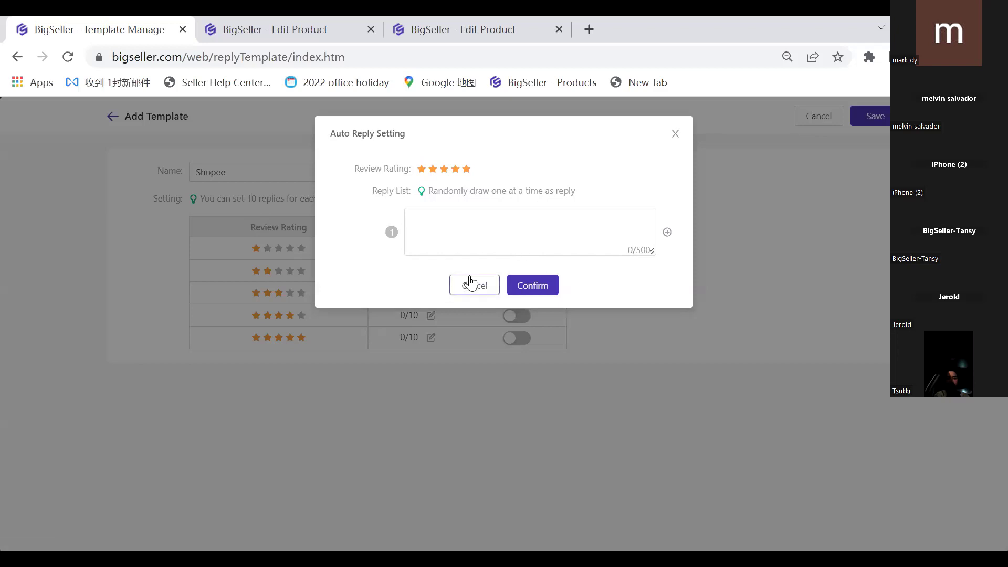
pyautogui.click(561, 223)
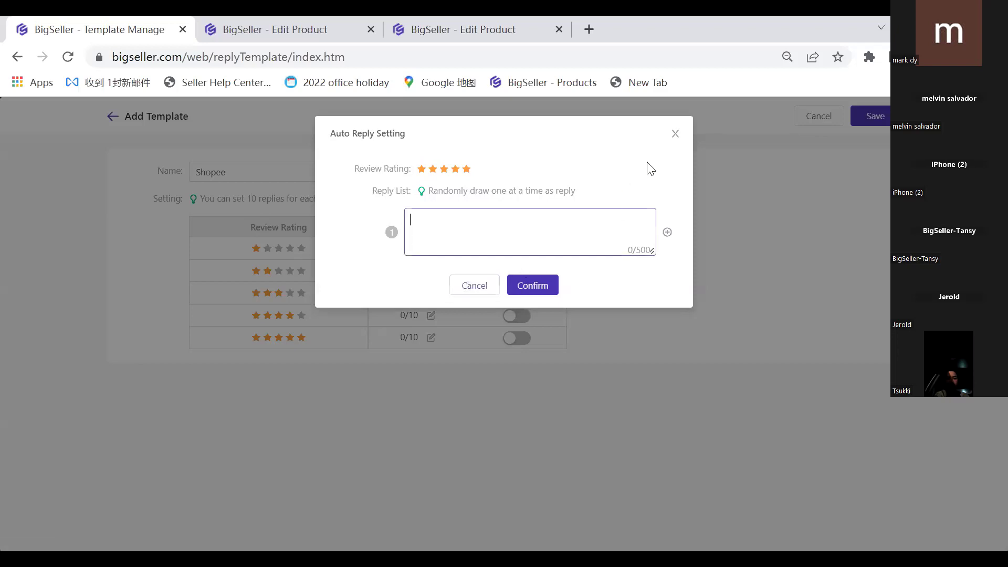
pyautogui.click(675, 134)
pyautogui.click(517, 249)
pyautogui.click(675, 133)
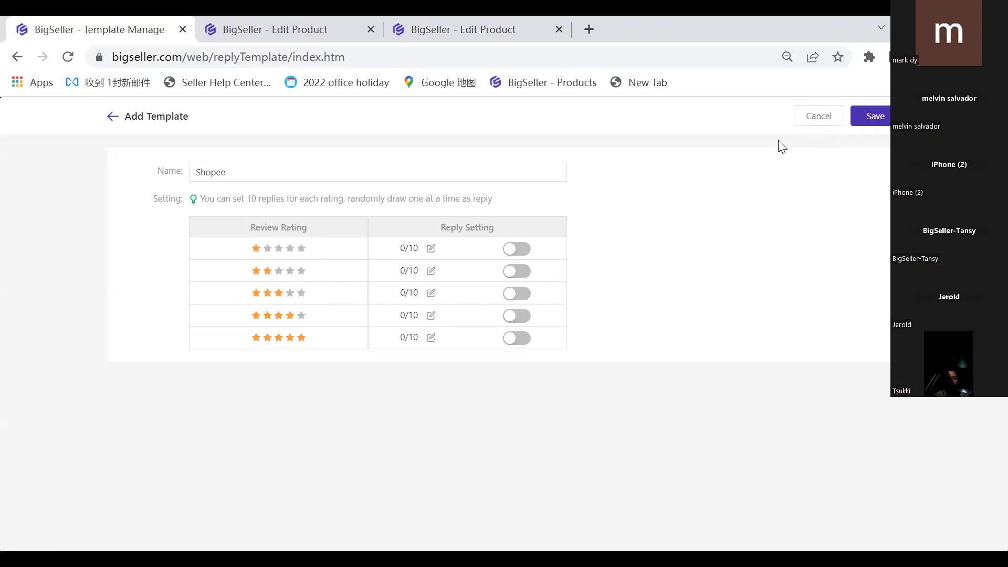
pyautogui.click(813, 120)
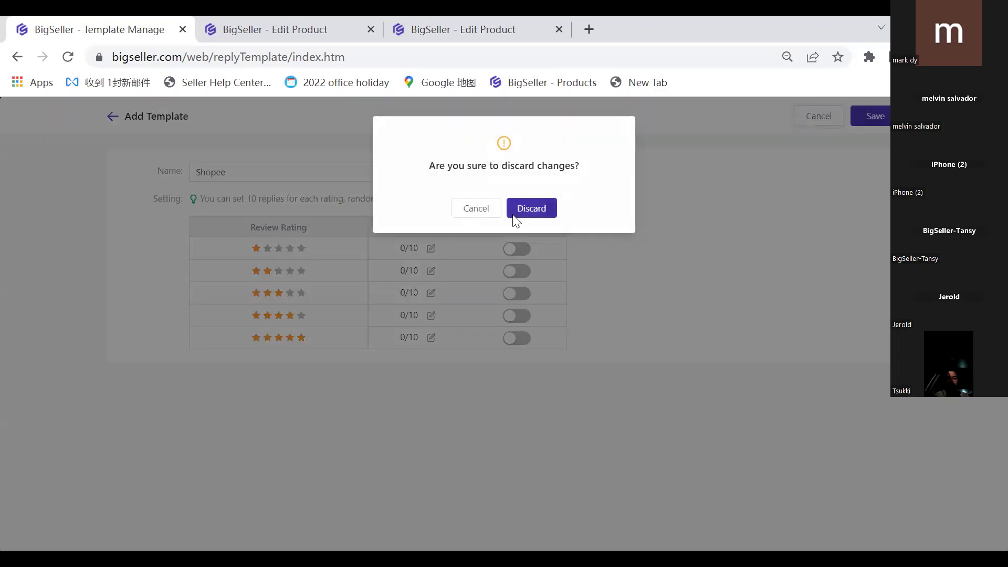
pyautogui.click(515, 216)
# Open Review Management and bring up the reply settings for the SHOPEE A store
pyautogui.moveTo(435, 125)
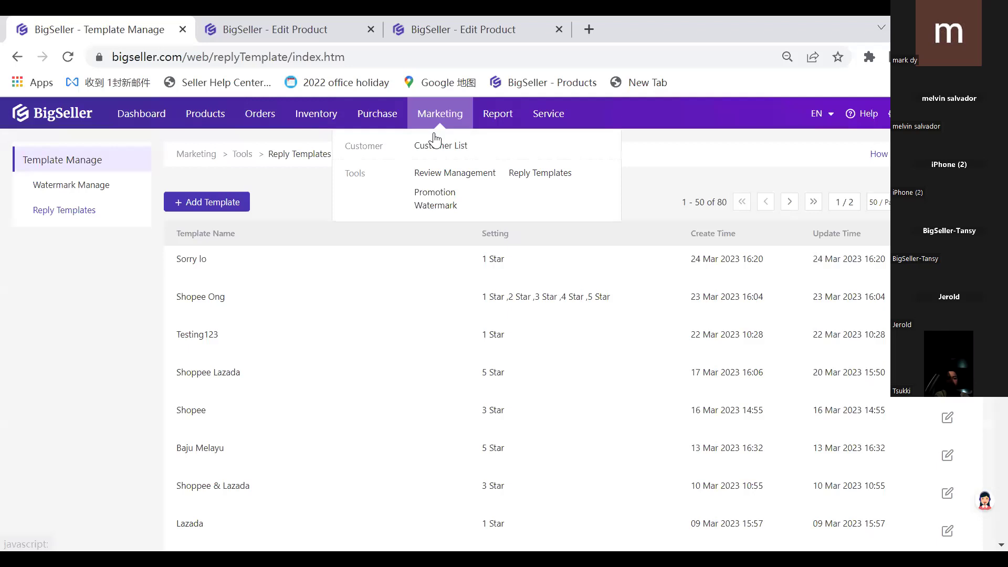
pyautogui.click(429, 177)
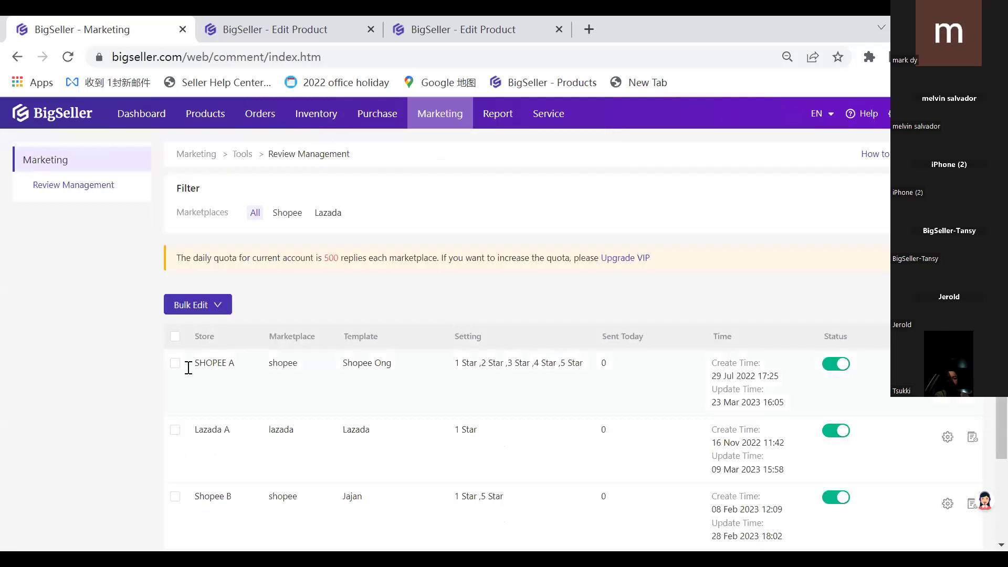
pyautogui.scroll(-2, 202, 357)
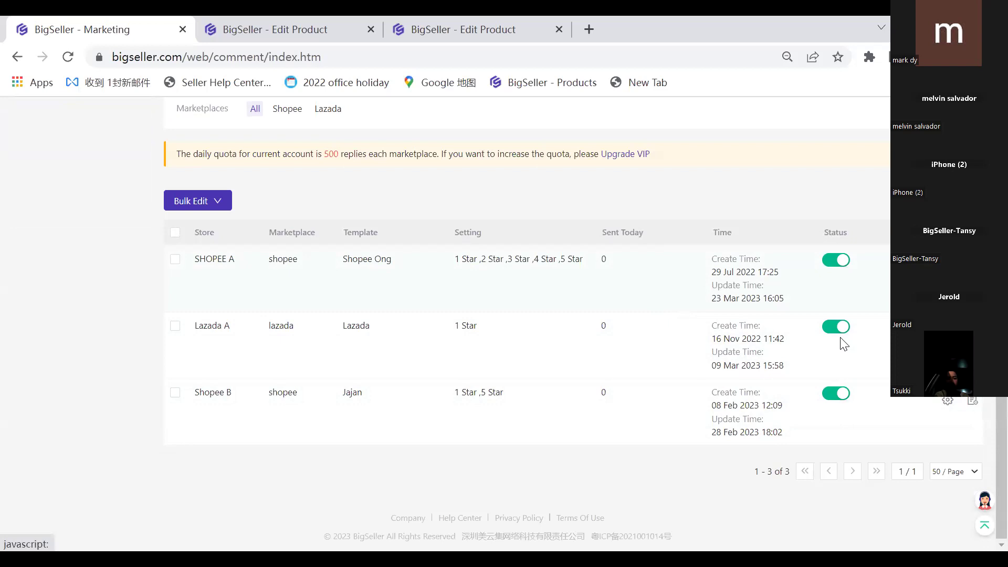
pyautogui.click(879, 342)
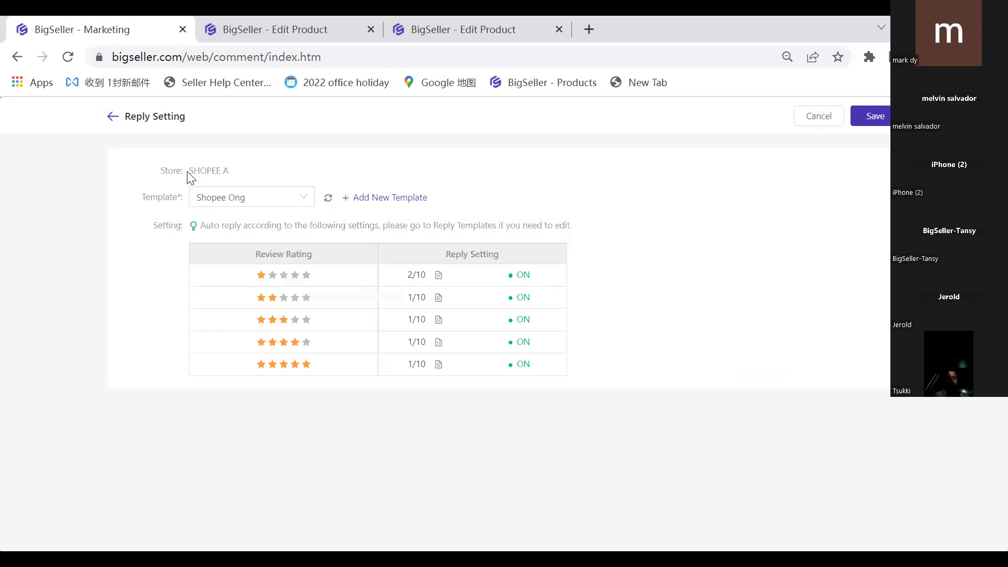
# View the reply templates available for the SHOPEE A store and leave its reply settings without saving
pyautogui.moveTo(189, 176); pyautogui.dragTo(264, 185)
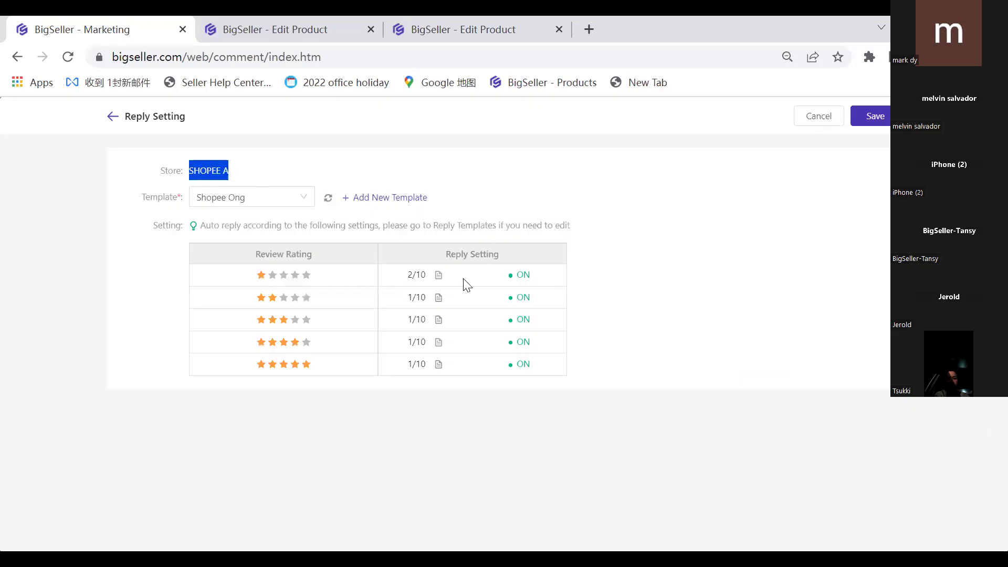
pyautogui.click(288, 164)
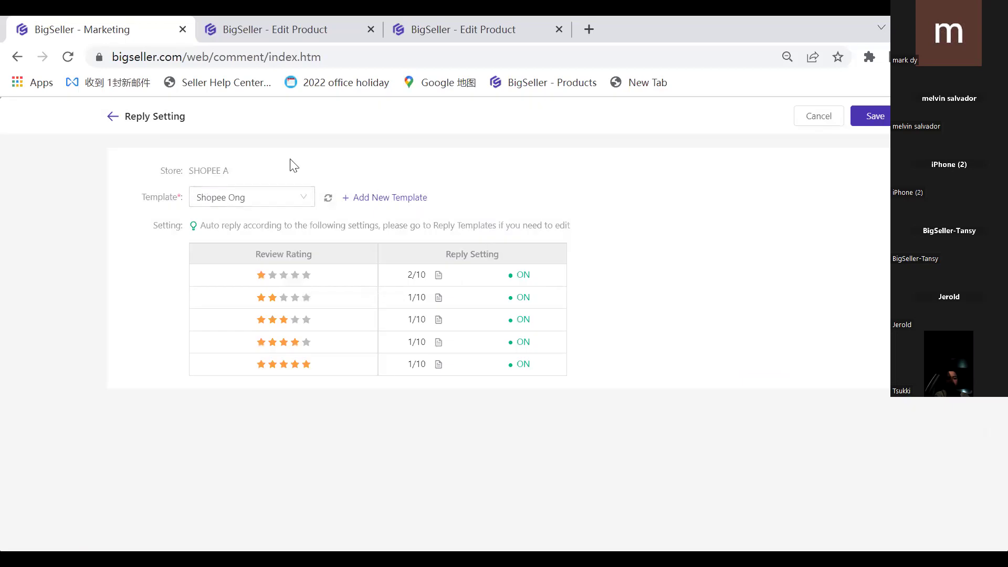
pyautogui.click(239, 207)
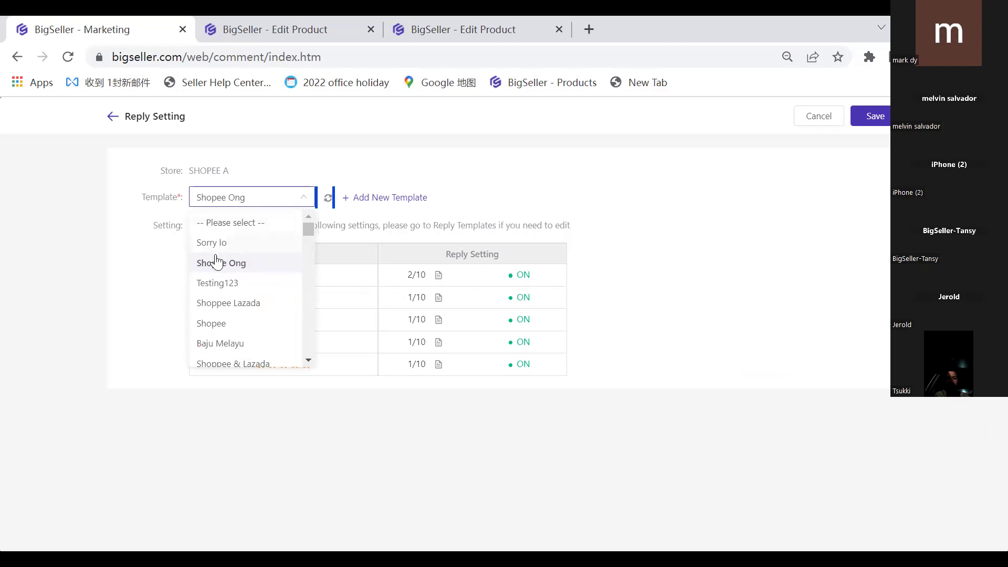
pyautogui.click(129, 233)
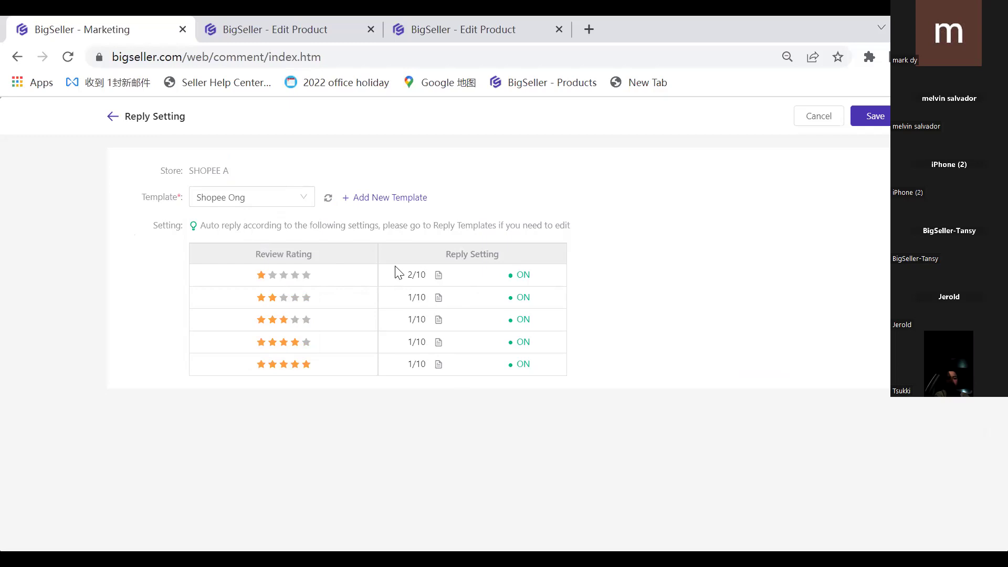
pyautogui.click(112, 117)
pyautogui.click(545, 213)
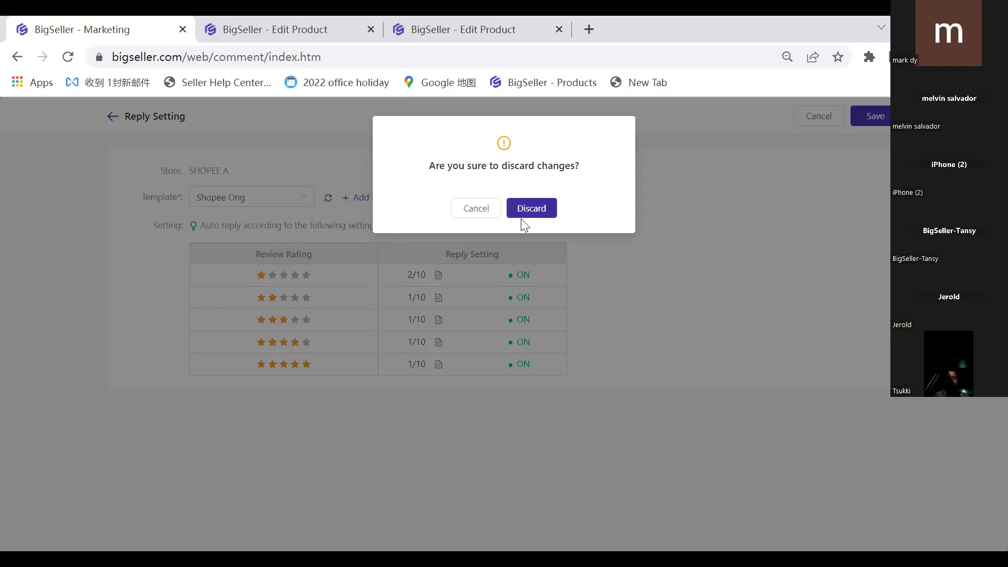
pyautogui.click(521, 218)
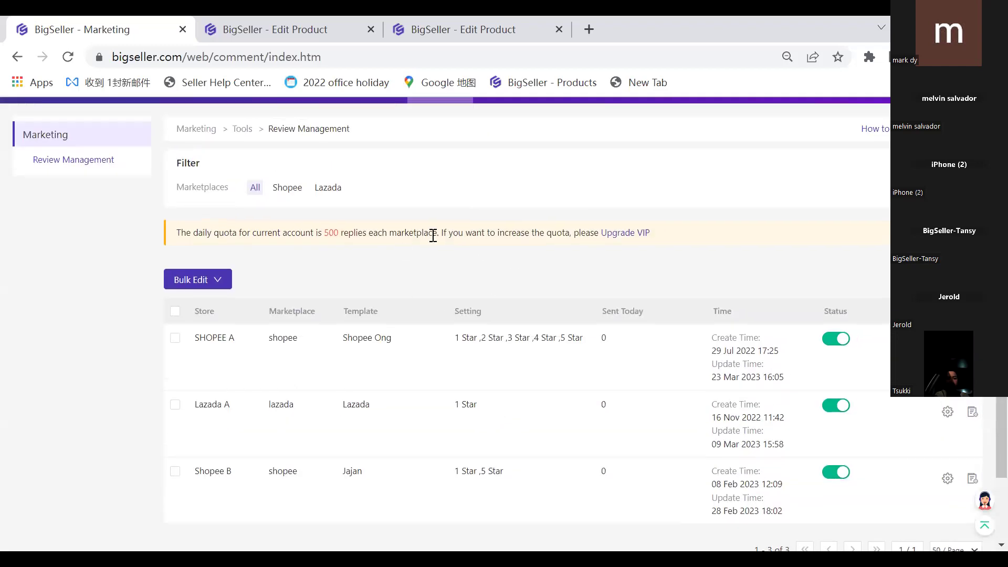
# Go to the Shopee product listings and open the draft products
pyautogui.moveTo(437, 125)
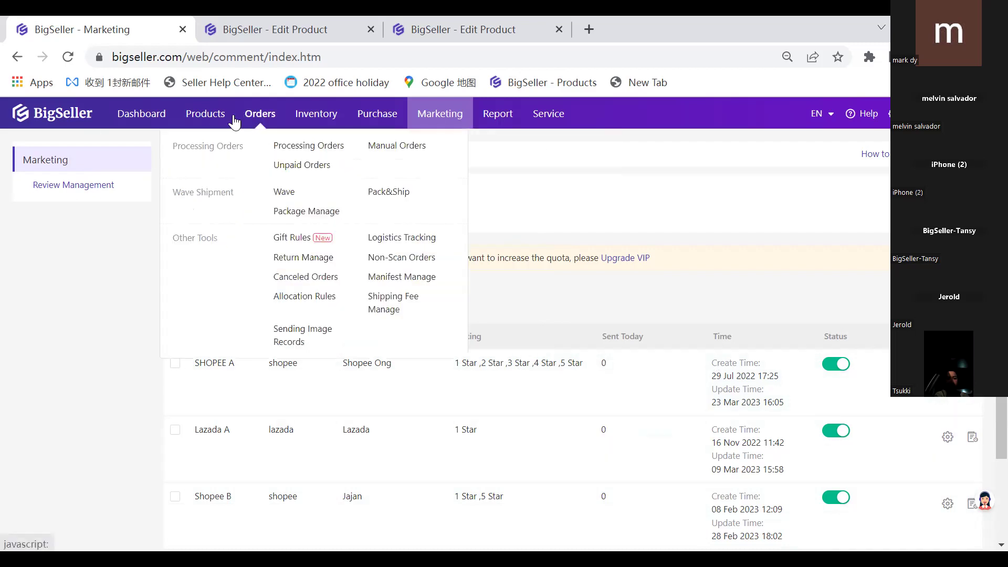
pyautogui.moveTo(206, 113)
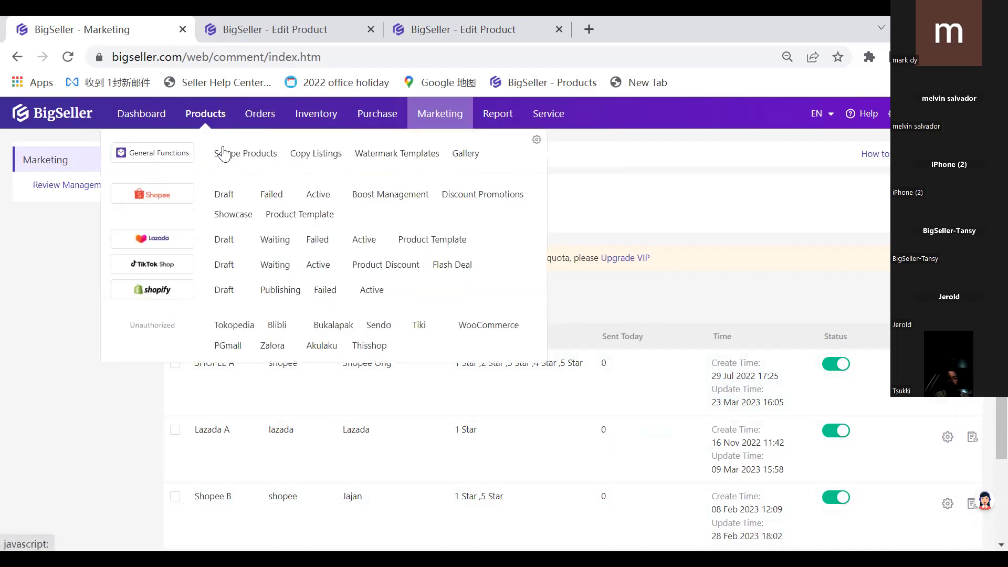
pyautogui.click(321, 198)
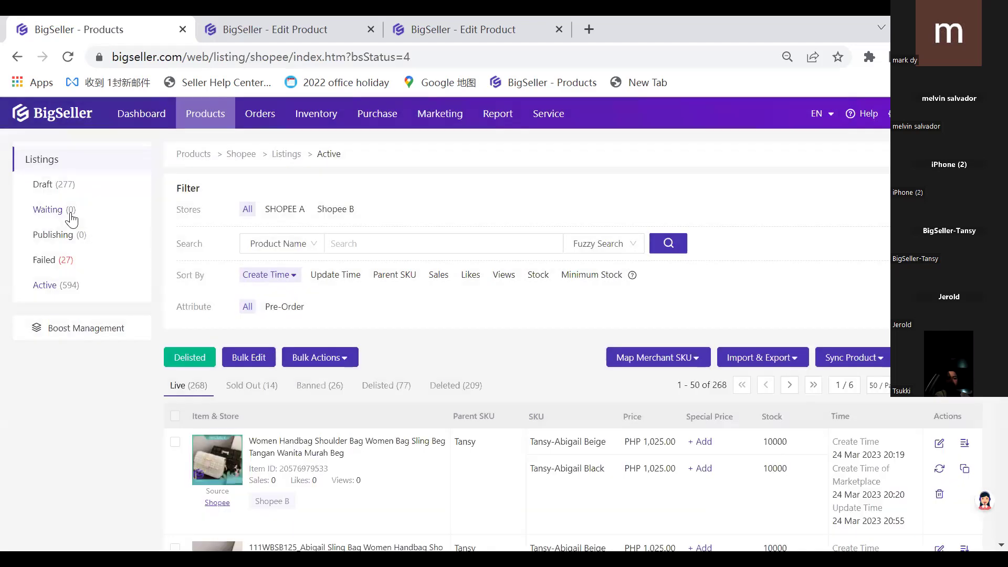
pyautogui.click(72, 188)
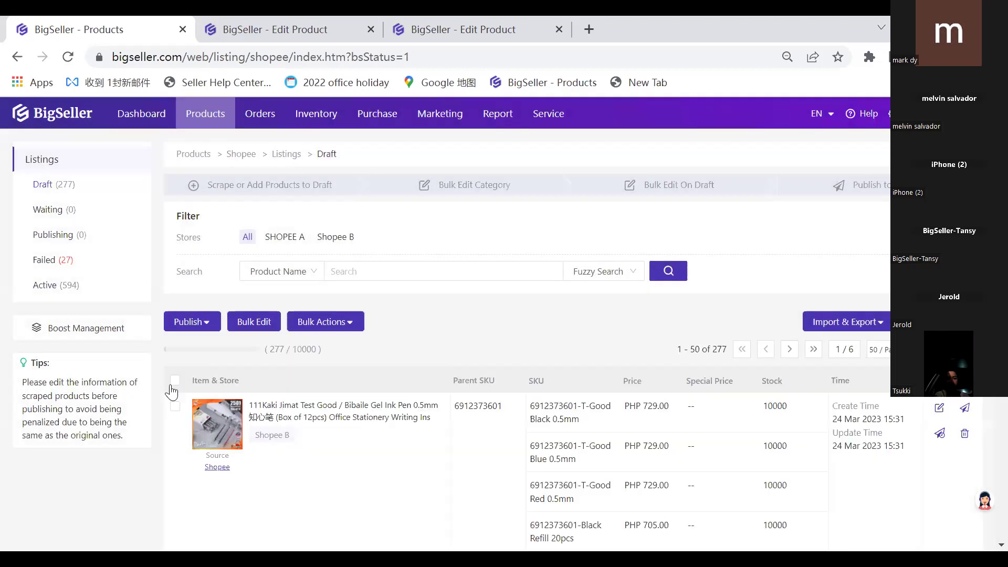
# Try to schedule the first draft product for publishing, proceeding from the check result to the start time of the interval schedule
pyautogui.click(182, 322)
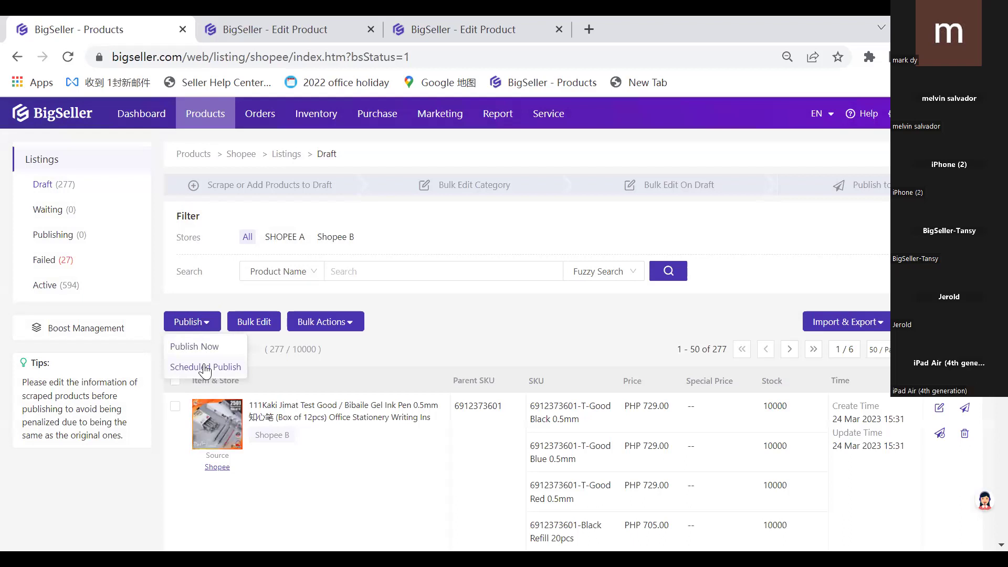
pyautogui.click(175, 406)
pyautogui.click(180, 322)
pyautogui.click(198, 369)
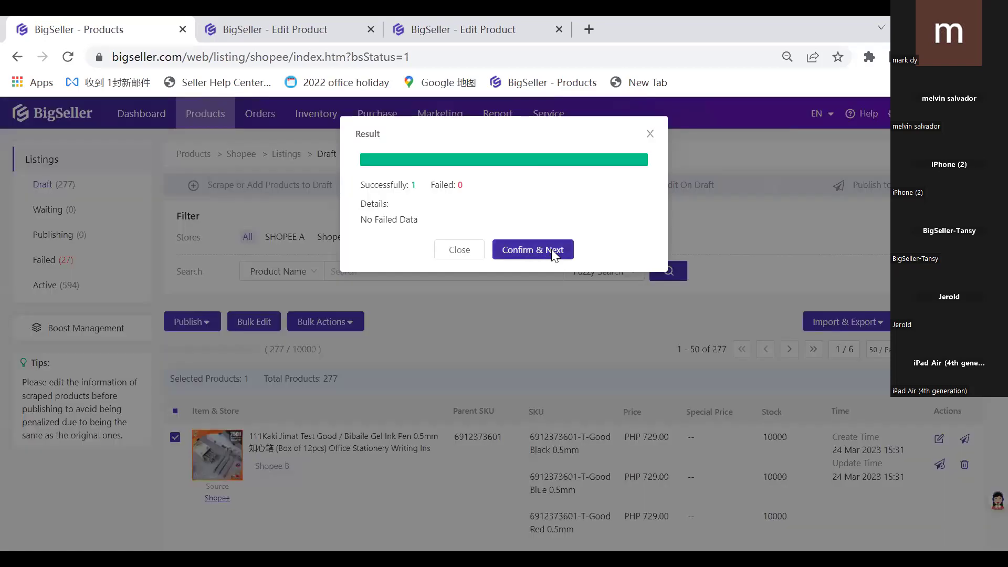
pyautogui.click(534, 249)
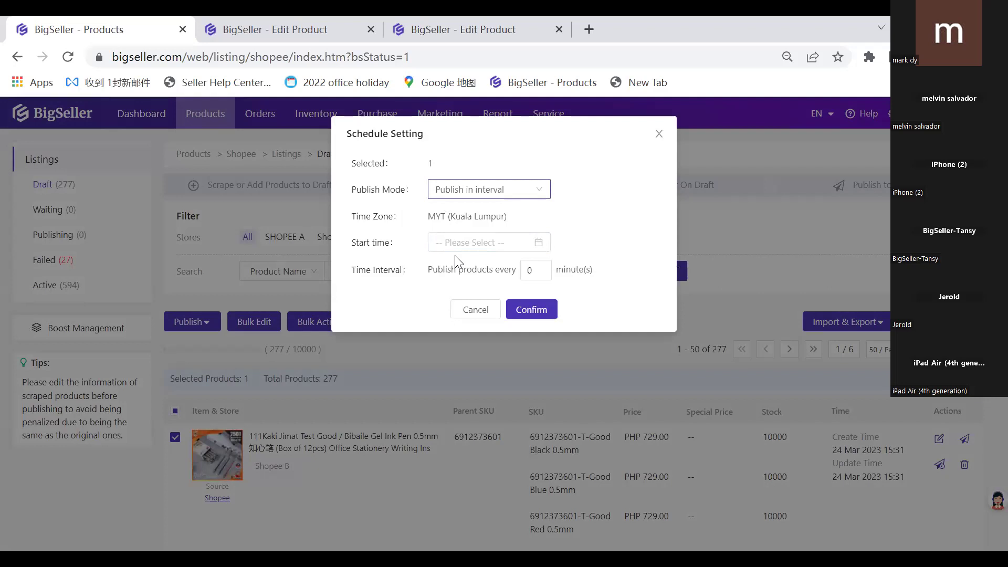
pyautogui.click(462, 243)
pyautogui.click(219, 372)
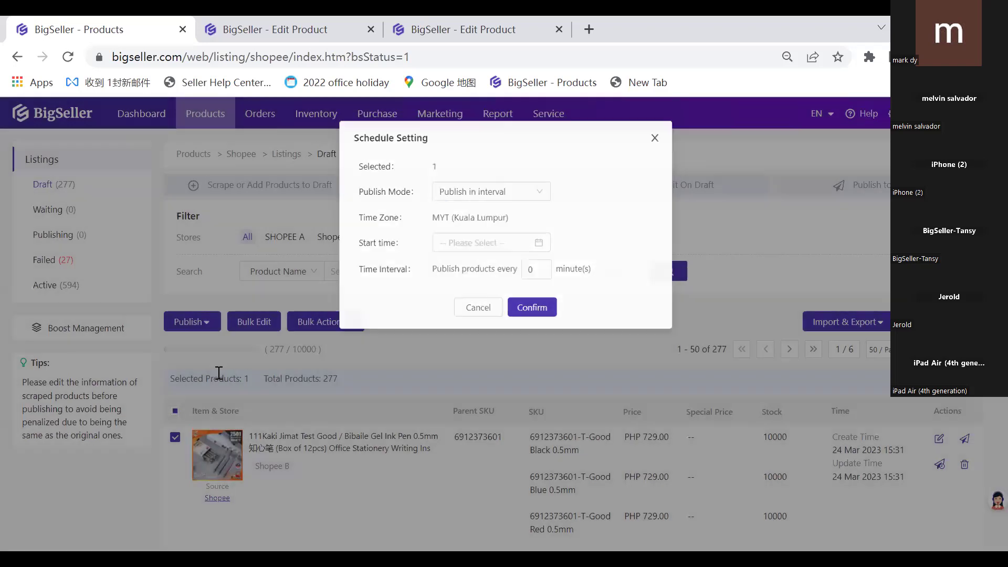
pyautogui.scroll(-3, 165, 315)
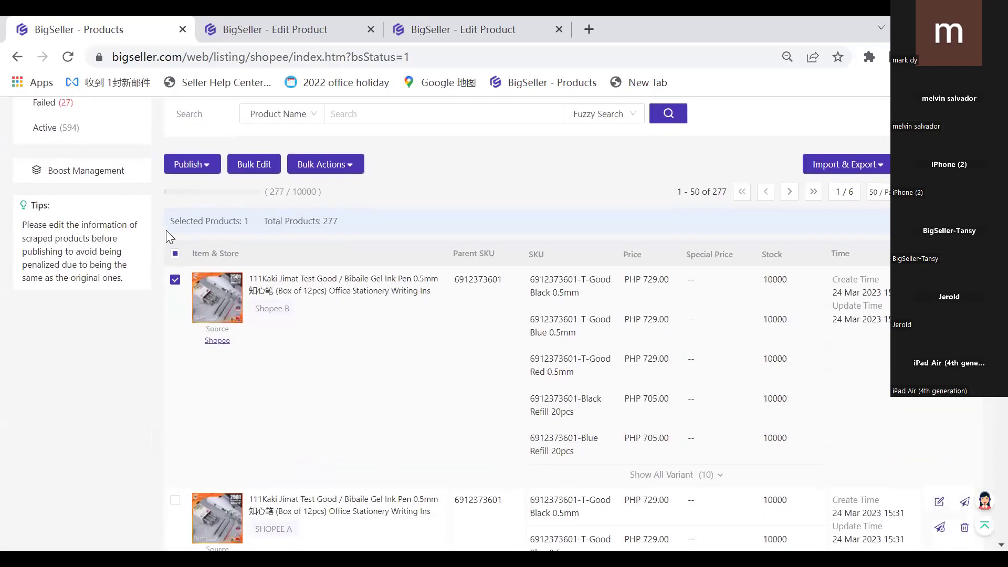
pyautogui.scroll(-4, 166, 231)
pyautogui.scroll(7, 195, 291)
pyautogui.scroll(-2, 236, 329)
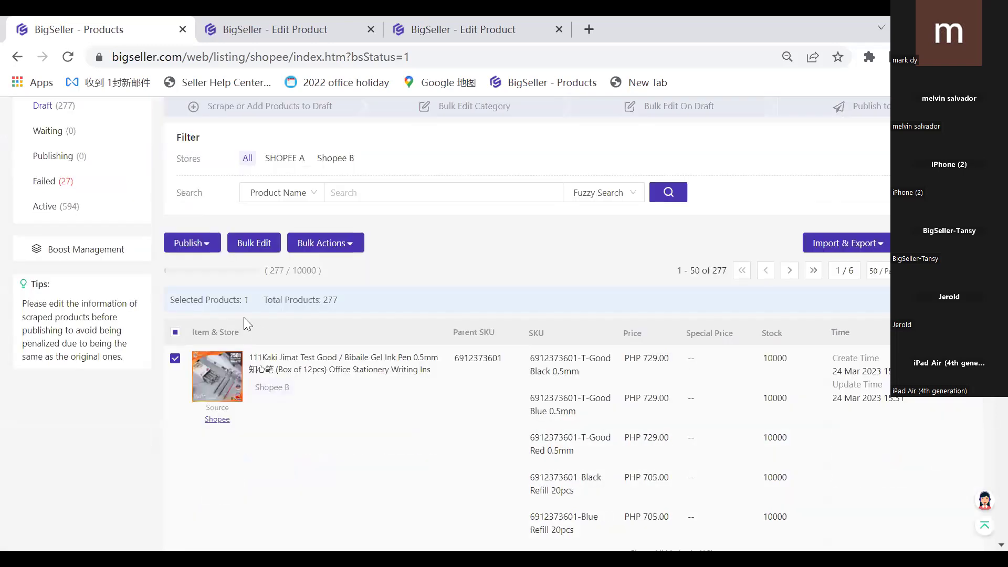
pyautogui.scroll(2, 220, 347)
pyautogui.moveTo(192, 321)
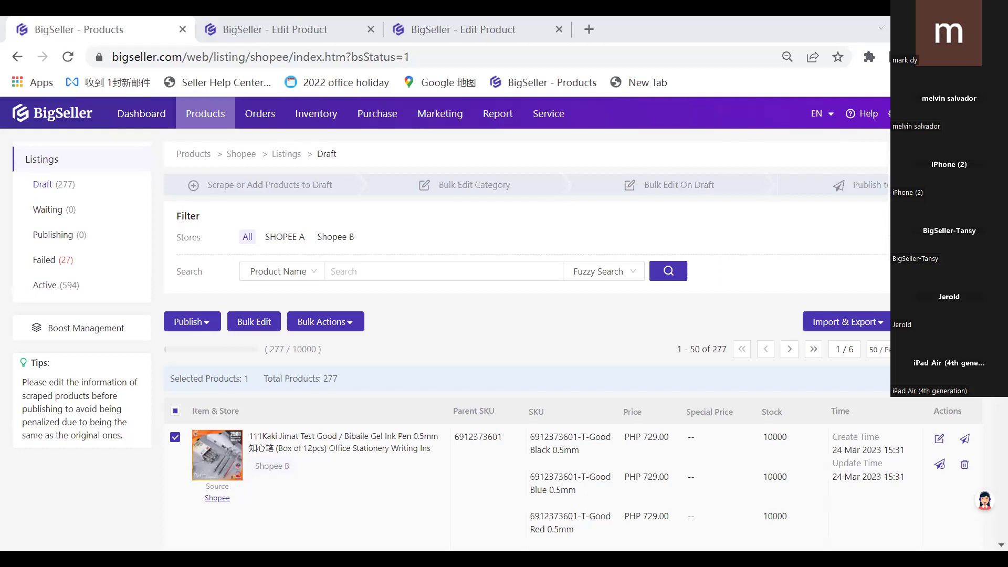
# Open the subscription plan comparison and examine the store quantity and sub-account quantity of each plan
pyautogui.click(849, 170)
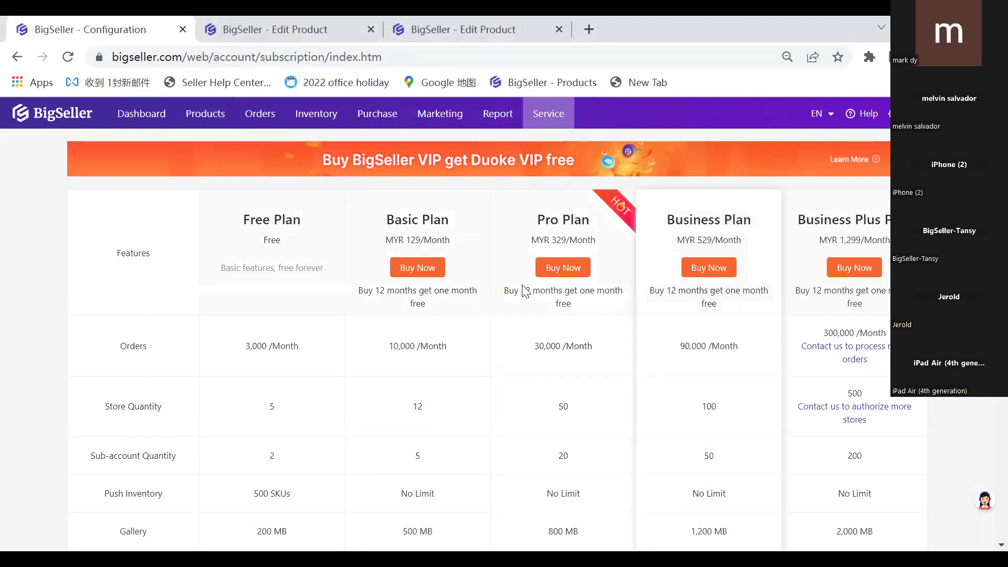
pyautogui.scroll(-1, 312, 352)
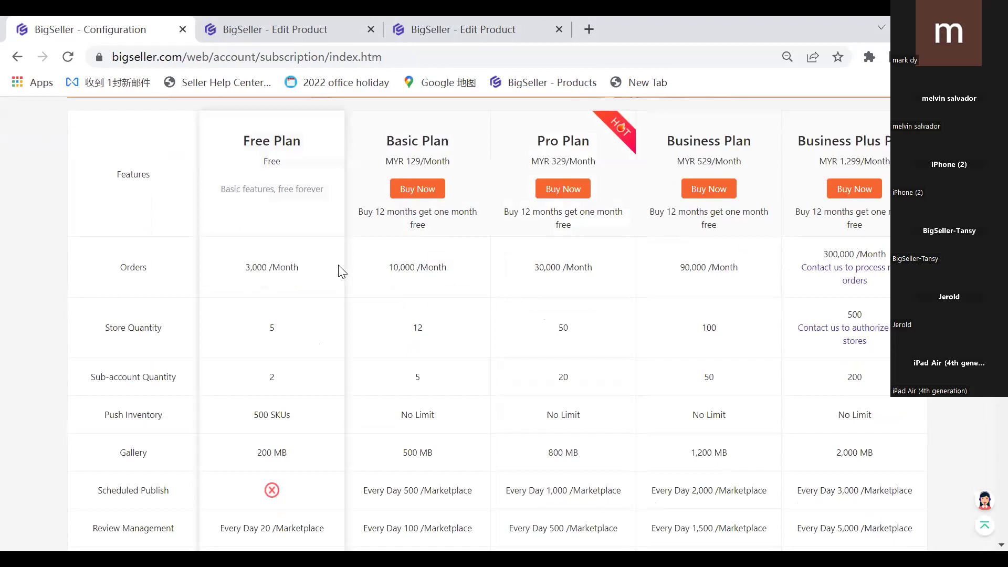
pyautogui.moveTo(104, 327); pyautogui.dragTo(150, 330)
pyautogui.moveTo(100, 378); pyautogui.dragTo(150, 387)
pyautogui.click(98, 372)
pyautogui.moveTo(93, 377); pyautogui.dragTo(143, 381)
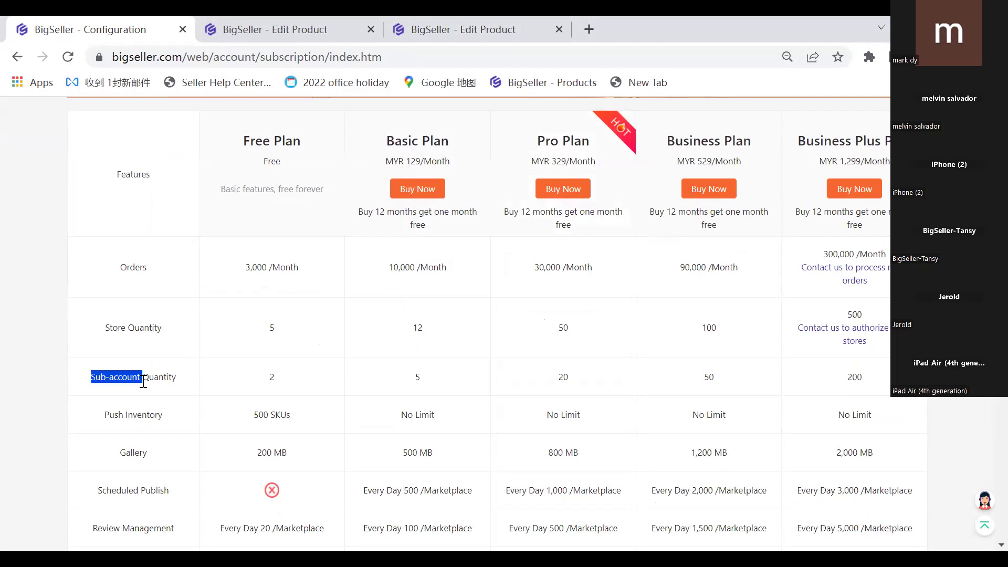
pyautogui.click(160, 382)
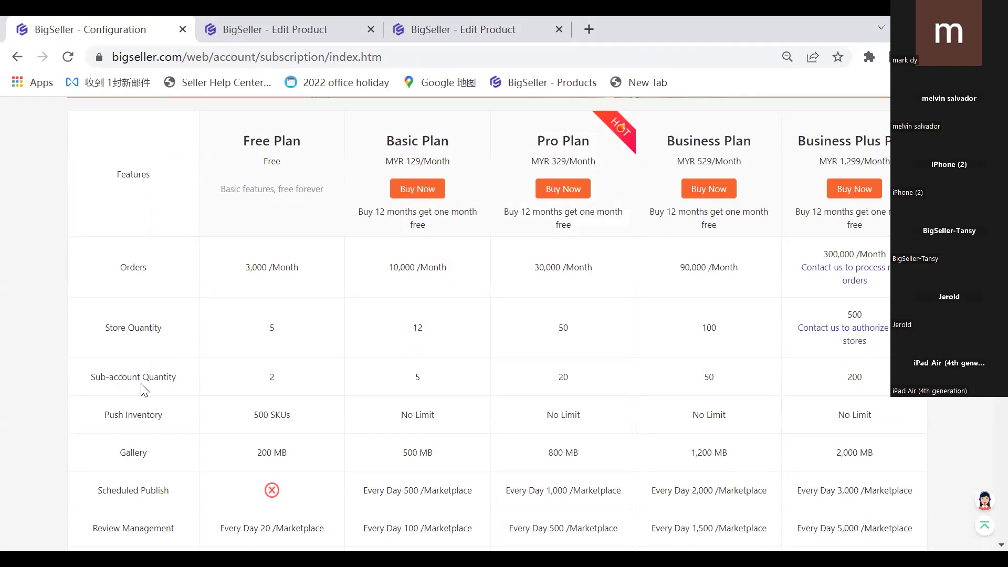
# Look over the product and order functions and check the sub-account quantity row against the available plans
pyautogui.scroll(2, 142, 389)
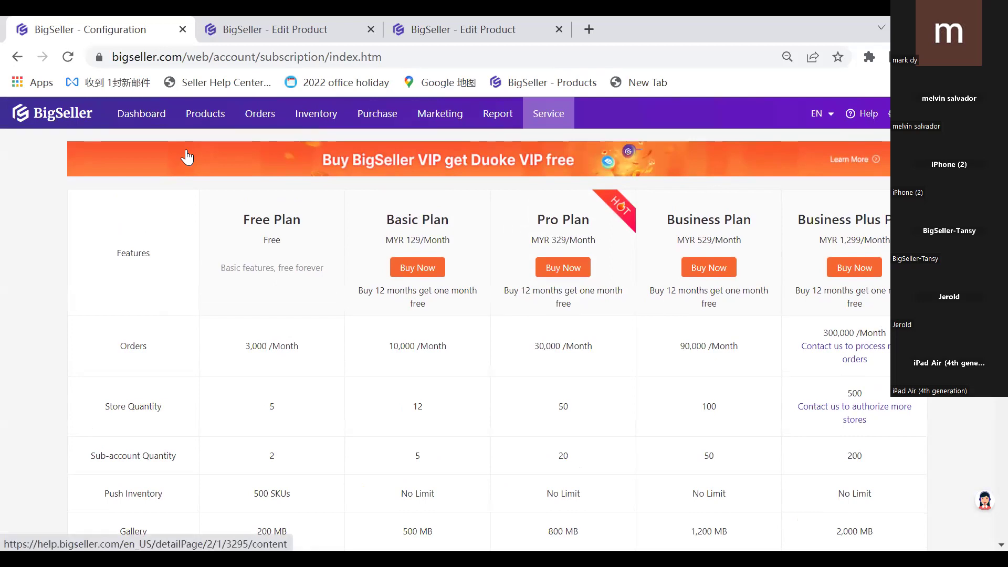
pyautogui.moveTo(200, 117)
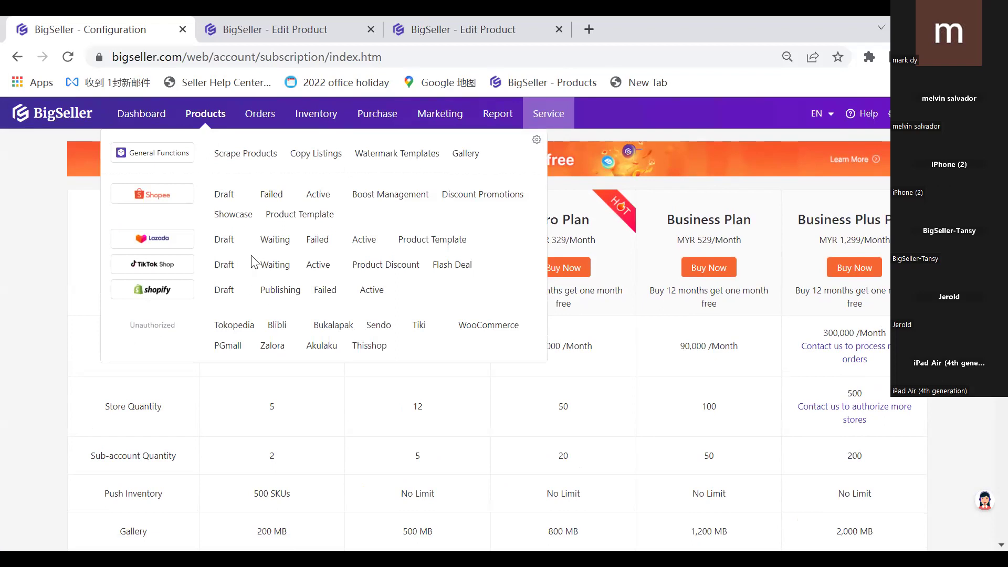
pyautogui.moveTo(260, 119)
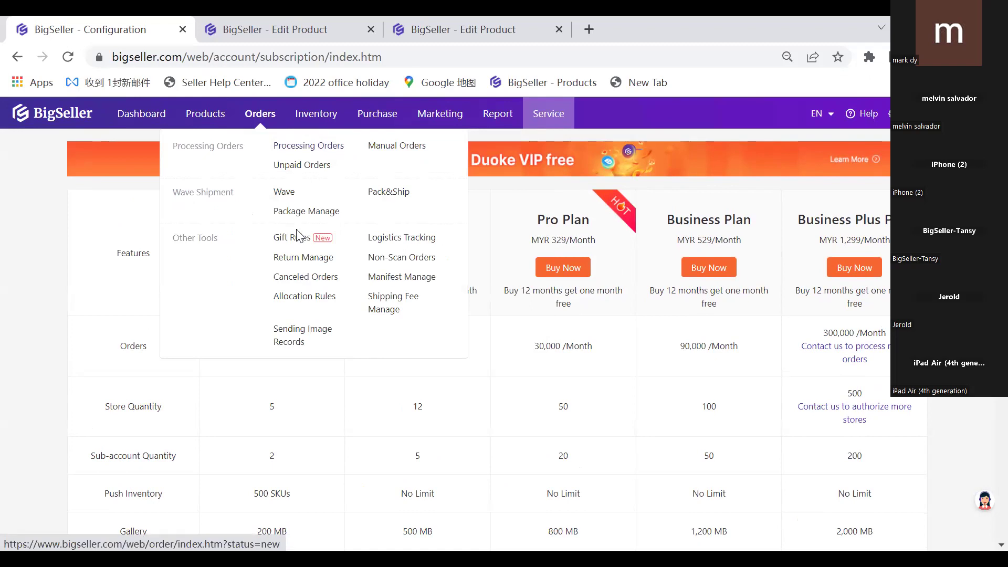
pyautogui.moveTo(93, 455); pyautogui.dragTo(138, 456)
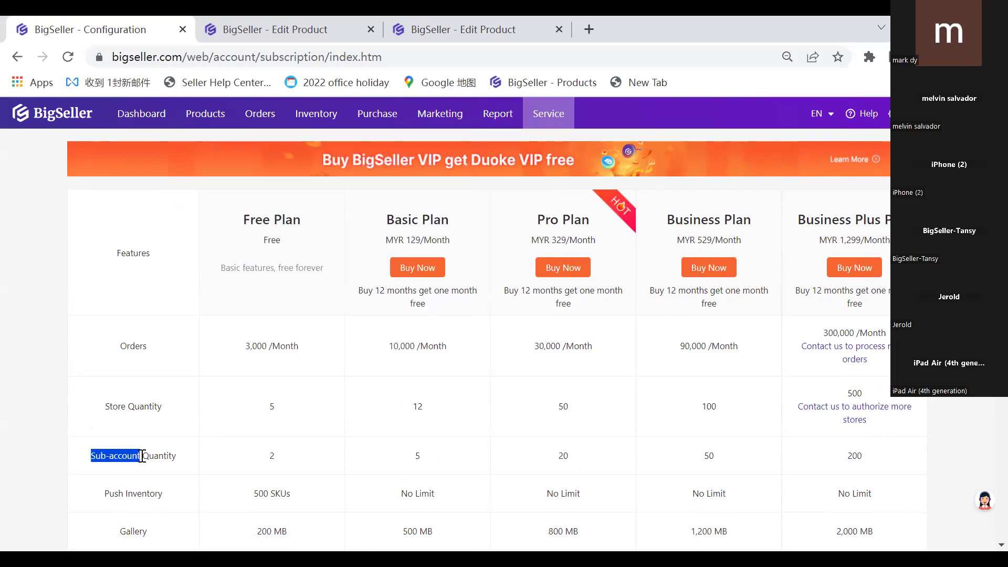
pyautogui.scroll(-2, 152, 393)
pyautogui.scroll(2, 157, 398)
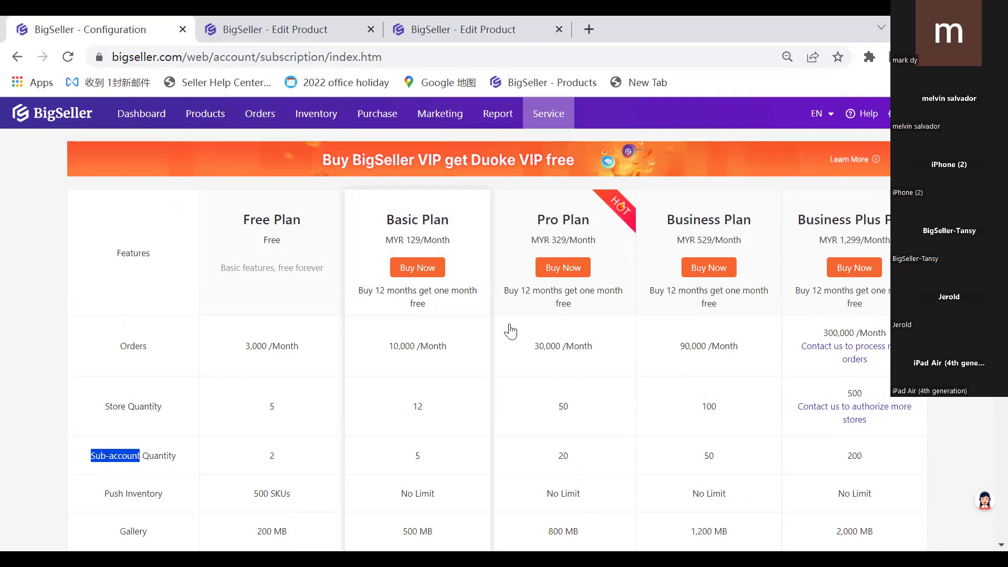
pyautogui.moveTo(101, 454); pyautogui.dragTo(155, 461)
pyautogui.click(152, 459)
pyautogui.scroll(-1, 141, 457)
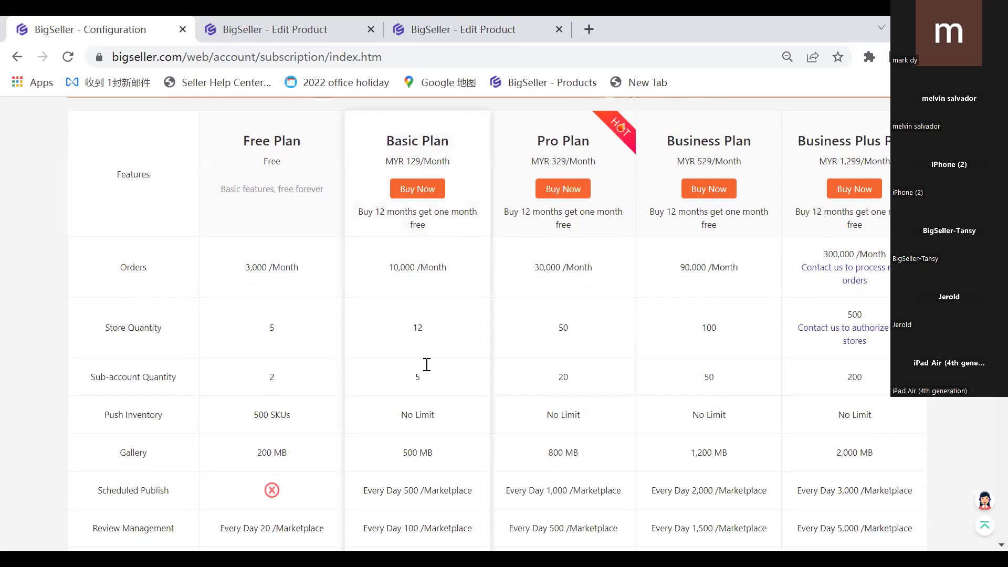
# Examine the main feature limits of the subscription plans, checking the Wave Shipment row for each plan
pyautogui.scroll(-1, 427, 364)
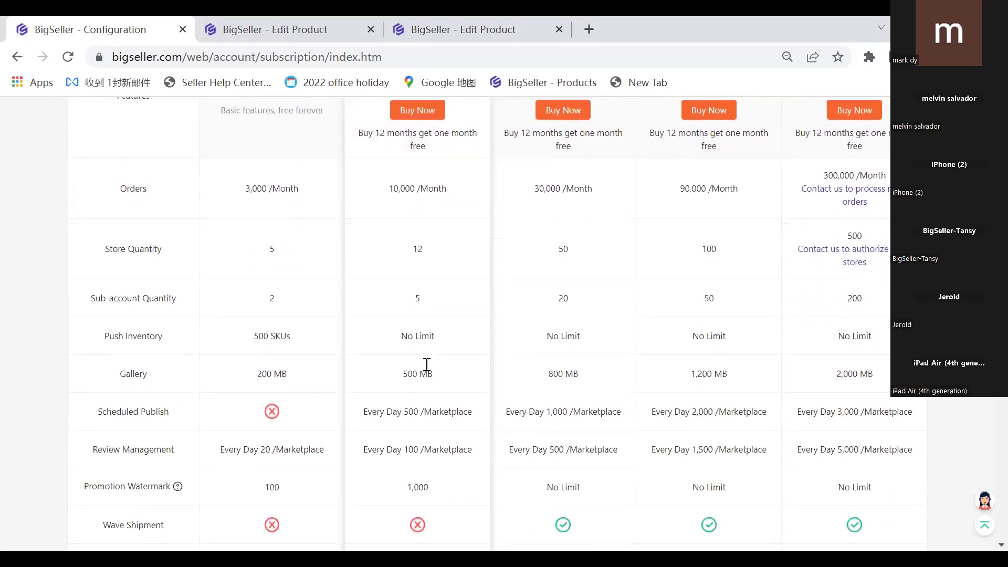
pyautogui.scroll(1, 521, 250)
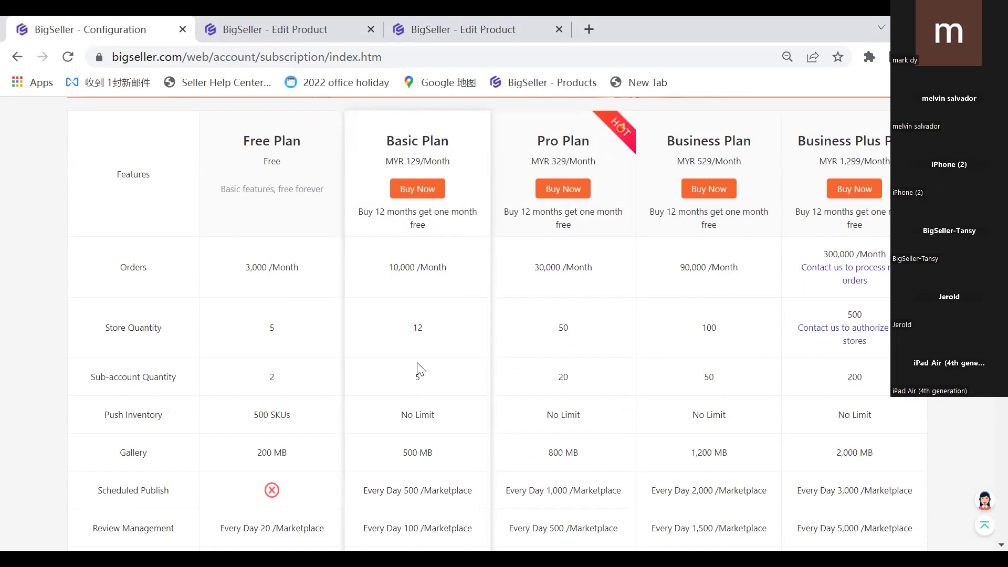
pyautogui.scroll(-1, 417, 366)
pyautogui.scroll(-3, 419, 367)
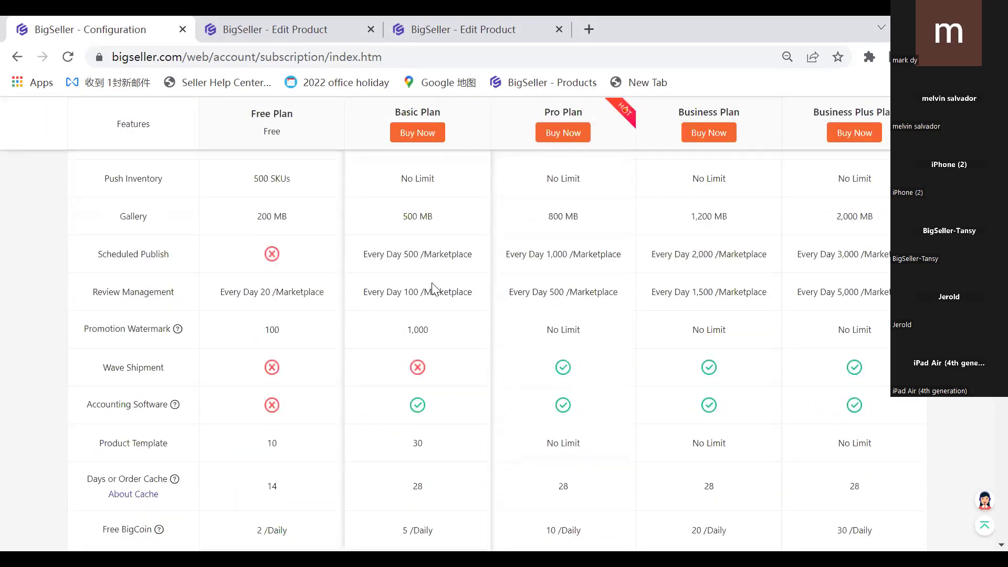
pyautogui.moveTo(113, 367); pyautogui.dragTo(167, 378)
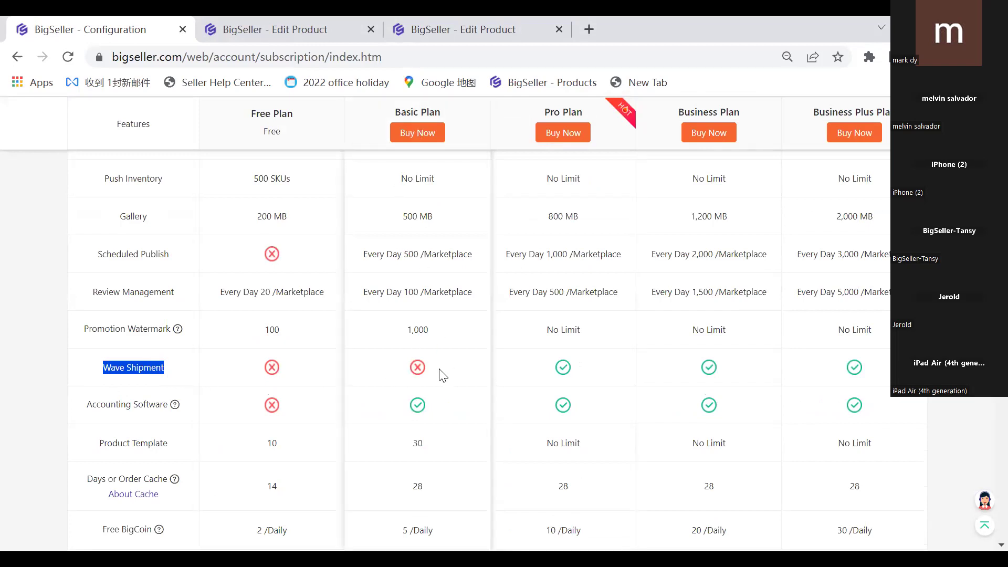
pyautogui.click(410, 375)
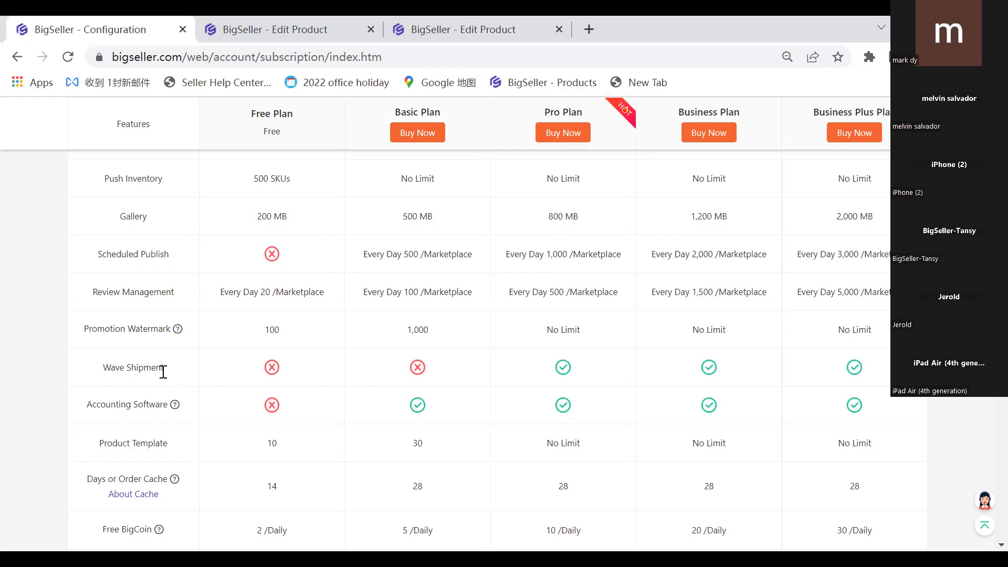
pyautogui.scroll(-3, 236, 328)
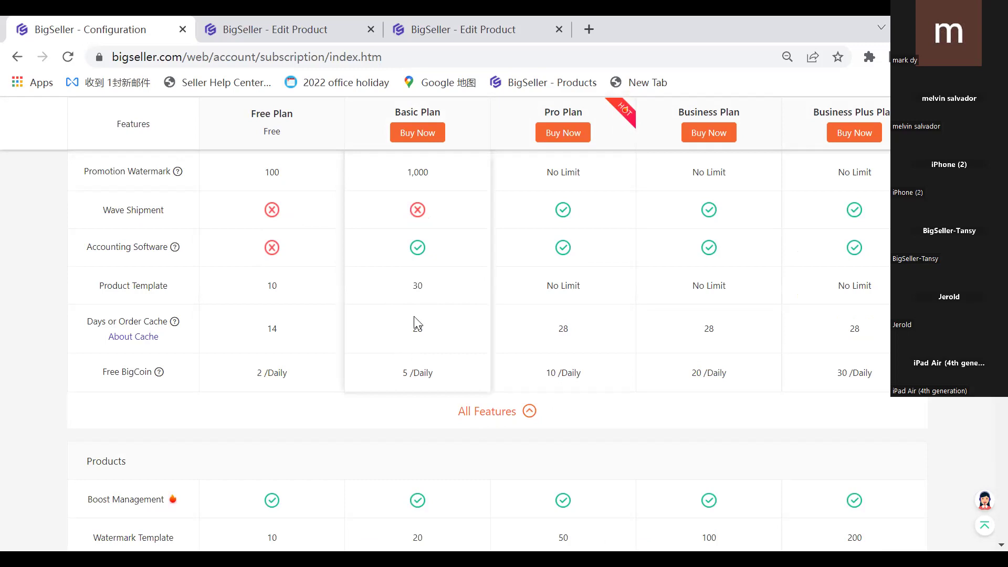
pyautogui.scroll(9, 415, 325)
pyautogui.scroll(-4, 422, 331)
pyautogui.scroll(-6, 424, 336)
pyautogui.moveTo(103, 210); pyautogui.dragTo(153, 215)
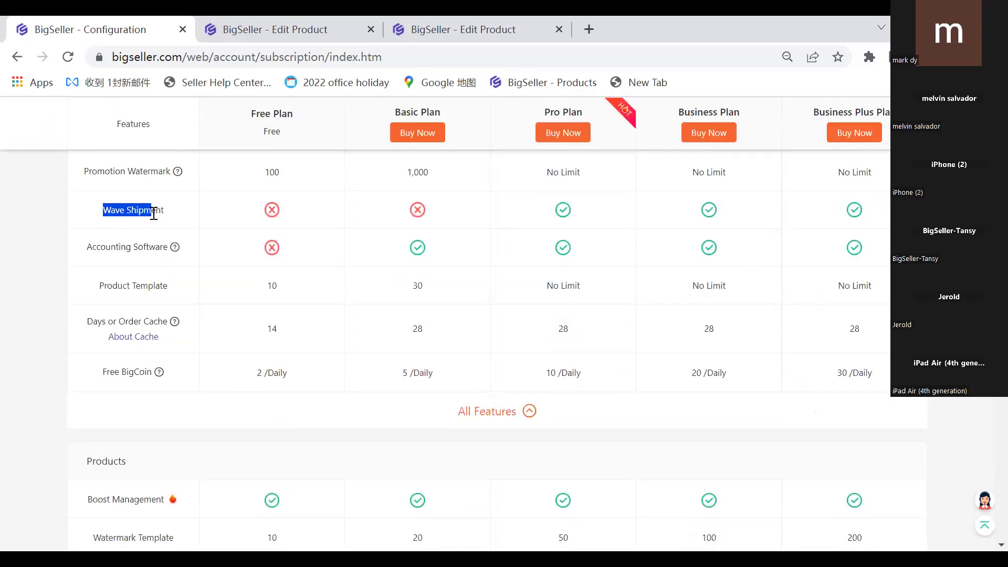
pyautogui.click(399, 227)
# Review the full feature list across all plans, from products and orders to inventory, reports and permission management
pyautogui.click(496, 419)
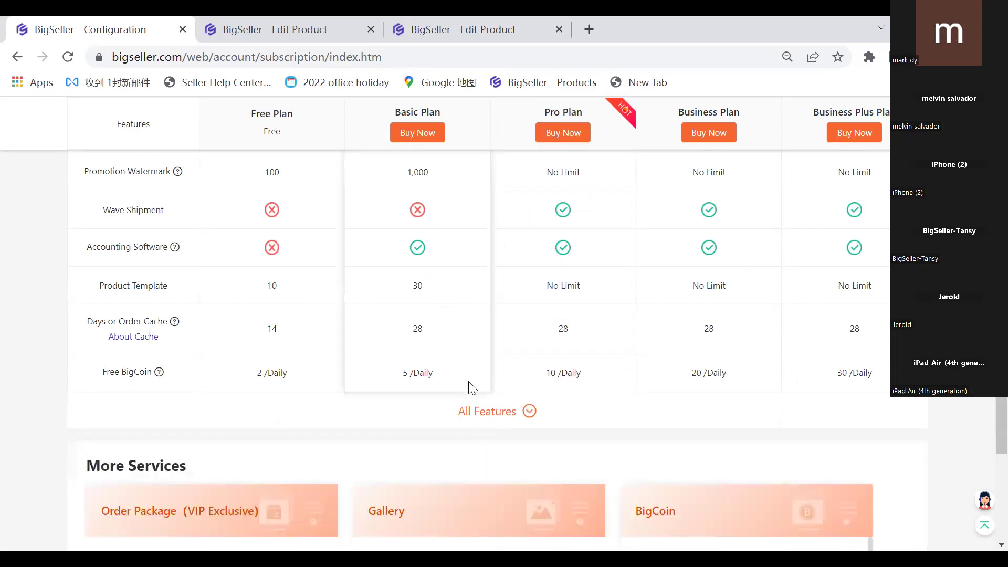
pyautogui.scroll(-3, 475, 367)
pyautogui.click(518, 254)
pyautogui.scroll(-3, 436, 325)
pyautogui.scroll(-6, 440, 261)
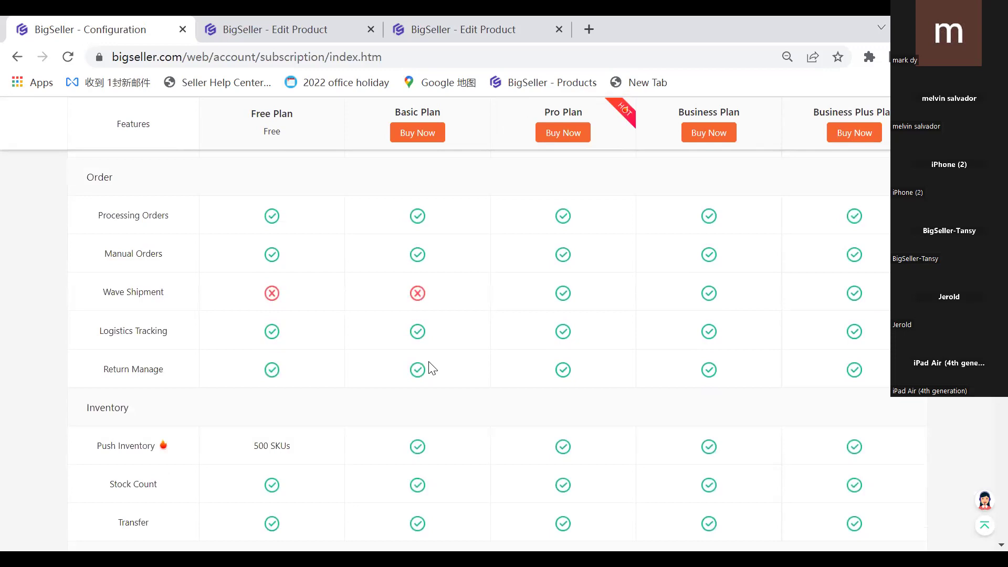
pyautogui.scroll(-10, 431, 367)
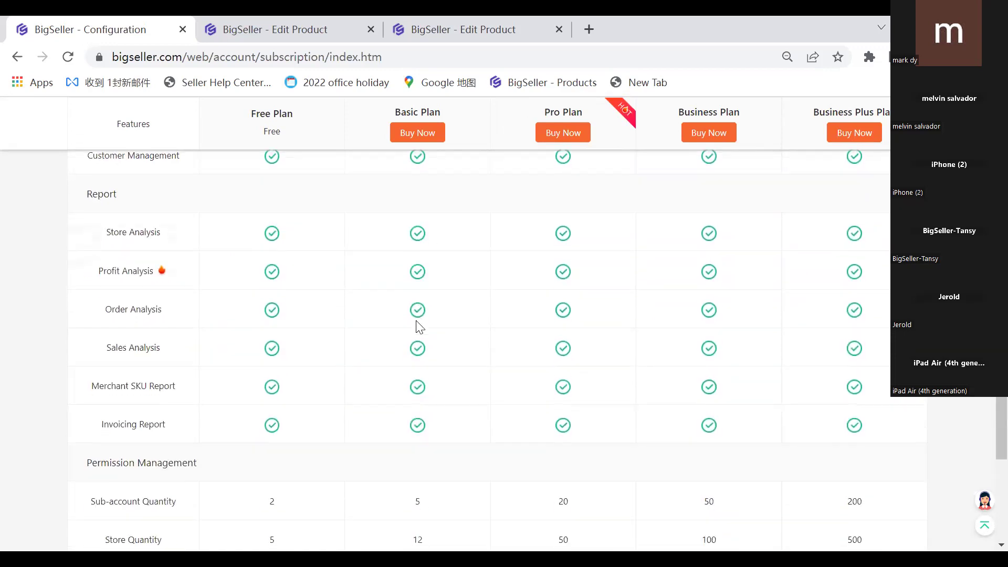
pyautogui.scroll(-8, 420, 322)
pyautogui.scroll(5, 422, 316)
pyautogui.scroll(12, 423, 344)
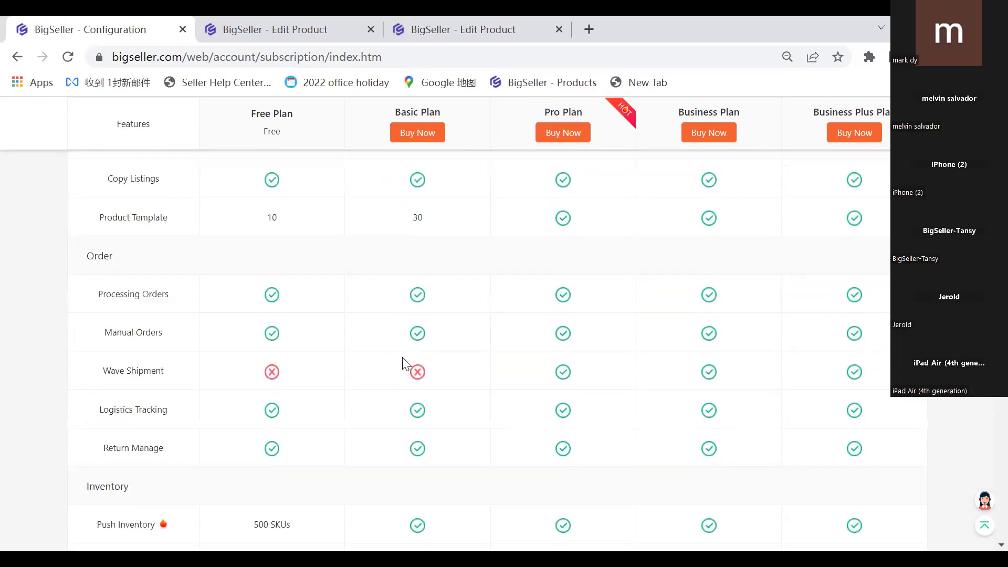
pyautogui.scroll(7, 431, 389)
pyautogui.scroll(2, 466, 425)
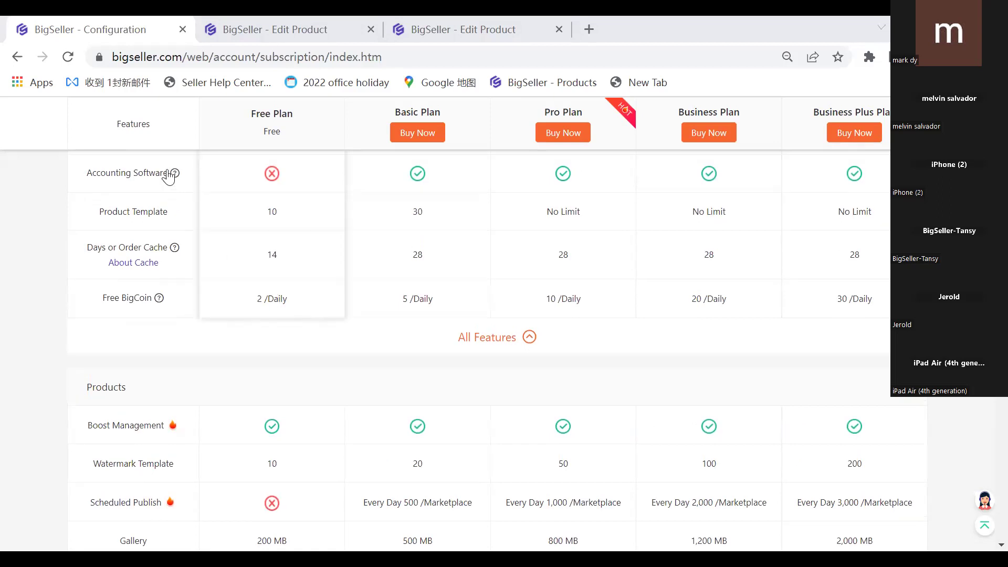
pyautogui.scroll(5, 210, 157)
# Go to the Scrape Products page and list all scraped products, both new and imported
pyautogui.moveTo(223, 125)
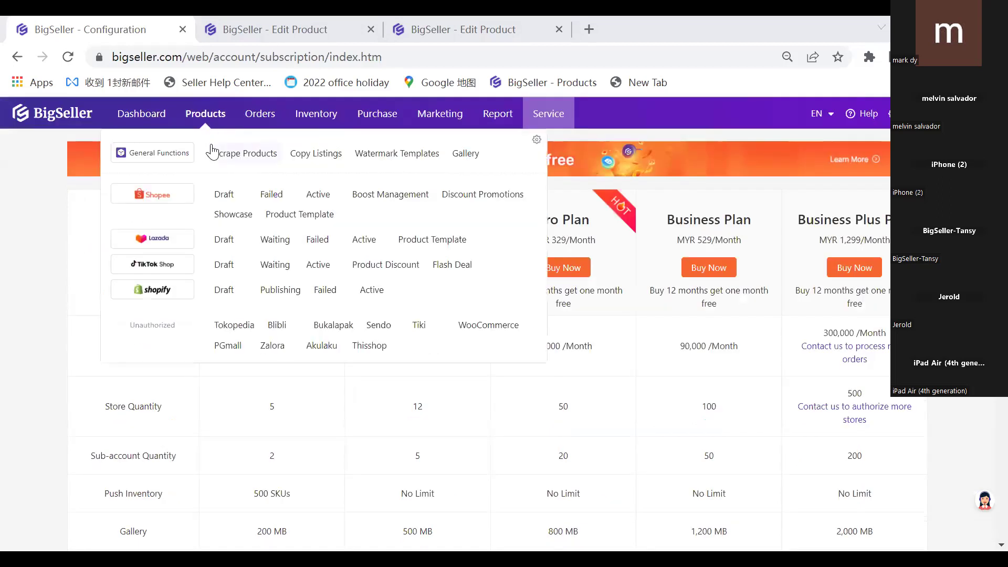
pyautogui.click(218, 263)
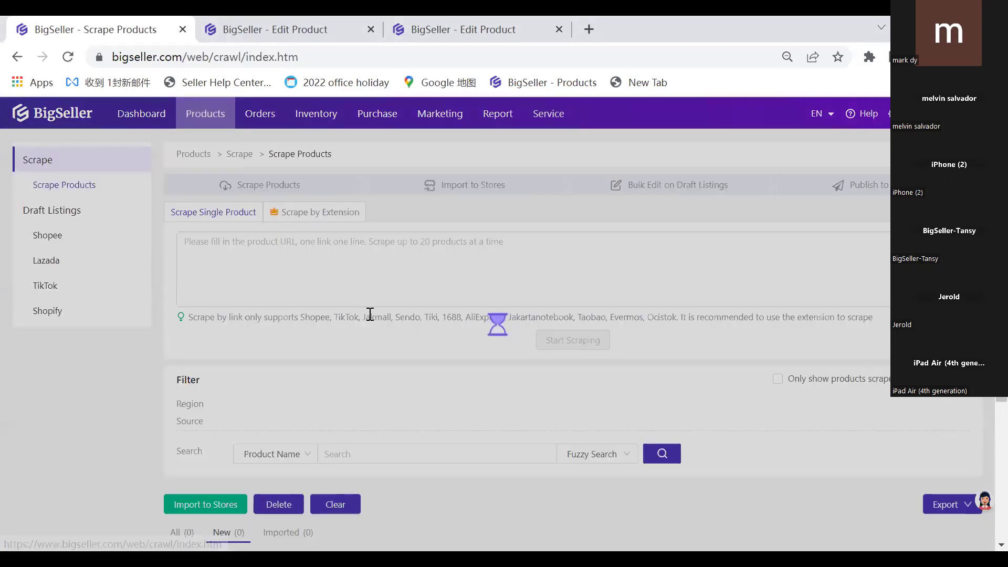
pyautogui.scroll(-3, 370, 318)
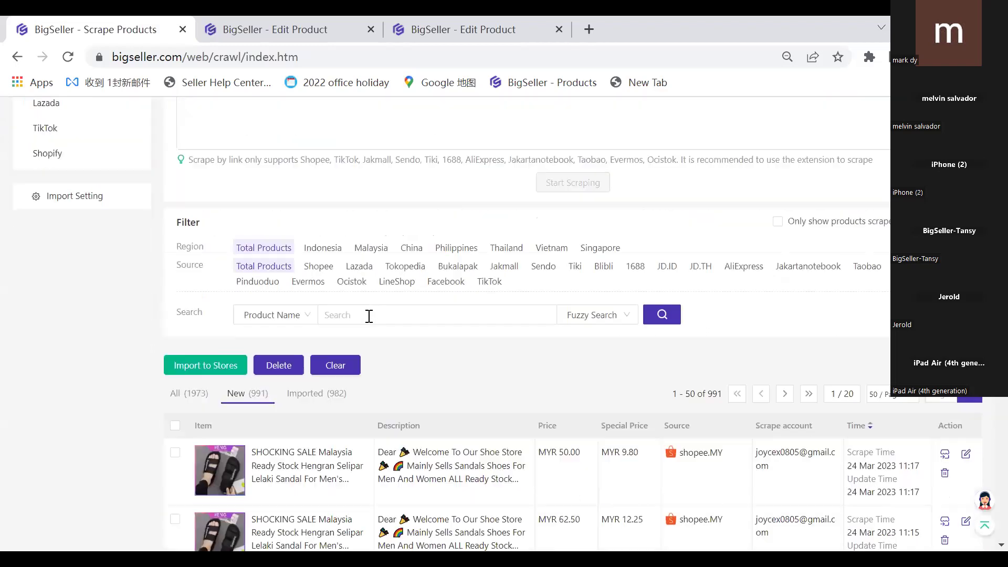
pyautogui.scroll(-3, 432, 365)
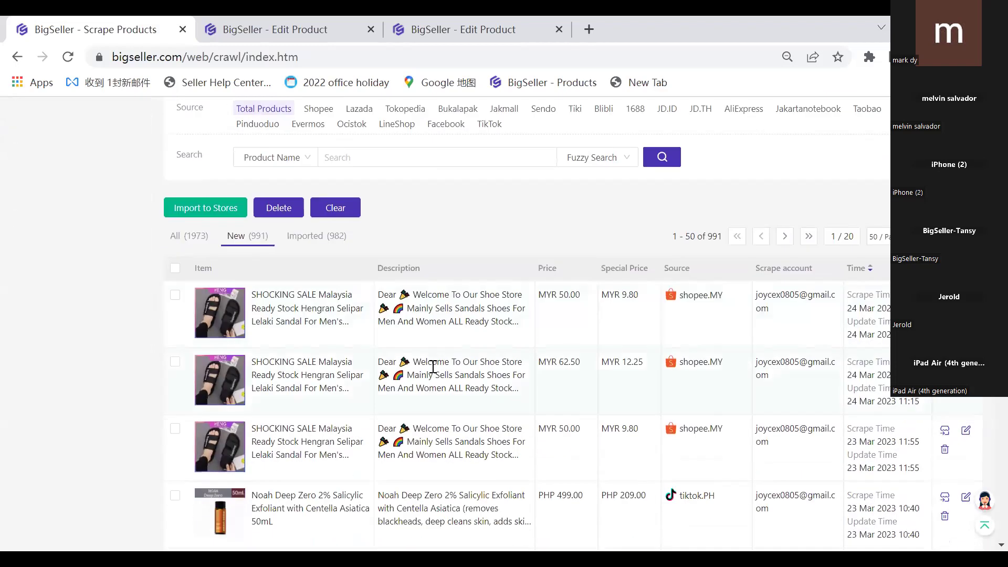
pyautogui.click(191, 243)
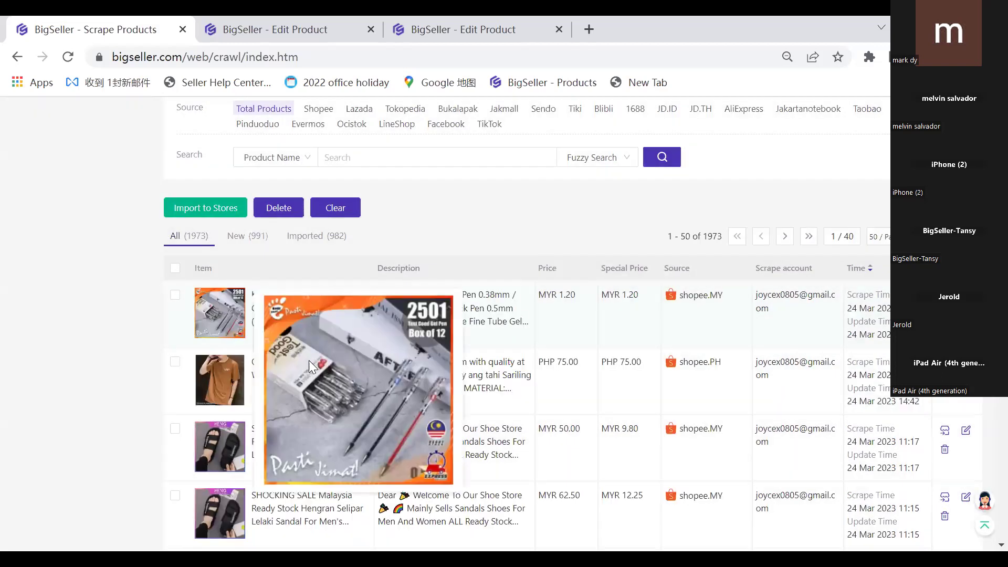
# Check which platforms scraping by link supports and open the Scrape by Extension instructions
pyautogui.scroll(5, 327, 281)
pyautogui.scroll(1, 207, 217)
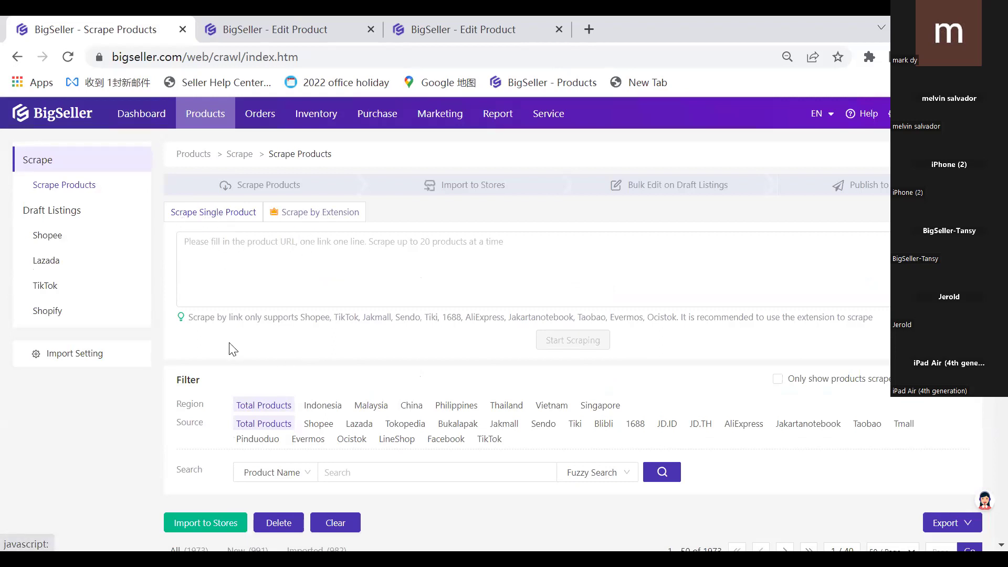
pyautogui.moveTo(336, 315); pyautogui.dragTo(361, 316)
pyautogui.click(358, 315)
pyautogui.click(303, 226)
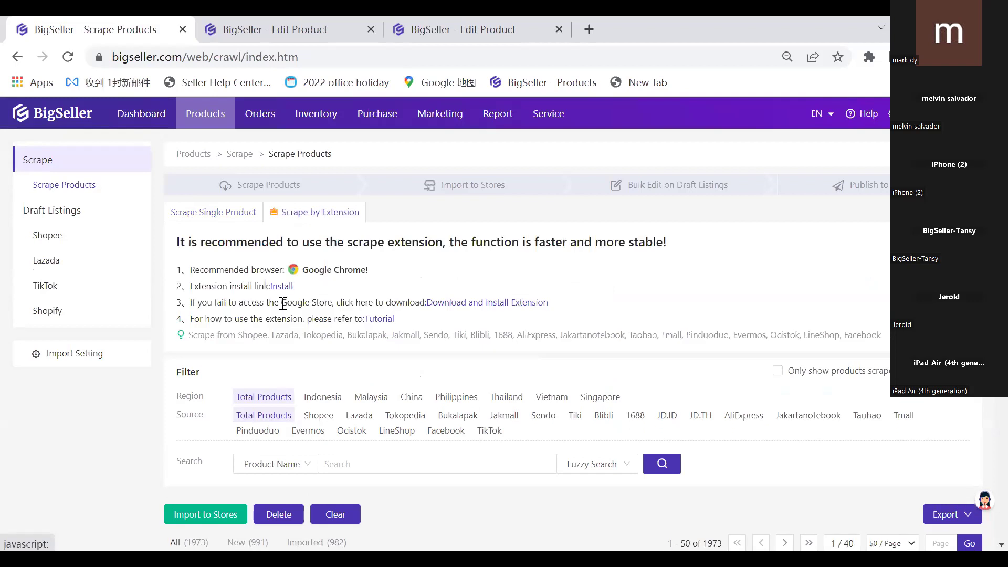
# Examine the marketplaces supported by the scrape extension and look for BigSeller - Product Scraper among the browser's extensions
pyautogui.moveTo(235, 338); pyautogui.dragTo(428, 339)
pyautogui.moveTo(517, 338); pyautogui.dragTo(565, 337)
pyautogui.moveTo(639, 338); pyautogui.dragTo(713, 336)
pyautogui.click(502, 336)
pyautogui.moveTo(503, 336); pyautogui.dragTo(702, 344)
pyautogui.click(594, 348)
pyautogui.click(490, 355)
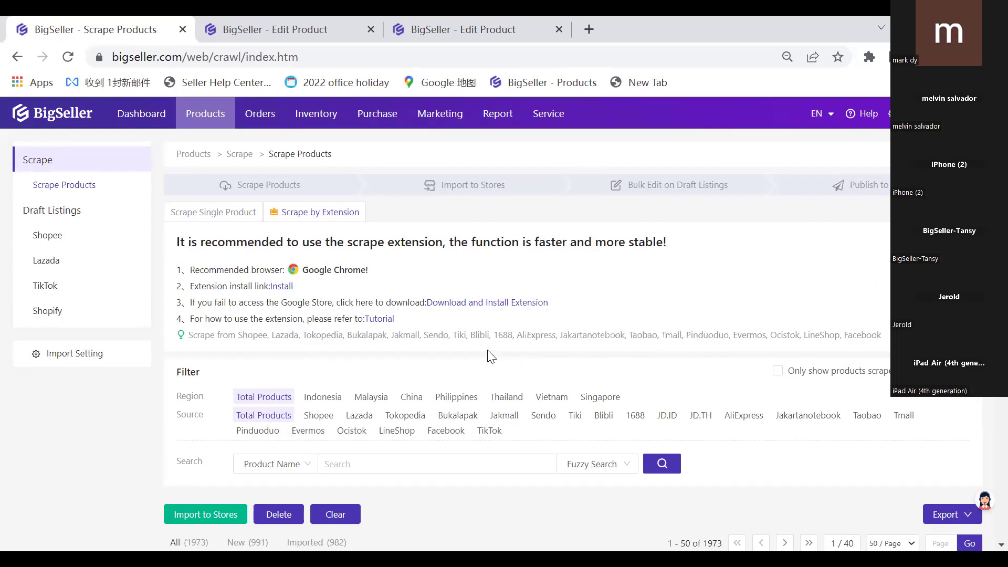
pyautogui.moveTo(491, 336); pyautogui.dragTo(529, 339)
pyautogui.click(506, 337)
pyautogui.scroll(-2, 498, 348)
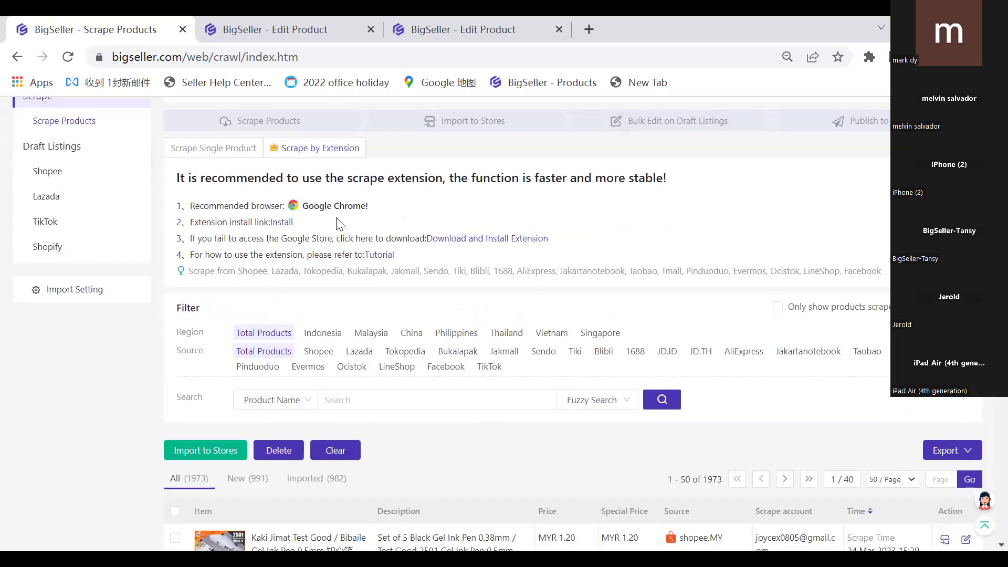
pyautogui.scroll(2, 319, 223)
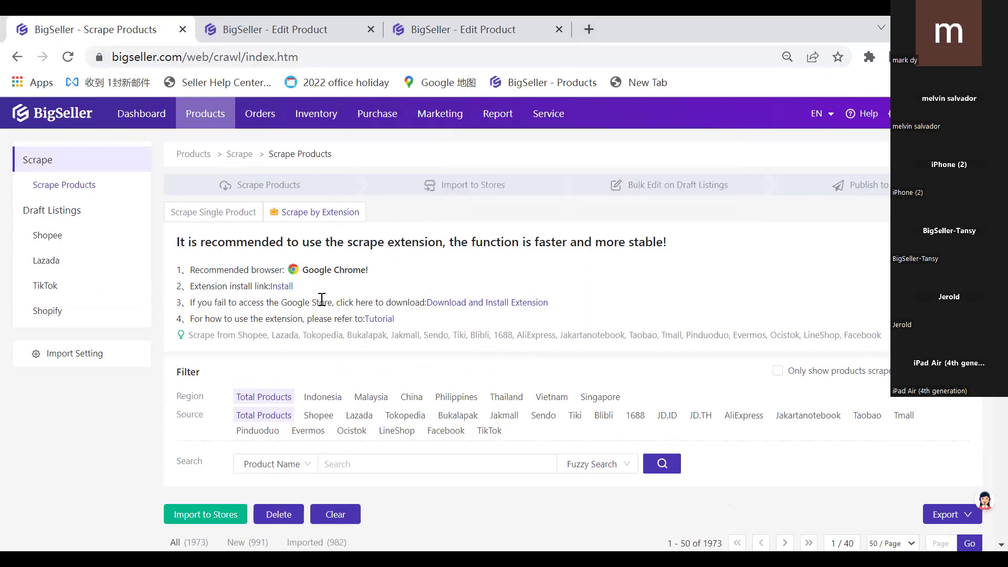
pyautogui.click(869, 58)
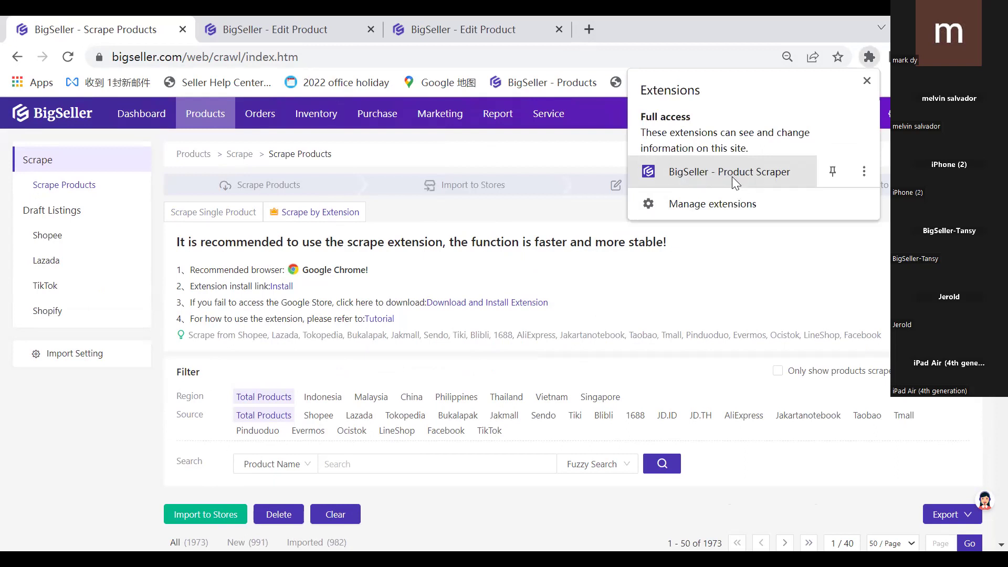
pyautogui.click(663, 282)
# Open shopee.my in a new browser tab and place the Scrape Products tab directly beside it
pyautogui.click(586, 32)
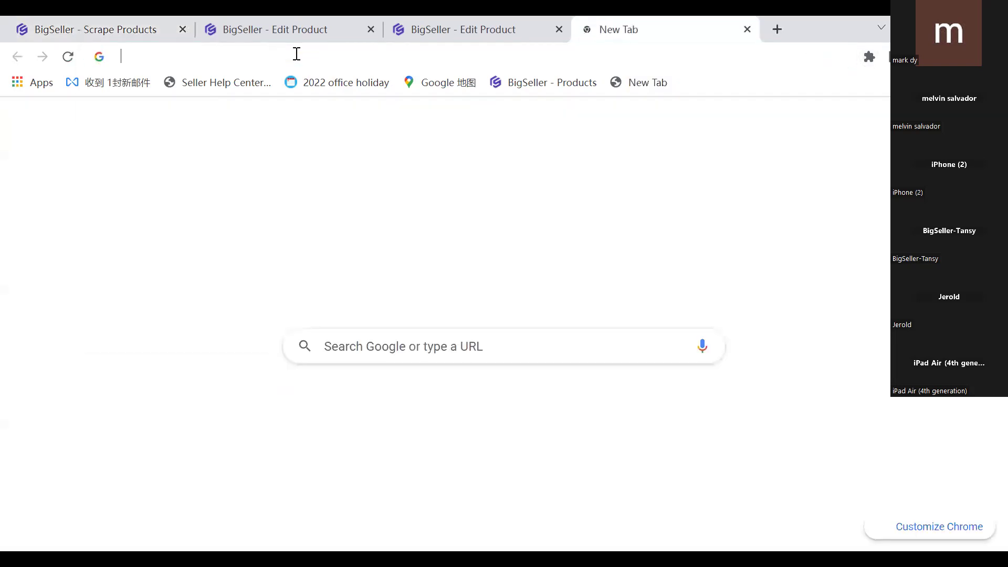
pyautogui.click(296, 53)
pyautogui.write('shopee')
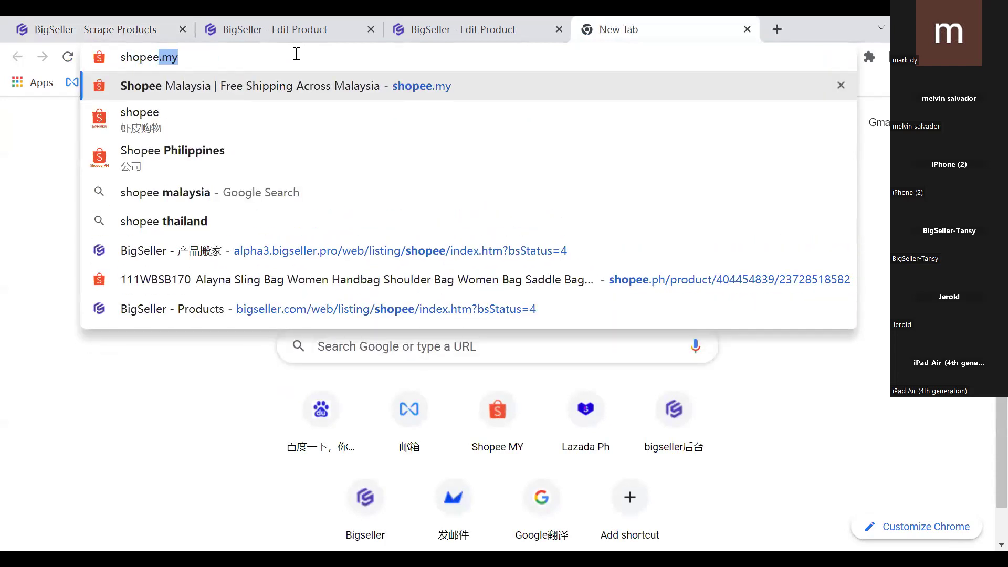
pyautogui.press('Return')
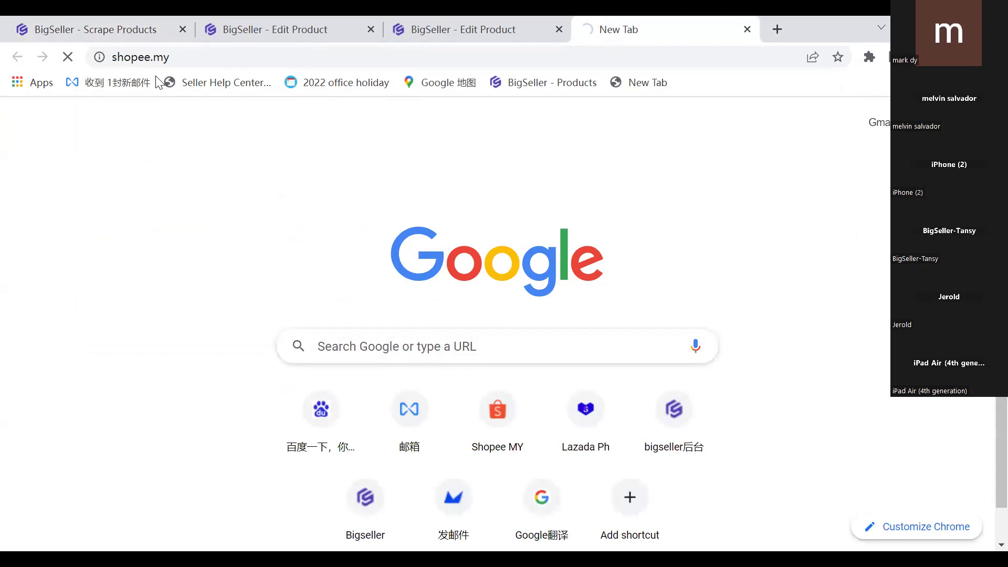
pyautogui.moveTo(124, 31); pyautogui.dragTo(591, 24)
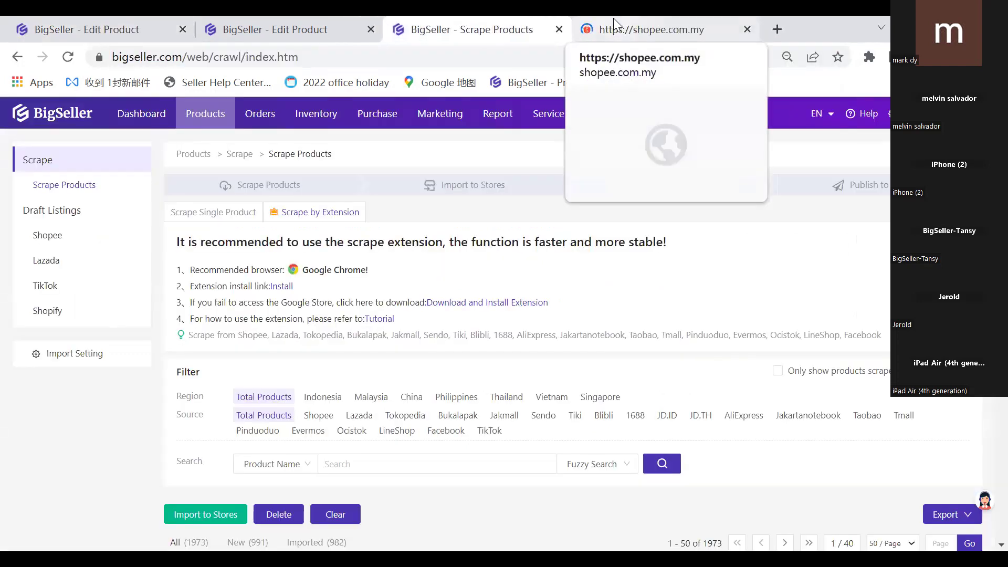
pyautogui.click(613, 18)
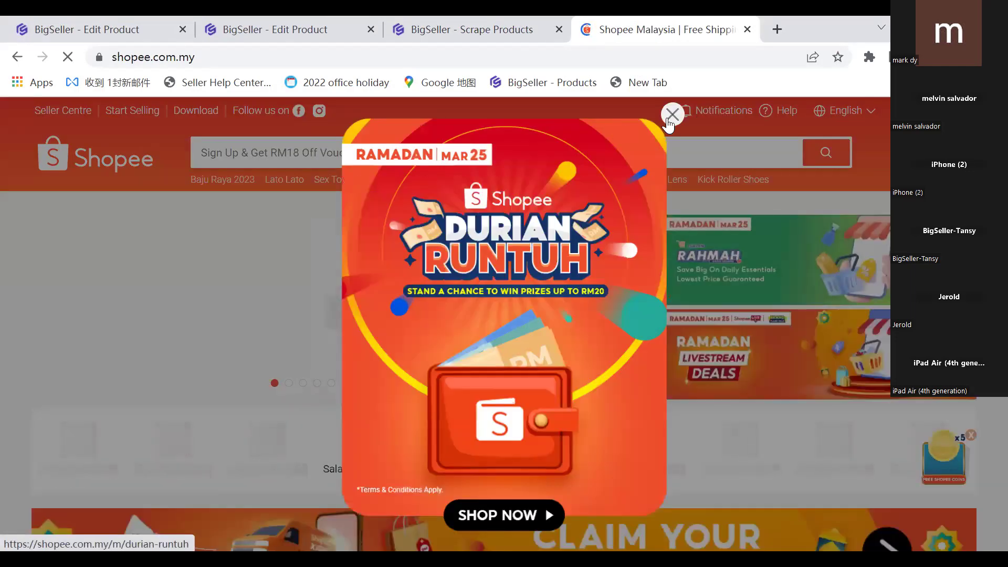
# Search Shopee Malaysia for "red dress" and scrape the first product in the search results to BigSeller
pyautogui.click(317, 153)
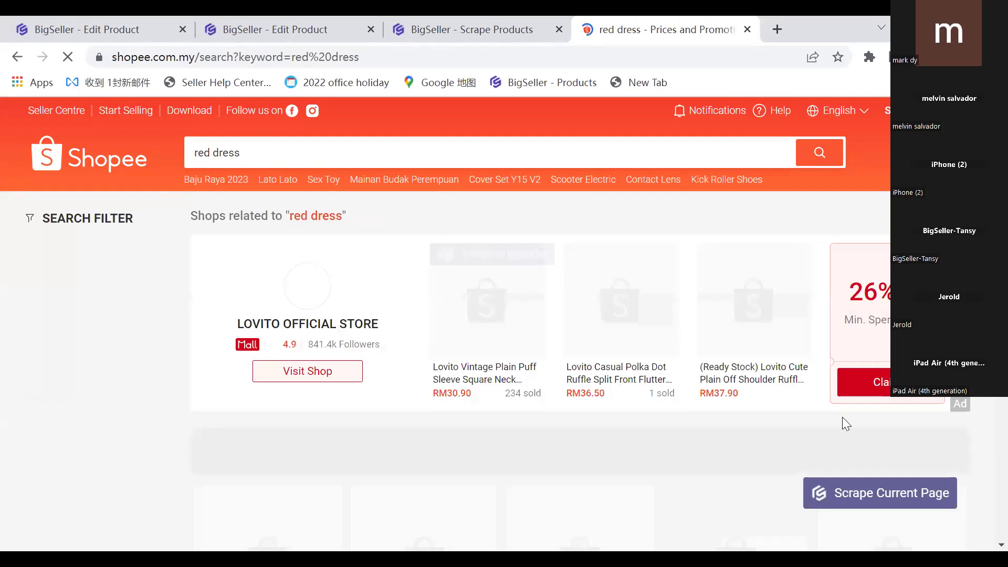
pyautogui.scroll(-4, 909, 495)
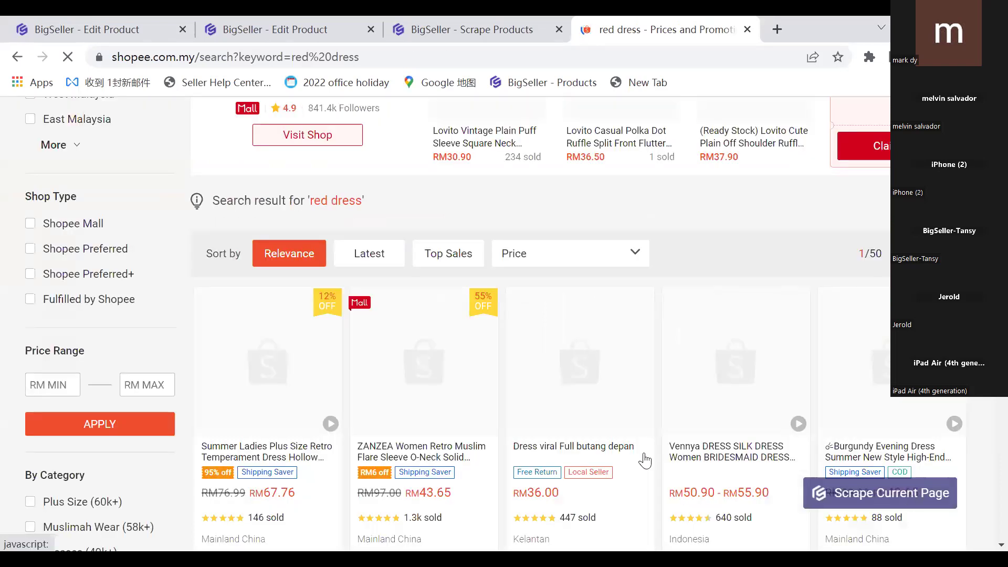
pyautogui.moveTo(263, 313)
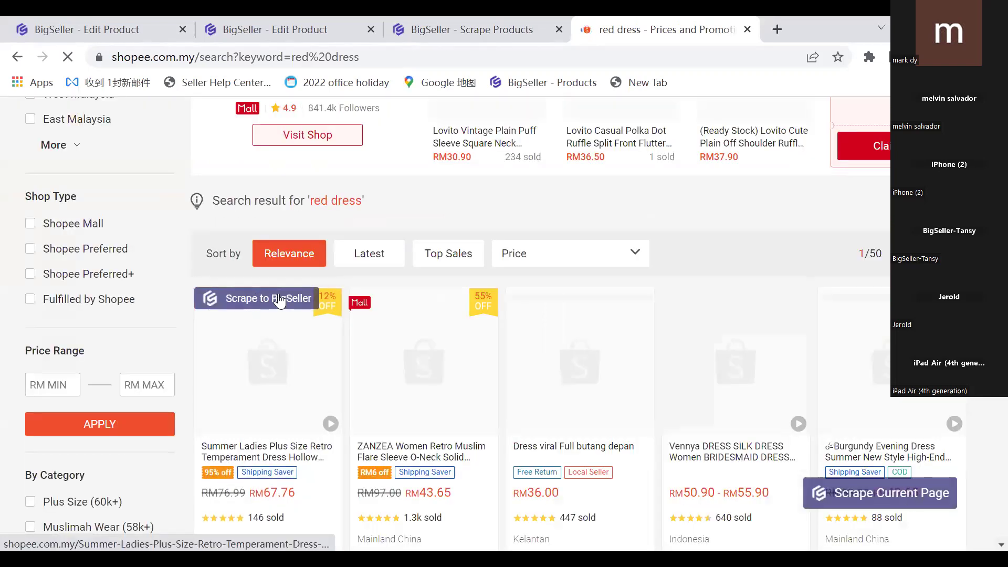
pyautogui.click(275, 304)
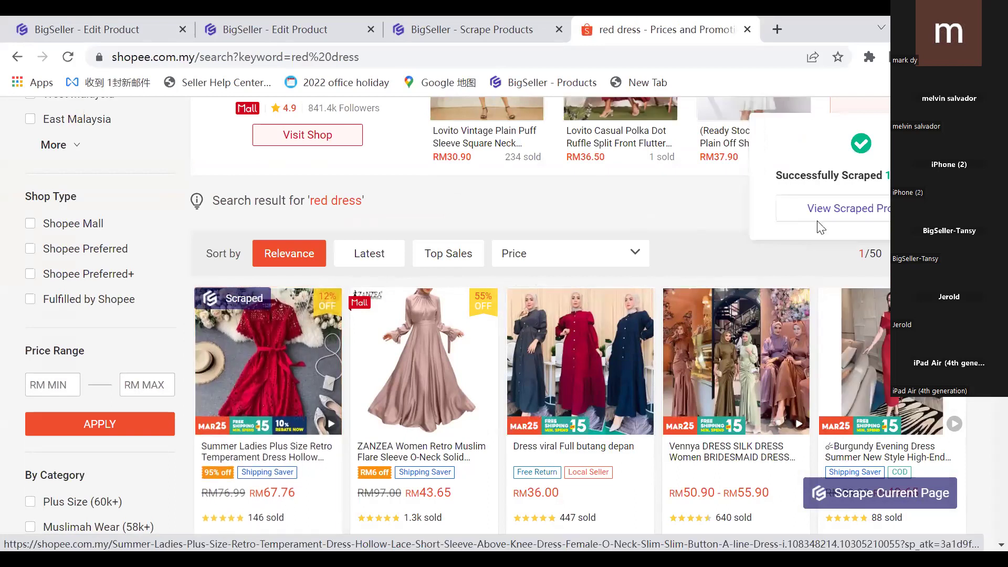
# View the scraped products in BigSeller and find the newly scraped dress in the product list
pyautogui.moveTo(794, 175); pyautogui.dragTo(891, 175)
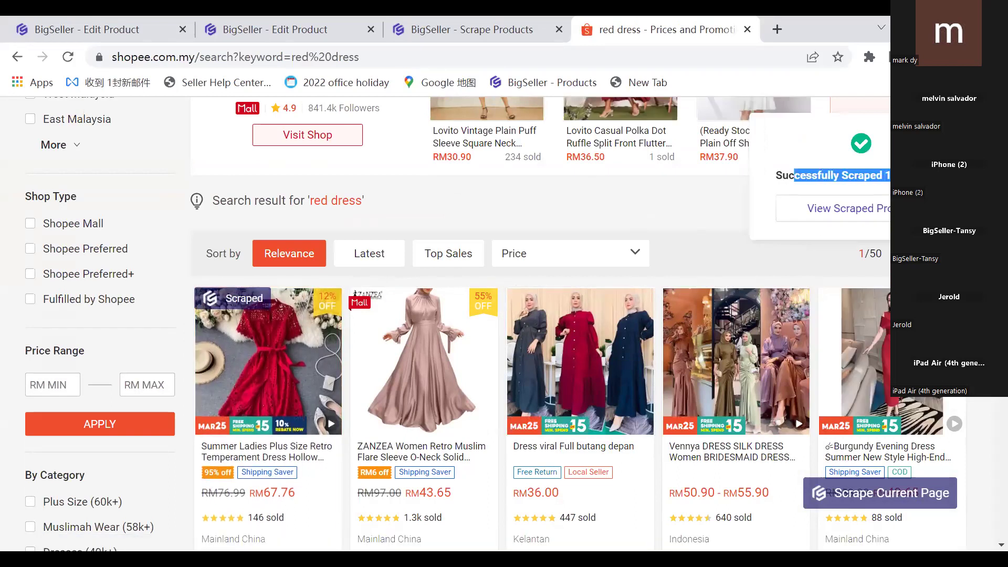
pyautogui.click(830, 229)
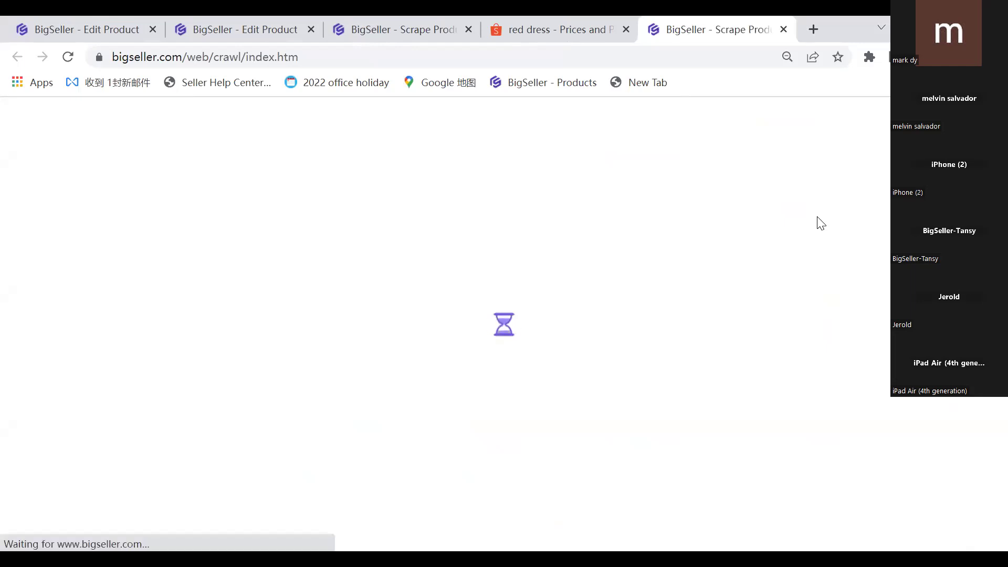
pyautogui.scroll(-5, 817, 217)
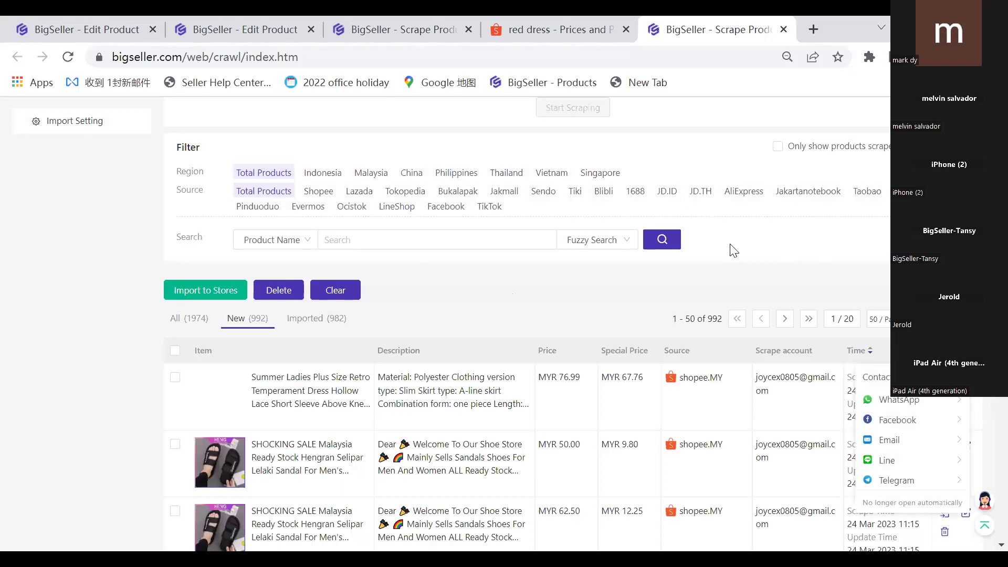
# Select the newly scraped red Summer Ladies dress in the scraped product list
pyautogui.click(175, 378)
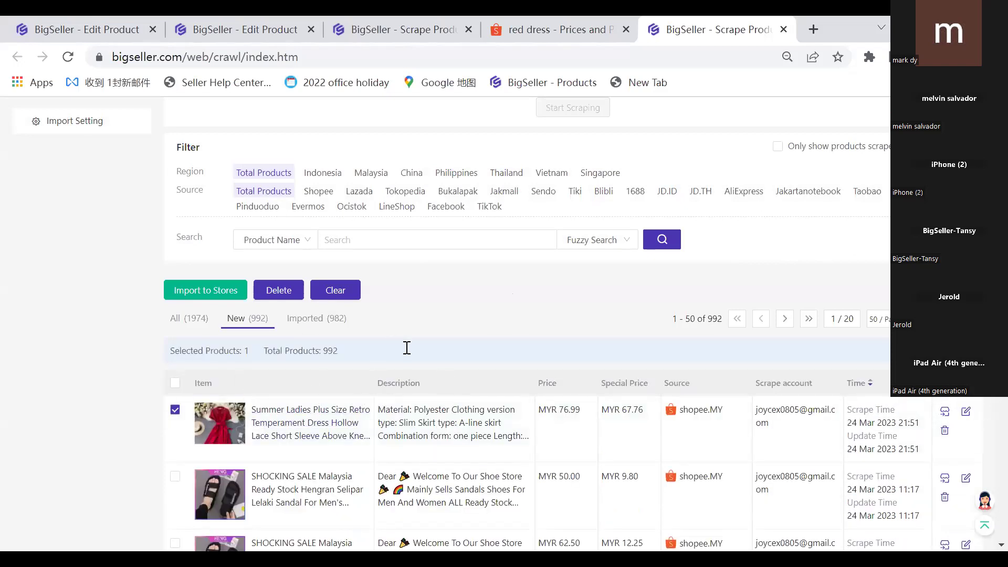
pyautogui.scroll(2, 403, 347)
pyautogui.scroll(3, 222, 254)
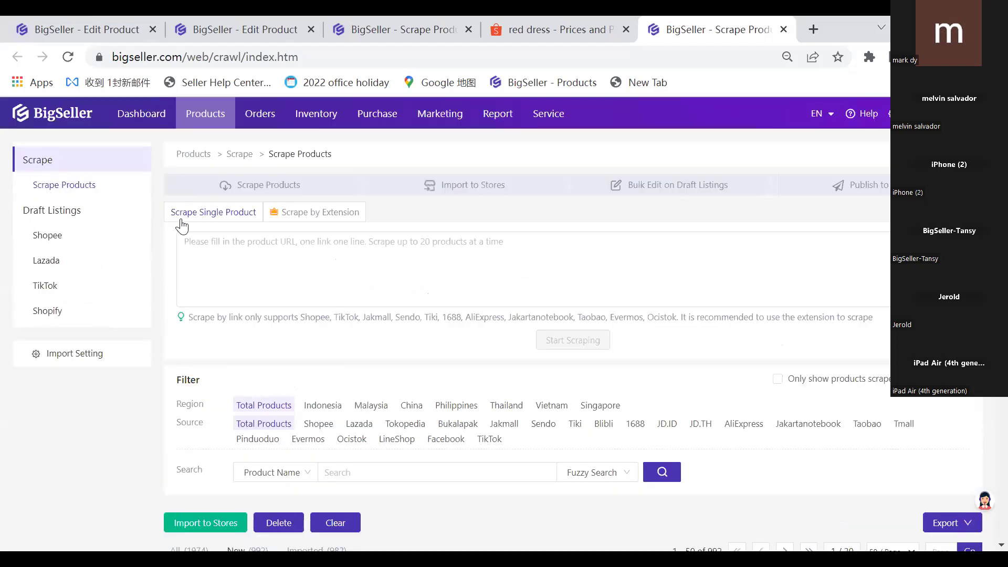
pyautogui.scroll(-3, 315, 320)
pyautogui.scroll(-3, 246, 331)
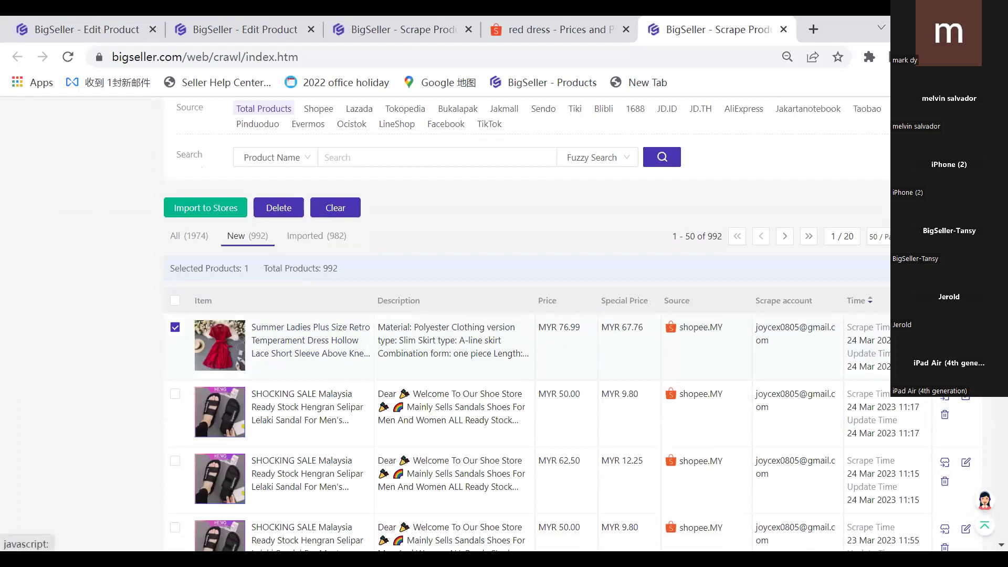
# Open the scraped dress for editing and examine its description, variations, images and package information without changing anything
pyautogui.click(965, 328)
pyautogui.scroll(-6, 914, 415)
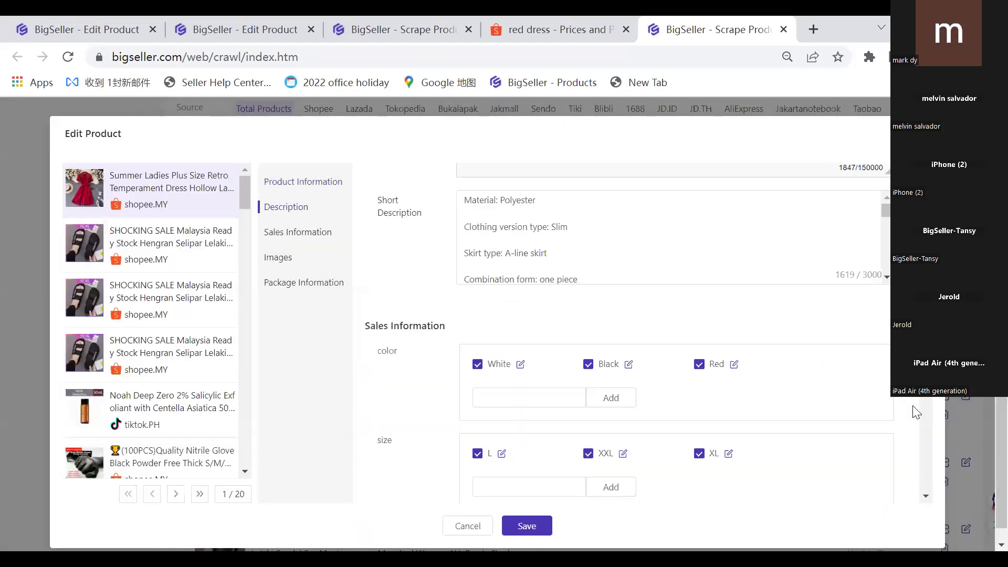
pyautogui.scroll(-5, 917, 424)
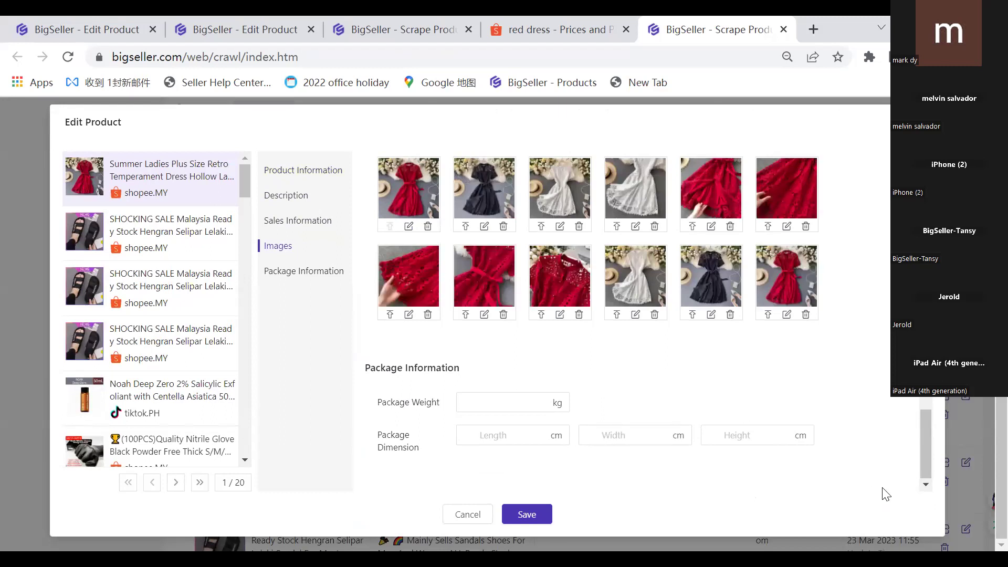
pyautogui.scroll(12, 901, 482)
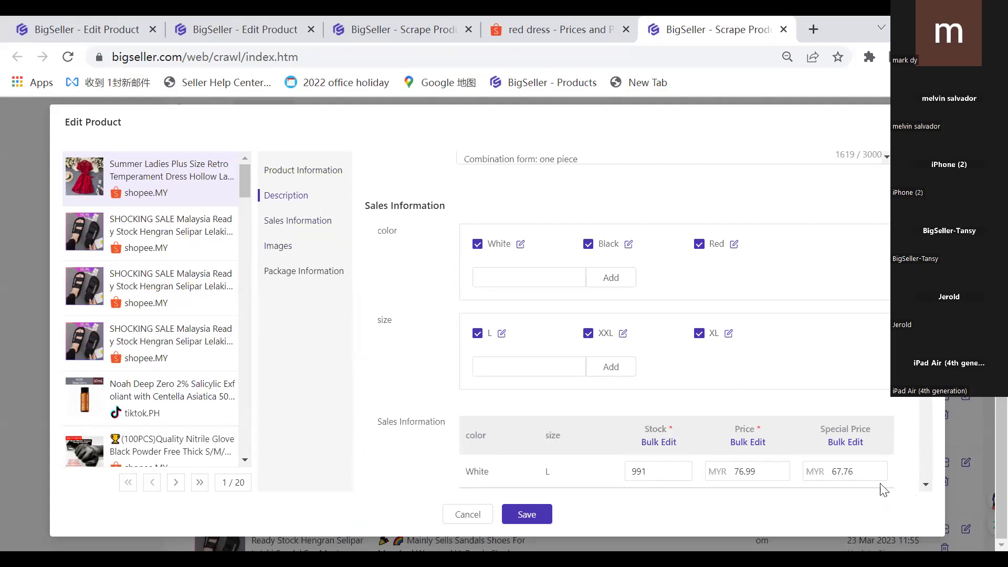
pyautogui.scroll(8, 724, 326)
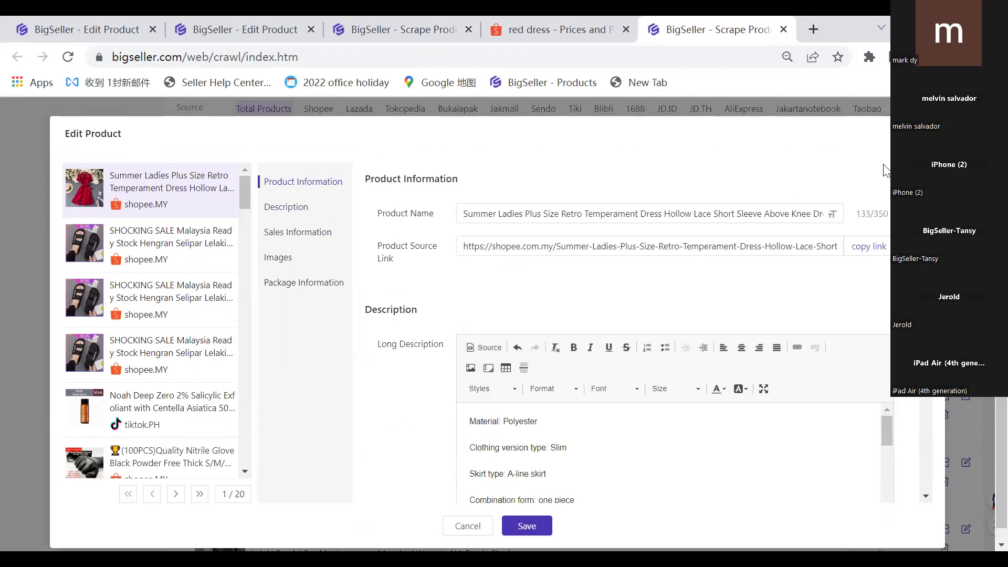
pyautogui.press('Escape')
# Import the selected dress as draft listings to the first Shopee store, Lazada A and the TikTok store tiktok sg(及时下架)
pyautogui.scroll(5, 201, 207)
pyautogui.scroll(-1, 194, 414)
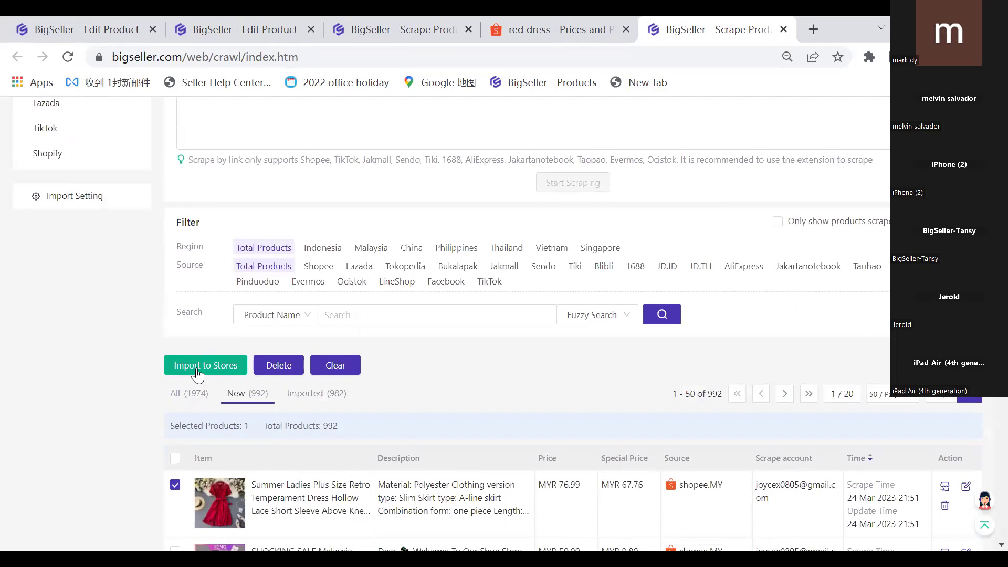
pyautogui.scroll(-1, 198, 374)
pyautogui.click(205, 286)
pyautogui.click(427, 195)
pyautogui.click(353, 201)
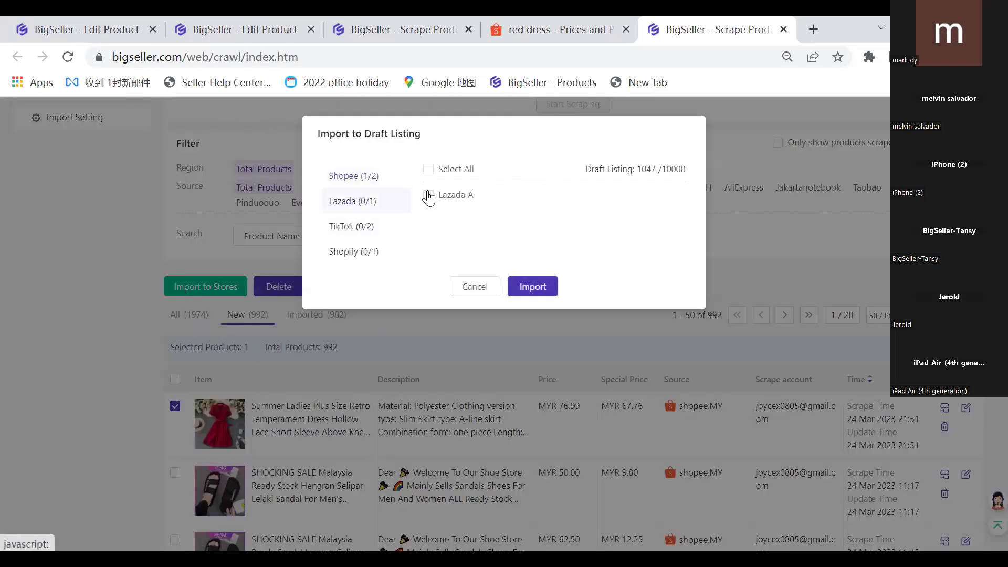
pyautogui.click(428, 195)
pyautogui.click(350, 226)
pyautogui.click(427, 195)
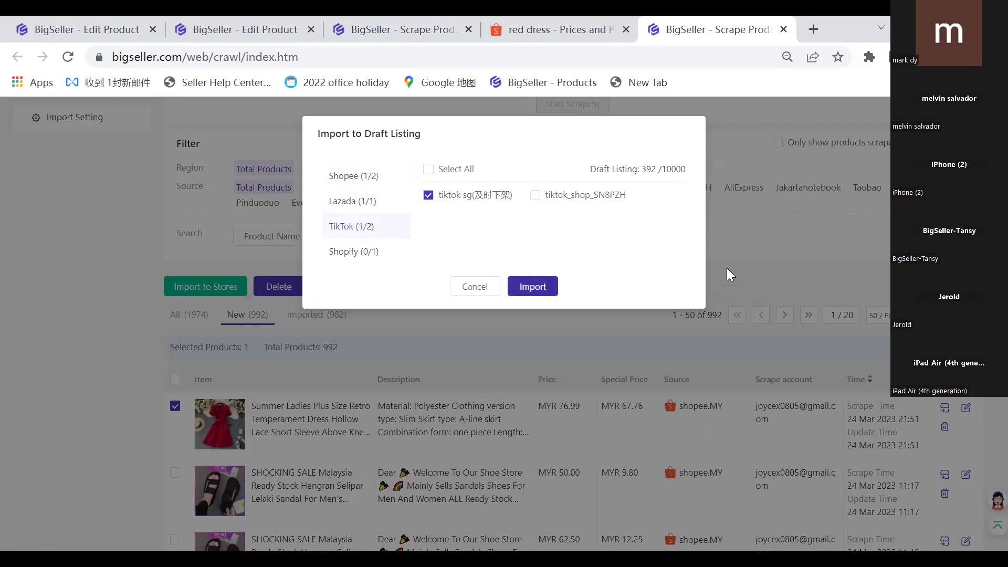
pyautogui.click(532, 286)
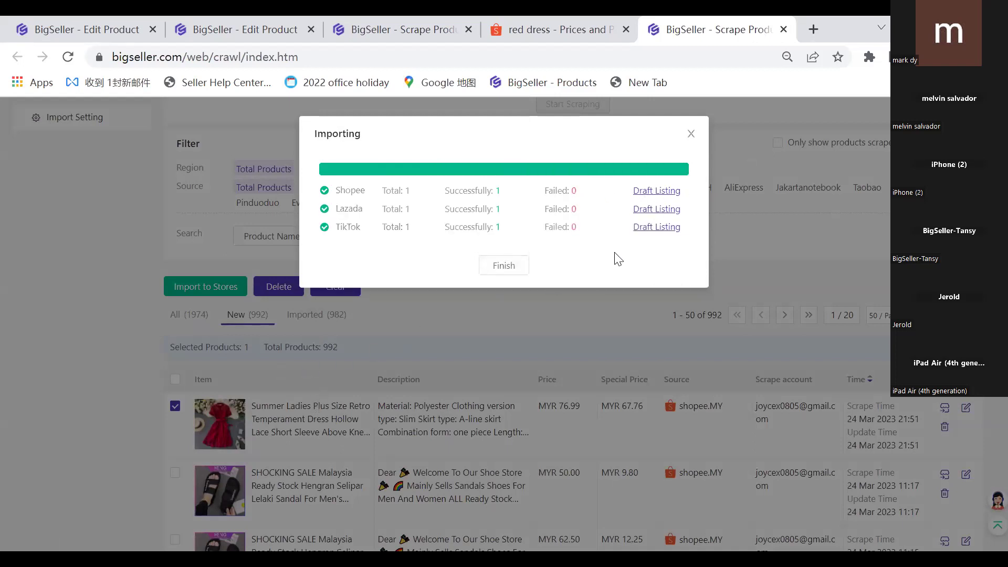
pyautogui.click(504, 265)
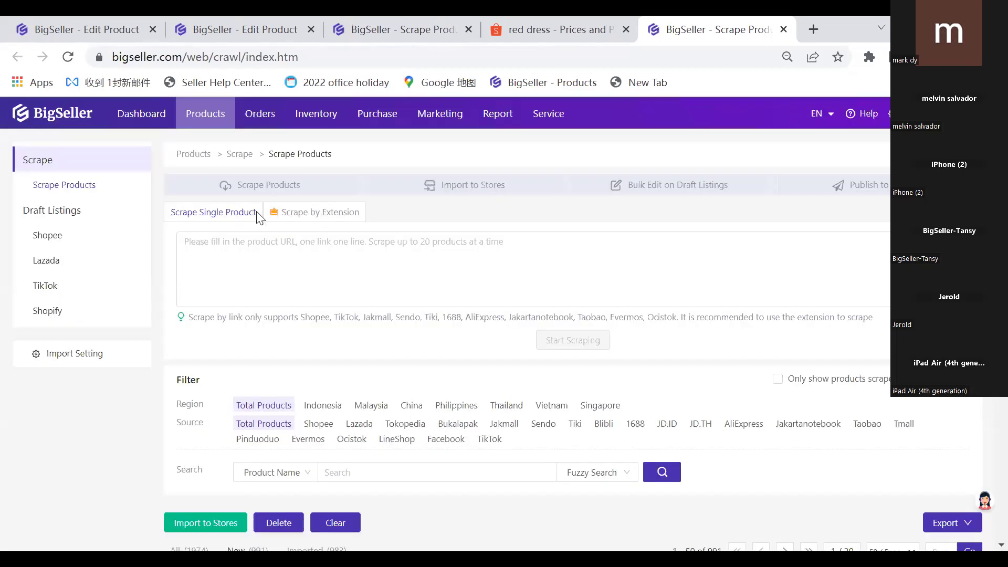
# View the extension scraping instructions and the first red dress's Shopee page with its scrape option, and return to the search results
pyautogui.click(339, 216)
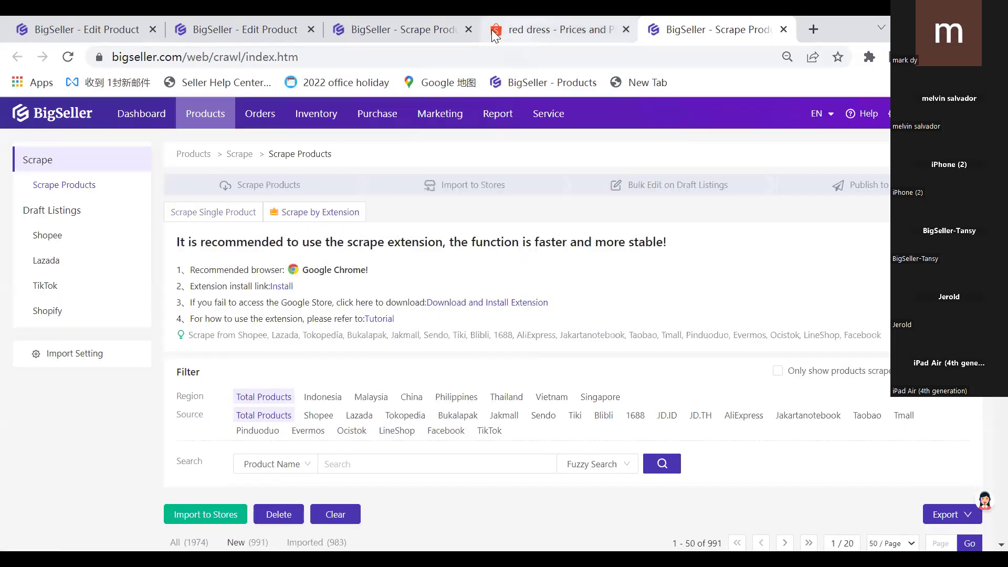
pyautogui.hotkey('ctrl', 'shift', 'Tab')
pyautogui.click(279, 360)
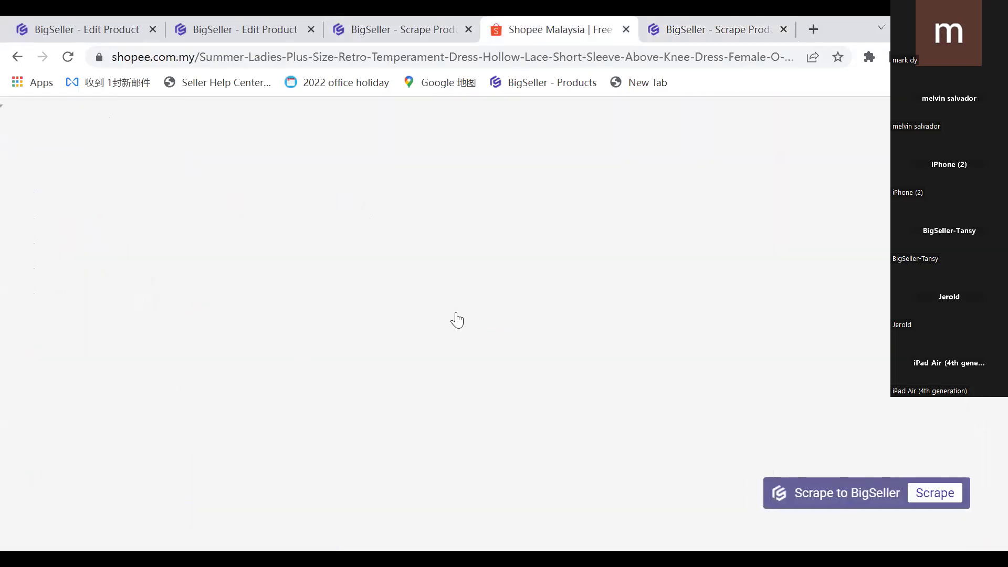
pyautogui.scroll(-3, 923, 475)
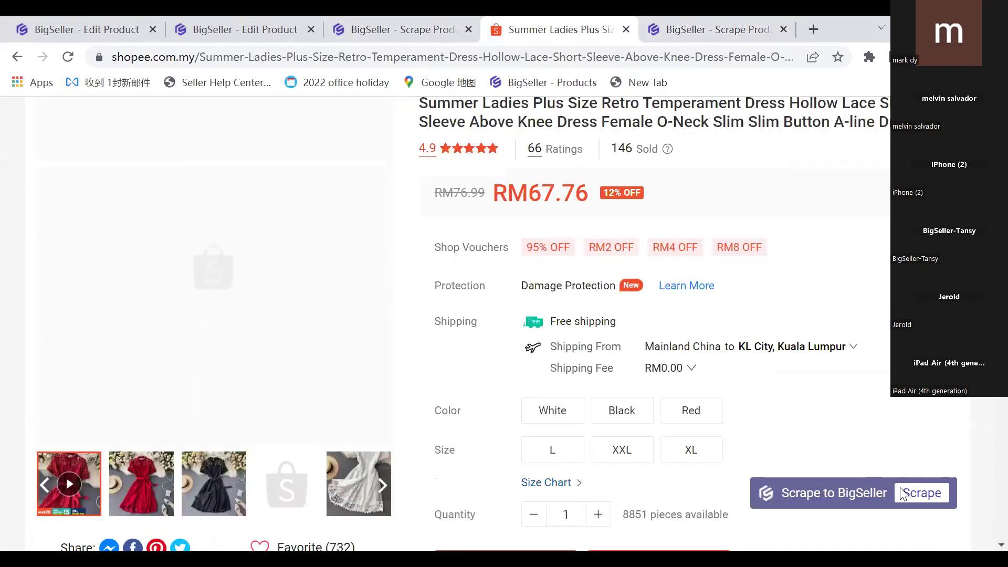
pyautogui.scroll(-2, 875, 481)
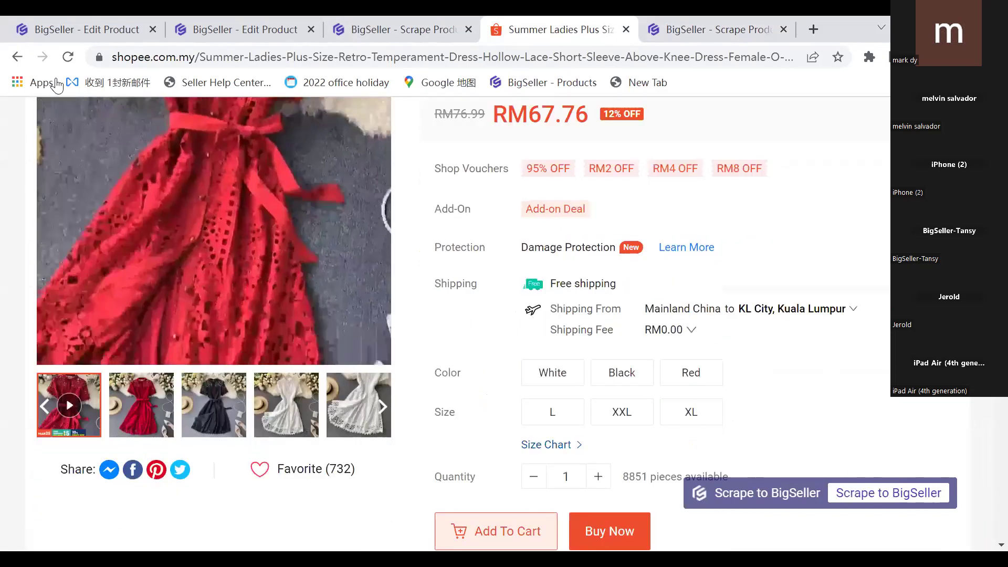
pyautogui.hotkey('alt', 'Left')
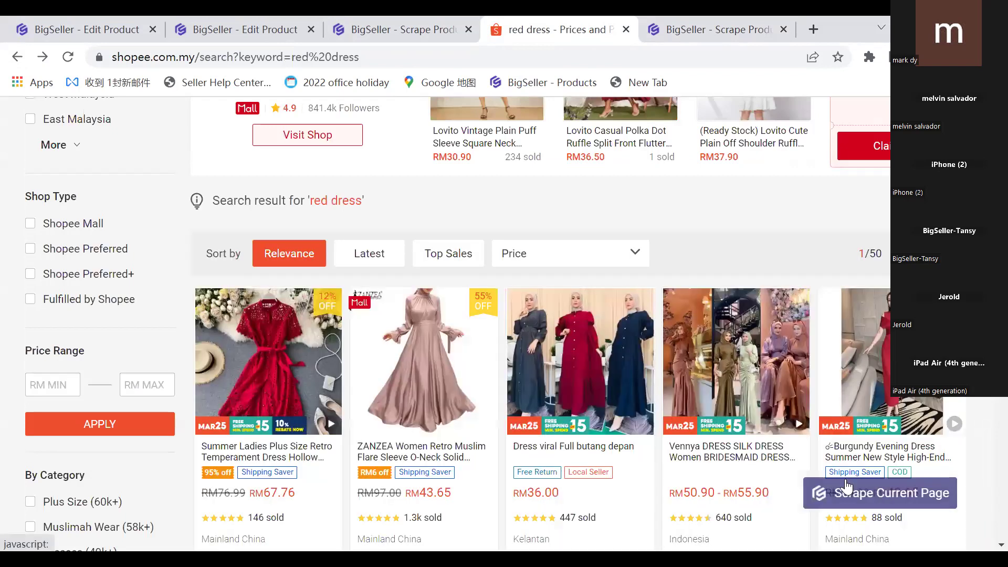
# Examine the red dress search results on Shopee, comparing the single-product and current-page scrape options
pyautogui.scroll(-10, 674, 294)
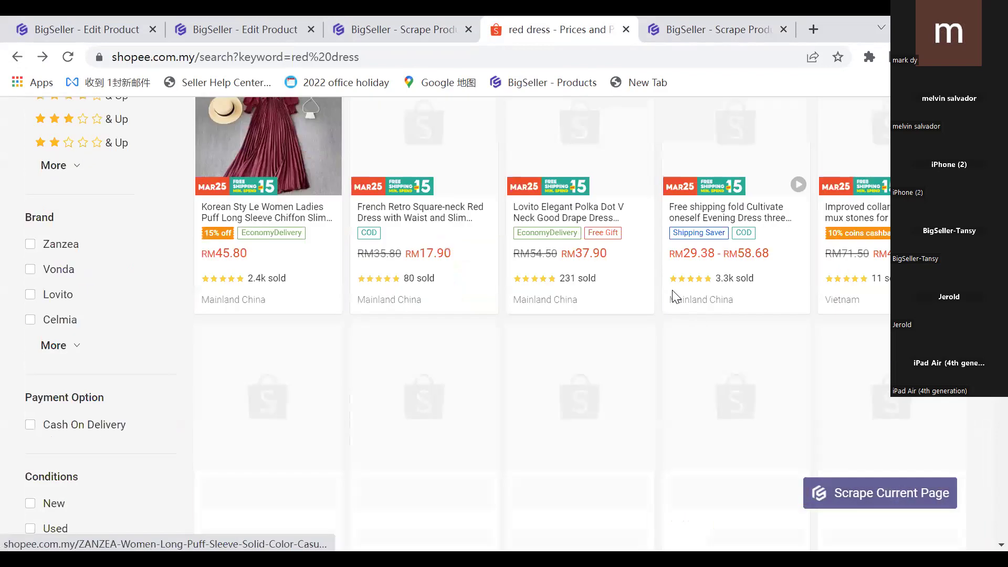
pyautogui.click(342, 30)
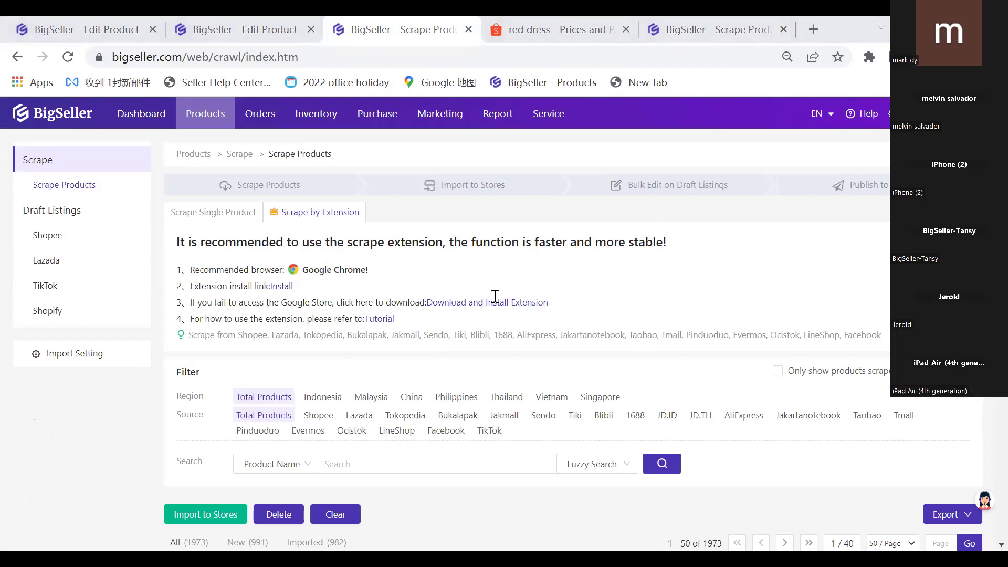
pyautogui.hotkey('ctrl', 'Tab')
pyautogui.scroll(15, 293, 320)
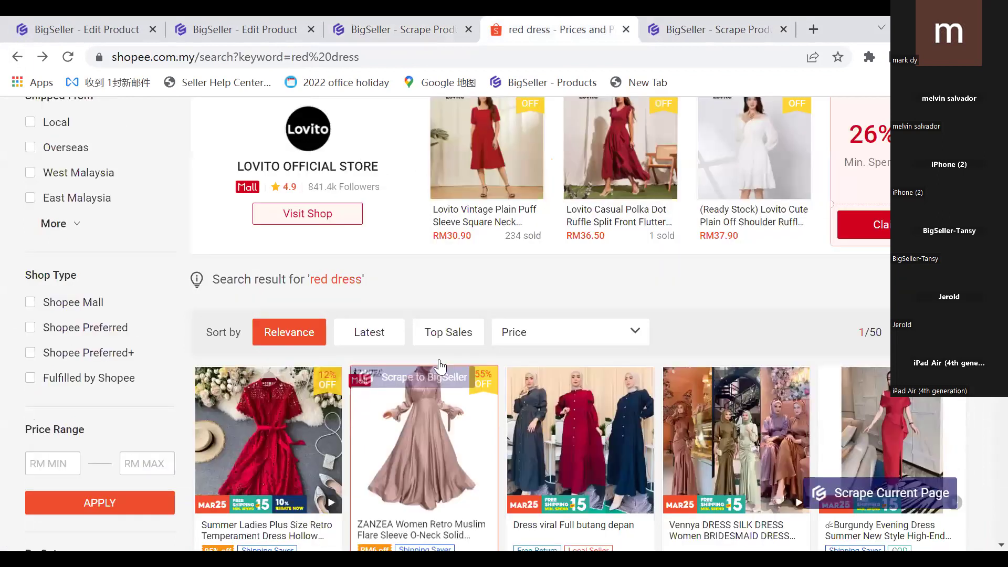
pyautogui.scroll(3, 293, 251)
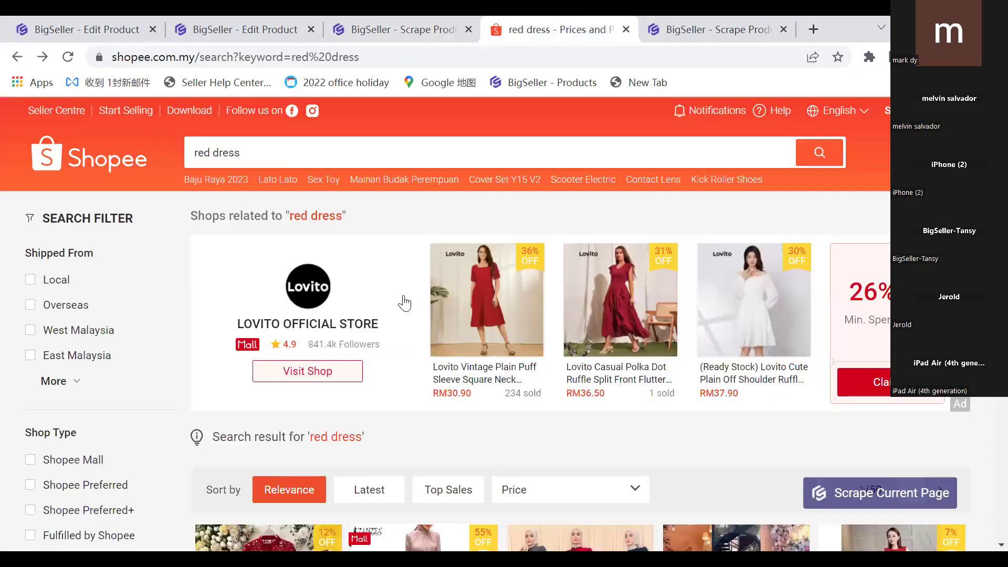
pyautogui.scroll(-4, 377, 312)
pyautogui.moveTo(743, 309)
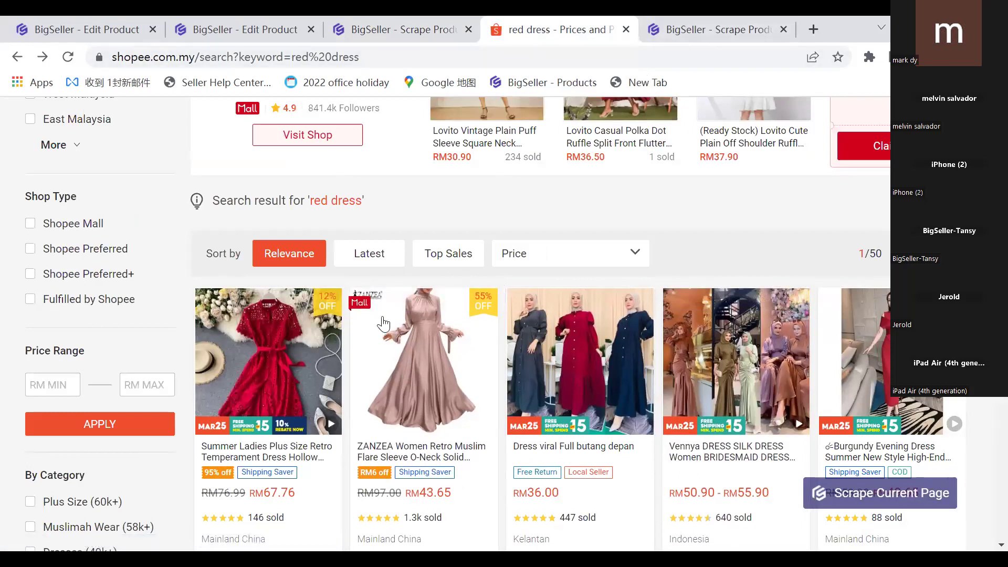
pyautogui.moveTo(279, 368)
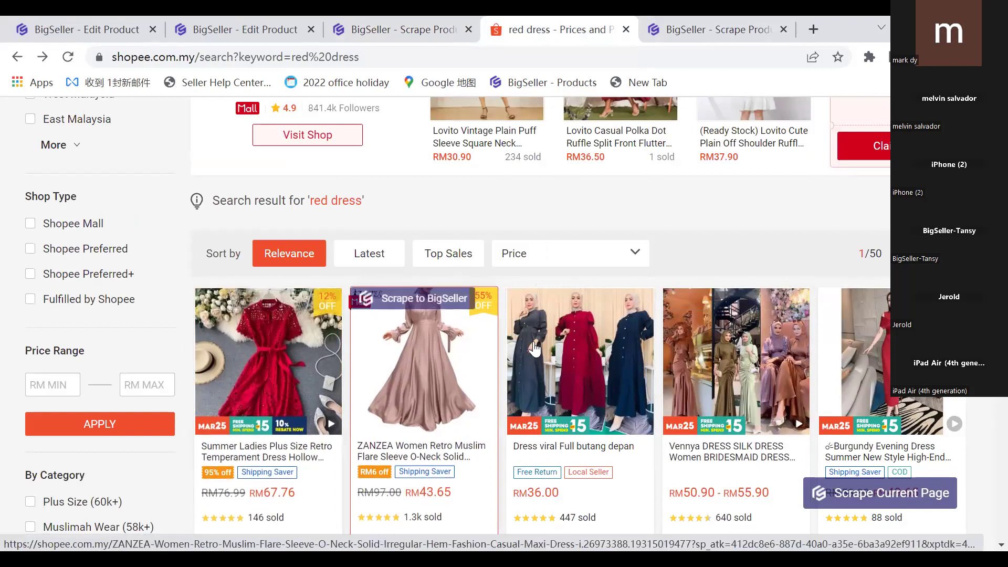
pyautogui.scroll(-5, 351, 386)
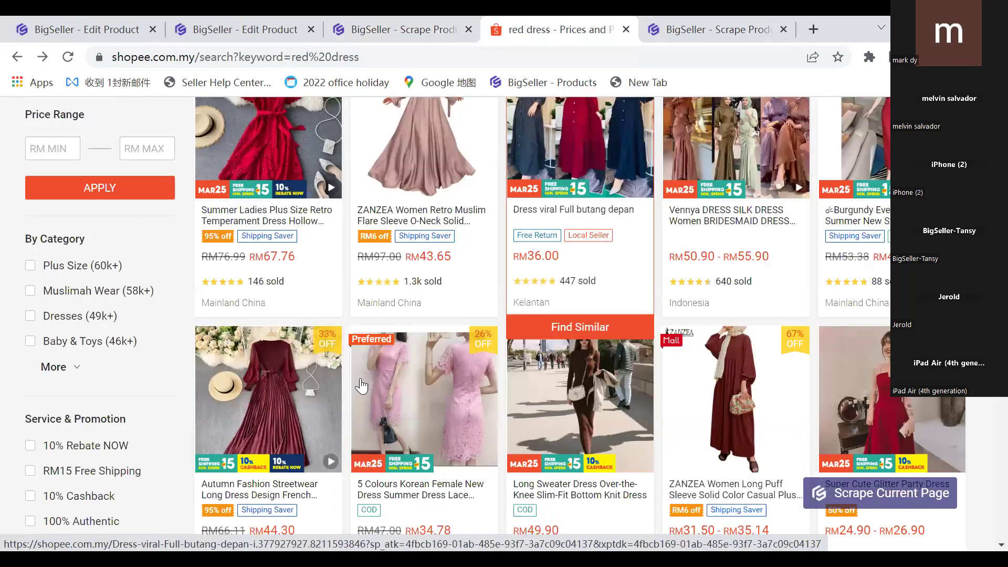
pyautogui.scroll(-1, 367, 378)
pyautogui.scroll(10, 420, 348)
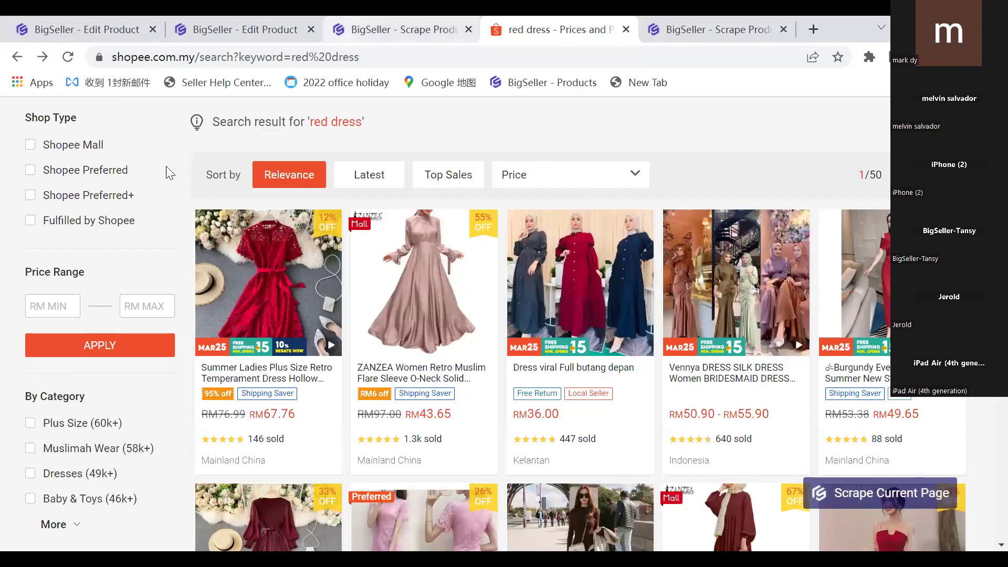
# Return to BigSeller's Scrape Products page and close all the other browser tabs
pyautogui.click(344, 25)
pyautogui.scroll(-7, 282, 253)
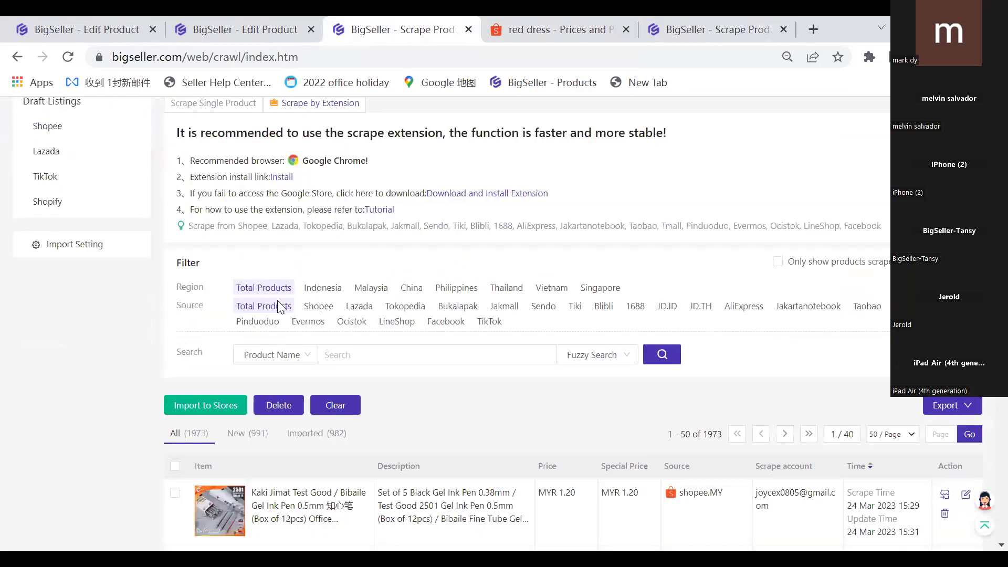
pyautogui.scroll(7, 210, 296)
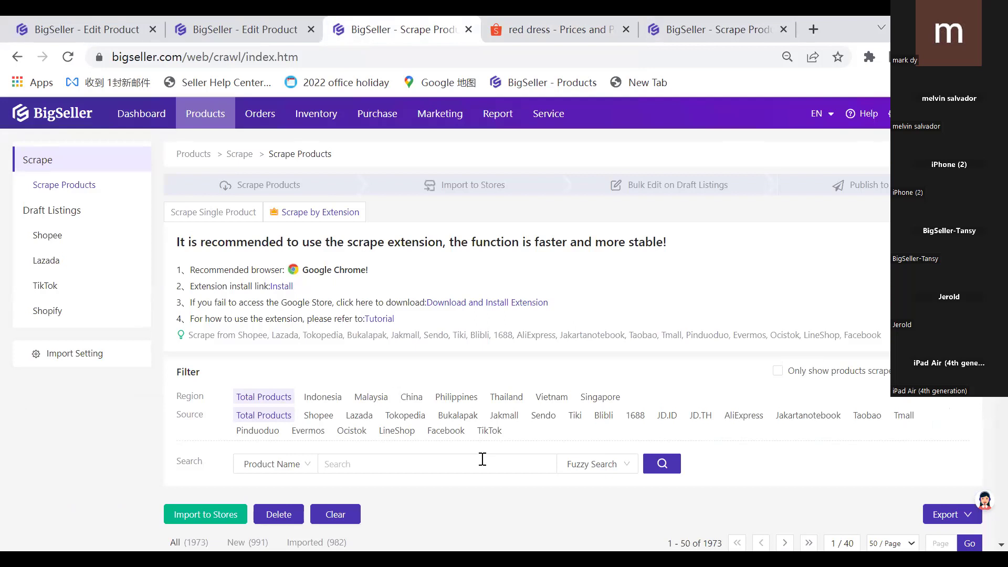
pyautogui.click(620, 33)
pyautogui.click(620, 32)
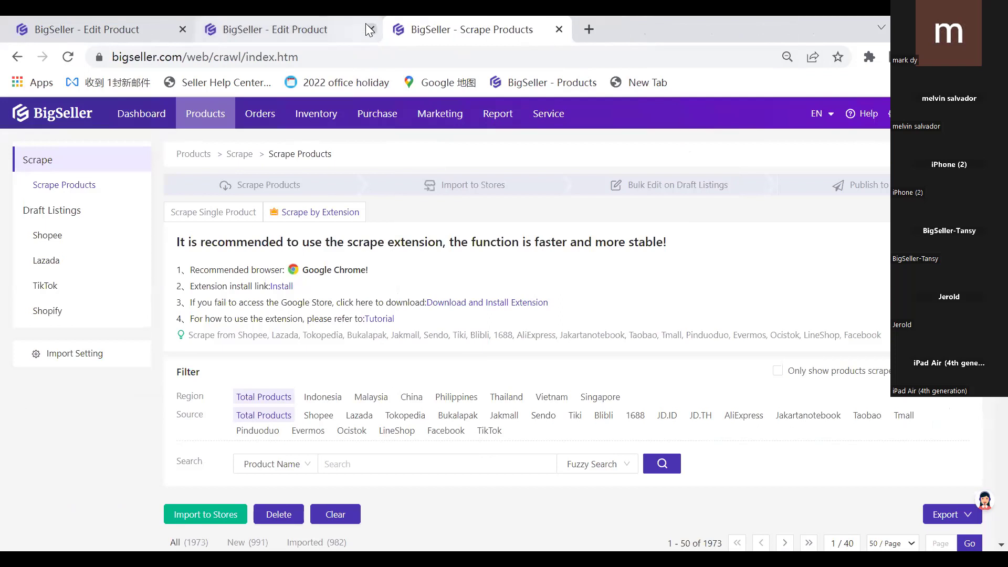
pyautogui.click(183, 30)
pyautogui.click(182, 29)
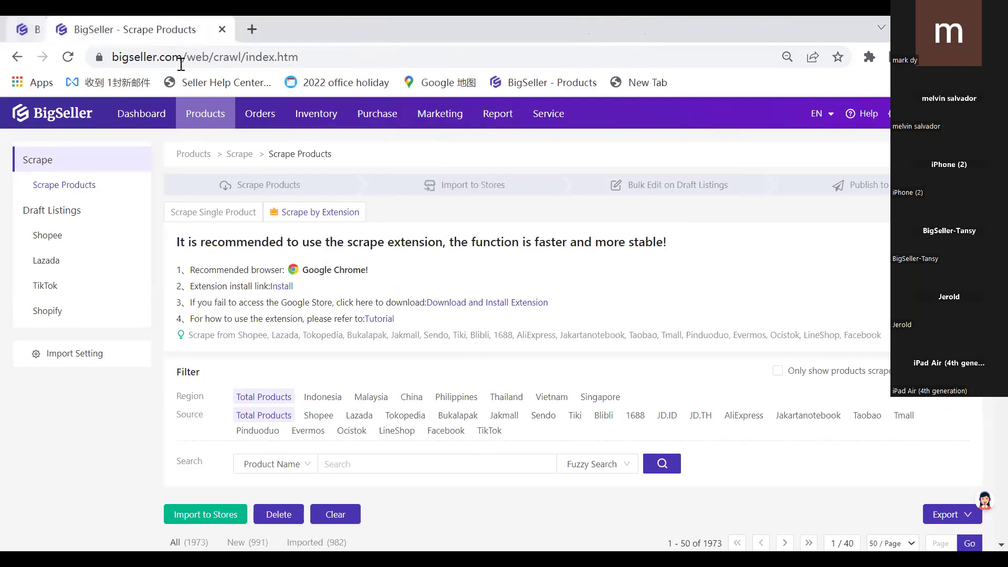
# Review the Orders, Inventory and Purchase functions and open the BigSeller dashboard
pyautogui.moveTo(259, 118)
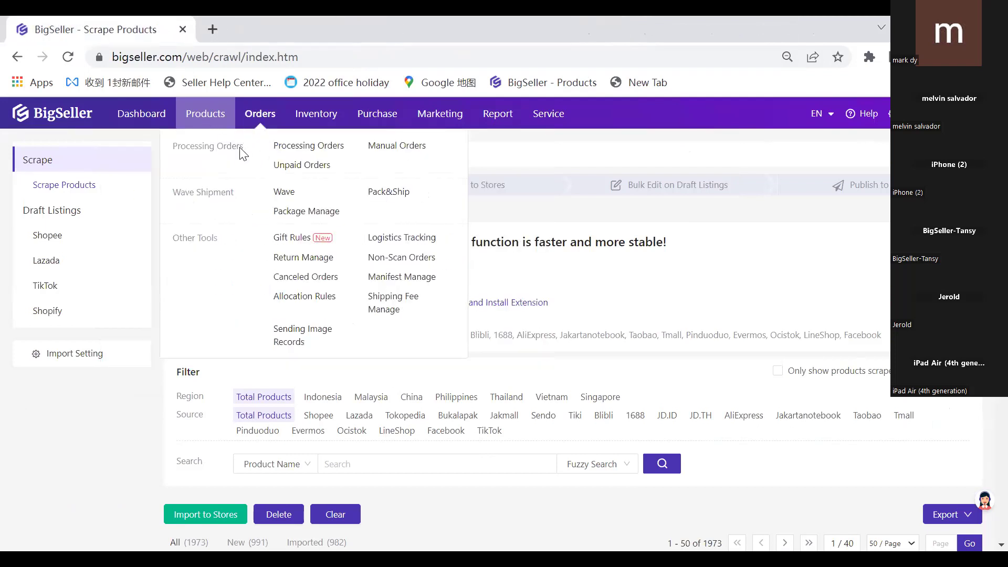
pyautogui.moveTo(225, 124)
pyautogui.moveTo(315, 118)
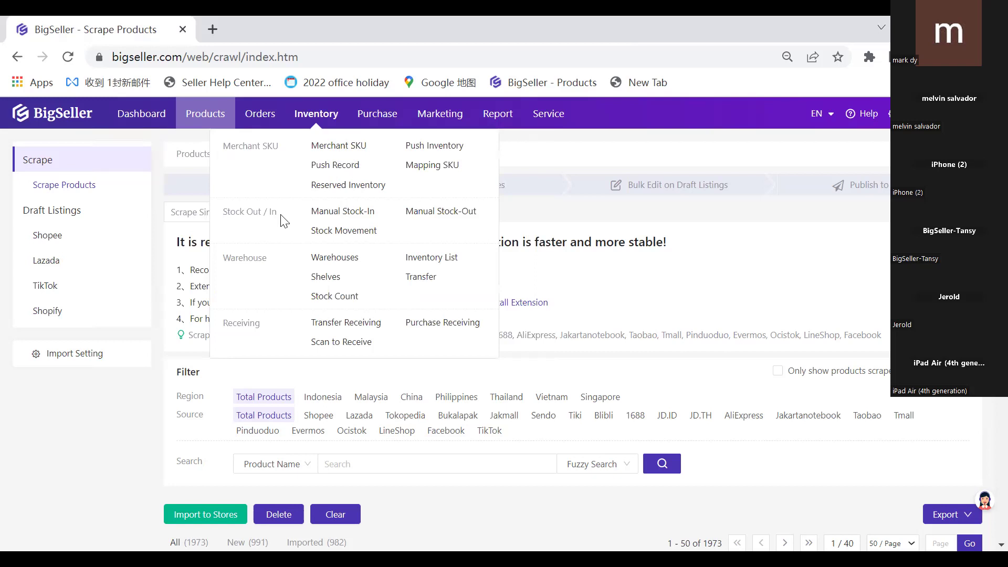
pyautogui.moveTo(357, 120)
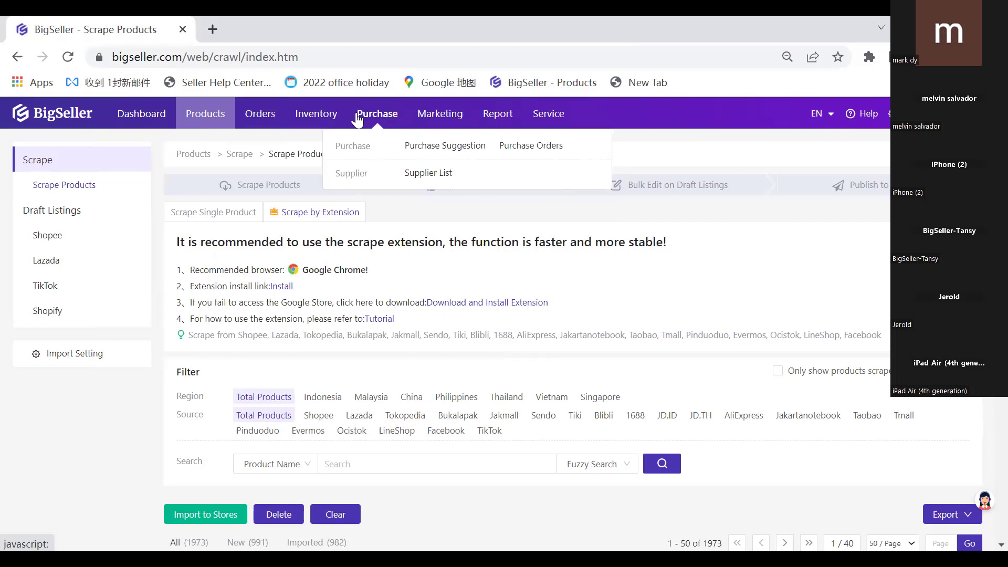
pyautogui.moveTo(488, 113)
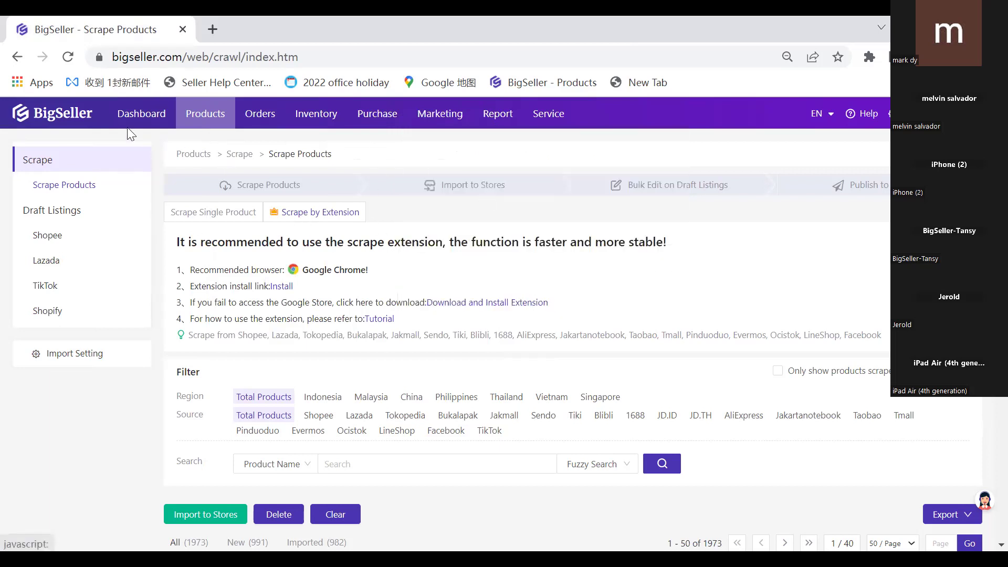
pyautogui.click(138, 114)
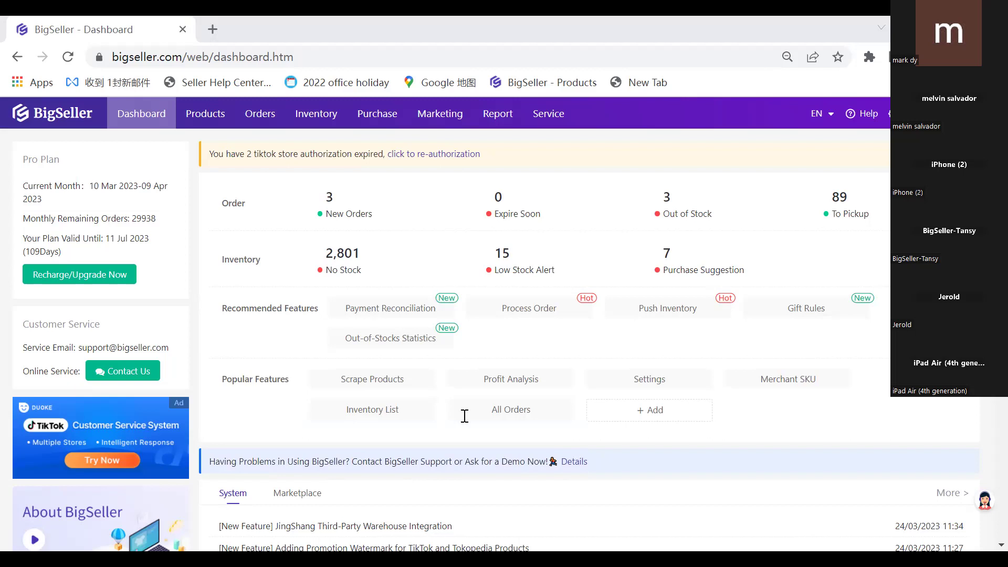
pyautogui.moveTo(207, 112)
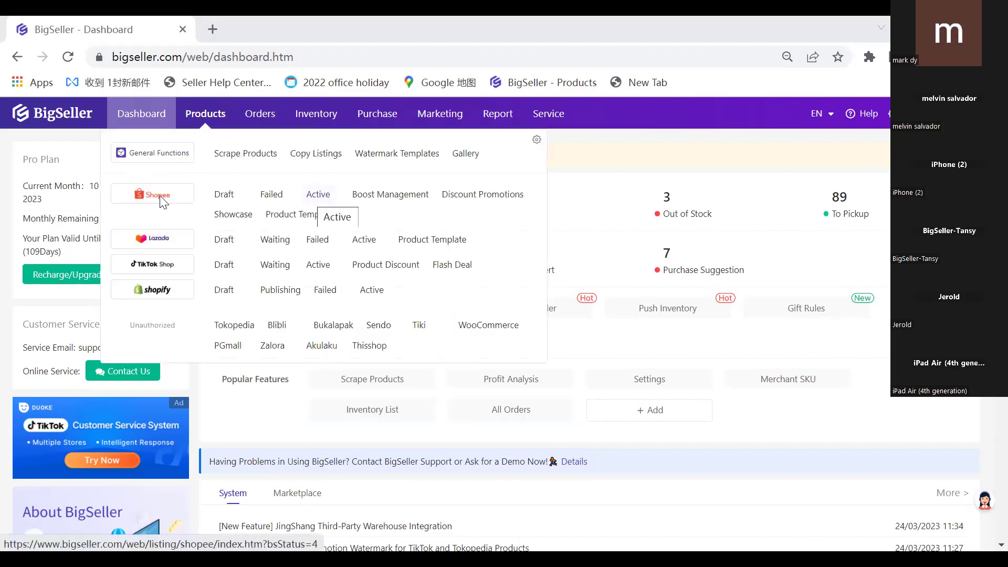
# Open the active Shopee listings, select the first shoulder bag listing and review its available bulk and individual actions
pyautogui.click(311, 202)
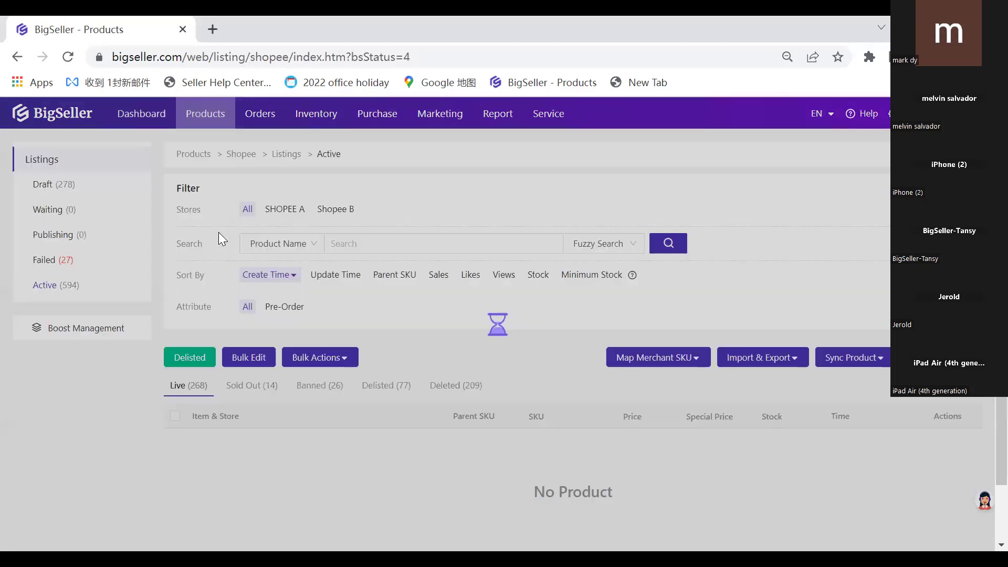
pyautogui.scroll(-2, 225, 294)
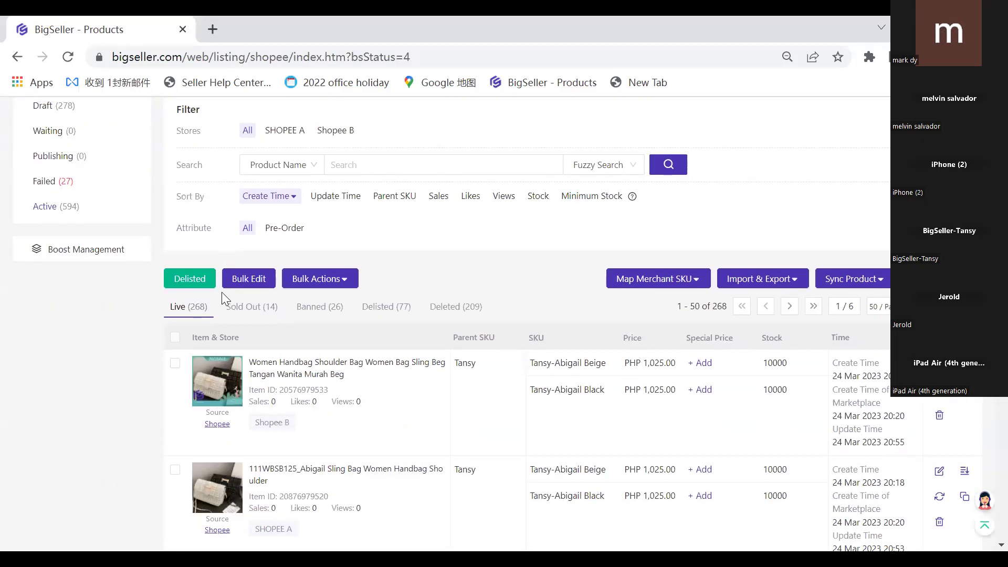
pyautogui.click(175, 368)
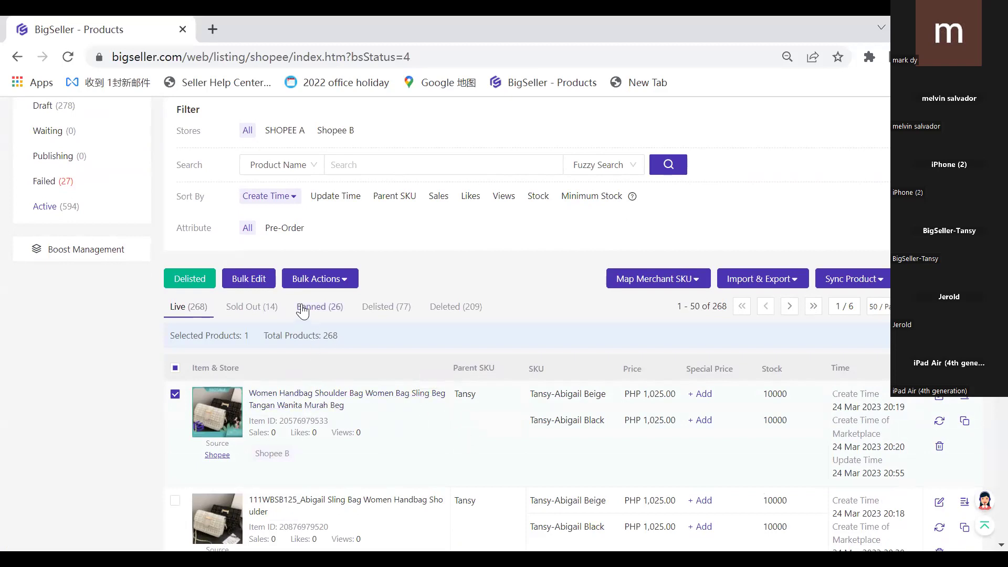
pyautogui.scroll(2, 396, 407)
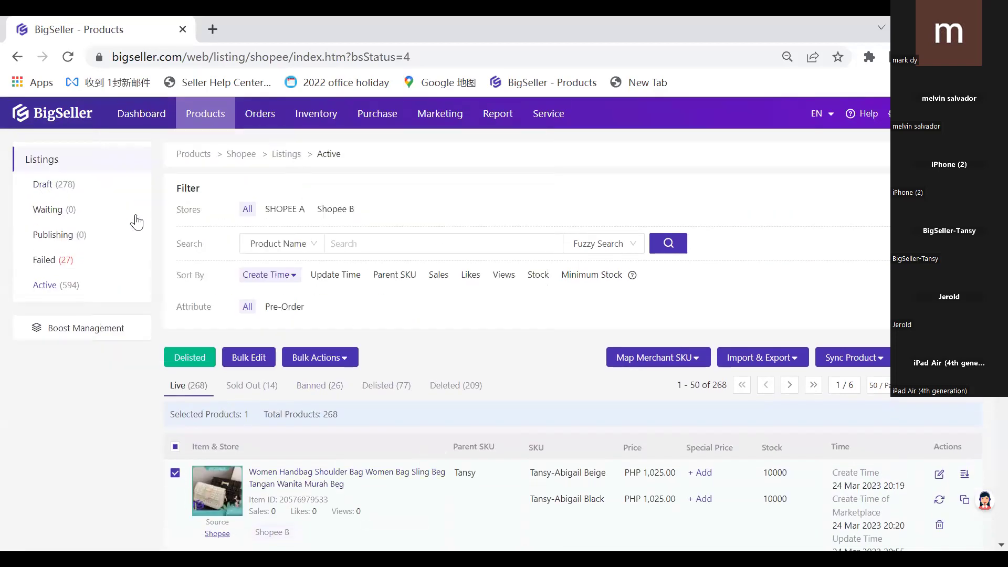
pyautogui.scroll(-2, 355, 399)
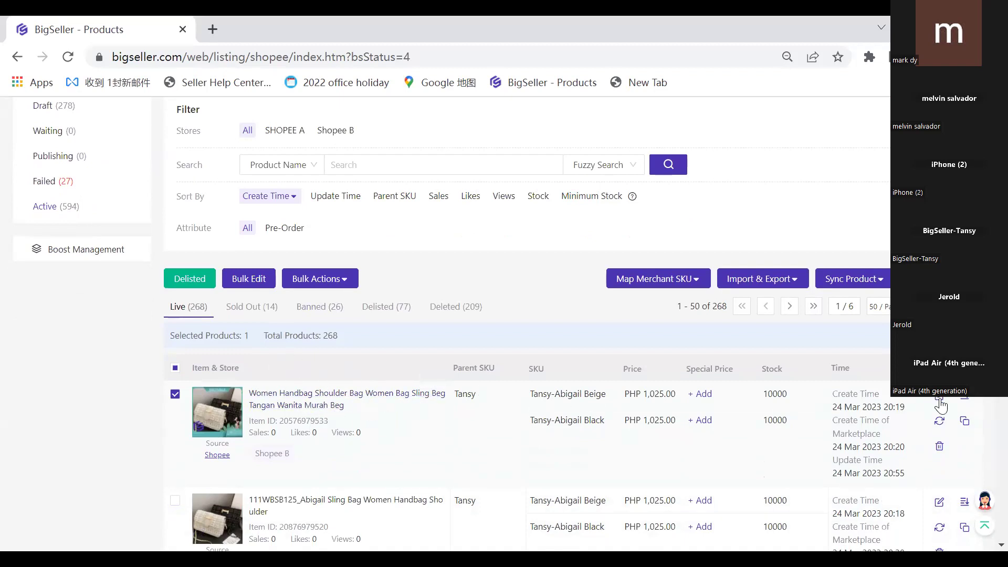
pyautogui.scroll(2, 92, 171)
# Open the Shopee draft listings, select the first summer dress draft and open it for editing
pyautogui.click(73, 183)
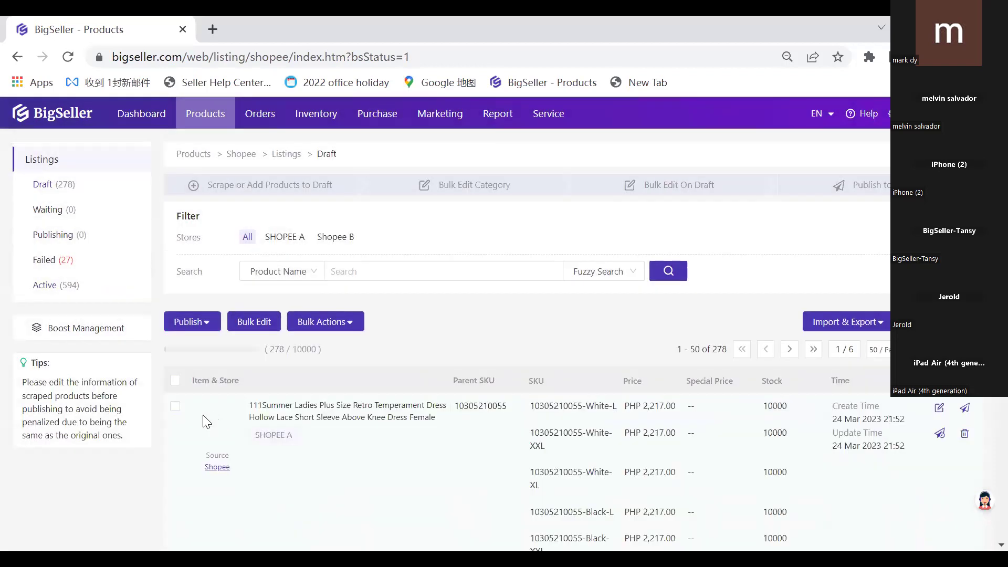
pyautogui.scroll(-2, 180, 331)
pyautogui.click(175, 331)
pyautogui.moveTo(263, 358)
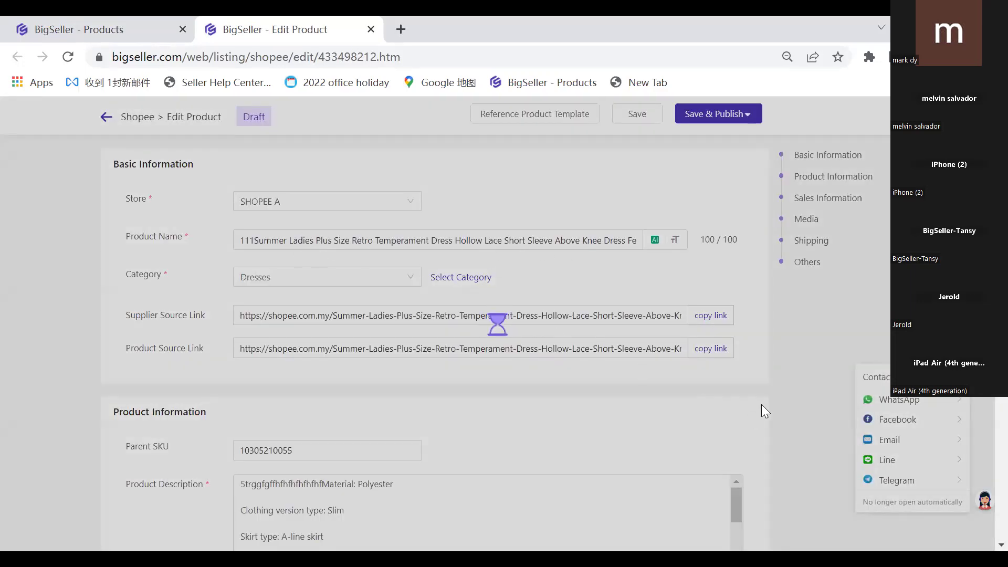
# Change the MD5 of all product images in the dress draft's Media section
pyautogui.scroll(-15, 764, 397)
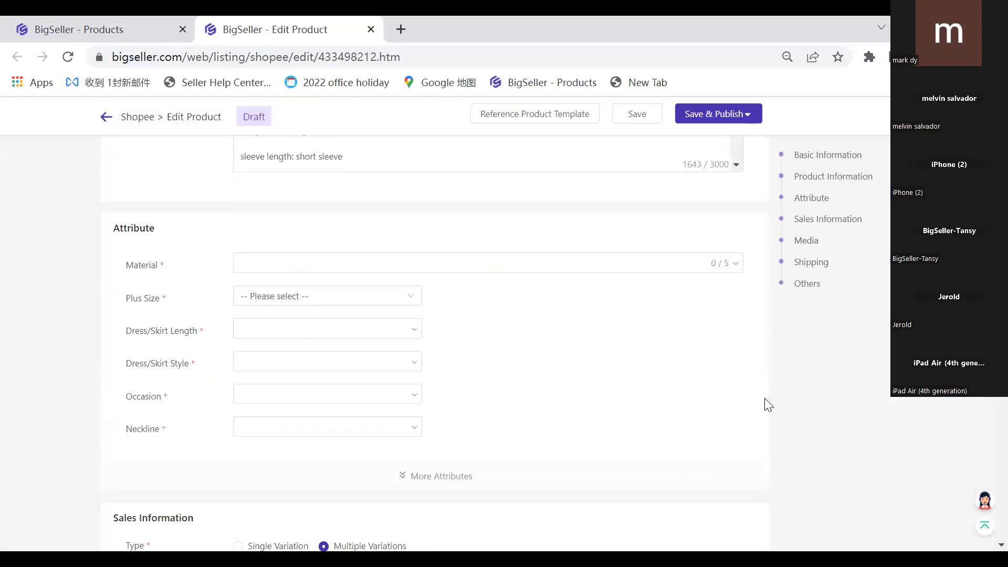
pyautogui.scroll(-14, 768, 405)
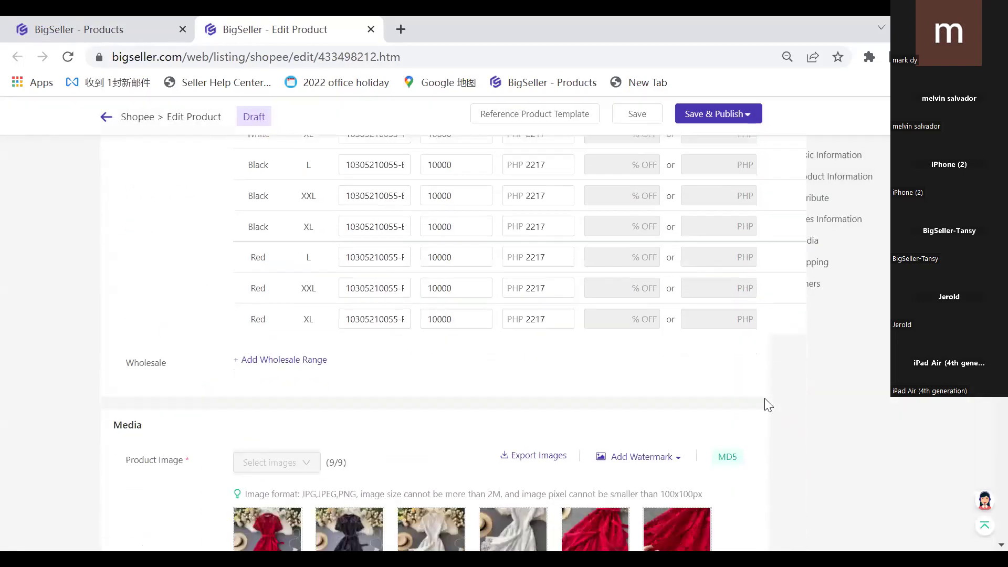
pyautogui.scroll(-1, 762, 305)
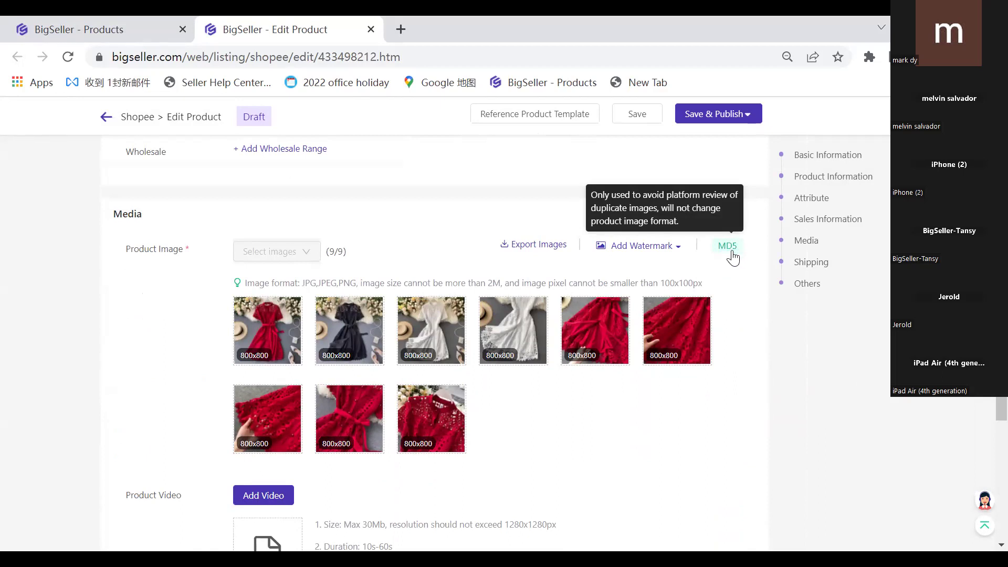
pyautogui.click(733, 253)
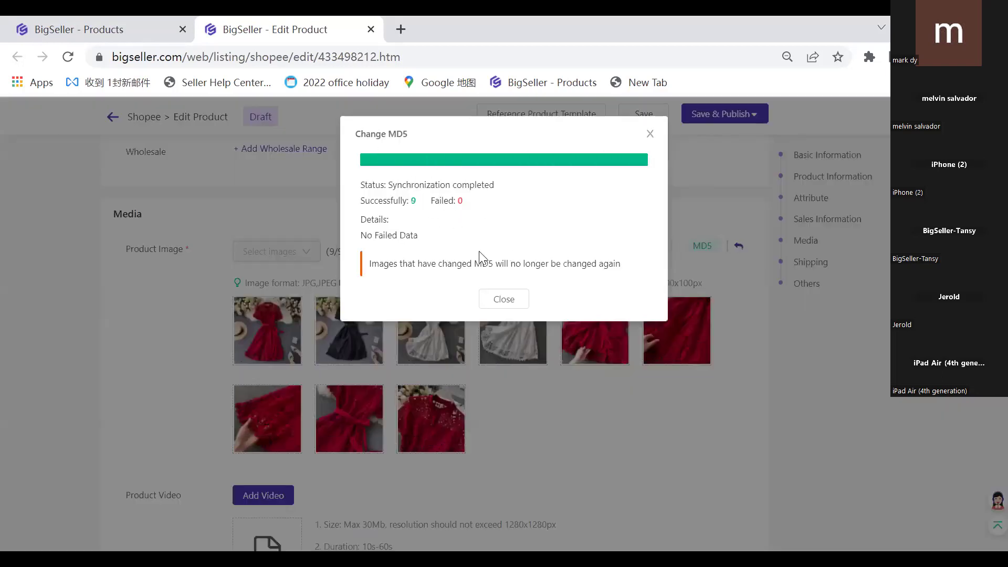
pyautogui.click(491, 305)
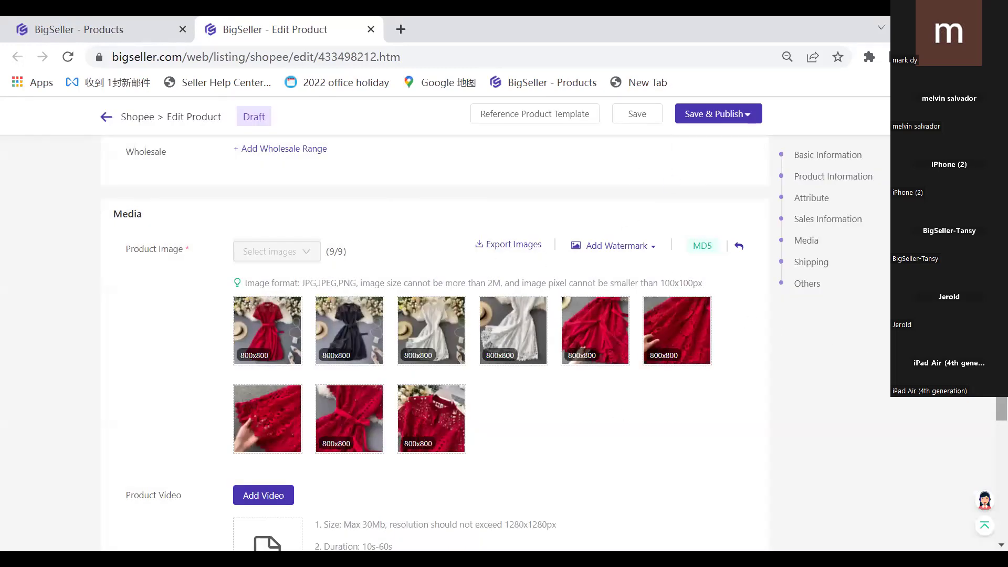
# Review the dress draft's product name, category and product description
pyautogui.scroll(10, 254, 319)
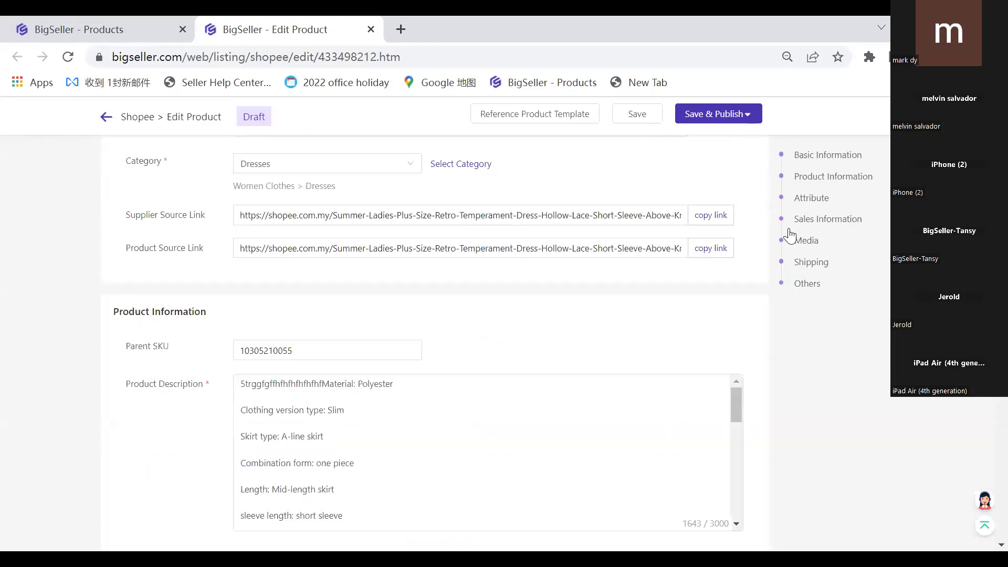
pyautogui.scroll(2, 254, 319)
pyautogui.moveTo(127, 235); pyautogui.dragTo(474, 273)
pyautogui.scroll(-5, 229, 315)
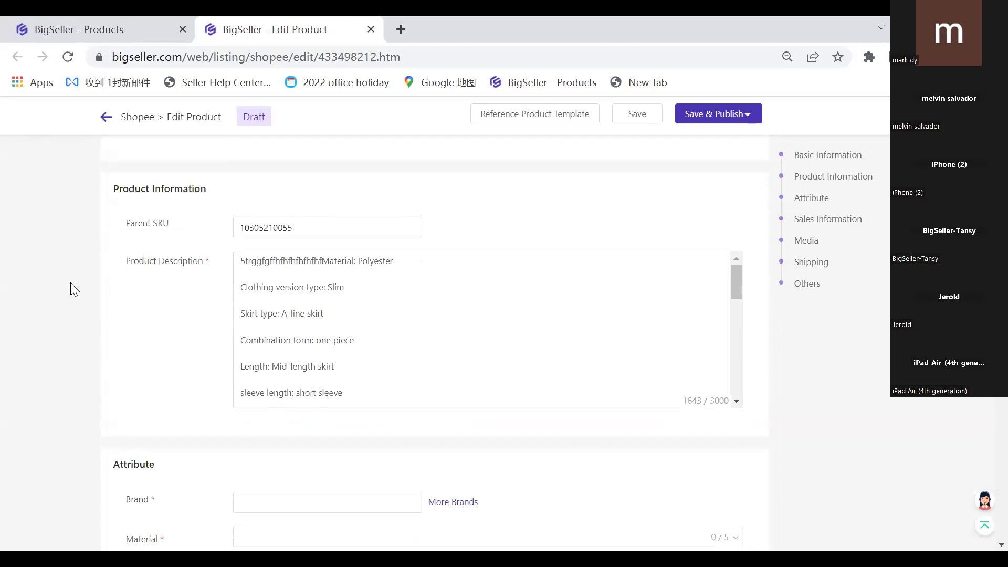
pyautogui.moveTo(144, 264); pyautogui.dragTo(425, 403)
pyautogui.scroll(-3, 446, 273)
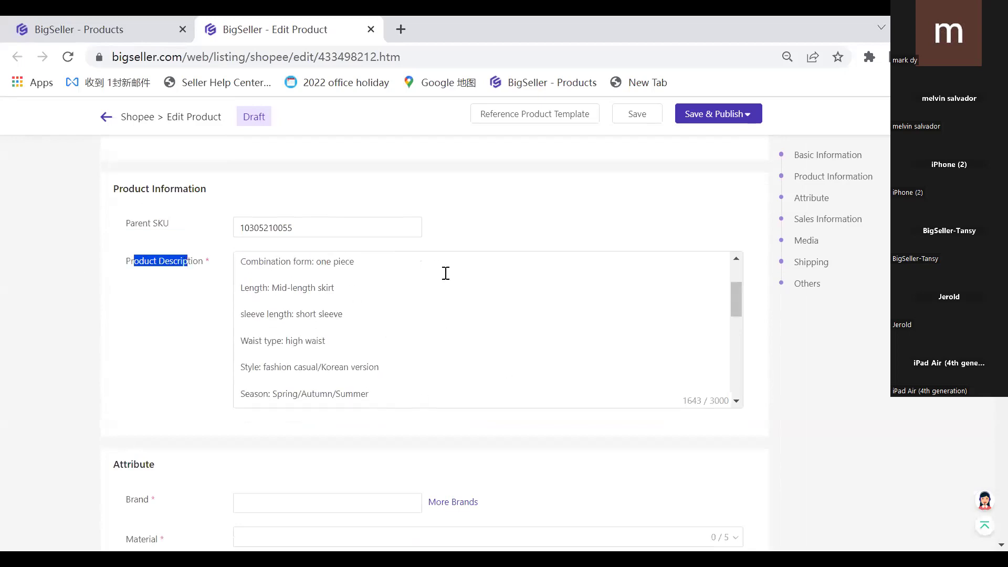
pyautogui.scroll(3, 652, 324)
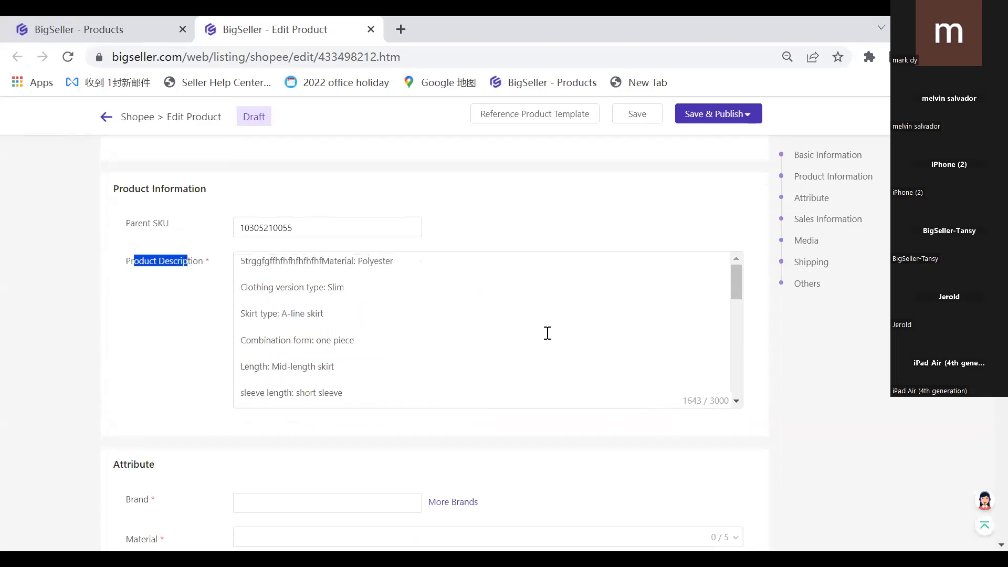
# Examine the dress draft's variations, SKU table and product images, and return to its basic information
pyautogui.scroll(4, 547, 333)
pyautogui.scroll(-15, 627, 378)
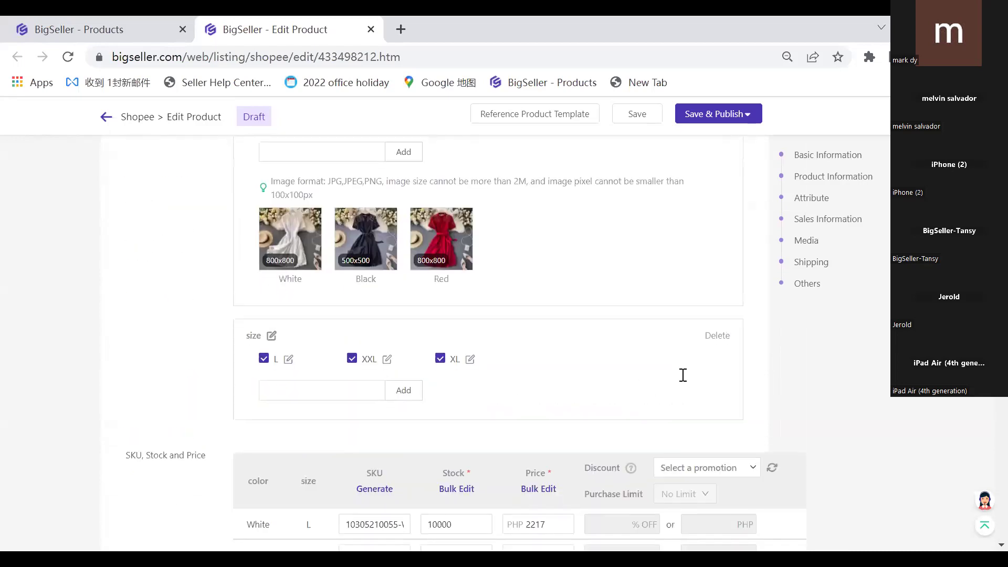
pyautogui.scroll(-10, 750, 385)
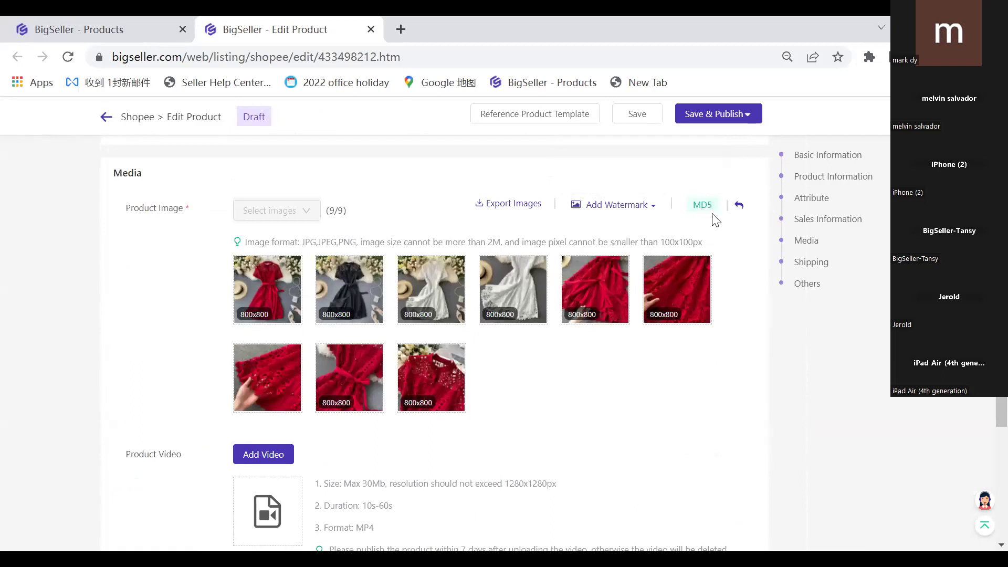
pyautogui.scroll(1, 436, 315)
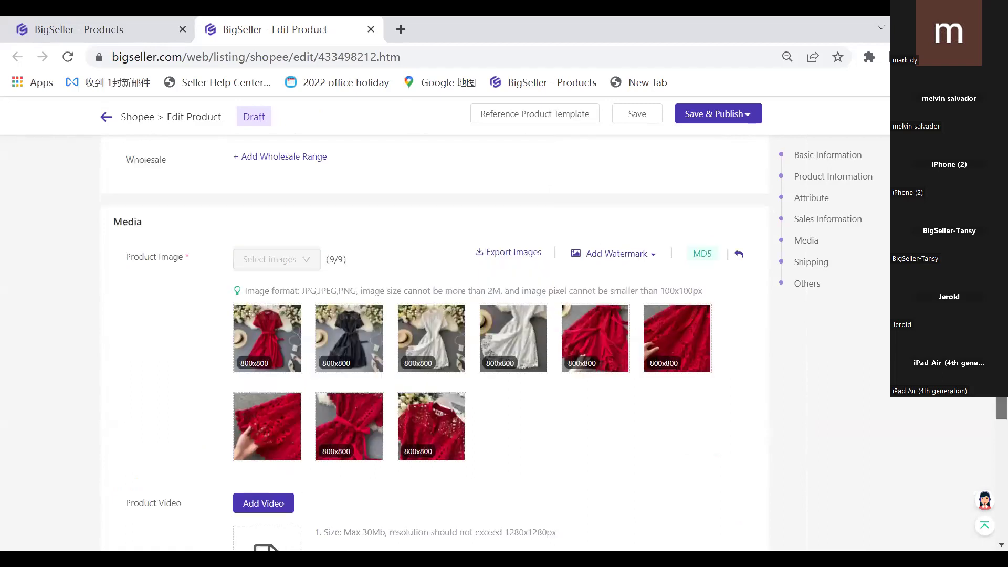
pyautogui.scroll(15, 595, 261)
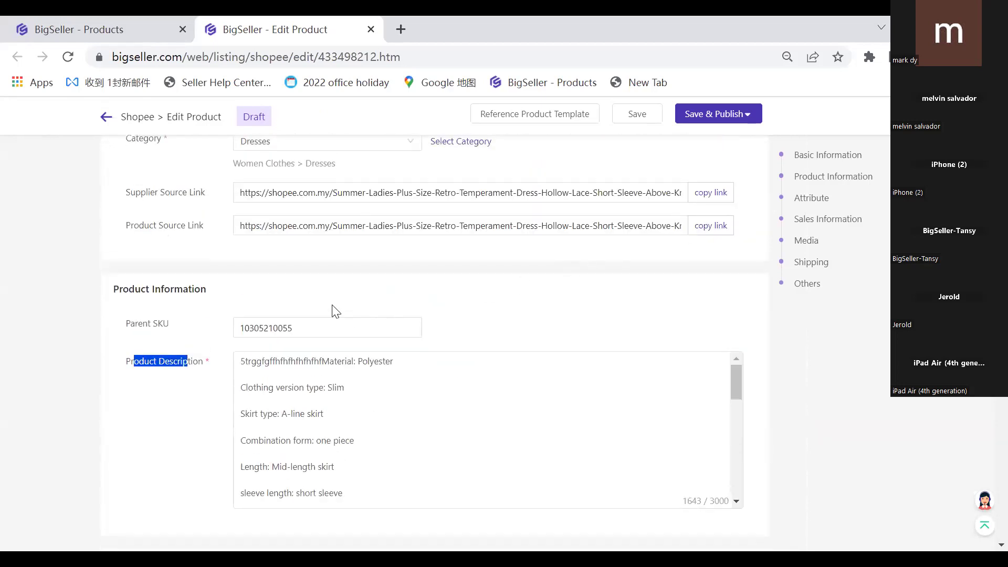
pyautogui.scroll(3, 334, 310)
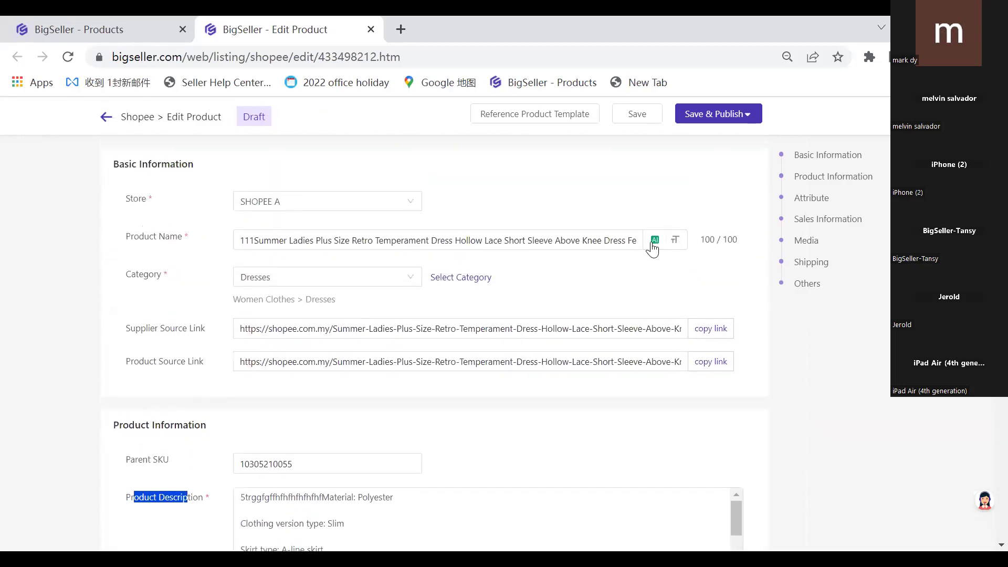
pyautogui.scroll(-2, 251, 471)
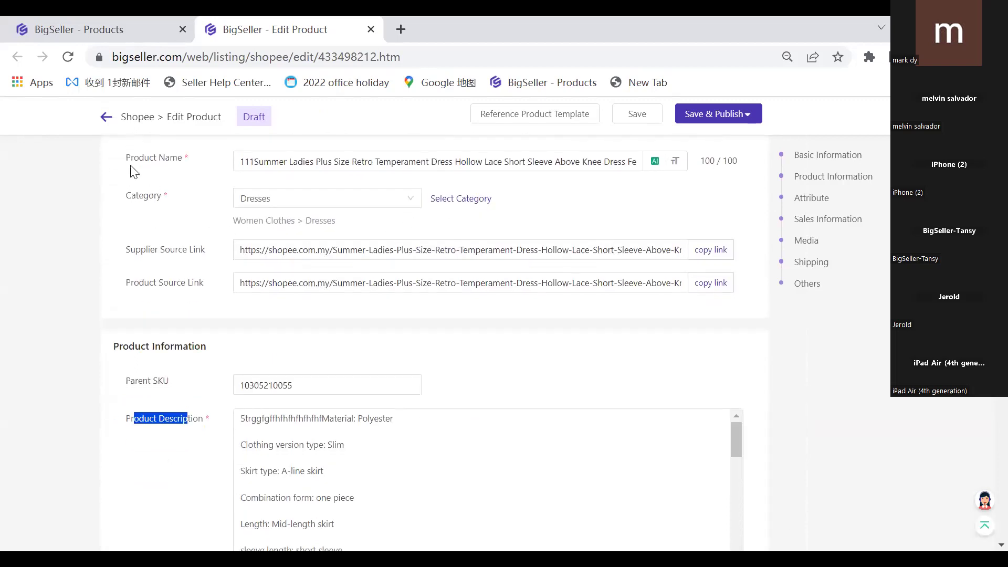
pyautogui.click(483, 360)
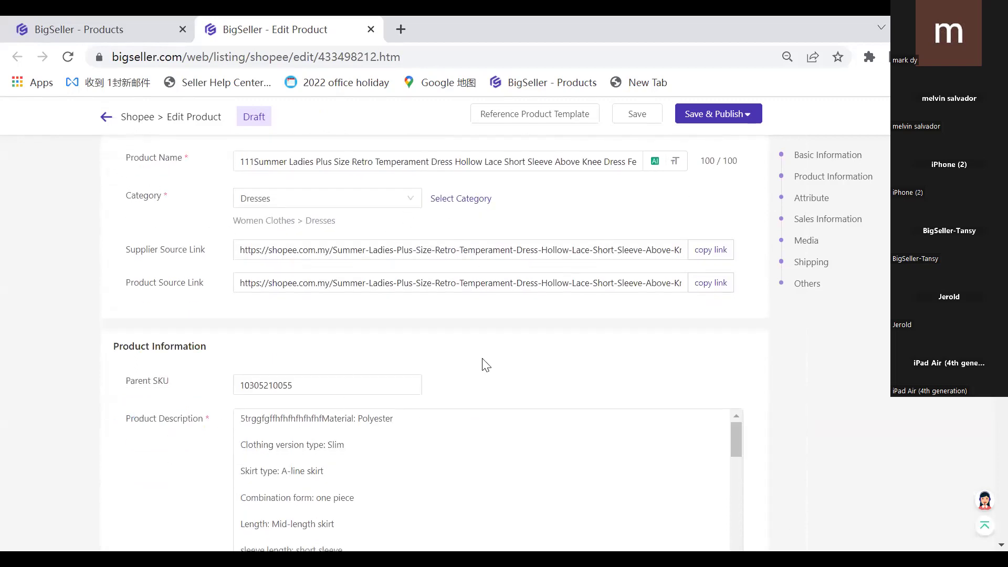
# View the AI product name generator for the dress draft and close it without generating a name
pyautogui.scroll(2, 483, 360)
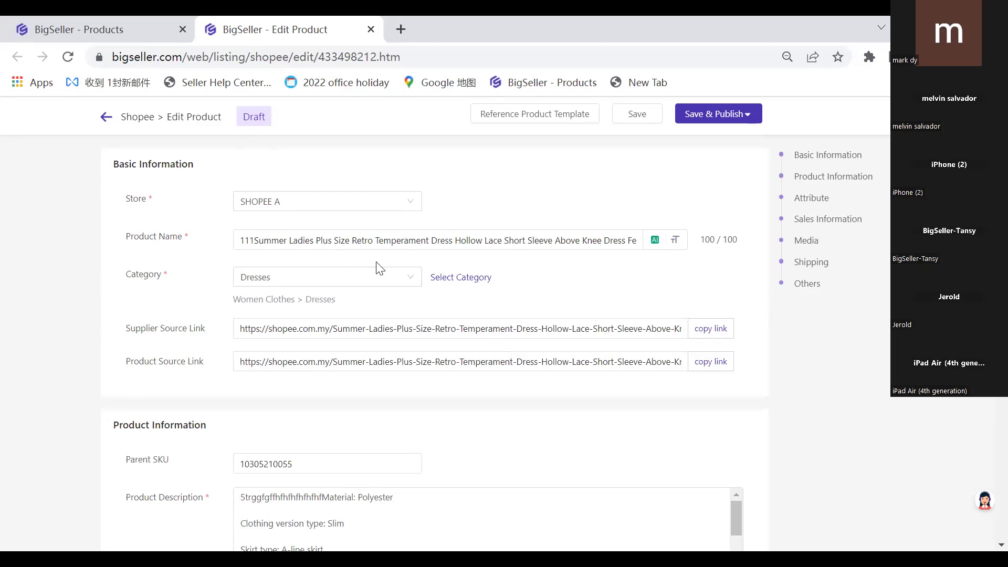
pyautogui.click(656, 240)
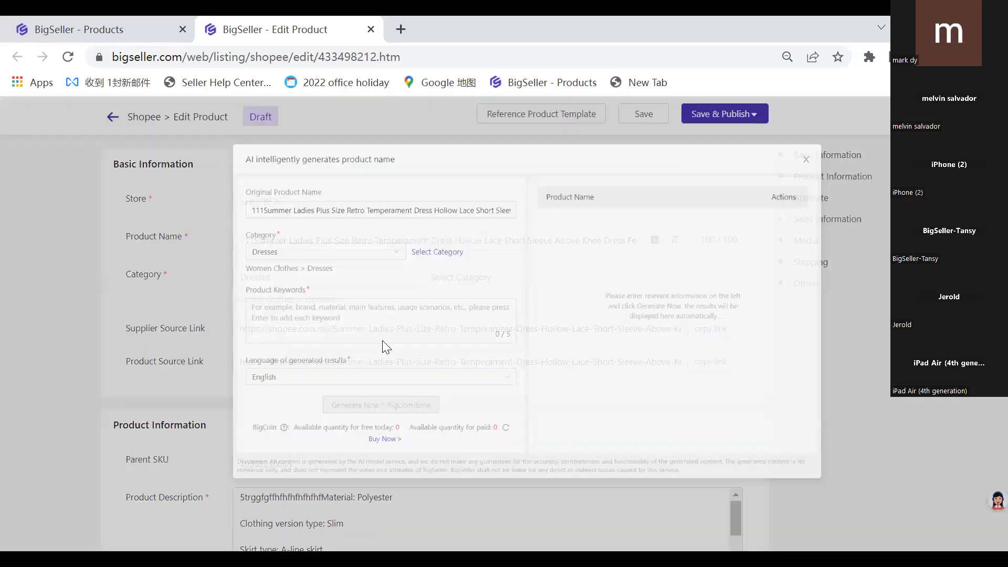
pyautogui.click(830, 158)
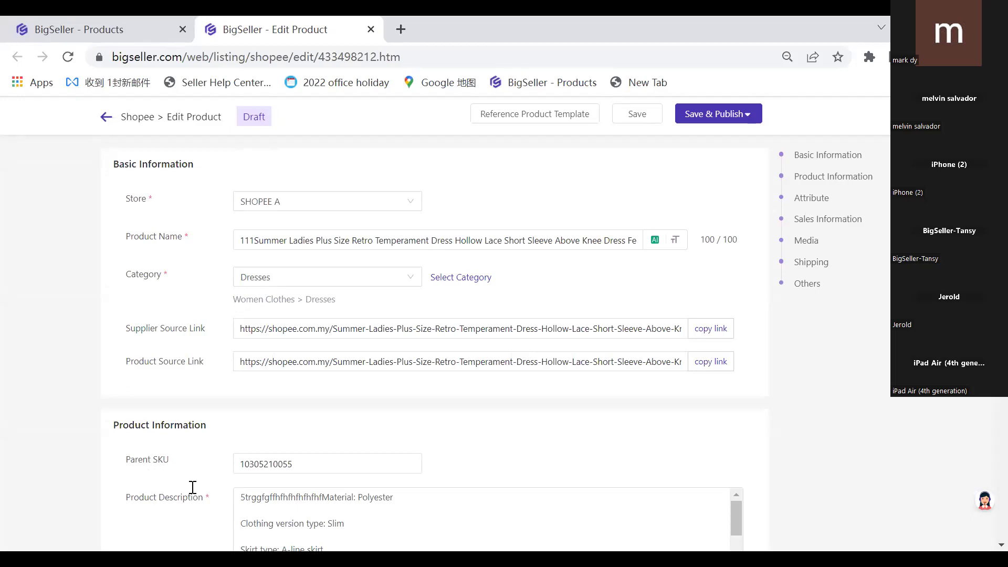
# Examine the full product description text in the dress draft's Product Information section
pyautogui.moveTo(154, 496); pyautogui.dragTo(149, 497)
pyautogui.click(176, 495)
pyautogui.doubleClick(162, 497)
pyautogui.click(212, 499)
pyautogui.scroll(-3, 209, 490)
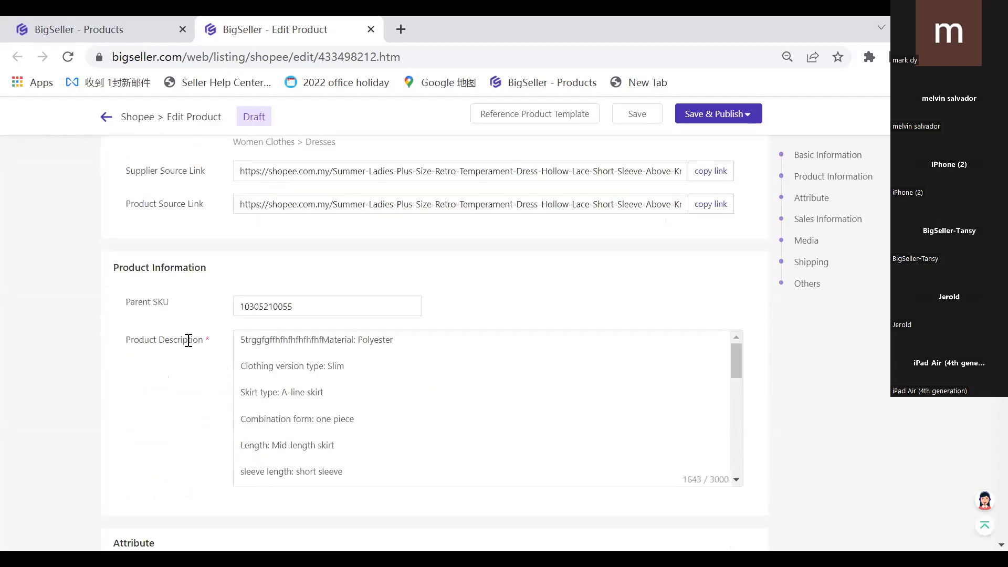
pyautogui.scroll(2, 179, 344)
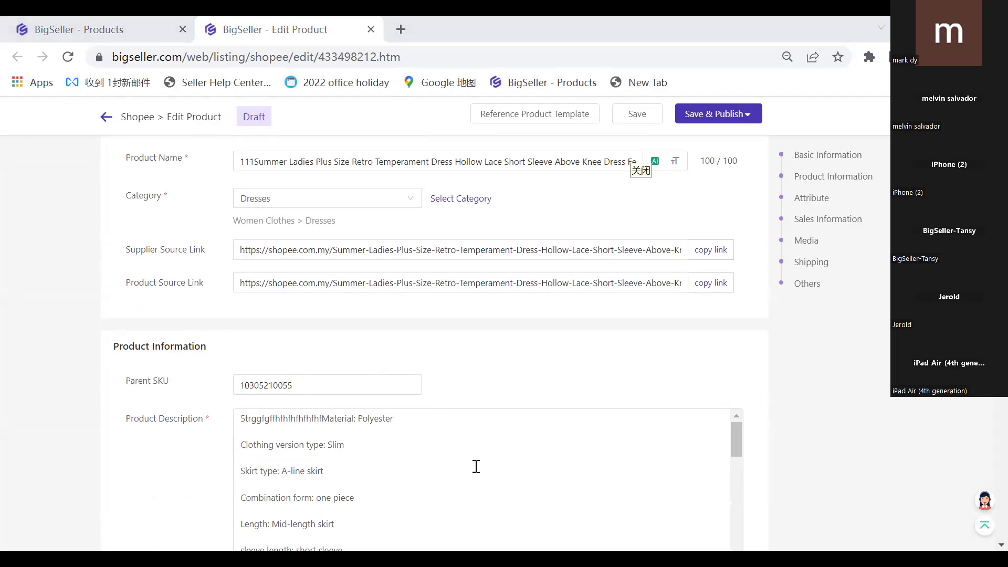
pyautogui.scroll(-5, 420, 301)
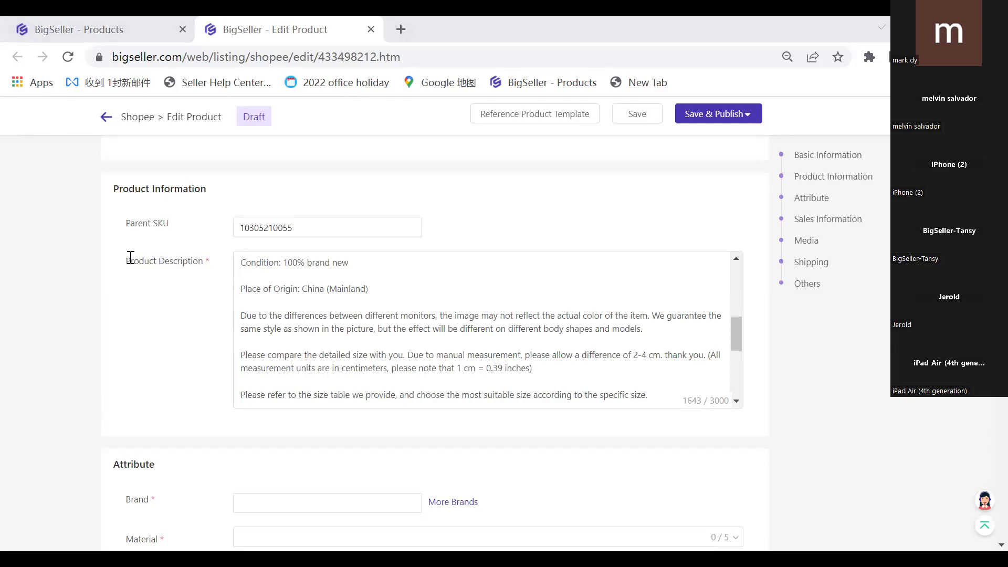
pyautogui.click(735, 113)
pyautogui.moveTo(155, 260); pyautogui.dragTo(340, 267)
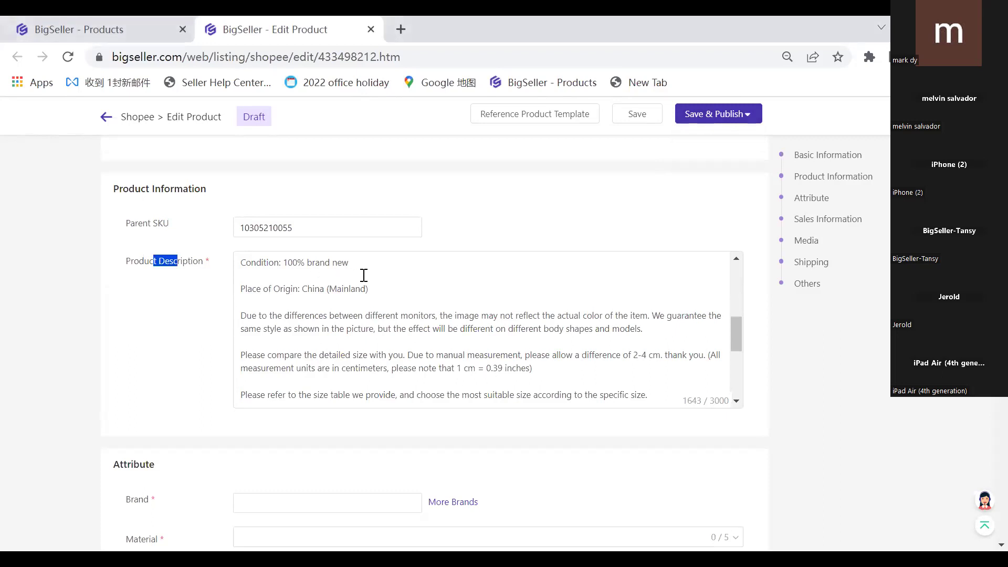
pyautogui.click(444, 238)
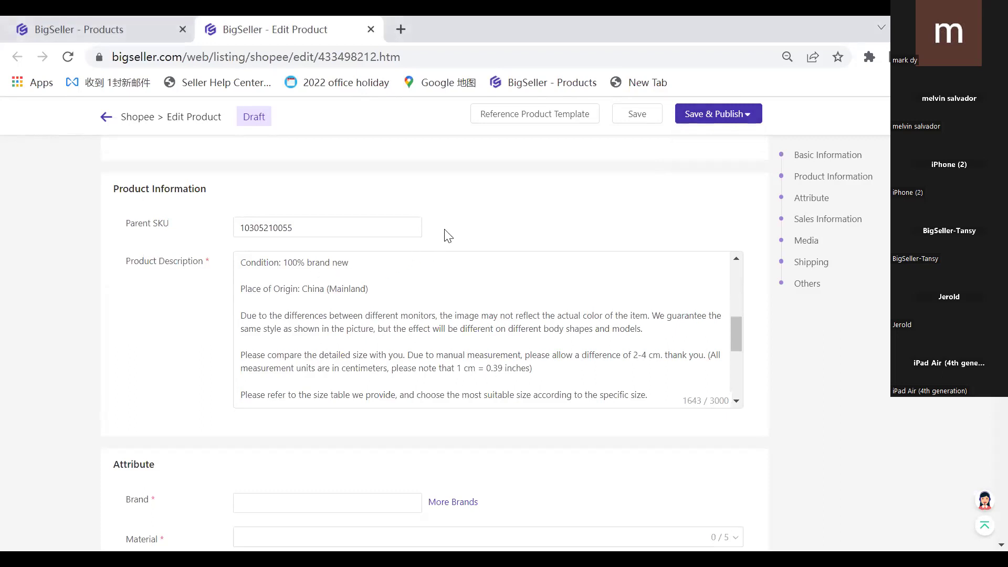
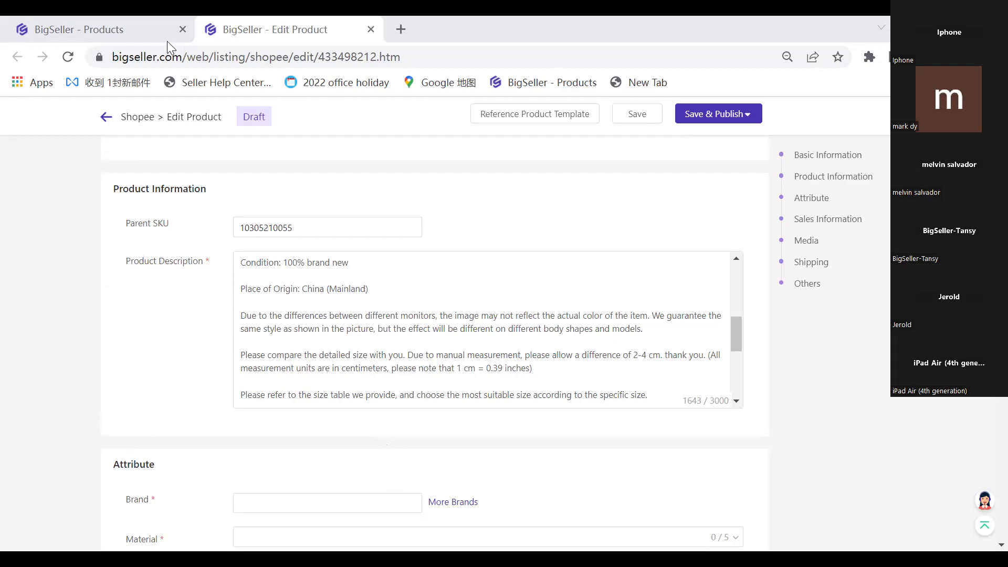
# Return to the BigSeller products tab and open the dashboard
pyautogui.hotkey('ctrl', 'shift', 'Tab')
pyautogui.scroll(2, 414, 270)
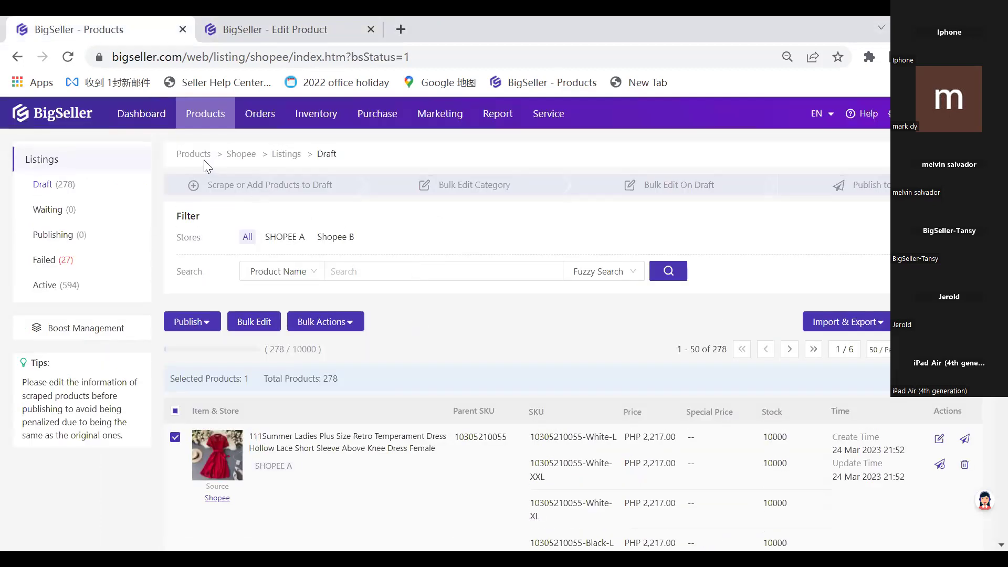
pyautogui.click(157, 129)
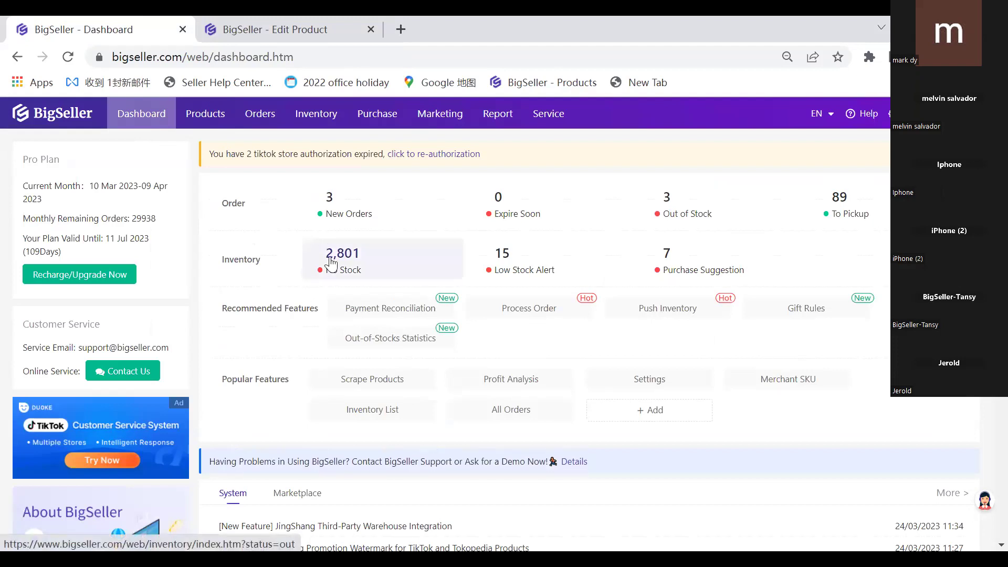
# Search Google for "duoke" in a new browser tab and open the Duoke Multichat Software website
pyautogui.click(400, 30)
pyautogui.click(390, 346)
pyautogui.write('duoke')
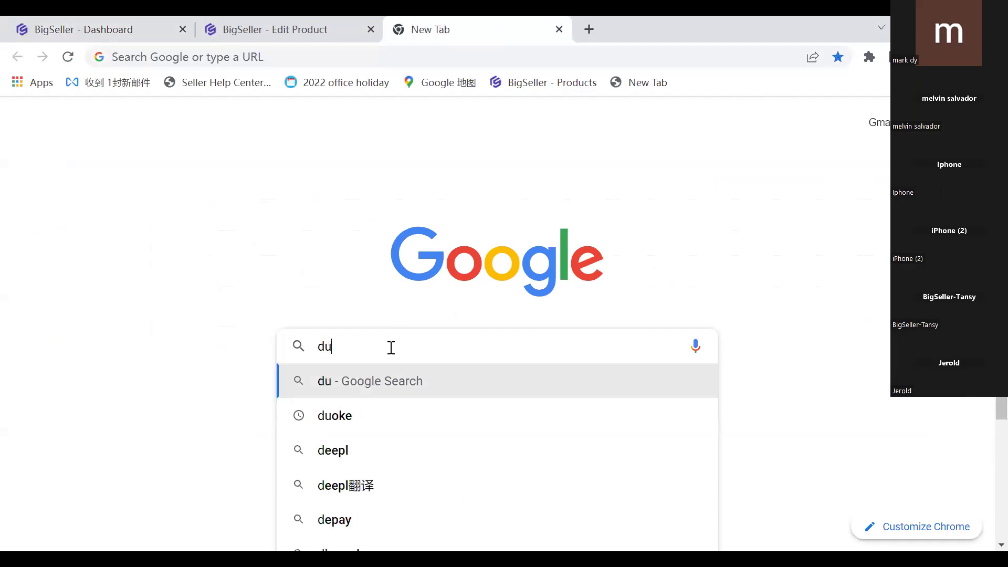
pyautogui.press('Return')
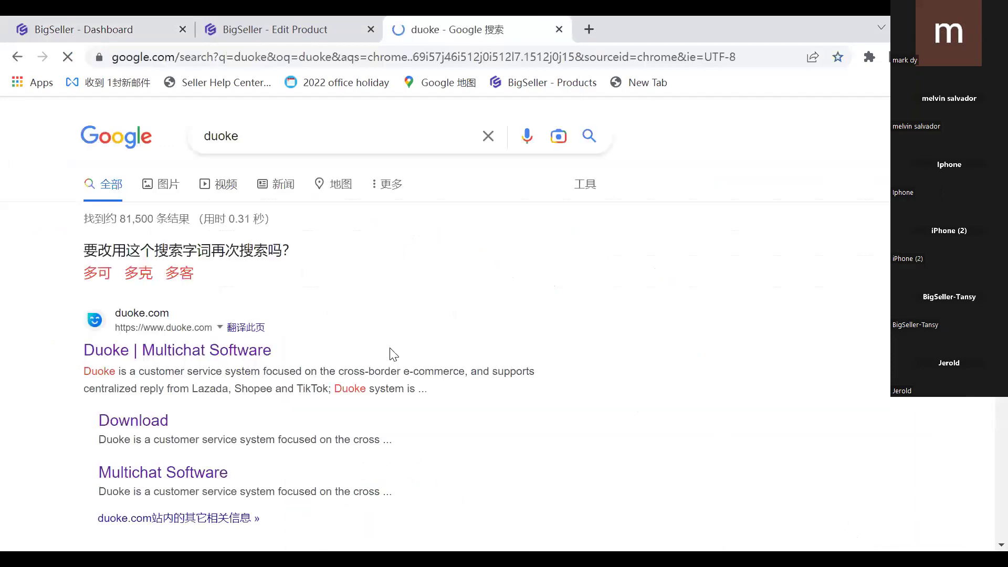
pyautogui.click(189, 349)
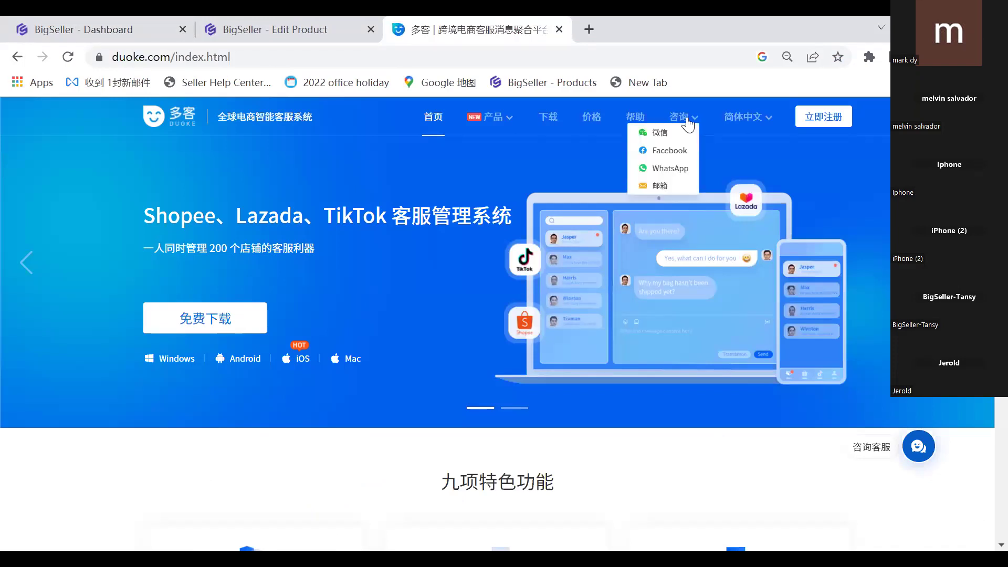
# Switch the Duoke website to English and view its desktop and phone download options
pyautogui.moveTo(729, 125)
pyautogui.click(734, 149)
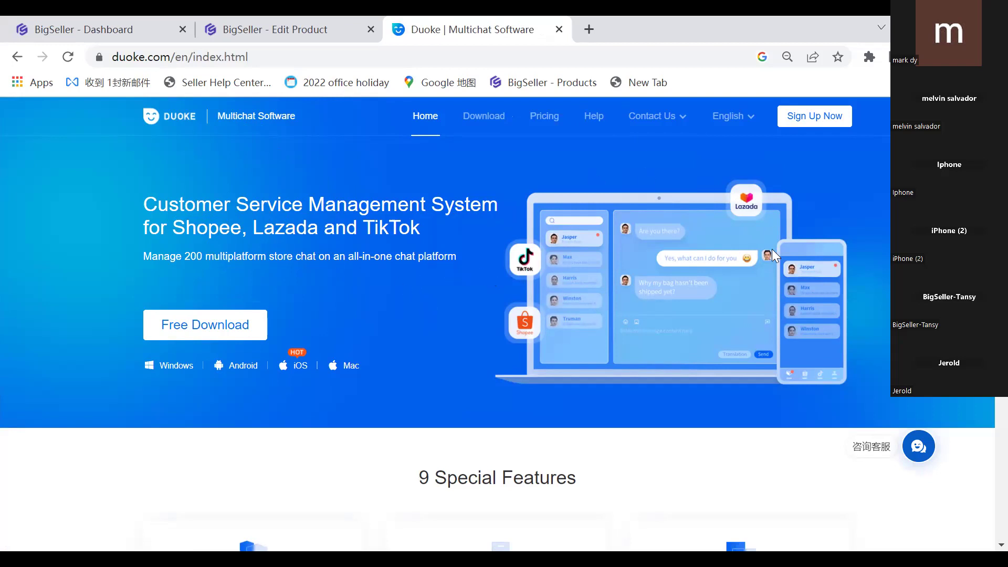
pyautogui.click(477, 124)
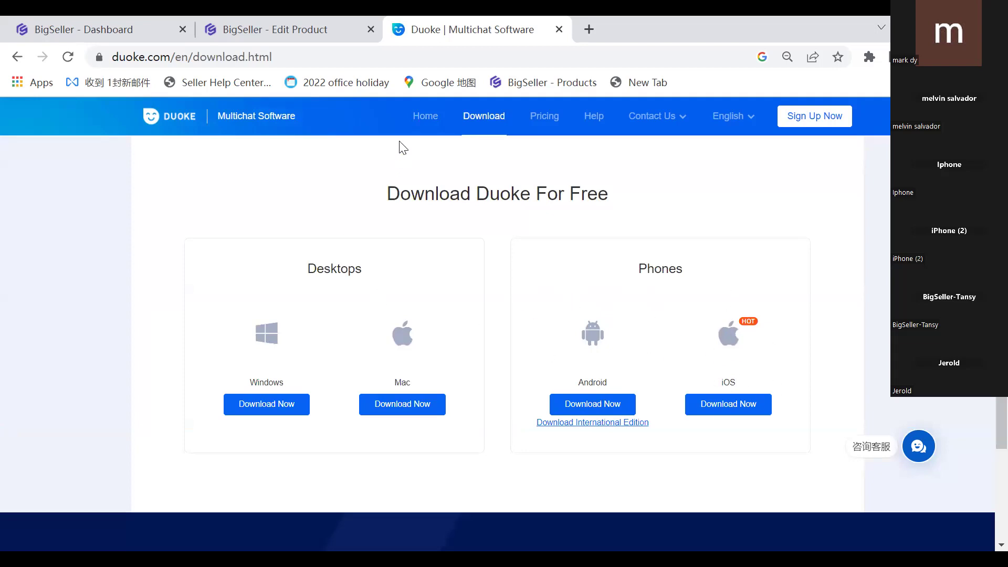
pyautogui.click(416, 124)
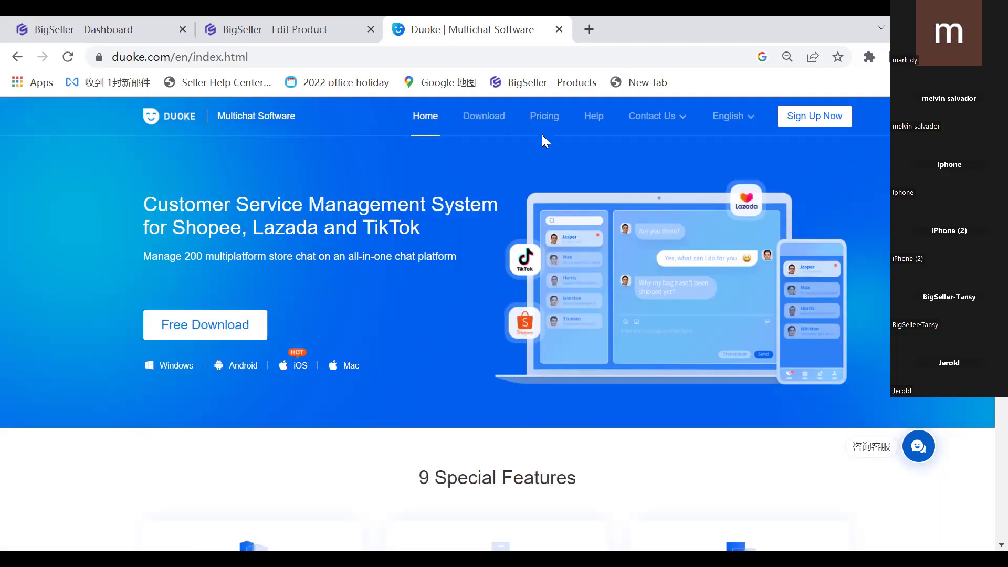
pyautogui.click(497, 123)
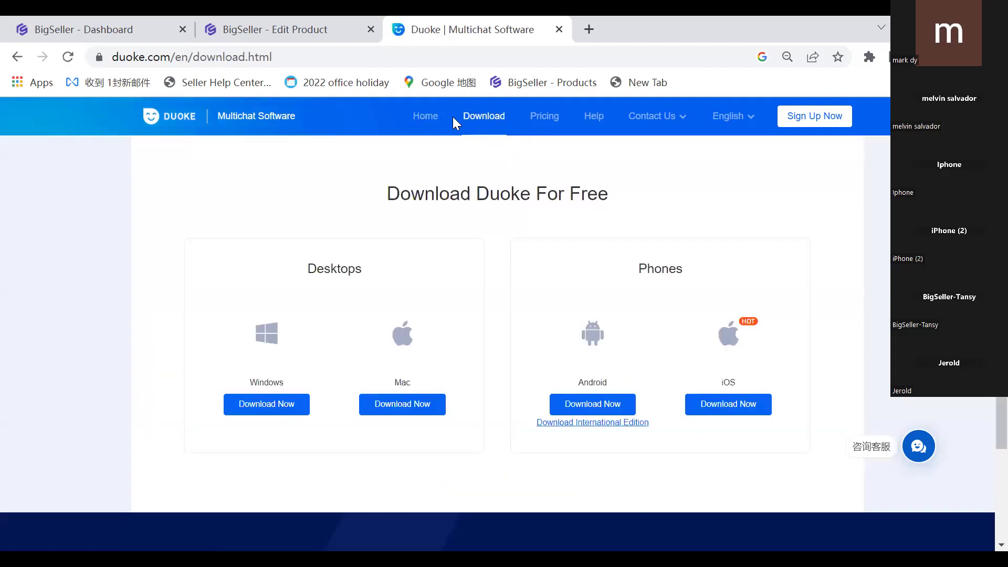
pyautogui.click(439, 123)
# Open Duoke's pricing page and examine the Free Version and VIP 1 plans
pyautogui.click(551, 120)
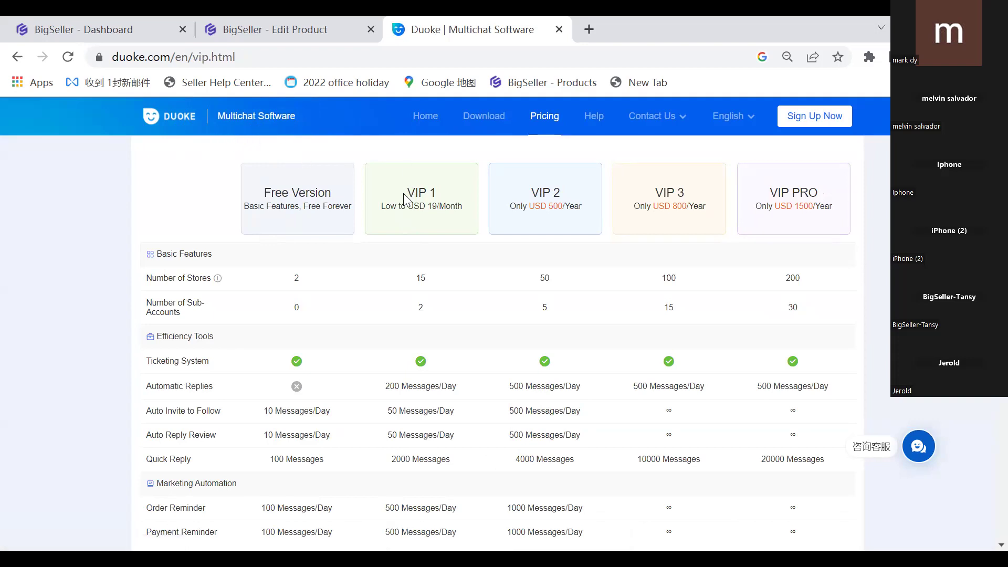
pyautogui.moveTo(409, 194); pyautogui.dragTo(414, 205)
pyautogui.moveTo(399, 206); pyautogui.dragTo(413, 205)
pyautogui.moveTo(263, 190); pyautogui.dragTo(327, 207)
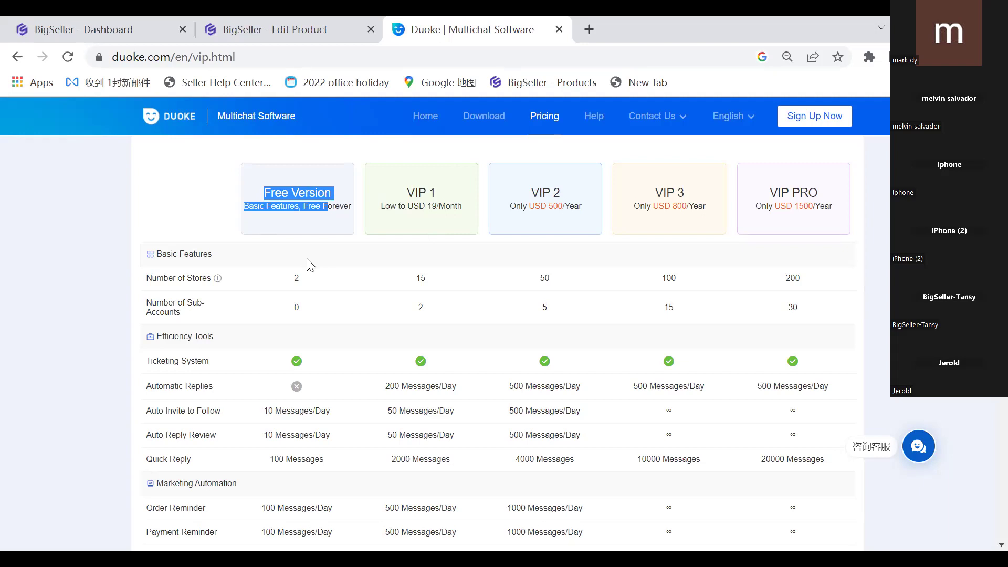
pyautogui.click(313, 286)
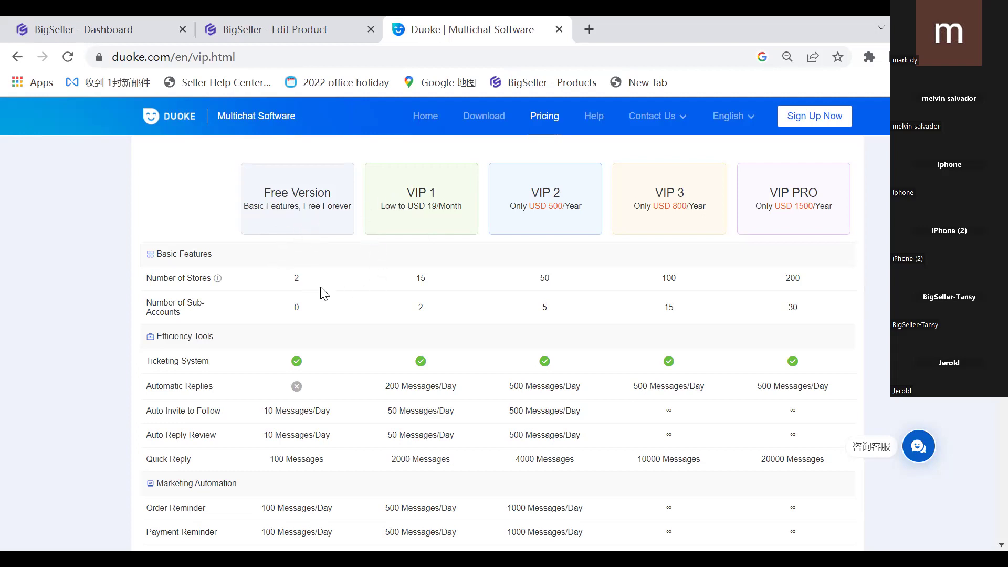
pyautogui.moveTo(407, 193); pyautogui.dragTo(433, 196)
# Return to Duoke's home page and examine its nine special features
pyautogui.click(429, 118)
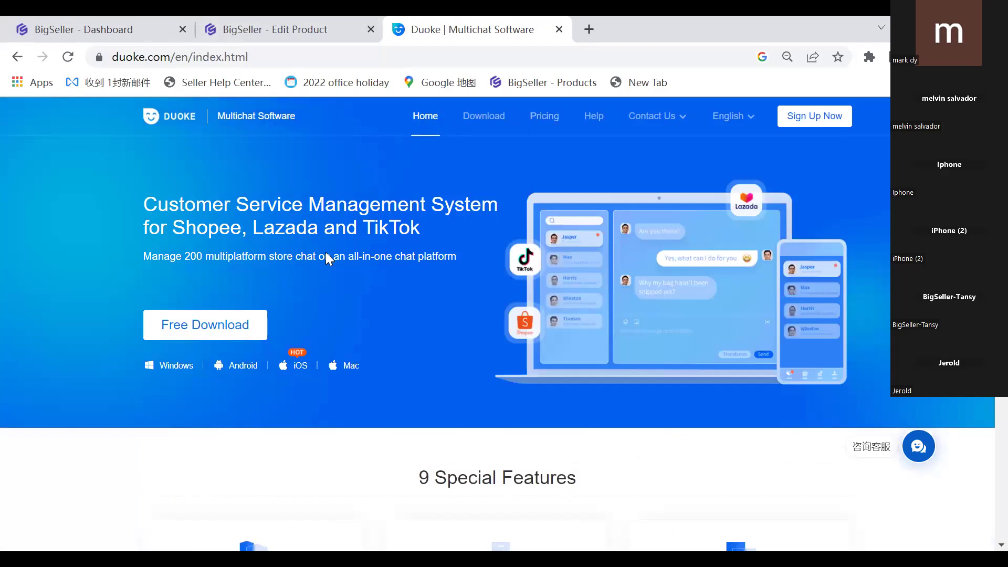
pyautogui.scroll(-6, 326, 252)
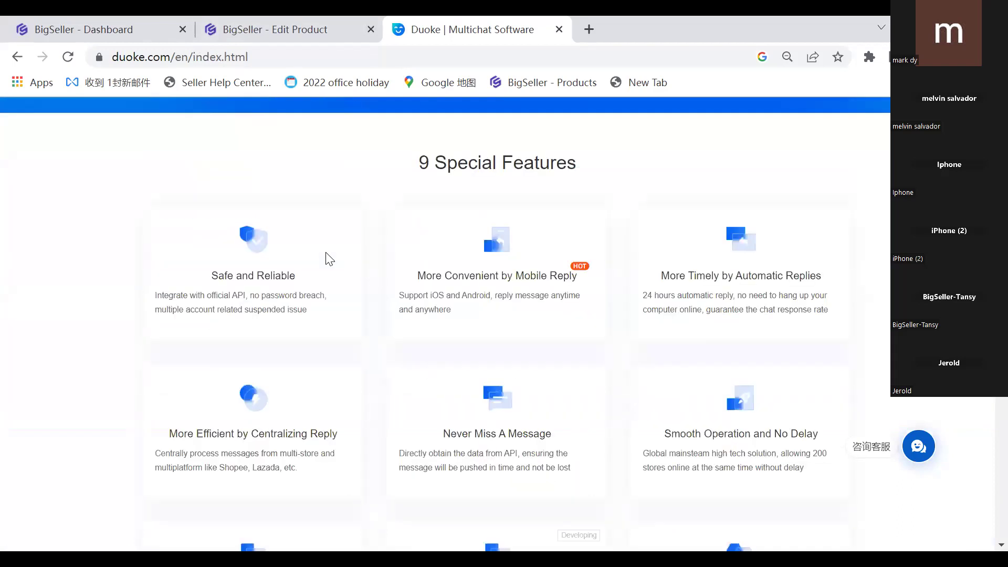
pyautogui.scroll(-4, 330, 258)
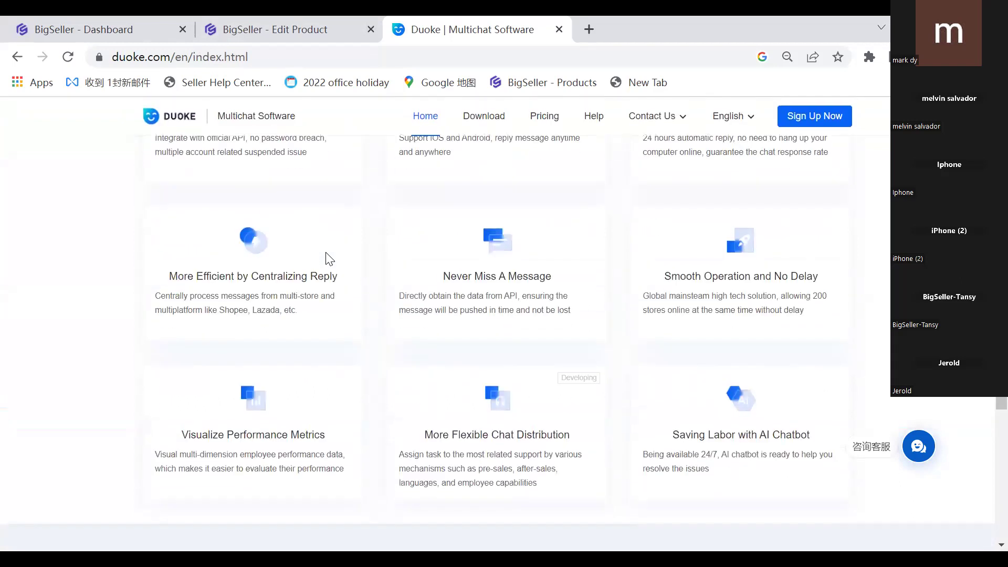
pyautogui.moveTo(766, 357)
pyautogui.mouseDown()
pyautogui.moveTo(801, 356)
pyautogui.moveTo(783, 363)
pyautogui.mouseUp()
pyautogui.click(795, 377)
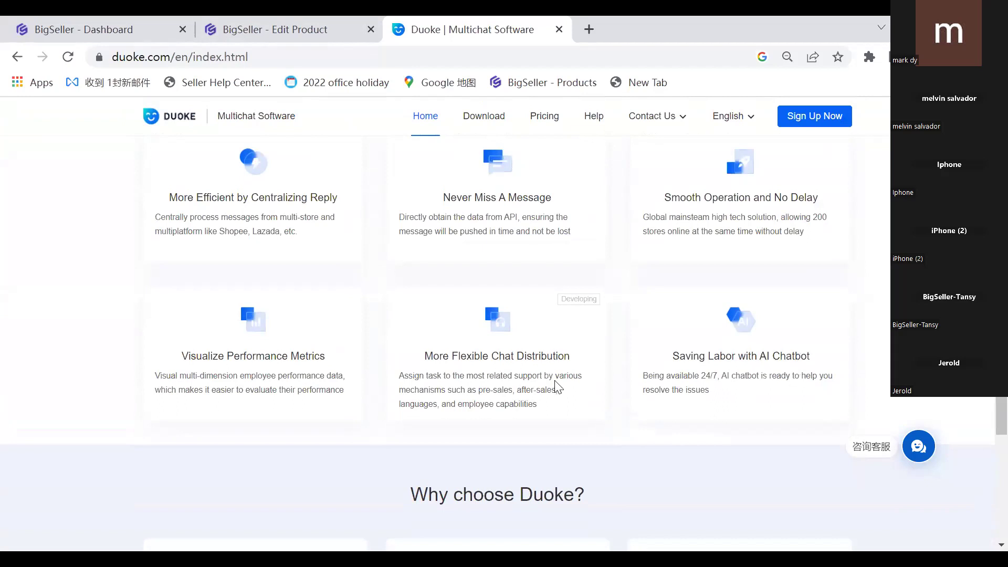
pyautogui.scroll(-1, 541, 344)
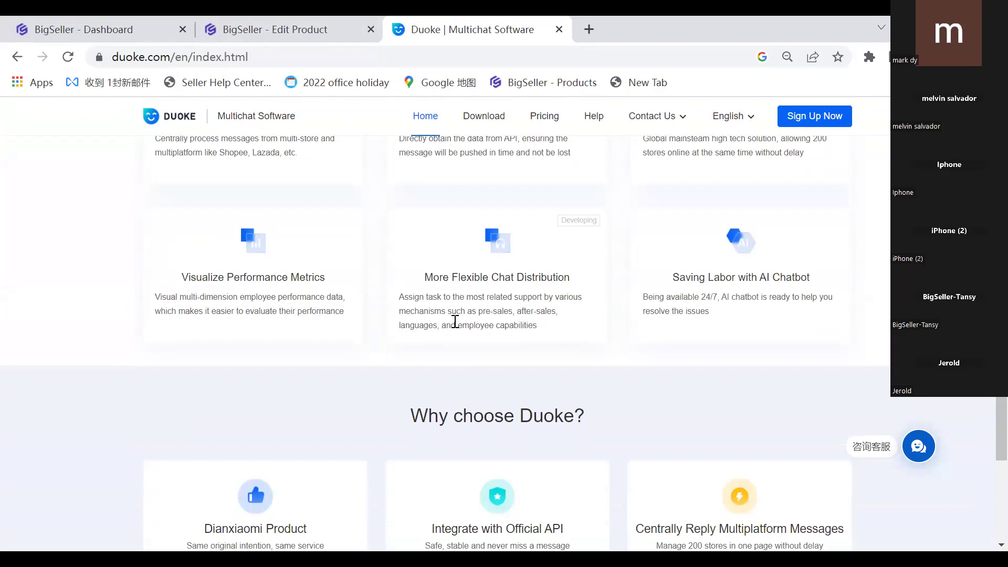
pyautogui.scroll(8, 452, 319)
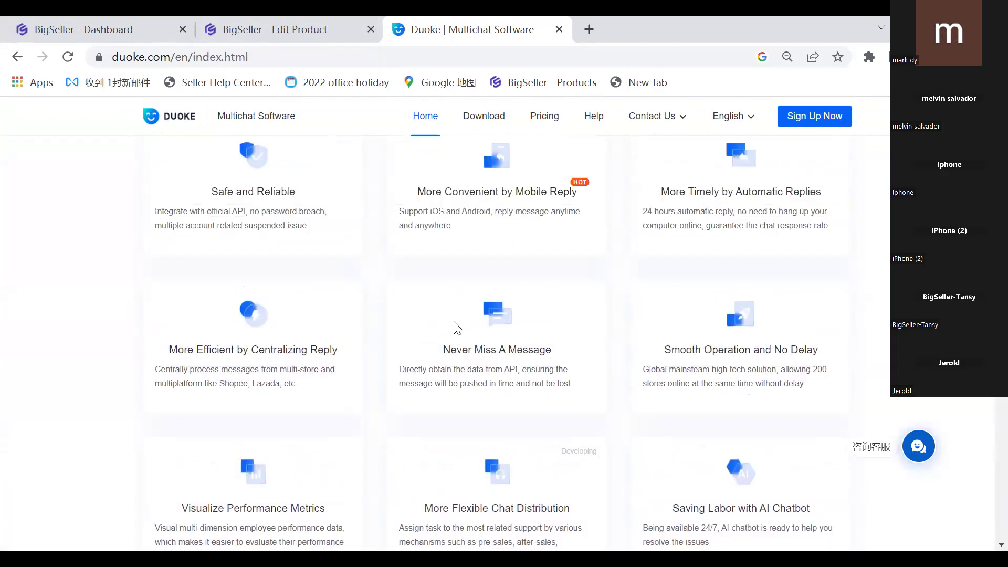
# Switch to BigSeller and compare the order, store and sub-account limits of its subscription plans
pyautogui.click(67, 24)
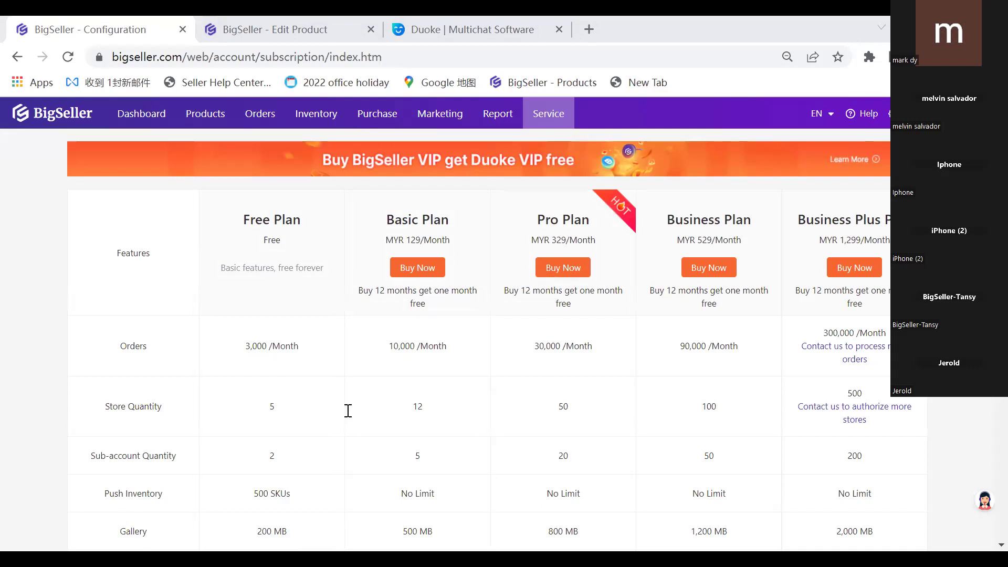
pyautogui.scroll(-2, 347, 410)
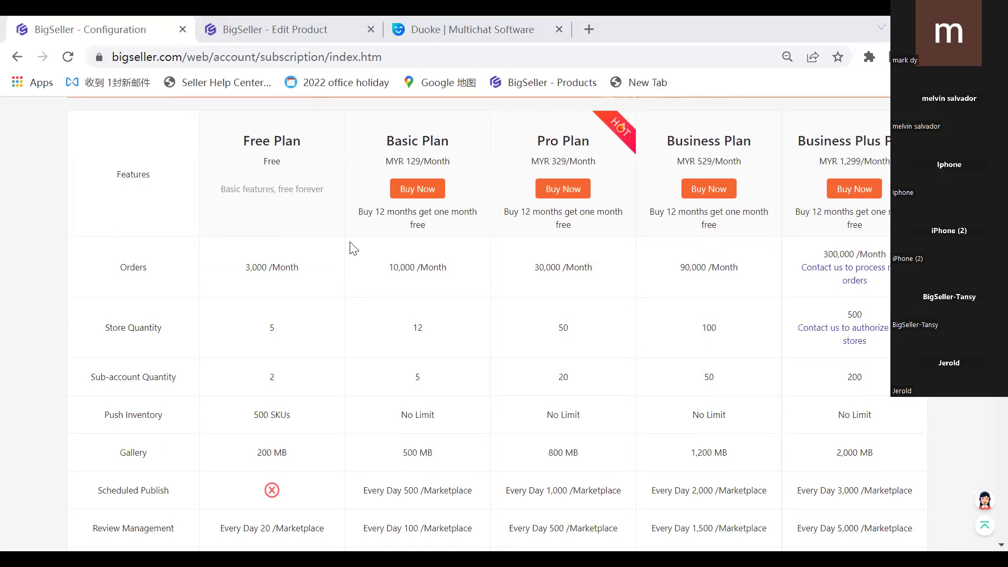
pyautogui.scroll(2, 556, 330)
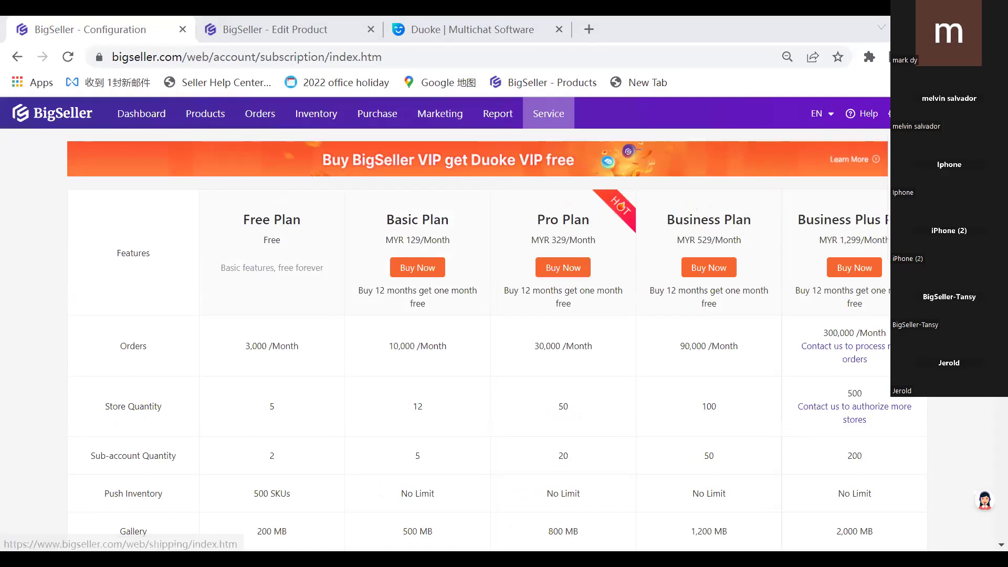
# Open BigSeller's store authorization settings and examine the supported marketplaces and connected stores
pyautogui.hotkey('alt', 'Left')
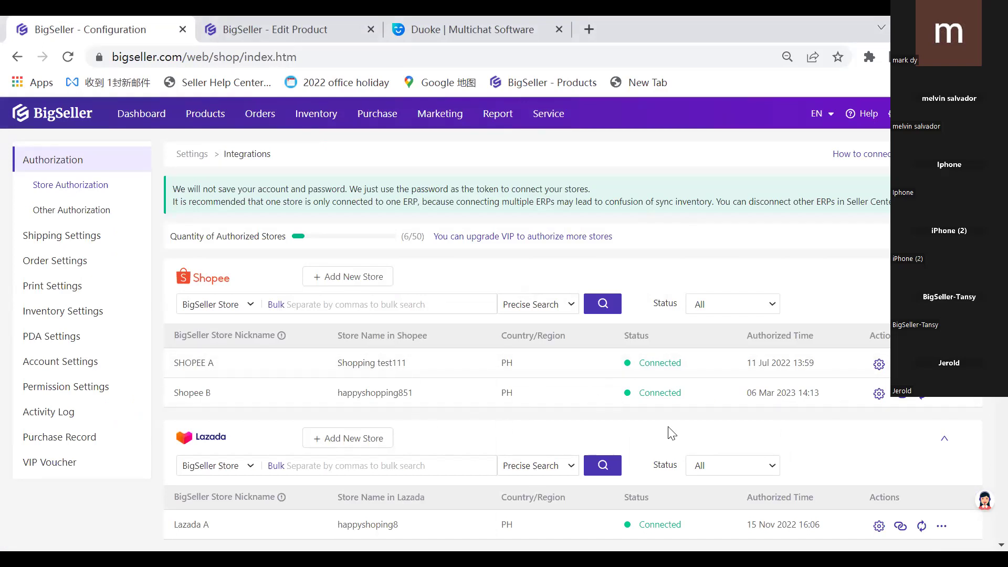
pyautogui.scroll(-1, 185, 320)
pyautogui.scroll(-15, 183, 313)
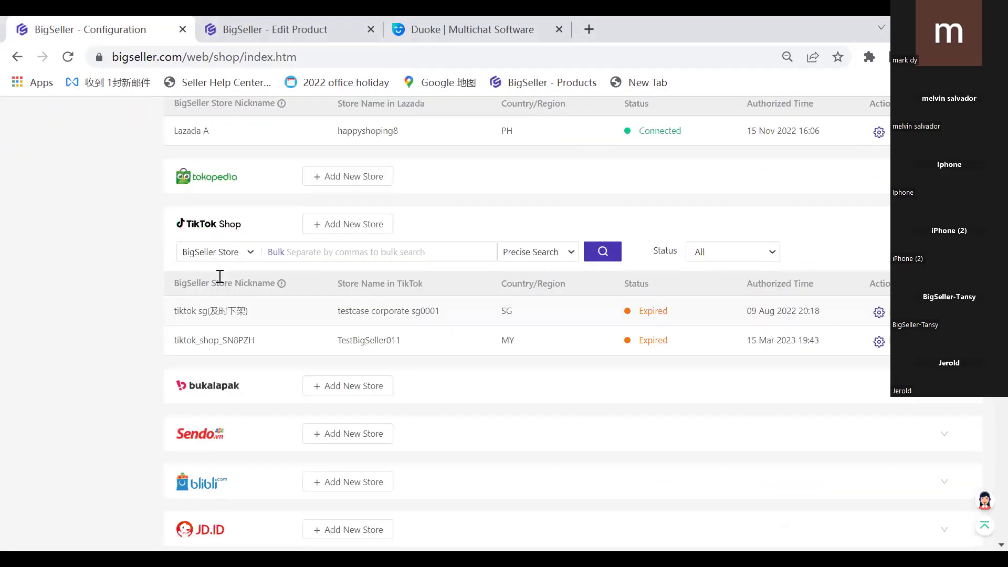
pyautogui.scroll(-2, 211, 178)
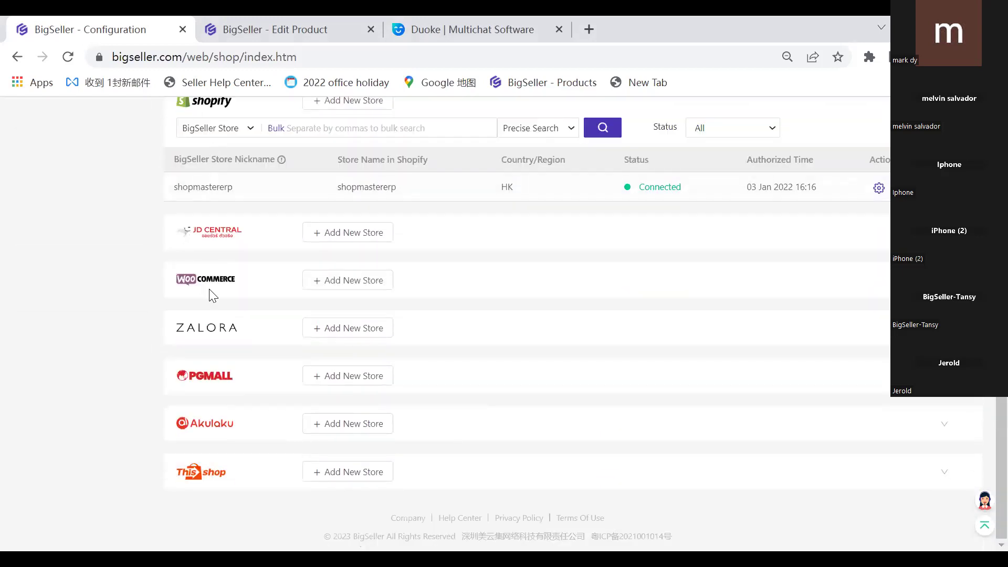
pyautogui.scroll(18, 220, 335)
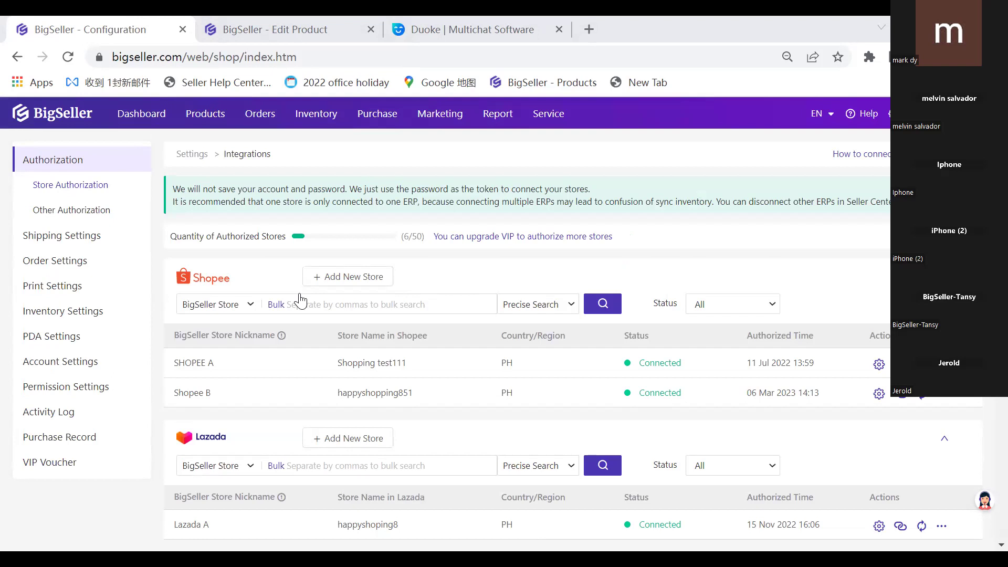
pyautogui.scroll(-6, 234, 394)
pyautogui.scroll(-5, 292, 354)
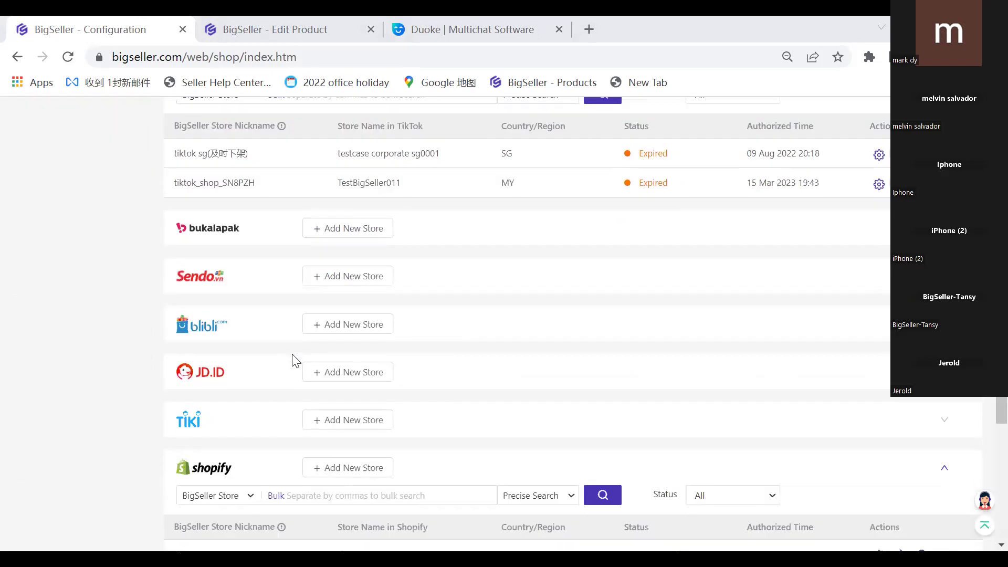
pyautogui.scroll(8, 387, 354)
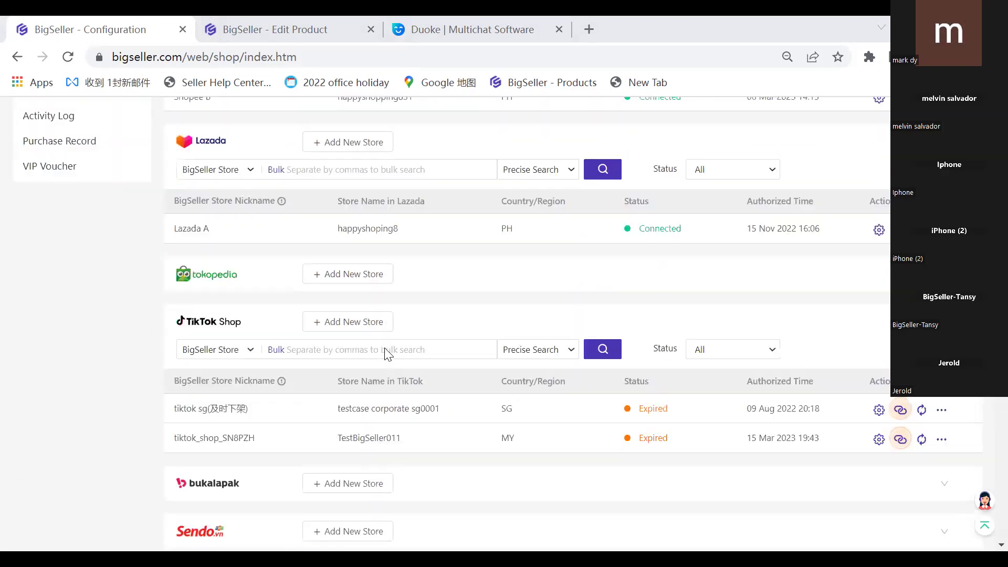
pyautogui.scroll(3, 386, 353)
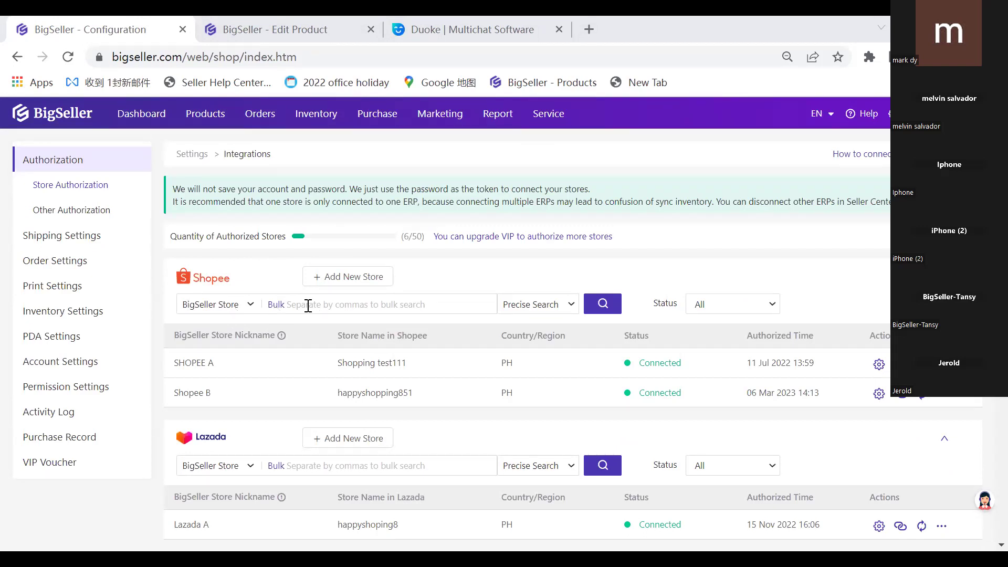
# View BigSeller's Scrape Products page and return to the dashboard
pyautogui.click(149, 128)
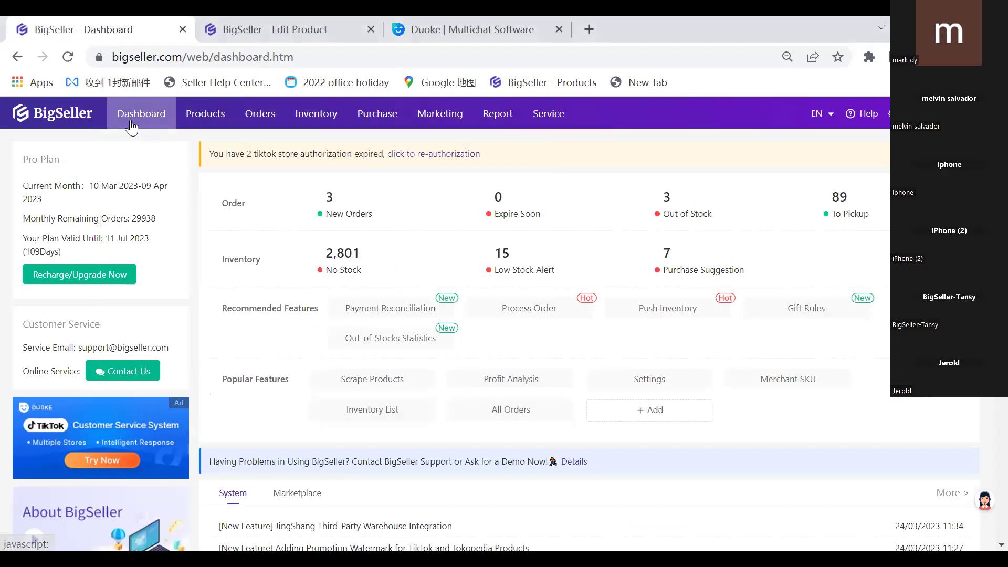
pyautogui.click(205, 125)
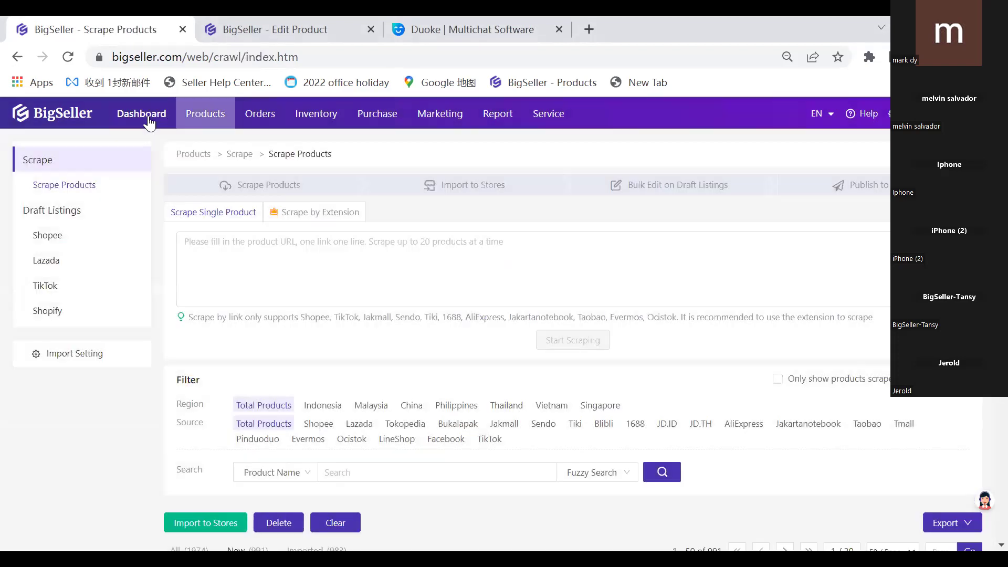
pyautogui.click(149, 120)
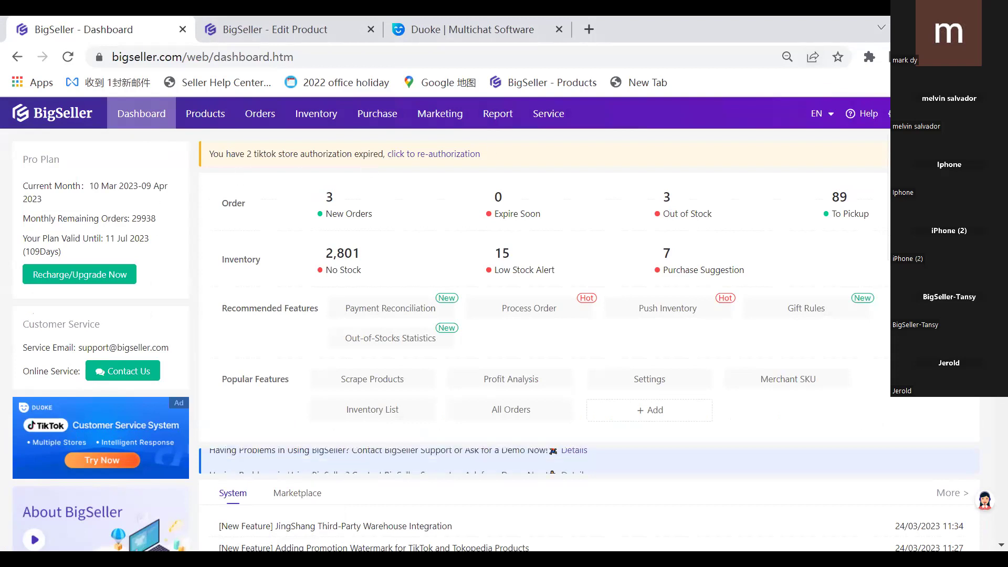
# Open the store authorization page from the dashboard's TikTok notice, and switch to Duoke's pricing plans
pyautogui.click(433, 154)
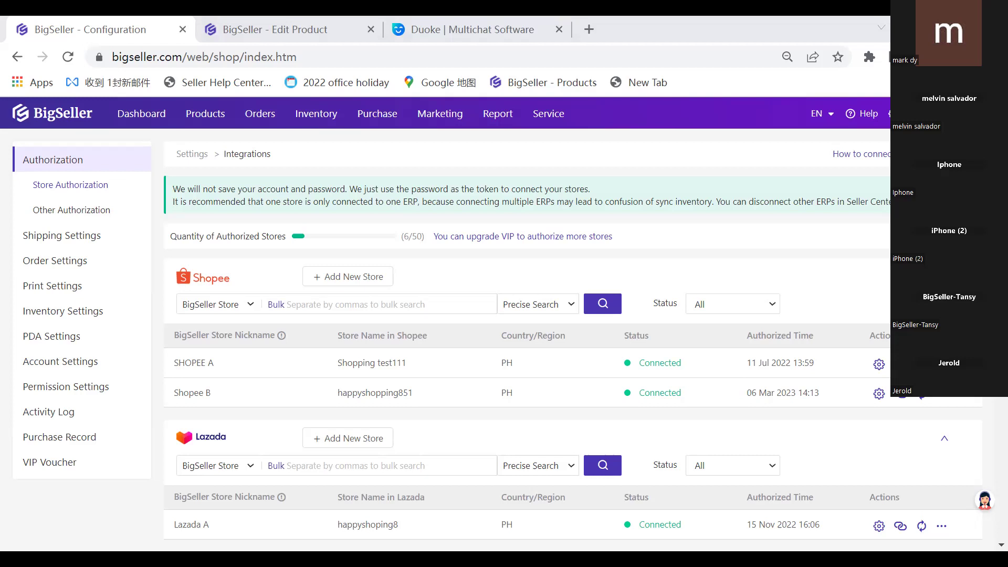
pyautogui.click(454, 30)
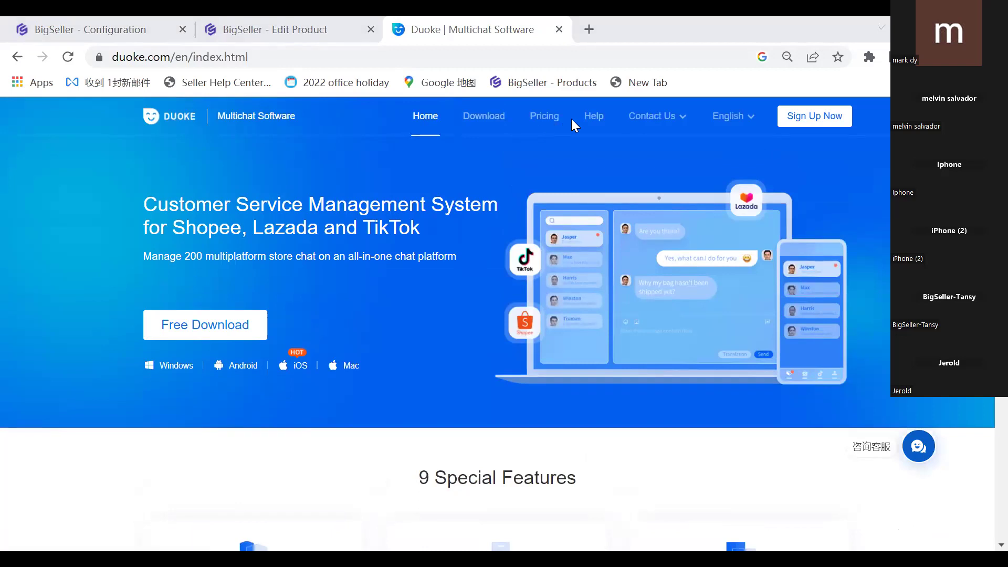
pyautogui.click(537, 117)
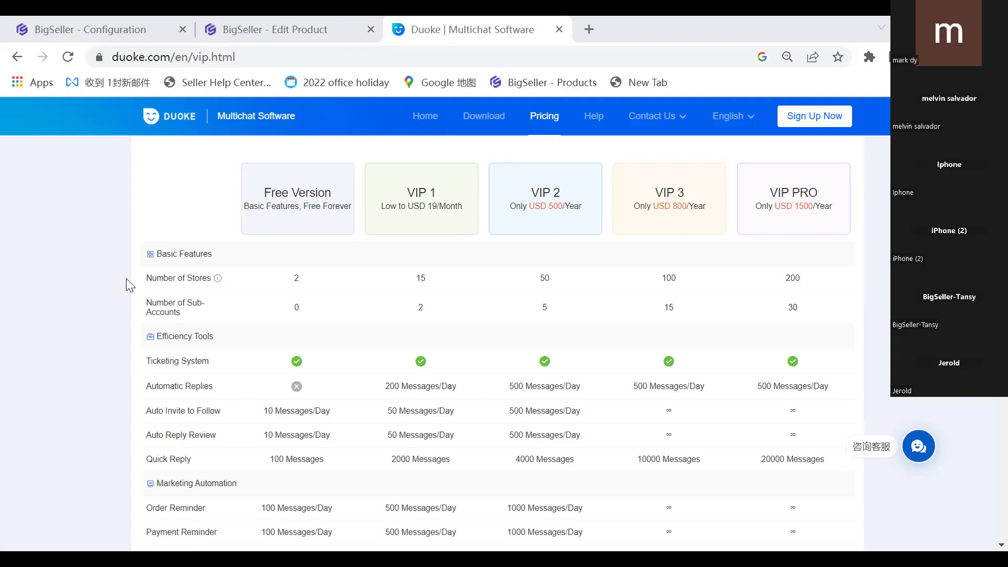
# Return to the BigSeller dashboard and open the premium service page to view the listed providers
pyautogui.click(97, 31)
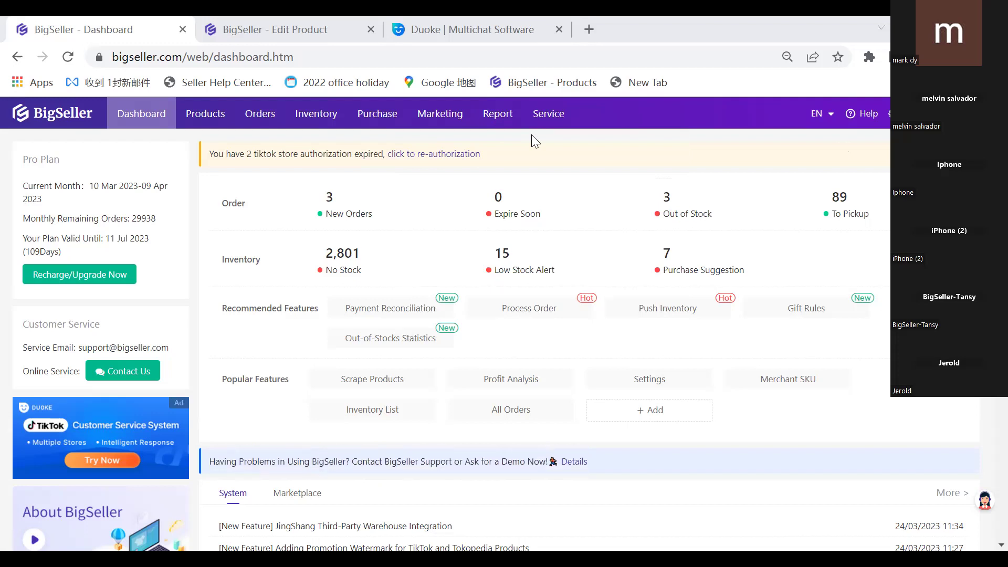
pyautogui.moveTo(494, 129)
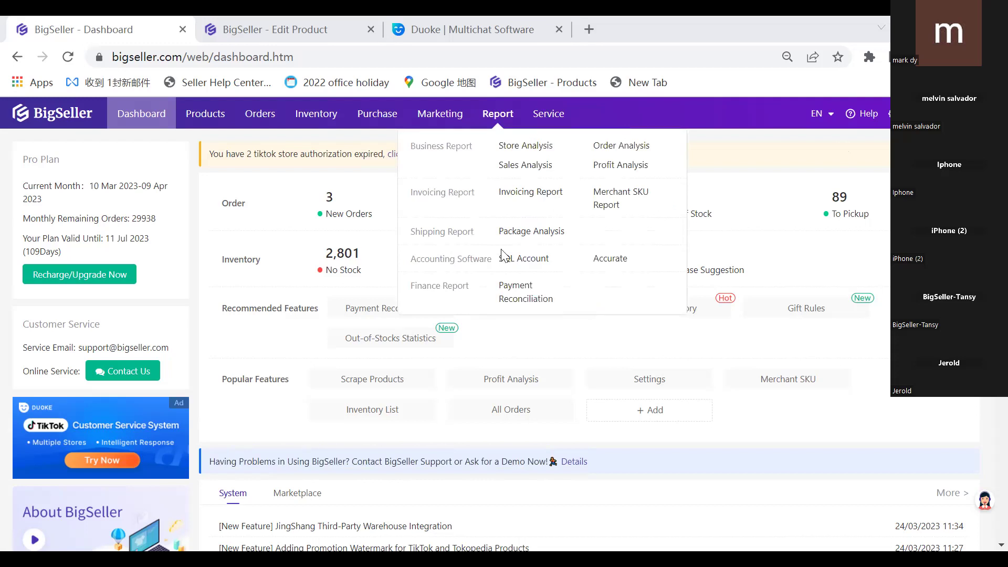
pyautogui.click(339, 298)
pyautogui.scroll(-1, 119, 272)
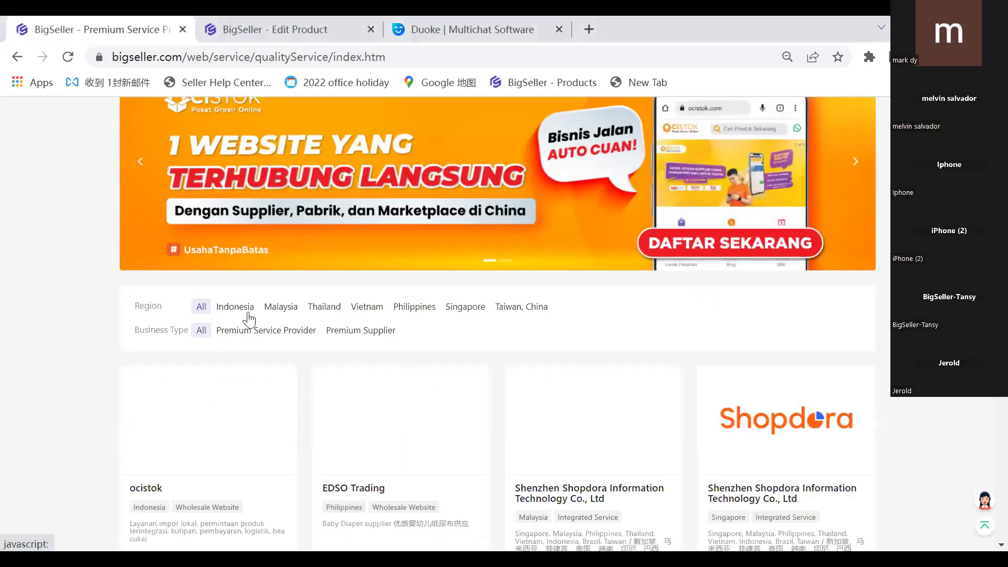
# Examine the region and business type filters on the premium service page and return to the dashboard
pyautogui.scroll(1, 247, 317)
pyautogui.scroll(-1, 362, 321)
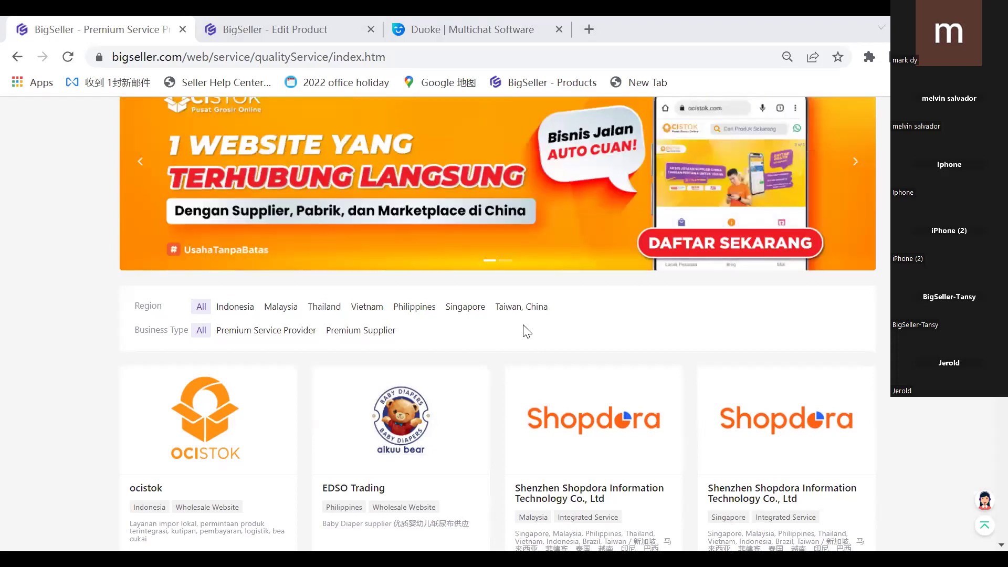
pyautogui.scroll(2, 493, 318)
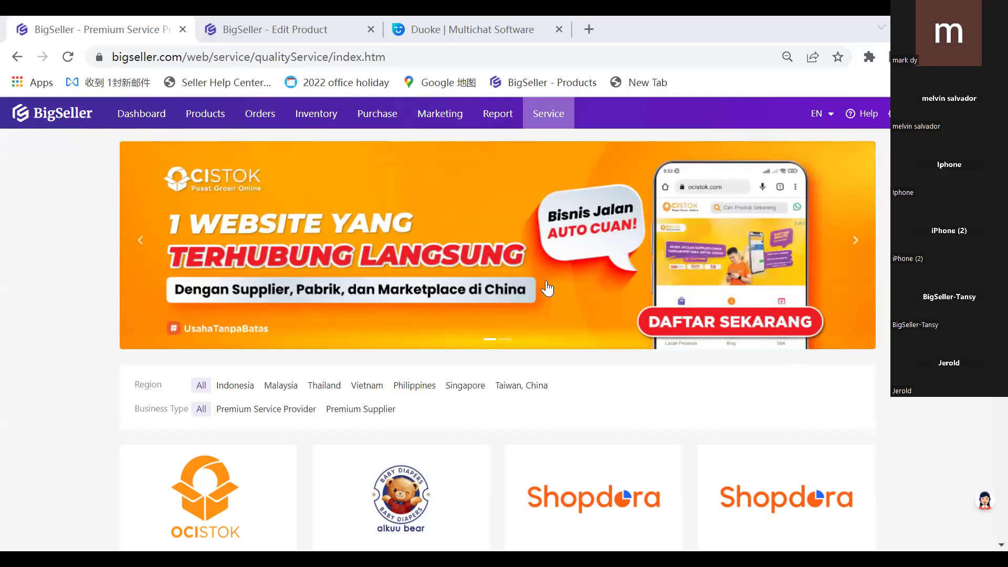
pyautogui.click(148, 128)
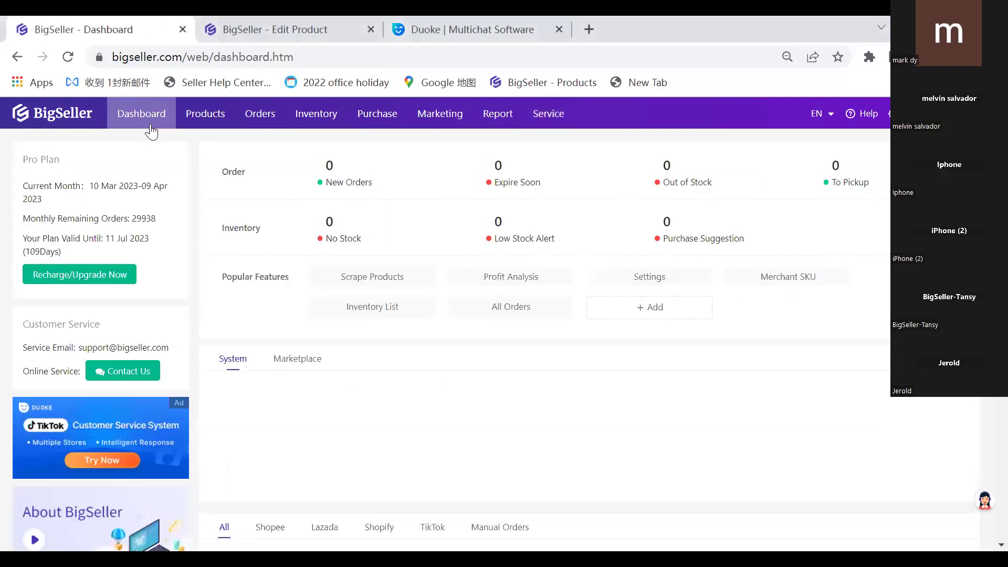
# Open the Processing Orders page and list the out-of-stock new orders
pyautogui.moveTo(257, 124)
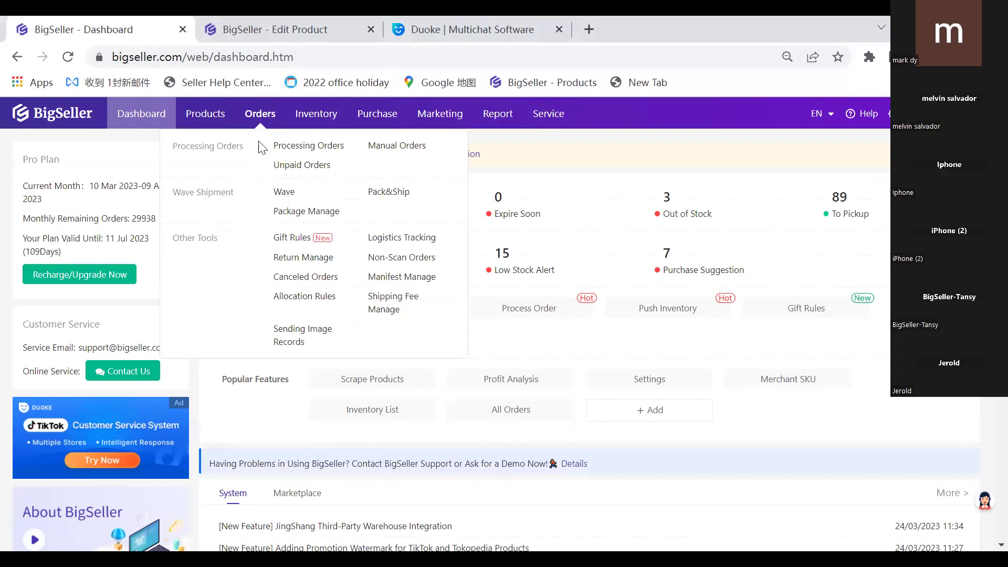
pyautogui.click(278, 145)
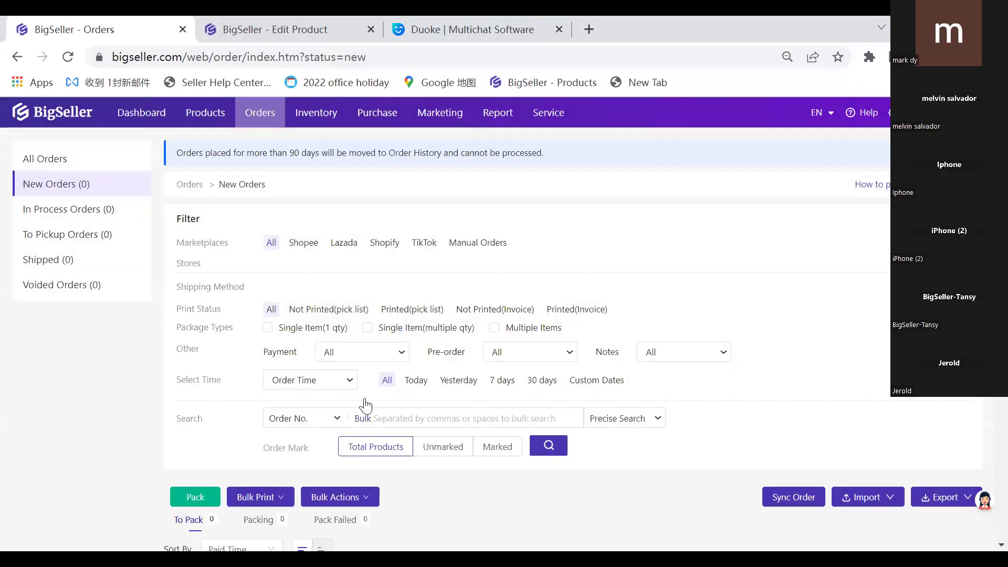
pyautogui.scroll(-2, 403, 418)
pyautogui.click(402, 412)
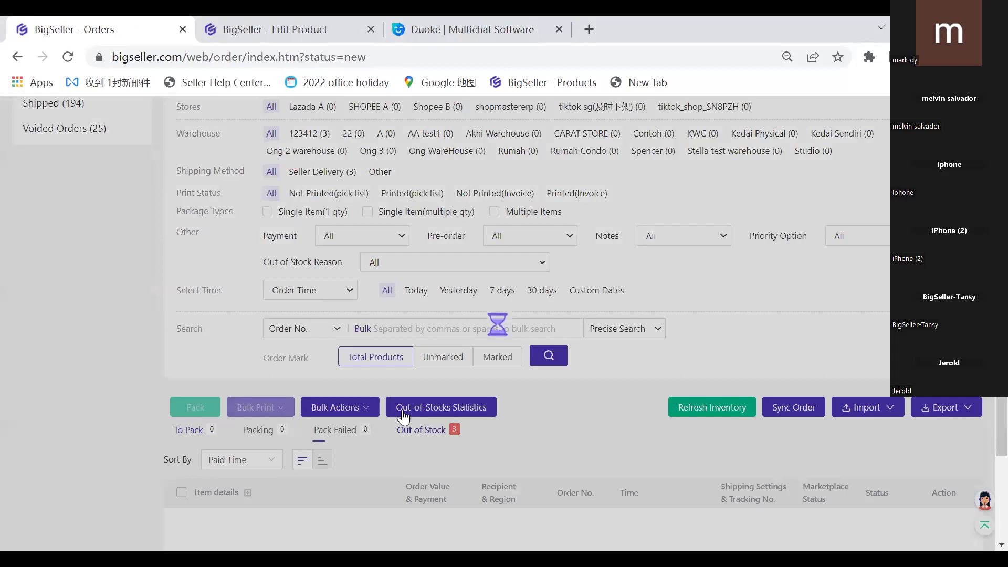
pyautogui.scroll(-5, 402, 409)
# Examine the error line beneath the first out-of-stock order, highlighting its text
pyautogui.moveTo(198, 373); pyautogui.dragTo(355, 373)
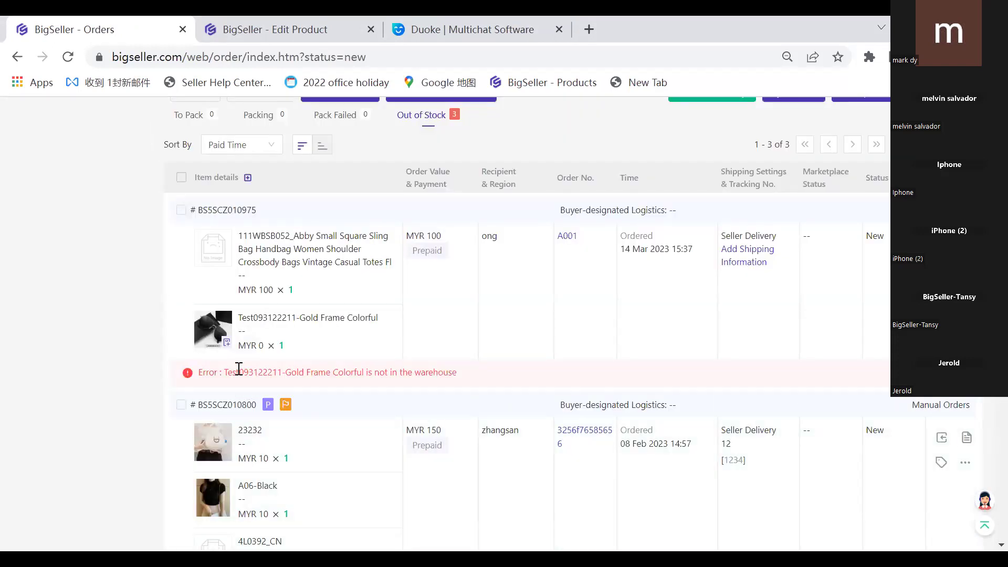
pyautogui.moveTo(246, 375); pyautogui.dragTo(391, 376)
pyautogui.click(283, 387)
pyautogui.moveTo(228, 374); pyautogui.dragTo(248, 374)
pyautogui.keyDown('shift'); pyautogui.click(398, 373); pyautogui.keyUp('shift')
pyautogui.click(433, 375)
pyautogui.moveTo(214, 372); pyautogui.dragTo(428, 370)
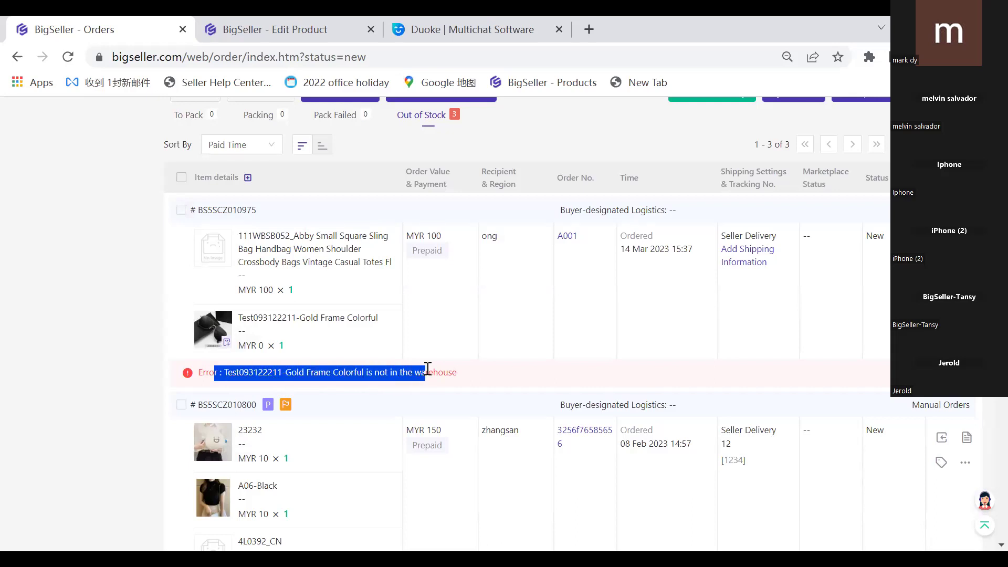
pyautogui.click(247, 373)
pyautogui.moveTo(210, 373); pyautogui.dragTo(452, 372)
pyautogui.click(434, 369)
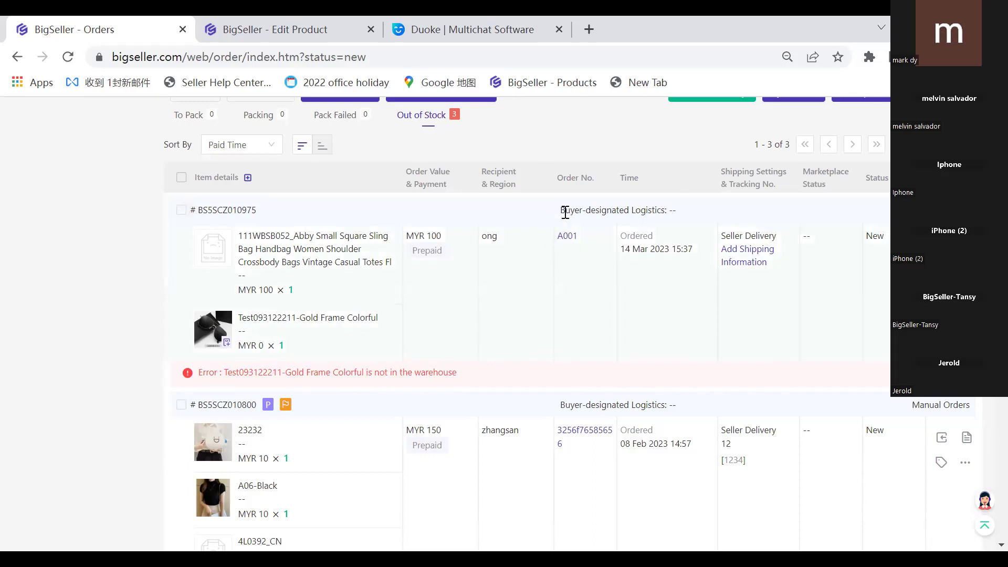
pyautogui.moveTo(199, 372); pyautogui.dragTo(433, 373)
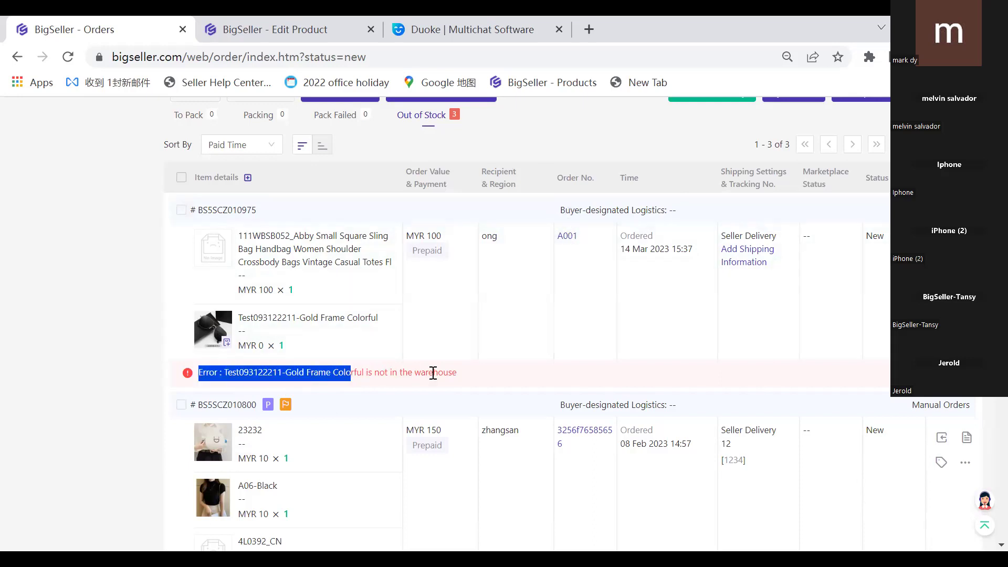
pyautogui.click(433, 373)
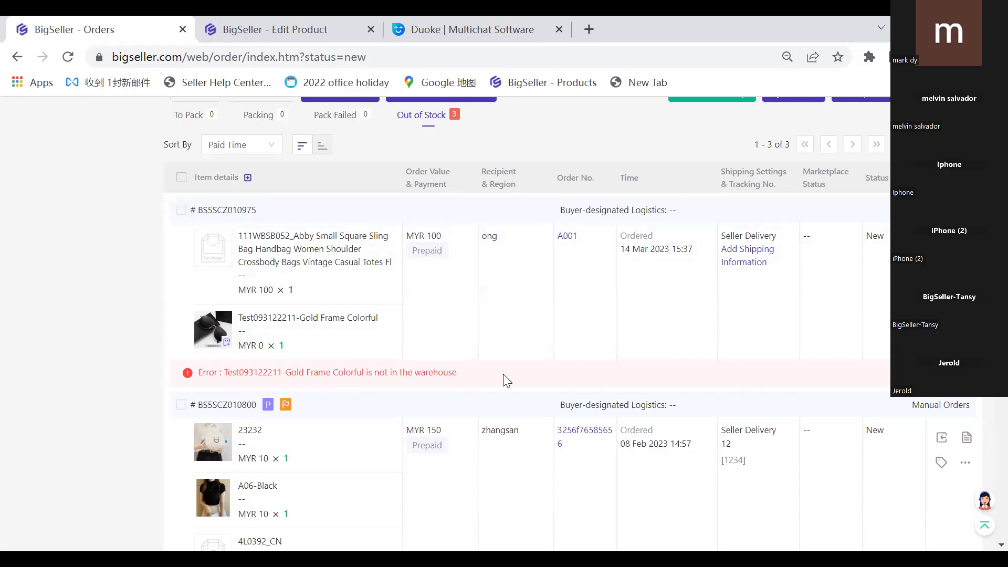
# Look over the order filters above the out-of-stock list and recheck the first order's error line
pyautogui.scroll(7, 504, 380)
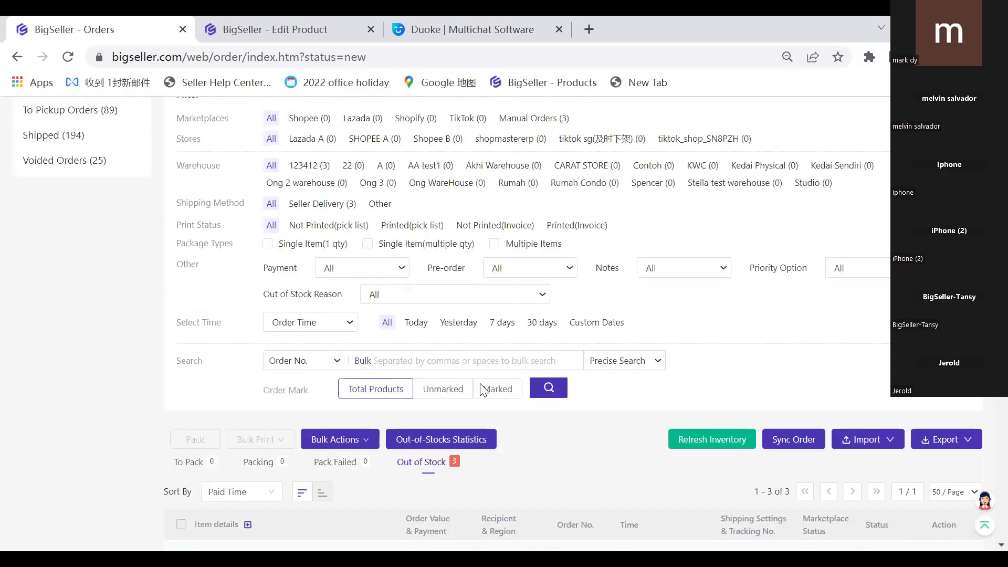
pyautogui.scroll(3, 480, 383)
pyautogui.scroll(-9, 479, 383)
pyautogui.moveTo(233, 374); pyautogui.dragTo(370, 373)
pyautogui.click(396, 371)
pyautogui.scroll(3, 457, 352)
pyautogui.scroll(3, 482, 407)
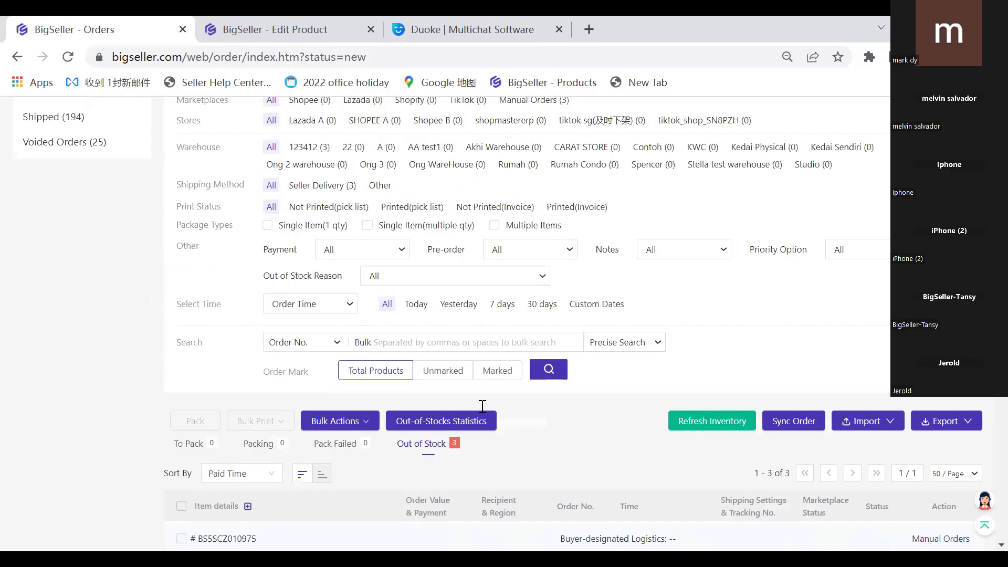
pyautogui.scroll(1, 482, 406)
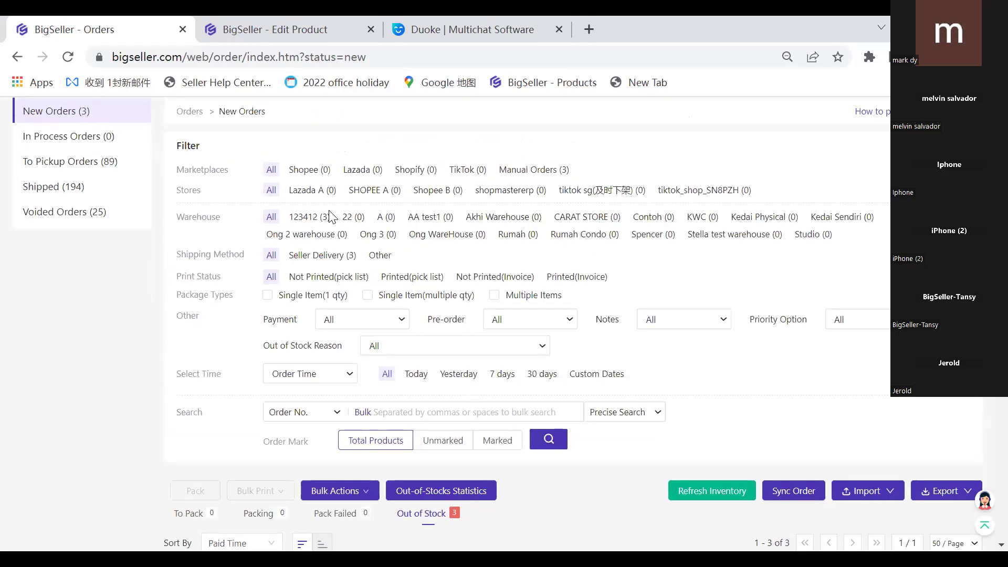
pyautogui.scroll(1, 339, 225)
# Open the Shopee product listings and examine the fail reasons of the failed ones
pyautogui.moveTo(315, 122)
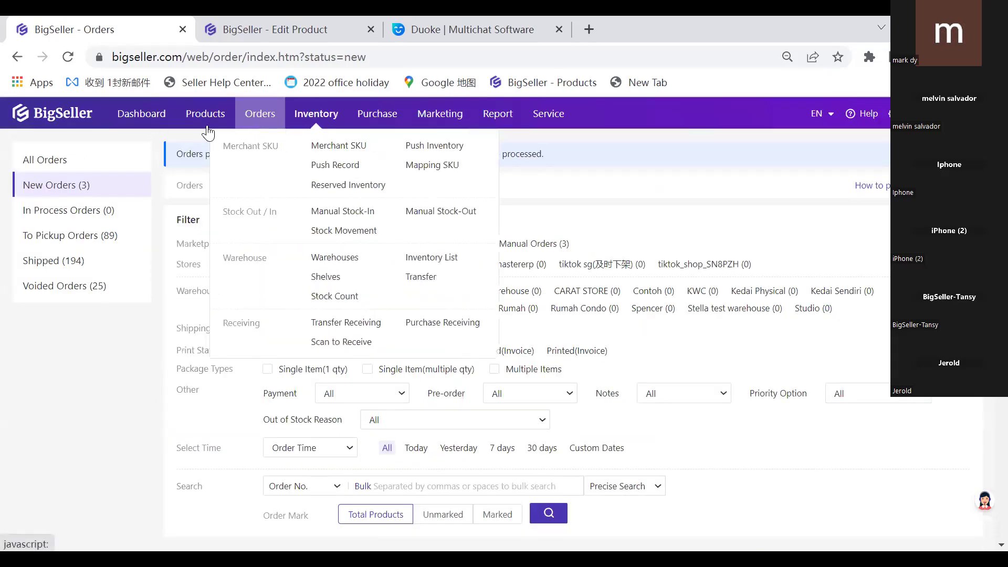
pyautogui.moveTo(208, 126)
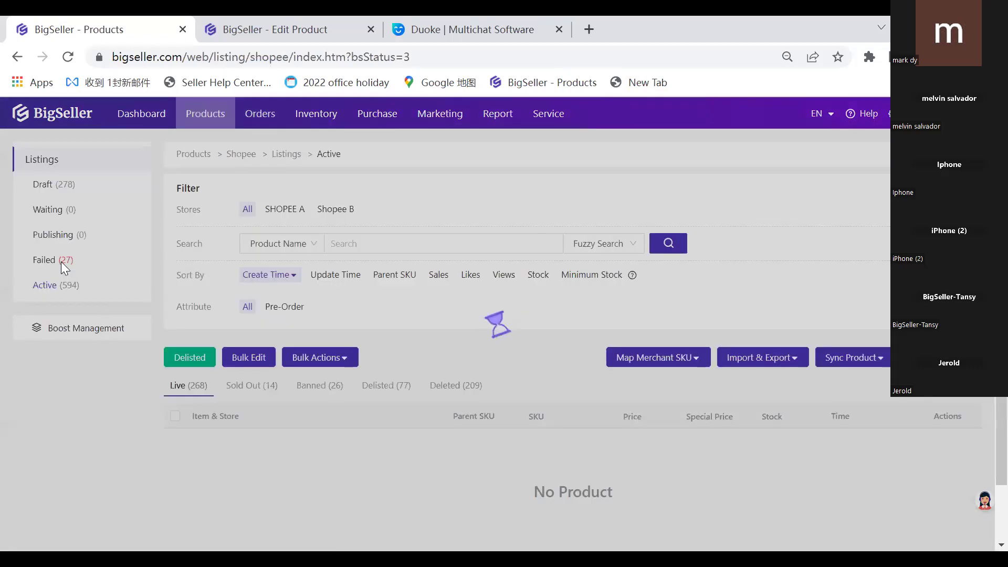
pyautogui.click(61, 262)
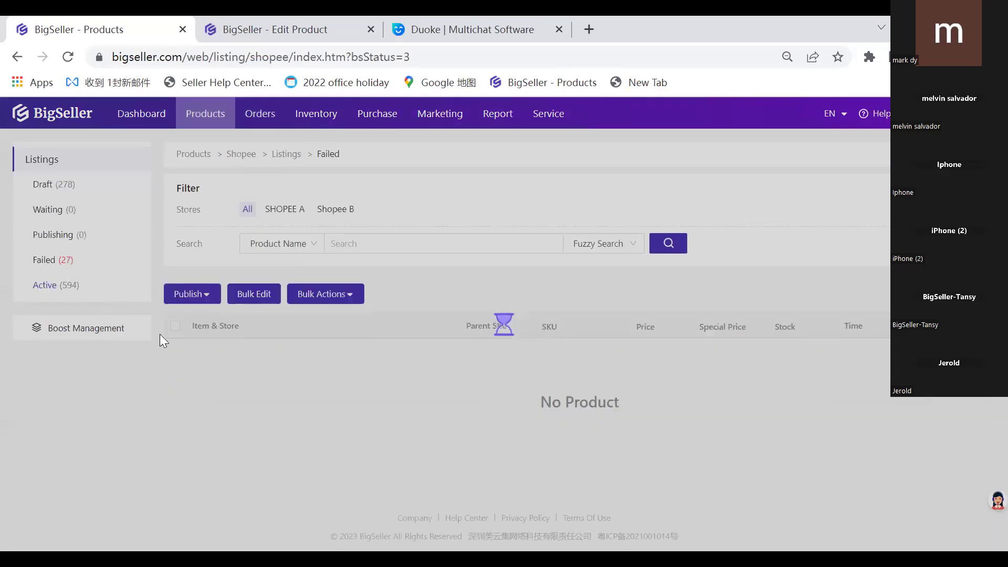
pyautogui.scroll(-1, 313, 419)
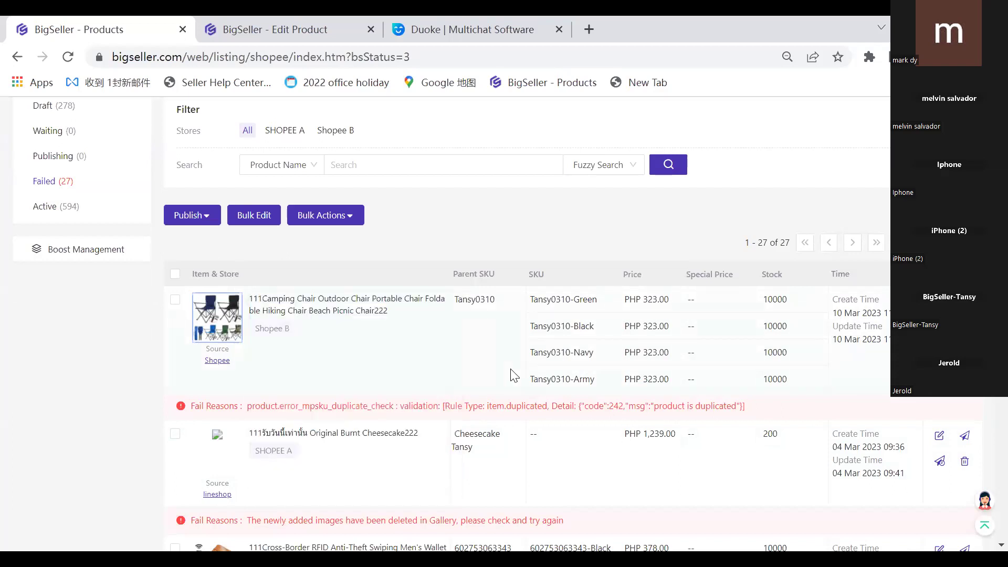
pyautogui.scroll(1, 512, 374)
# Go back to Processing Orders and review the out-of-stock new orders and their error messages
pyautogui.moveTo(316, 126)
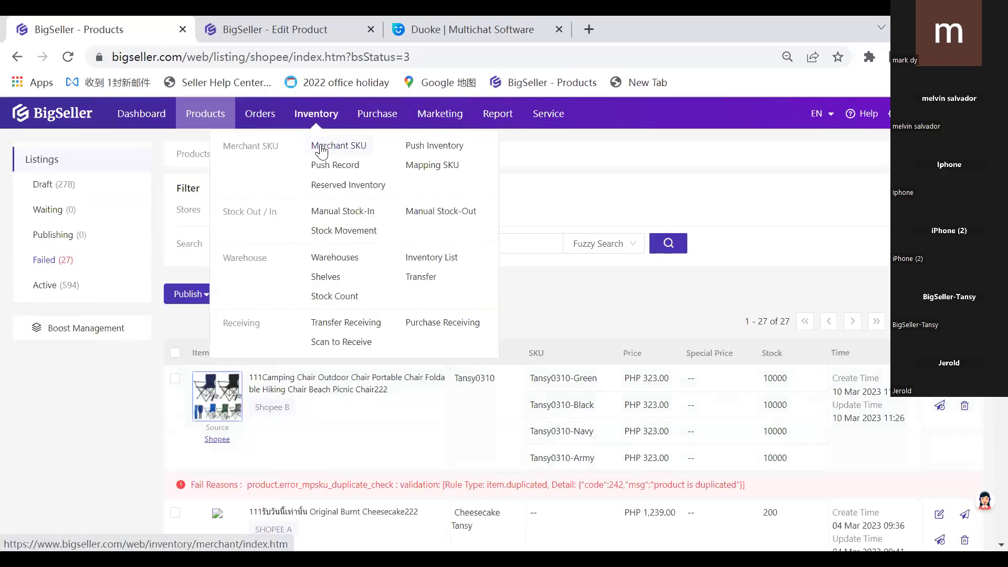
pyautogui.moveTo(261, 122)
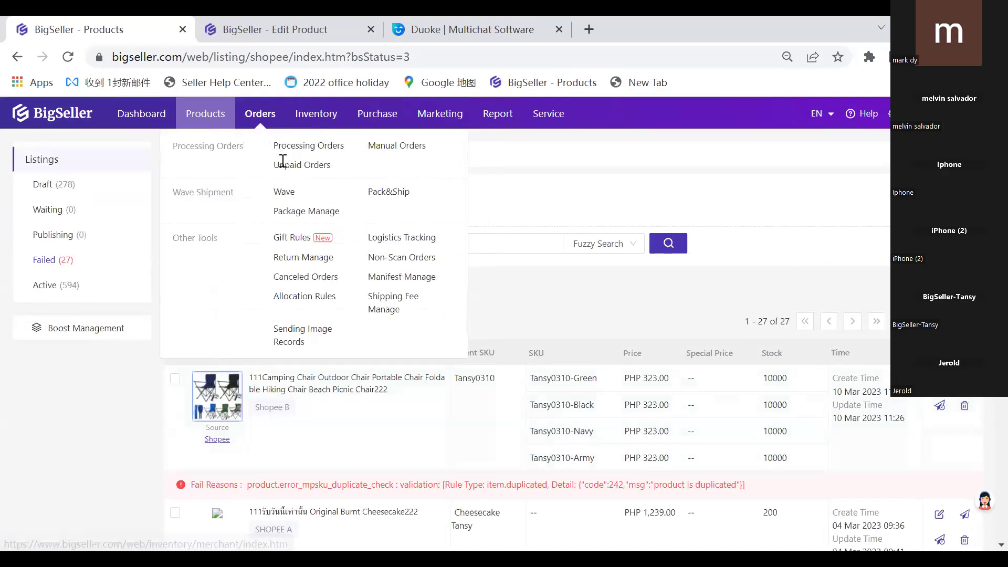
pyautogui.click(282, 151)
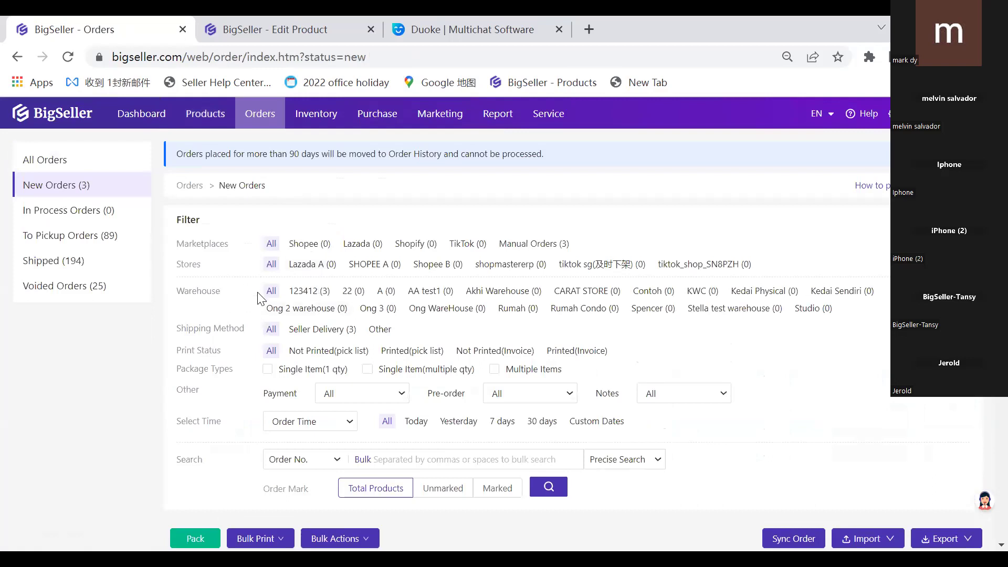
pyautogui.scroll(-3, 257, 298)
pyautogui.click(416, 404)
pyautogui.scroll(-3, 410, 400)
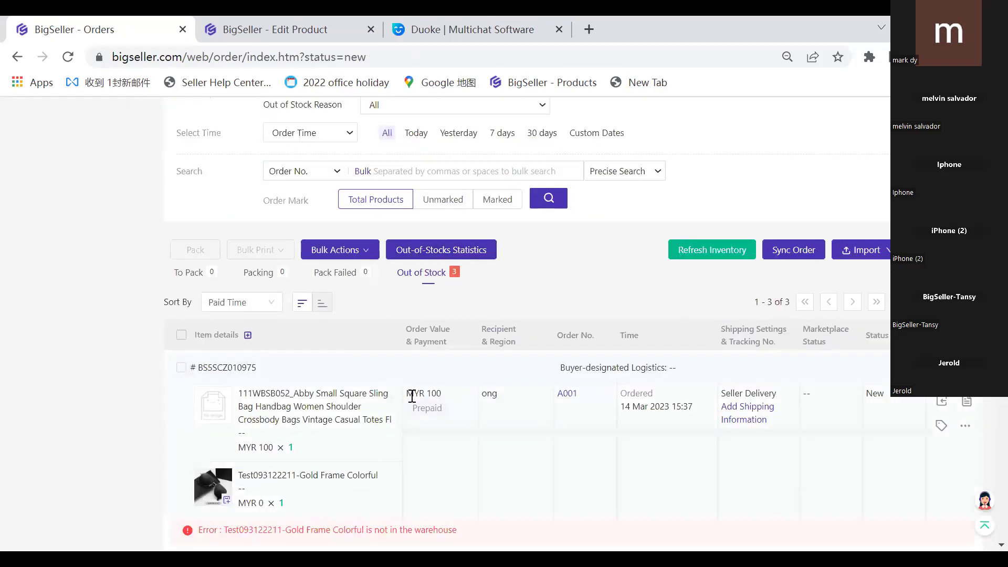
pyautogui.scroll(-3, 412, 396)
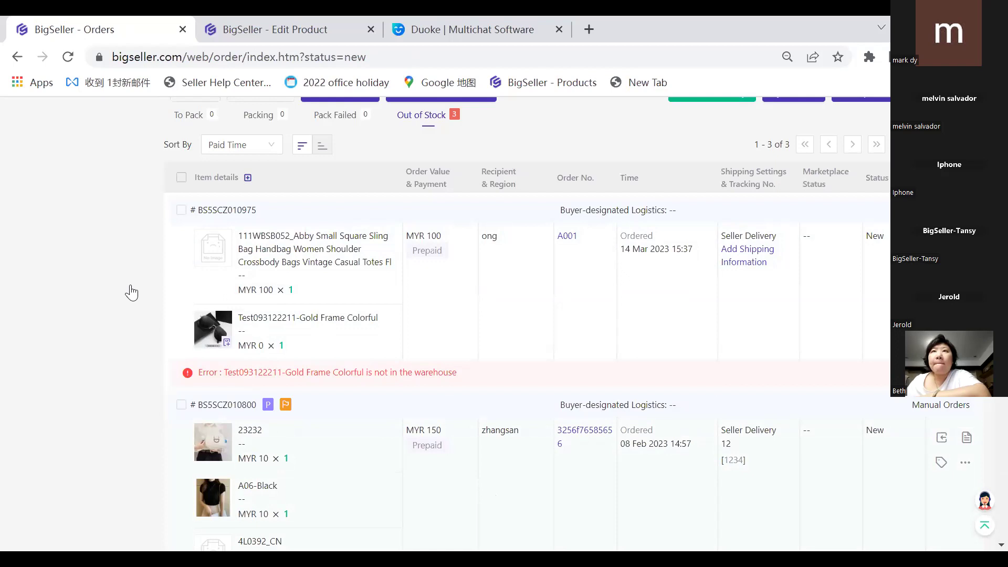
pyautogui.scroll(5, 132, 292)
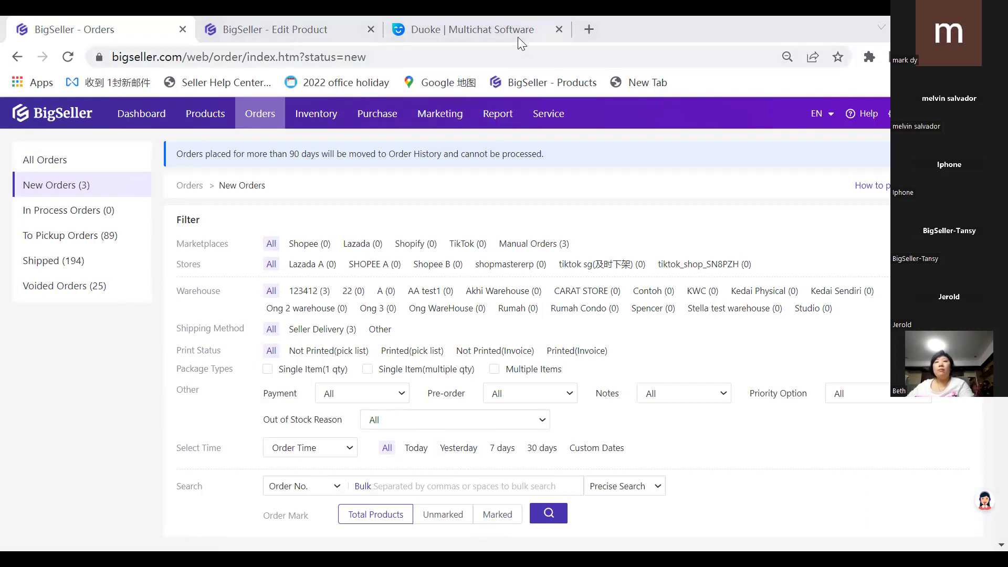
# View Duoke's pricing, read the title and dates of BigSeller's free Duoke promotion in the Help Center, and return to the subscription plans
pyautogui.click(488, 30)
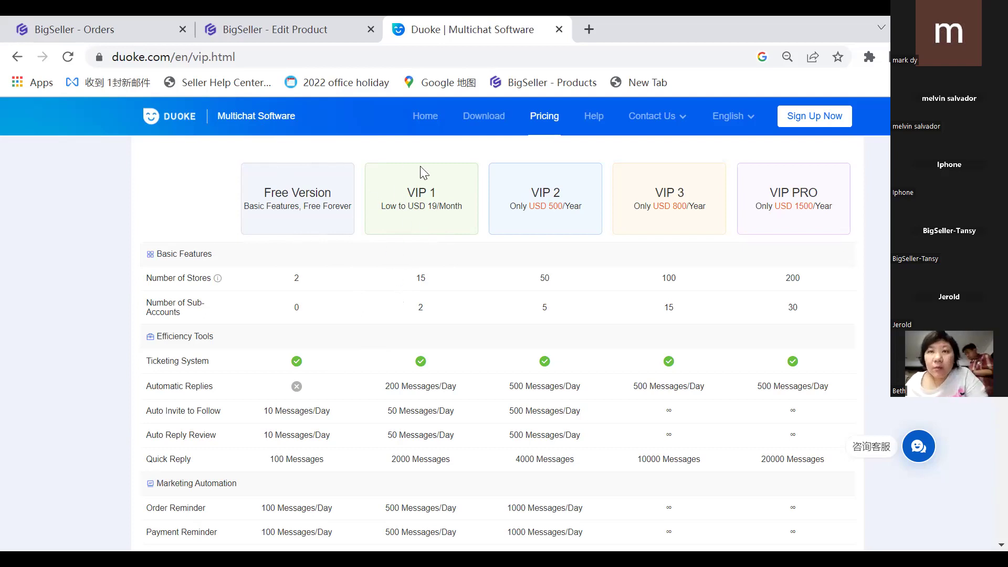
pyautogui.click(116, 27)
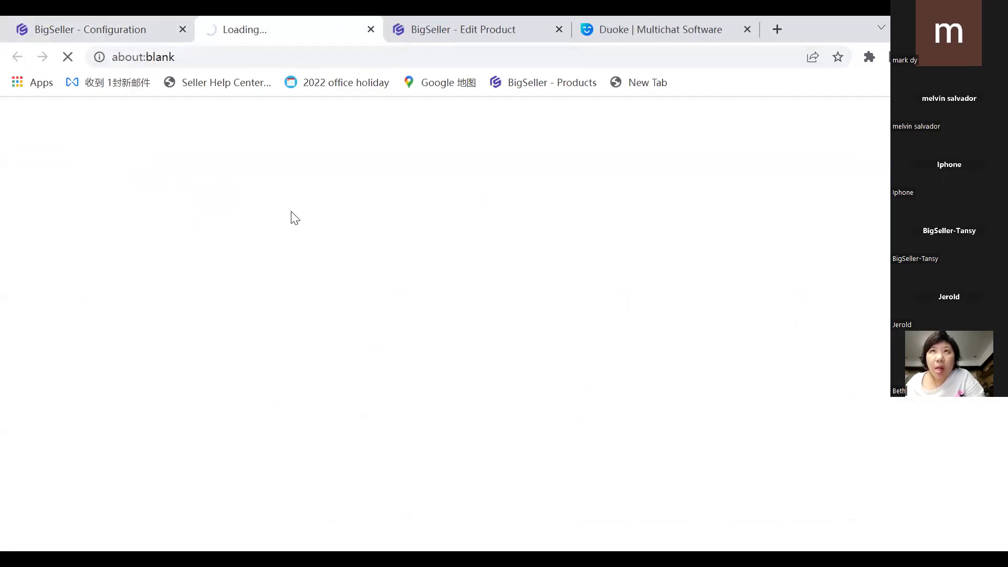
pyautogui.moveTo(380, 187); pyautogui.dragTo(476, 187)
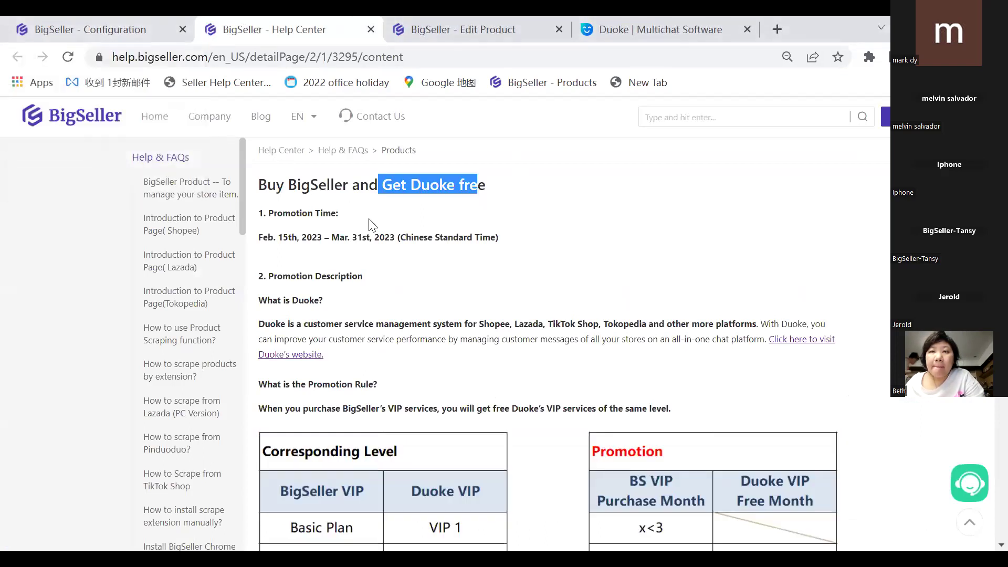
pyautogui.moveTo(394, 238); pyautogui.dragTo(338, 231)
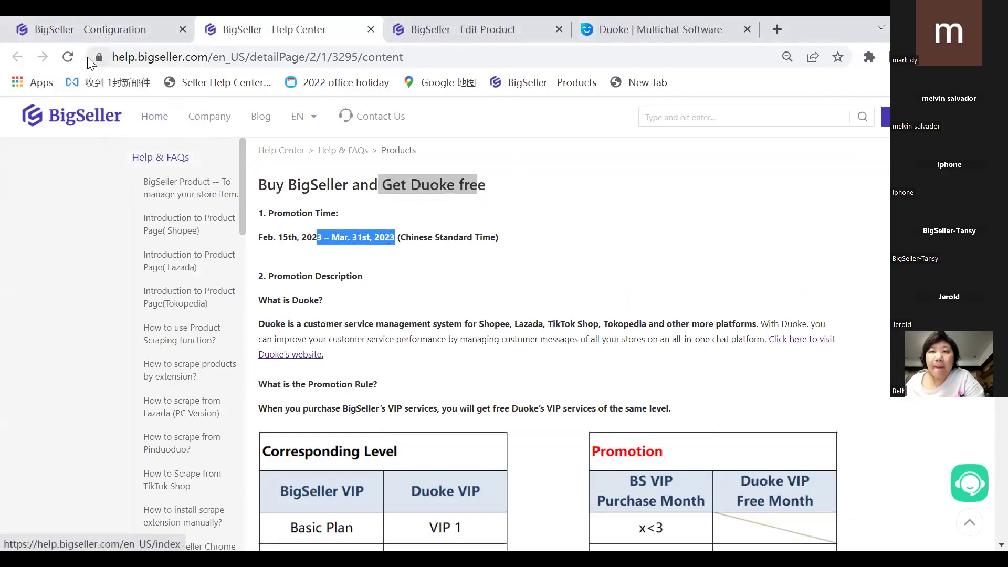
pyautogui.click(113, 29)
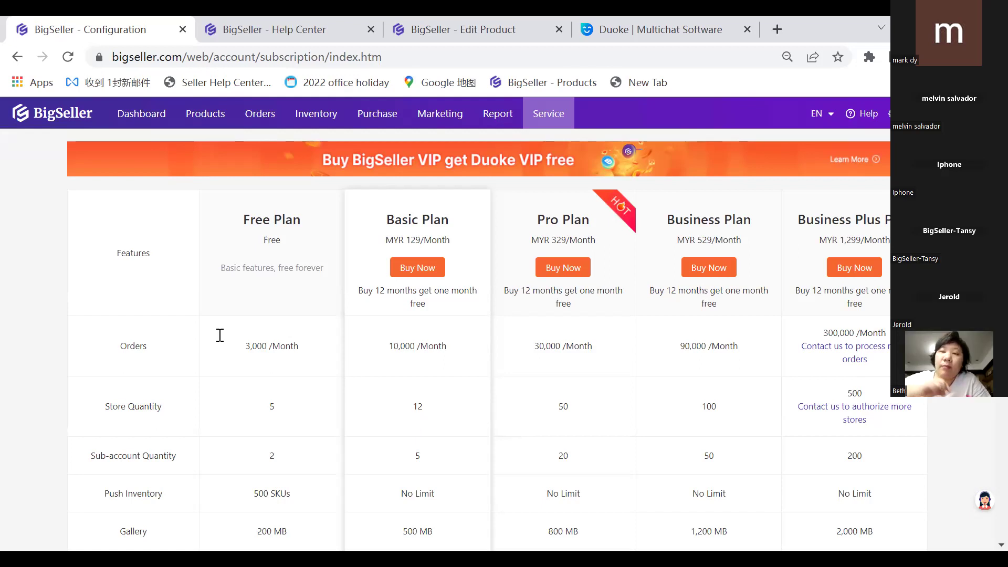
# Return to the dashboard and open the free Training Request form from the services
pyautogui.click(134, 130)
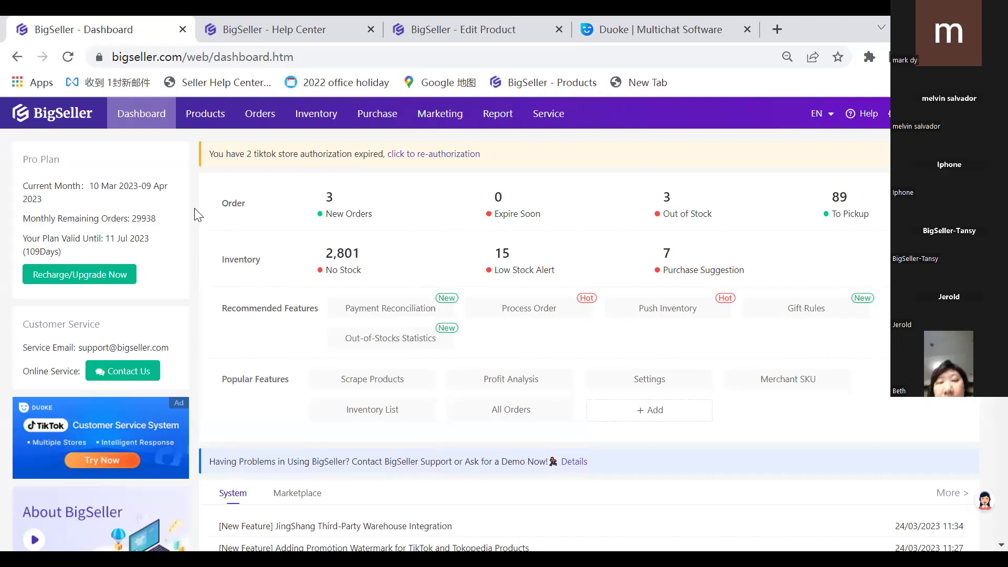
pyautogui.moveTo(525, 122)
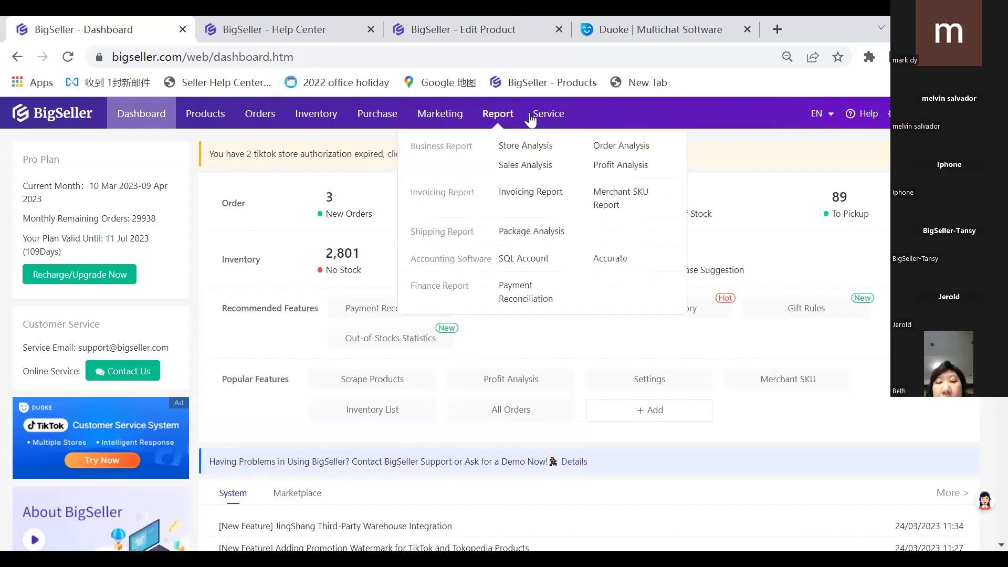
pyautogui.click(657, 157)
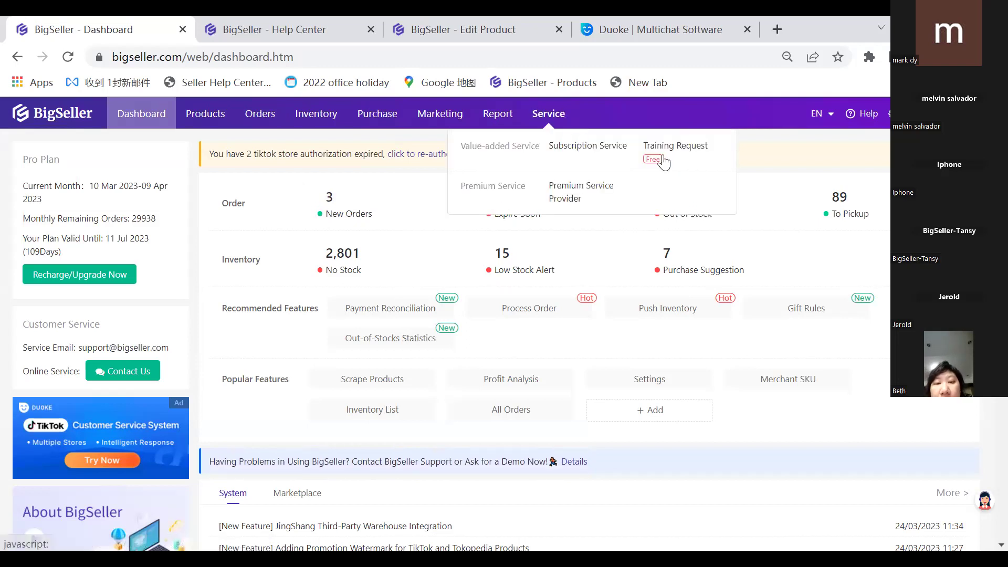
pyautogui.click(664, 159)
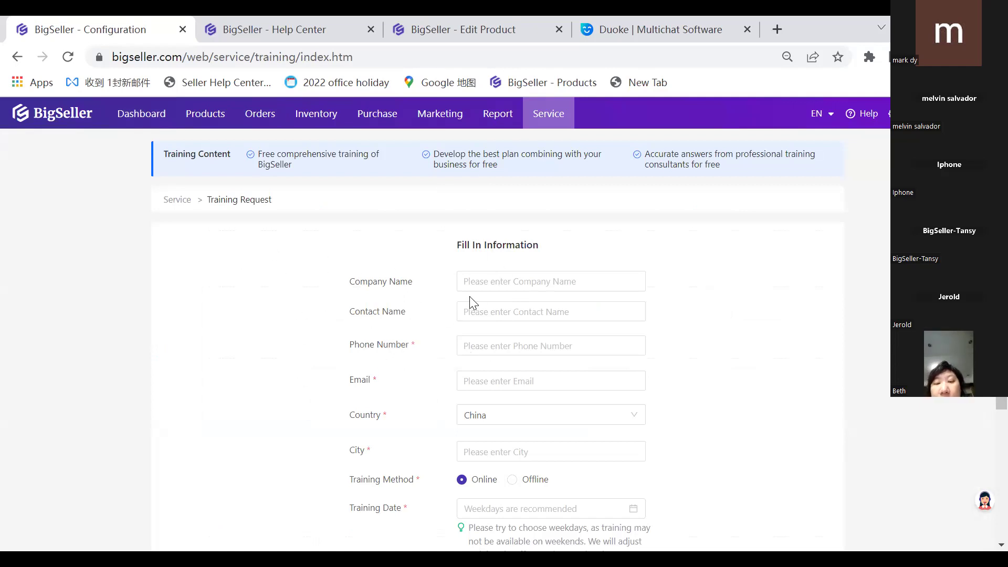
# Open the subscription plans, start a Basic Plan purchase and preview the amount for 2 months
pyautogui.moveTo(310, 121)
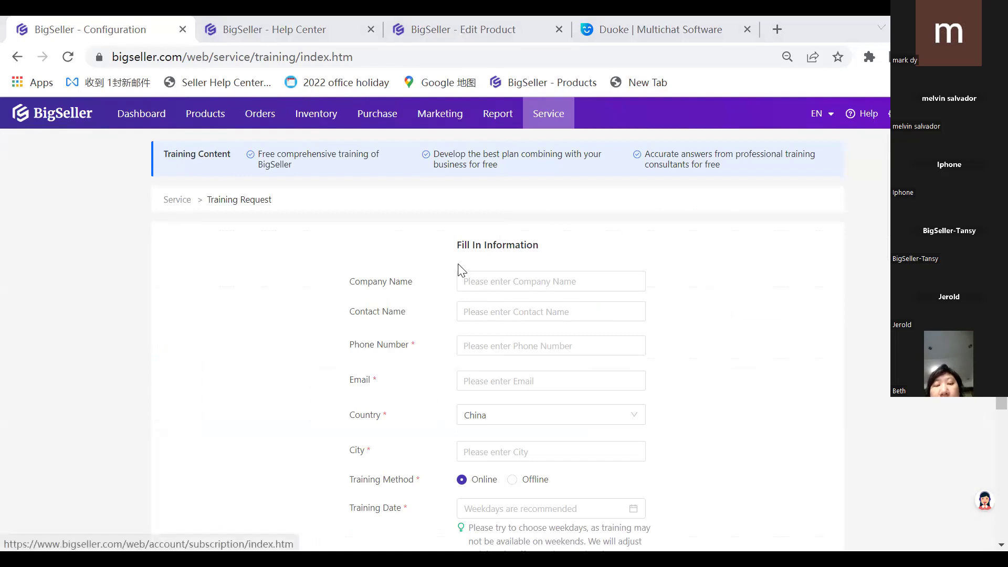
pyautogui.click(432, 278)
pyautogui.doubleClick(450, 171)
pyautogui.click(453, 174)
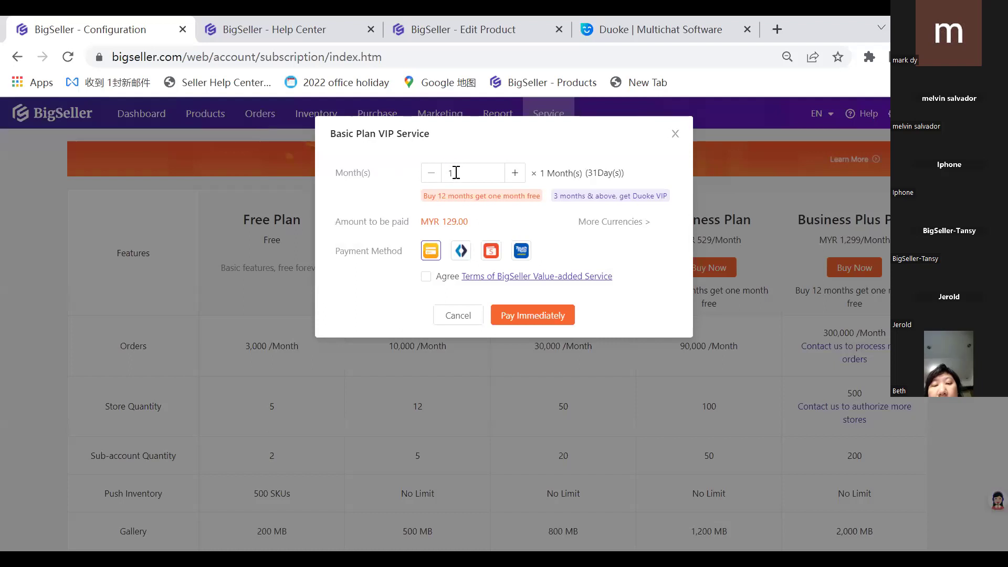
pyautogui.doubleClick(449, 174)
pyautogui.write('2')
pyautogui.moveTo(460, 174); pyautogui.dragTo(438, 178)
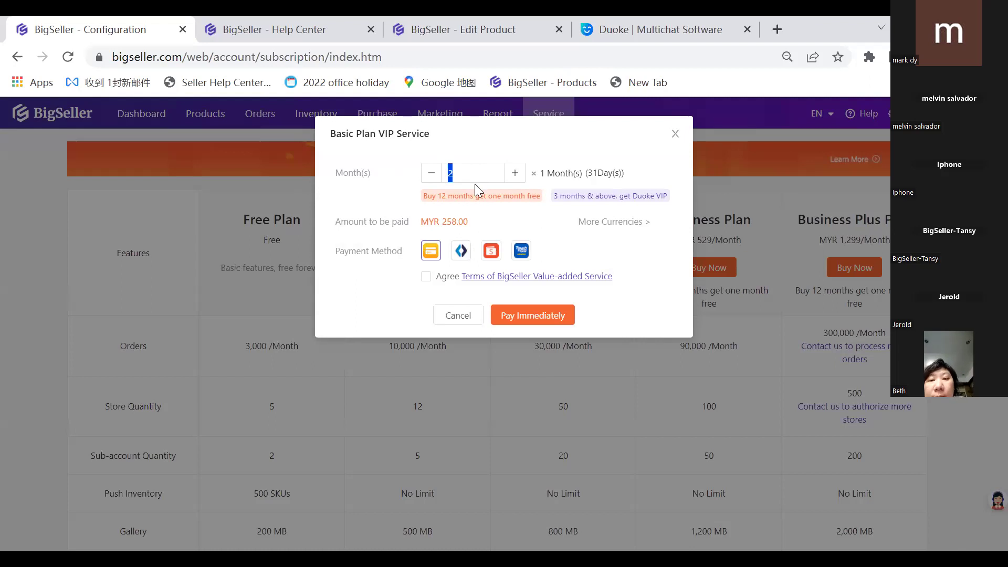
# Preview the Basic Plan purchase with the duration set to 12 months, and close the purchase dialog without paying
pyautogui.write('12')
pyautogui.press('BackSpace')
pyautogui.write('2')
pyautogui.moveTo(465, 173); pyautogui.dragTo(451, 169)
pyautogui.write('2')
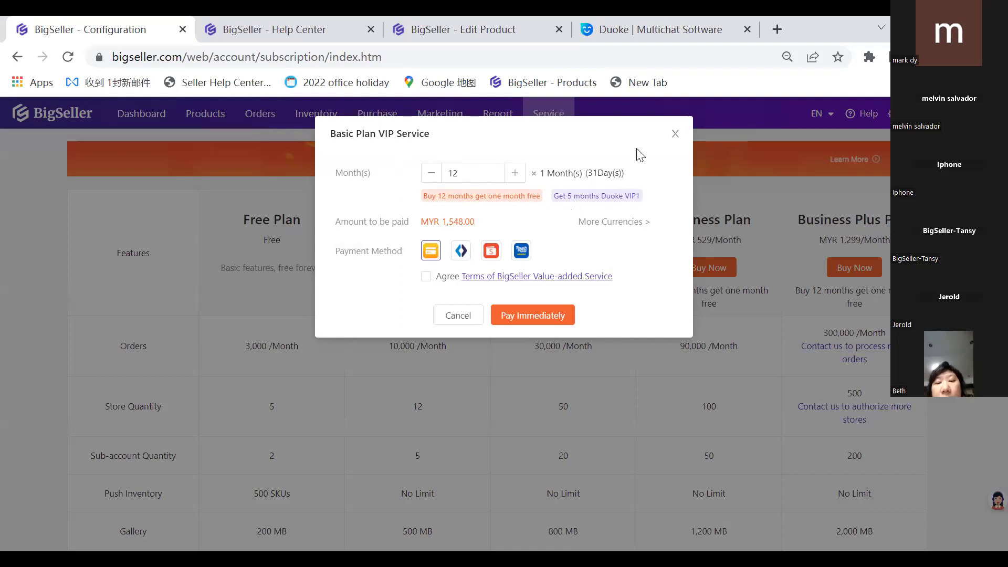
pyautogui.click(471, 170)
pyautogui.doubleClick(471, 169)
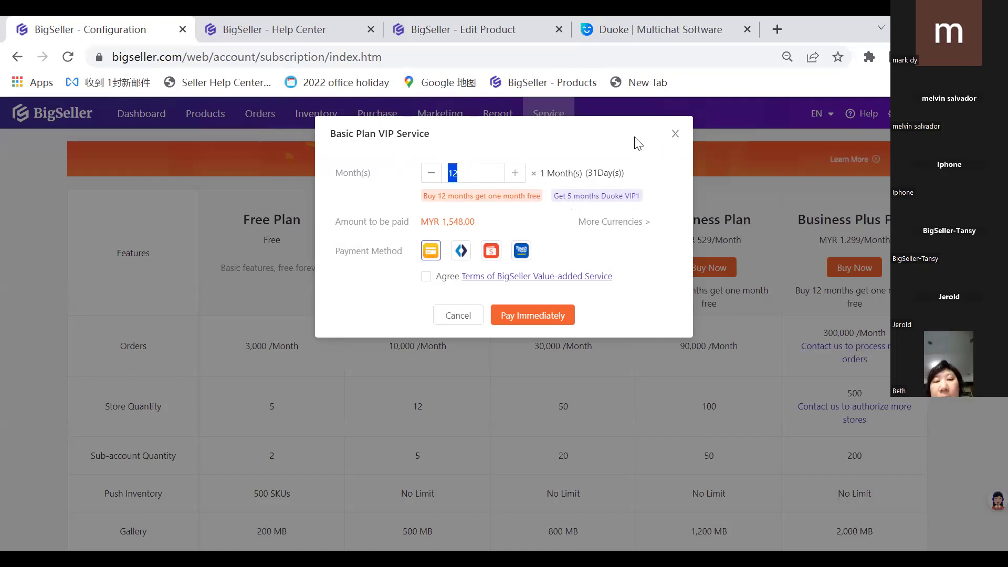
pyautogui.press('Escape')
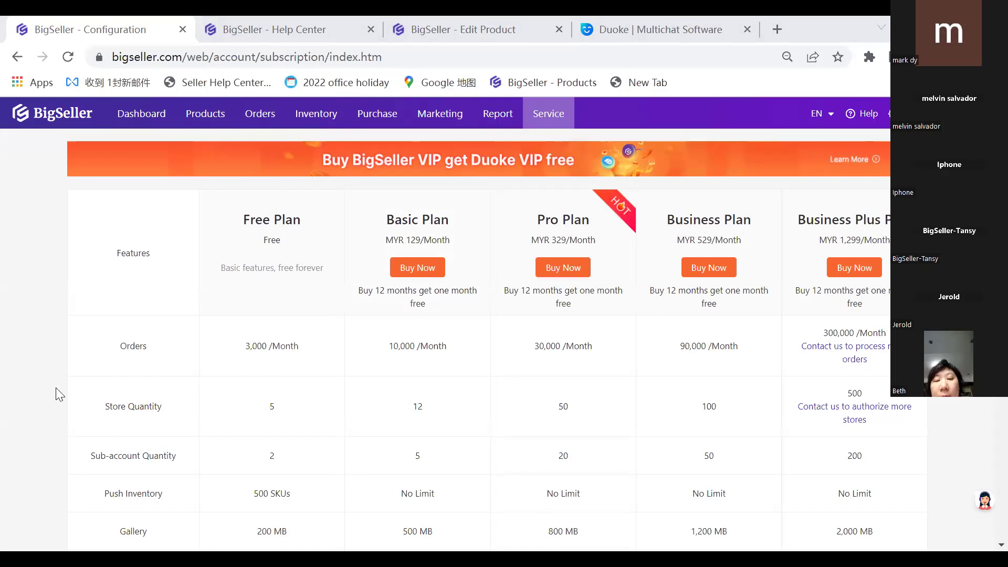
# Reopen the Basic Plan purchase dialog and review the offers listed under the number of months
pyautogui.hotkey('alt', 'Left')
pyautogui.click(26, 439)
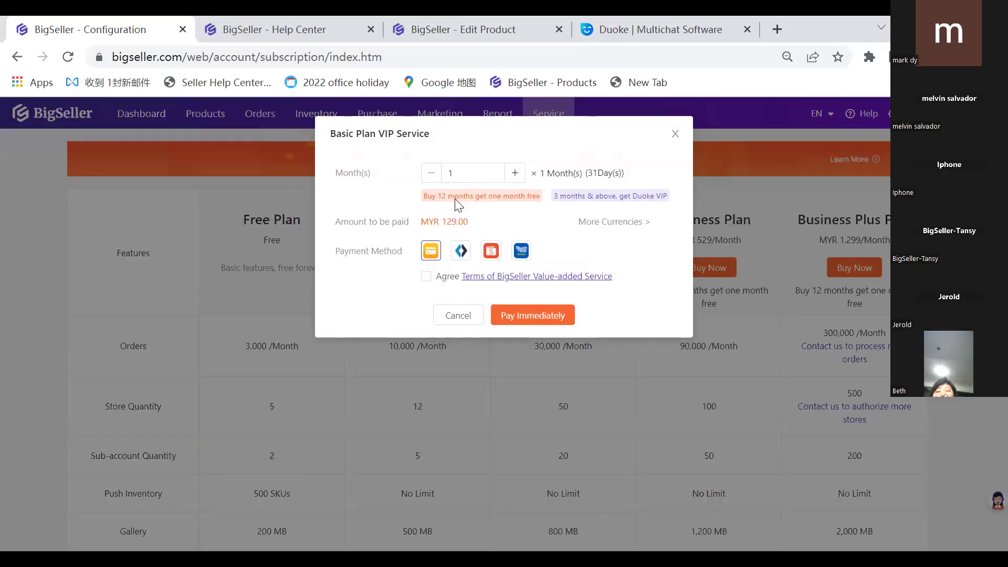
pyautogui.doubleClick(452, 175)
pyautogui.click(520, 212)
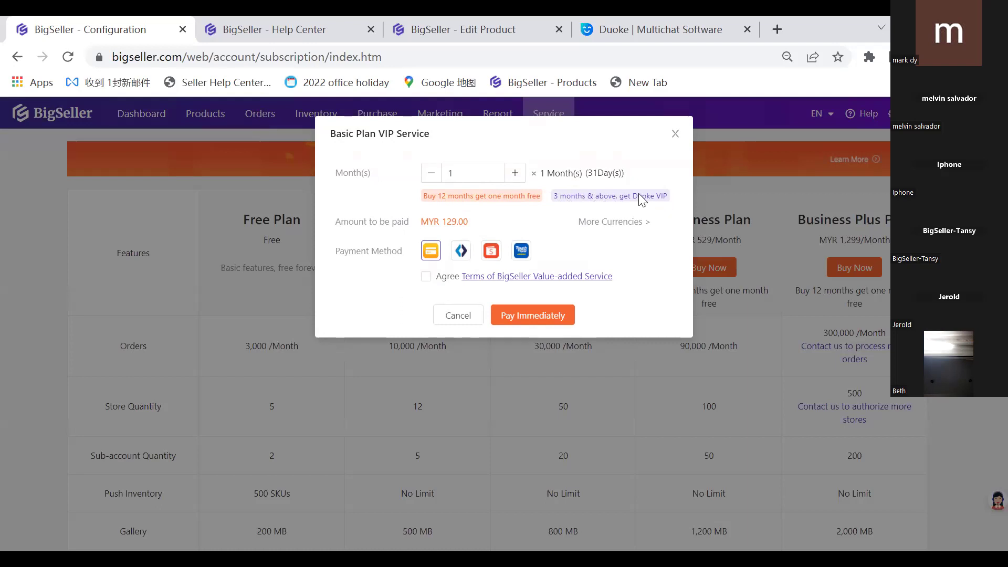
# Switch to the Help Center promotion article and examine the tables of corresponding VIP levels and free Duoke months
pyautogui.click(316, 25)
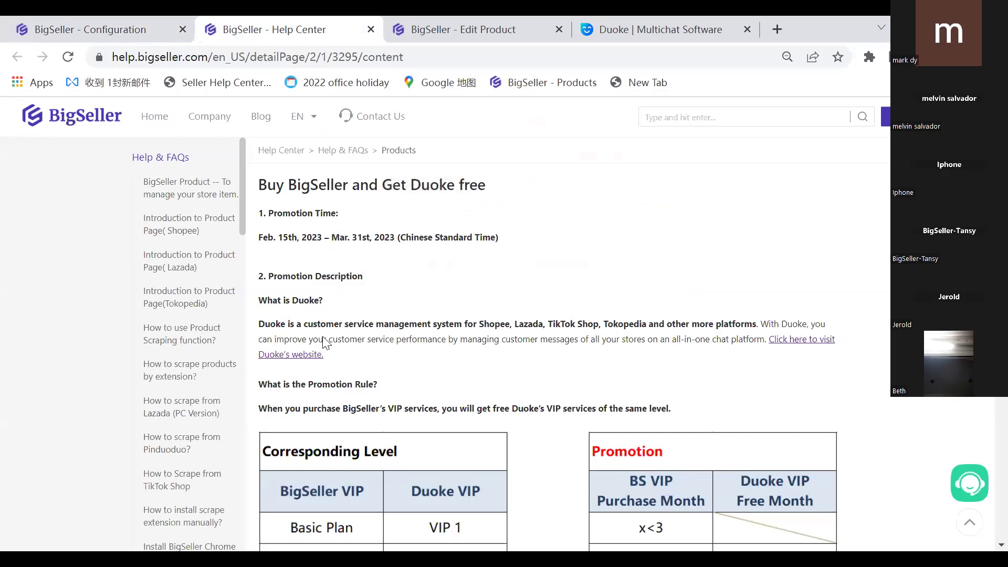
pyautogui.scroll(-1, 364, 304)
pyautogui.scroll(-2, 368, 341)
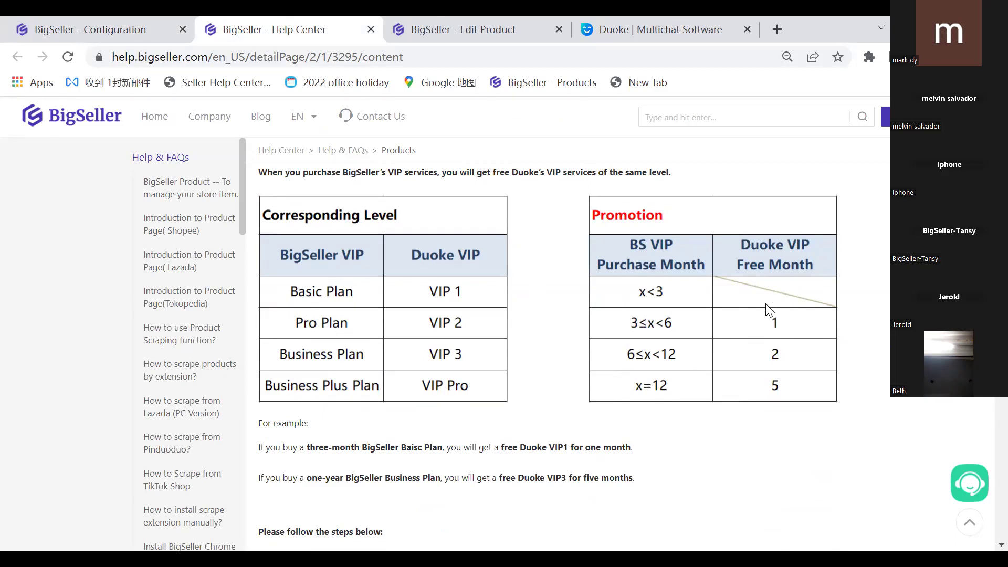
# Switch to the Duoke website, review its VIP plan pricing, and read the special features on its home page
pyautogui.click(616, 31)
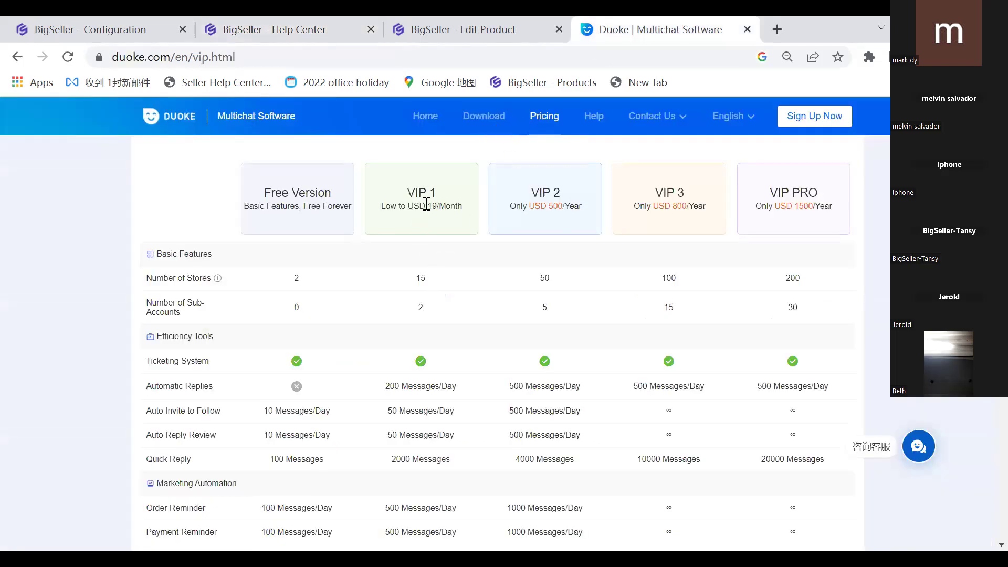
pyautogui.scroll(-2, 431, 209)
pyautogui.scroll(2, 427, 247)
pyautogui.click(426, 115)
pyautogui.scroll(-4, 299, 327)
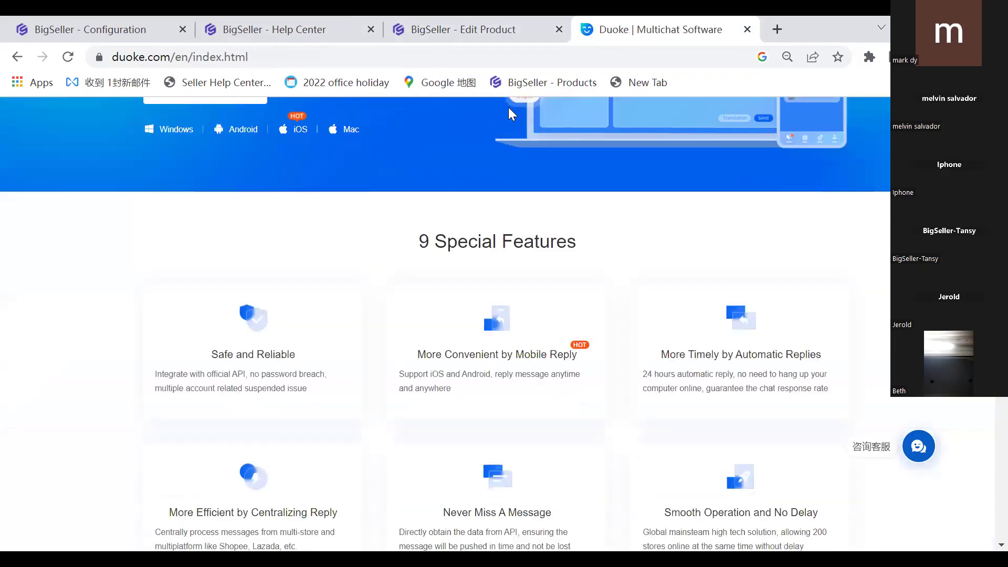
pyautogui.scroll(-3, 740, 322)
pyautogui.scroll(-5, 735, 346)
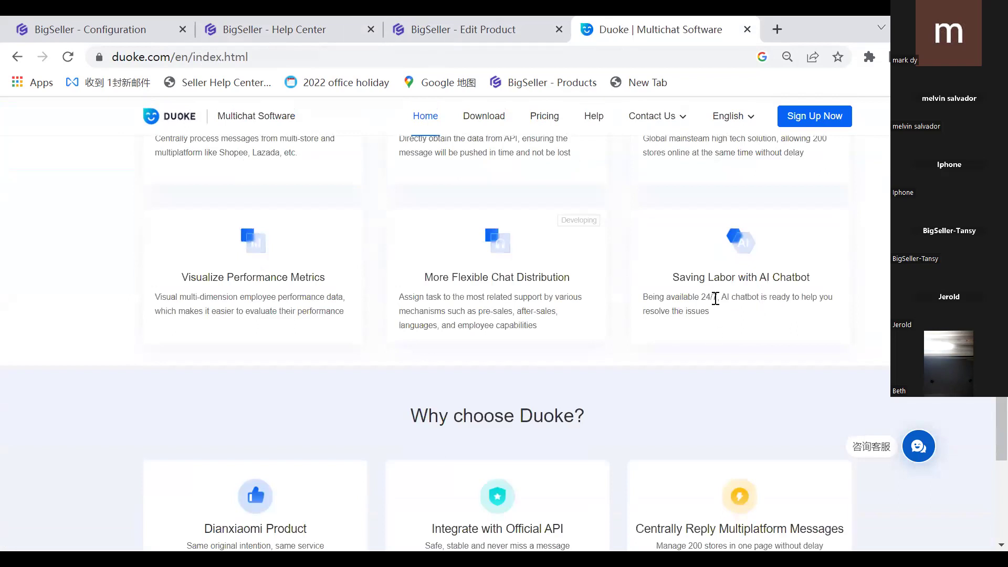
# Return to the BigSeller subscription plans and cancel the Basic Plan purchase dialog
pyautogui.click(446, 30)
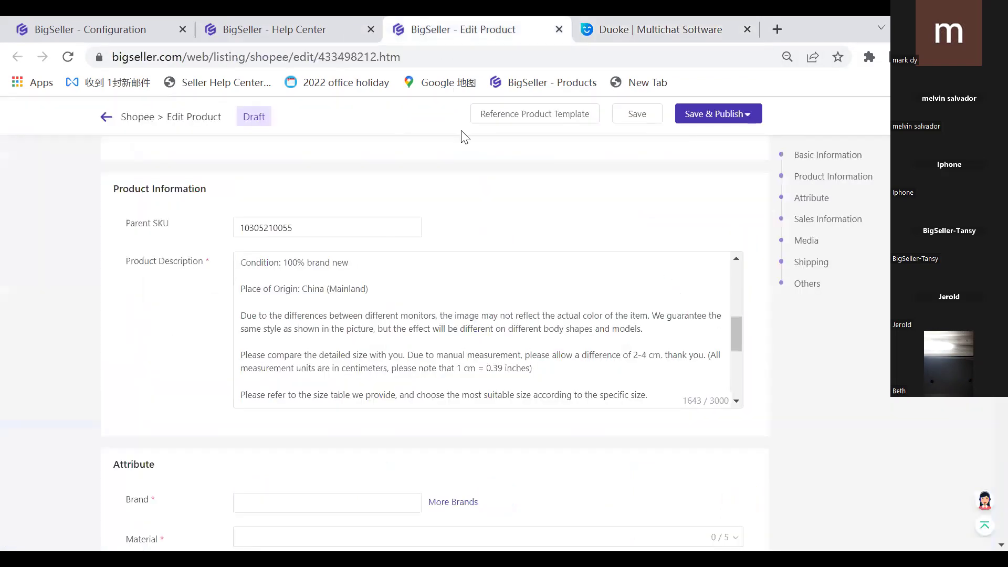
pyautogui.click(240, 29)
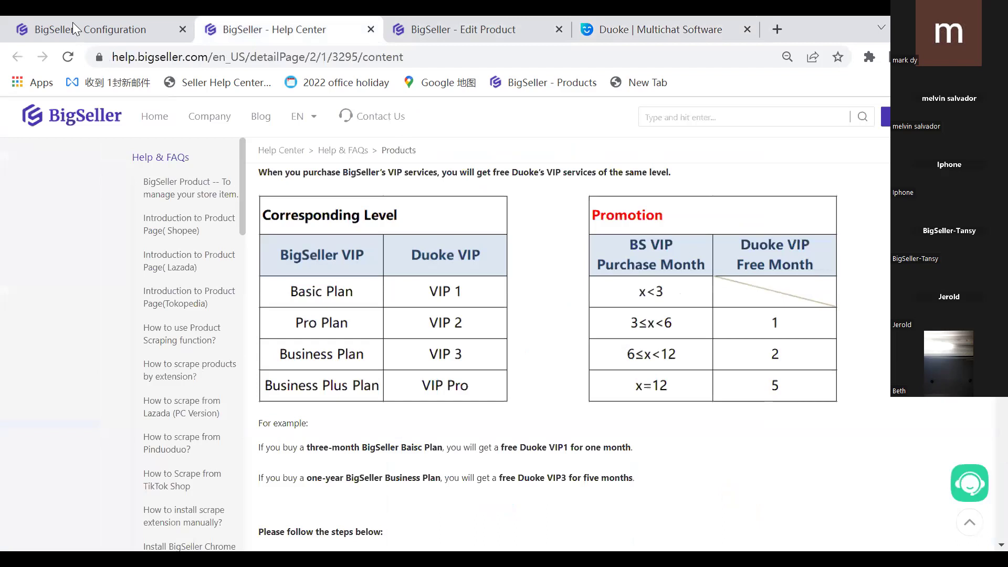
pyautogui.click(73, 22)
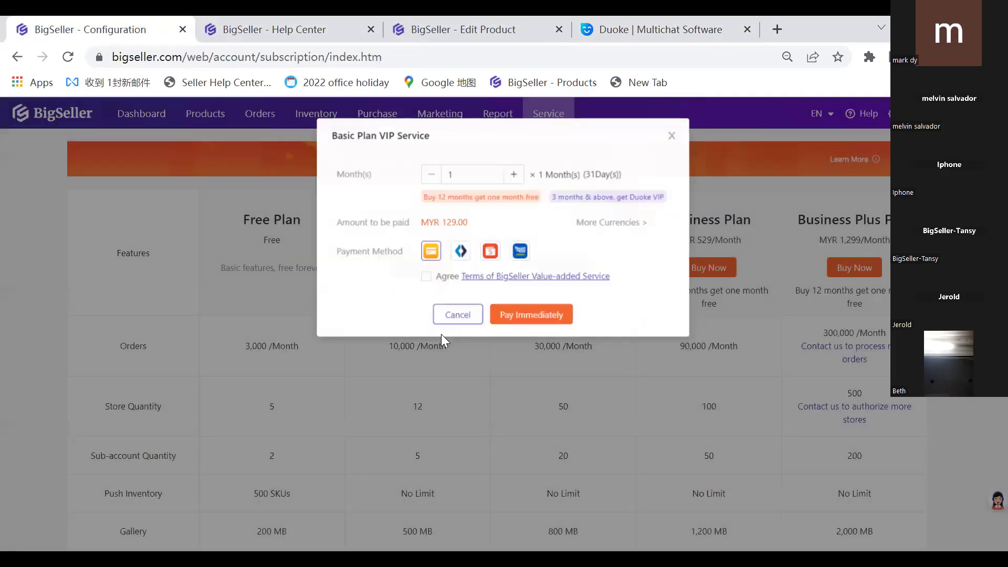
pyautogui.click(444, 322)
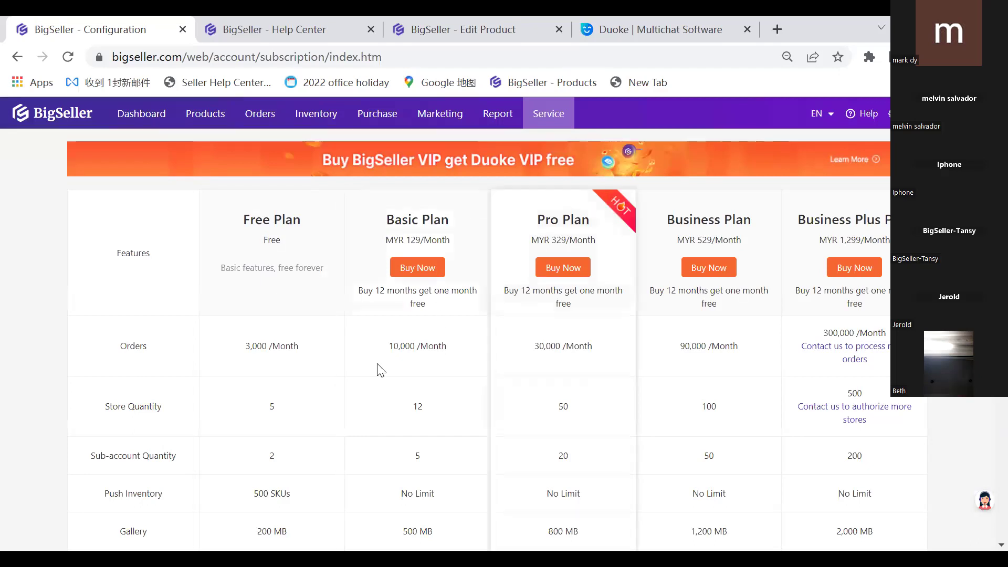
# Return to the BigSeller dashboard and close the Help Center, Edit Product and Duoke pages
pyautogui.moveTo(300, 119)
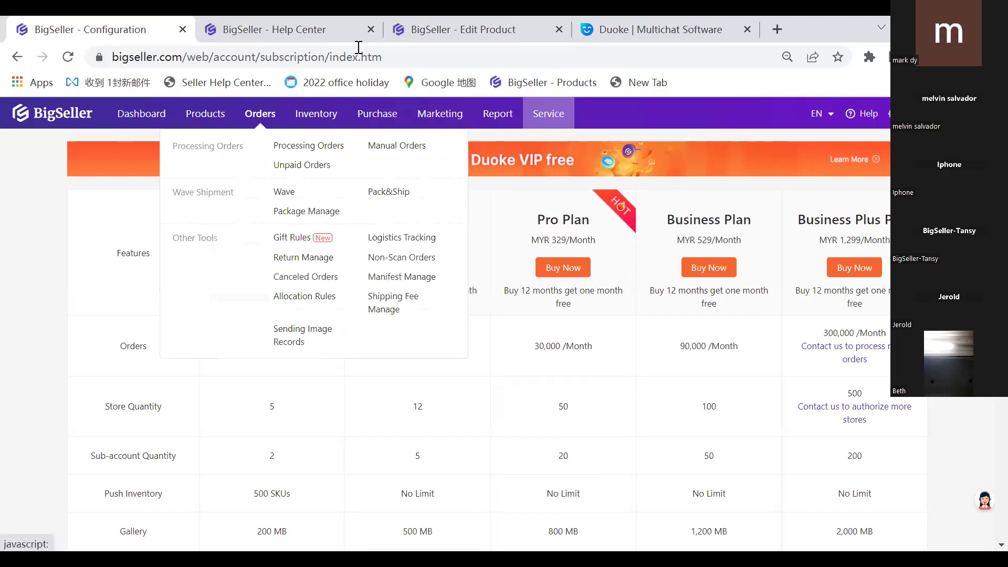
pyautogui.click(370, 30)
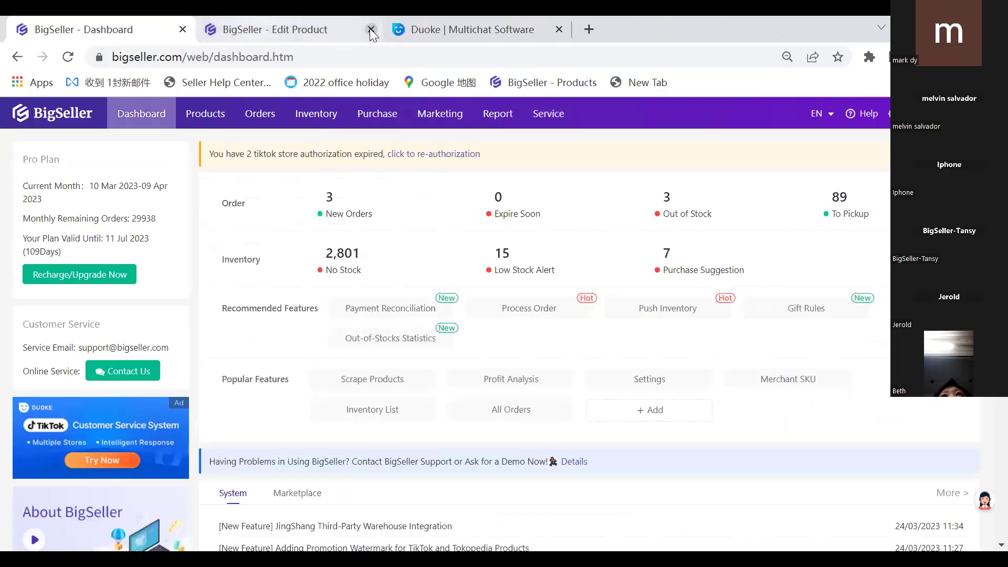
pyautogui.click(370, 29)
pyautogui.click(370, 29)
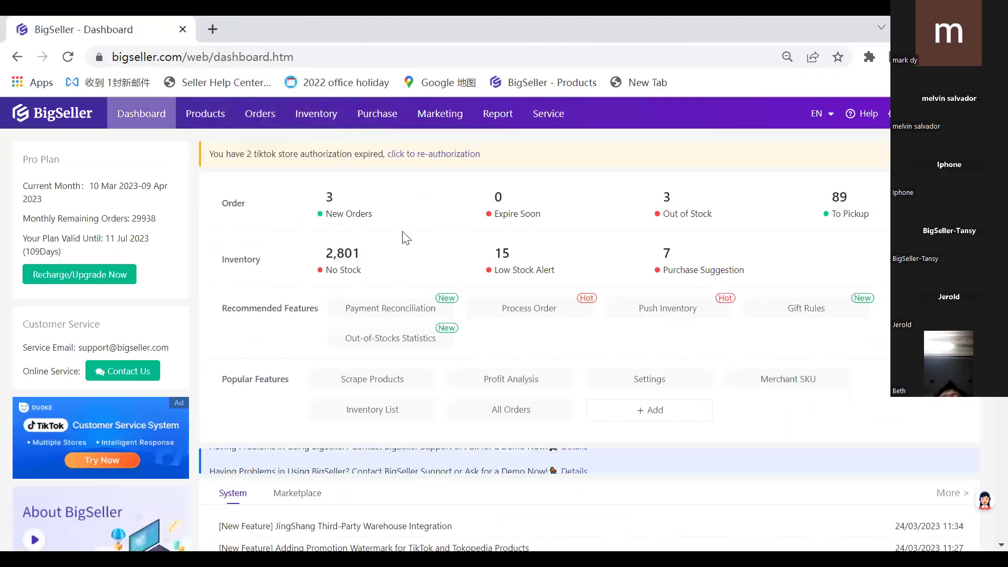